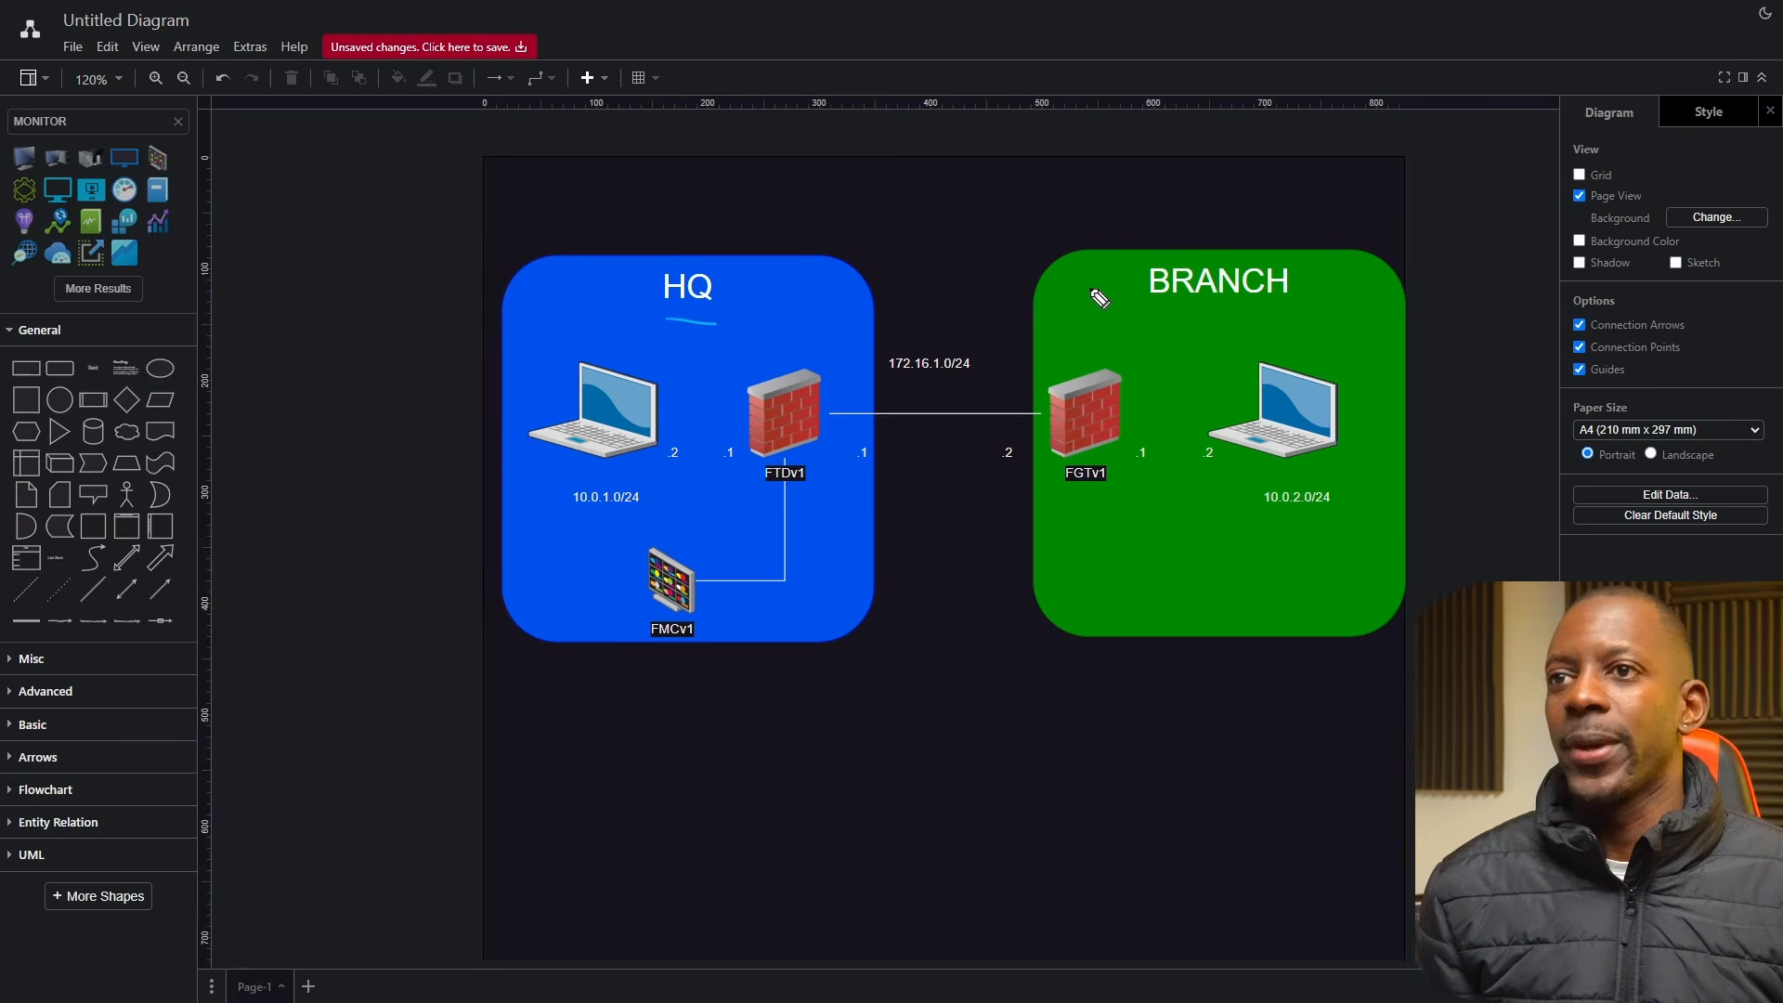
Underline the BRANCH title, the 172.16.1.0/24 label and the .1 address on the HQ firewall's outside link.
{"action": "left_click_drag", "start_coordinate": [1256, 312], "coordinate": [1198, 314]}
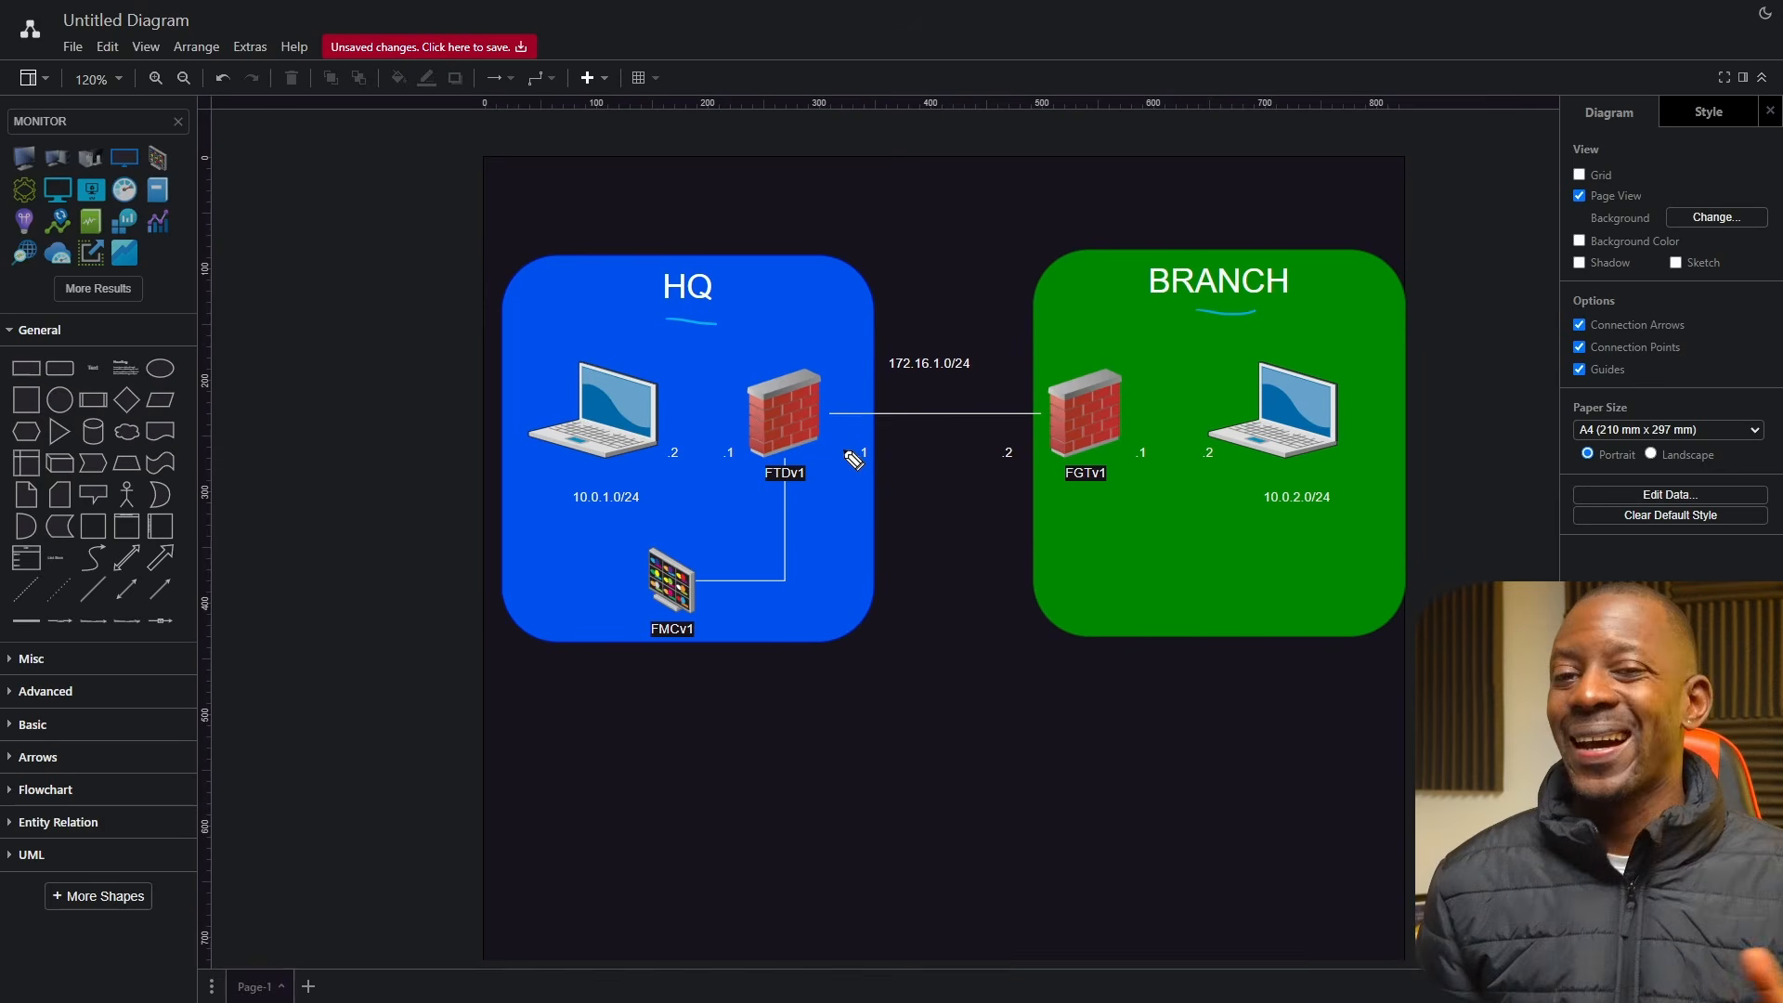
{"action": "left_click_drag", "start_coordinate": [969, 379], "coordinate": [879, 377]}
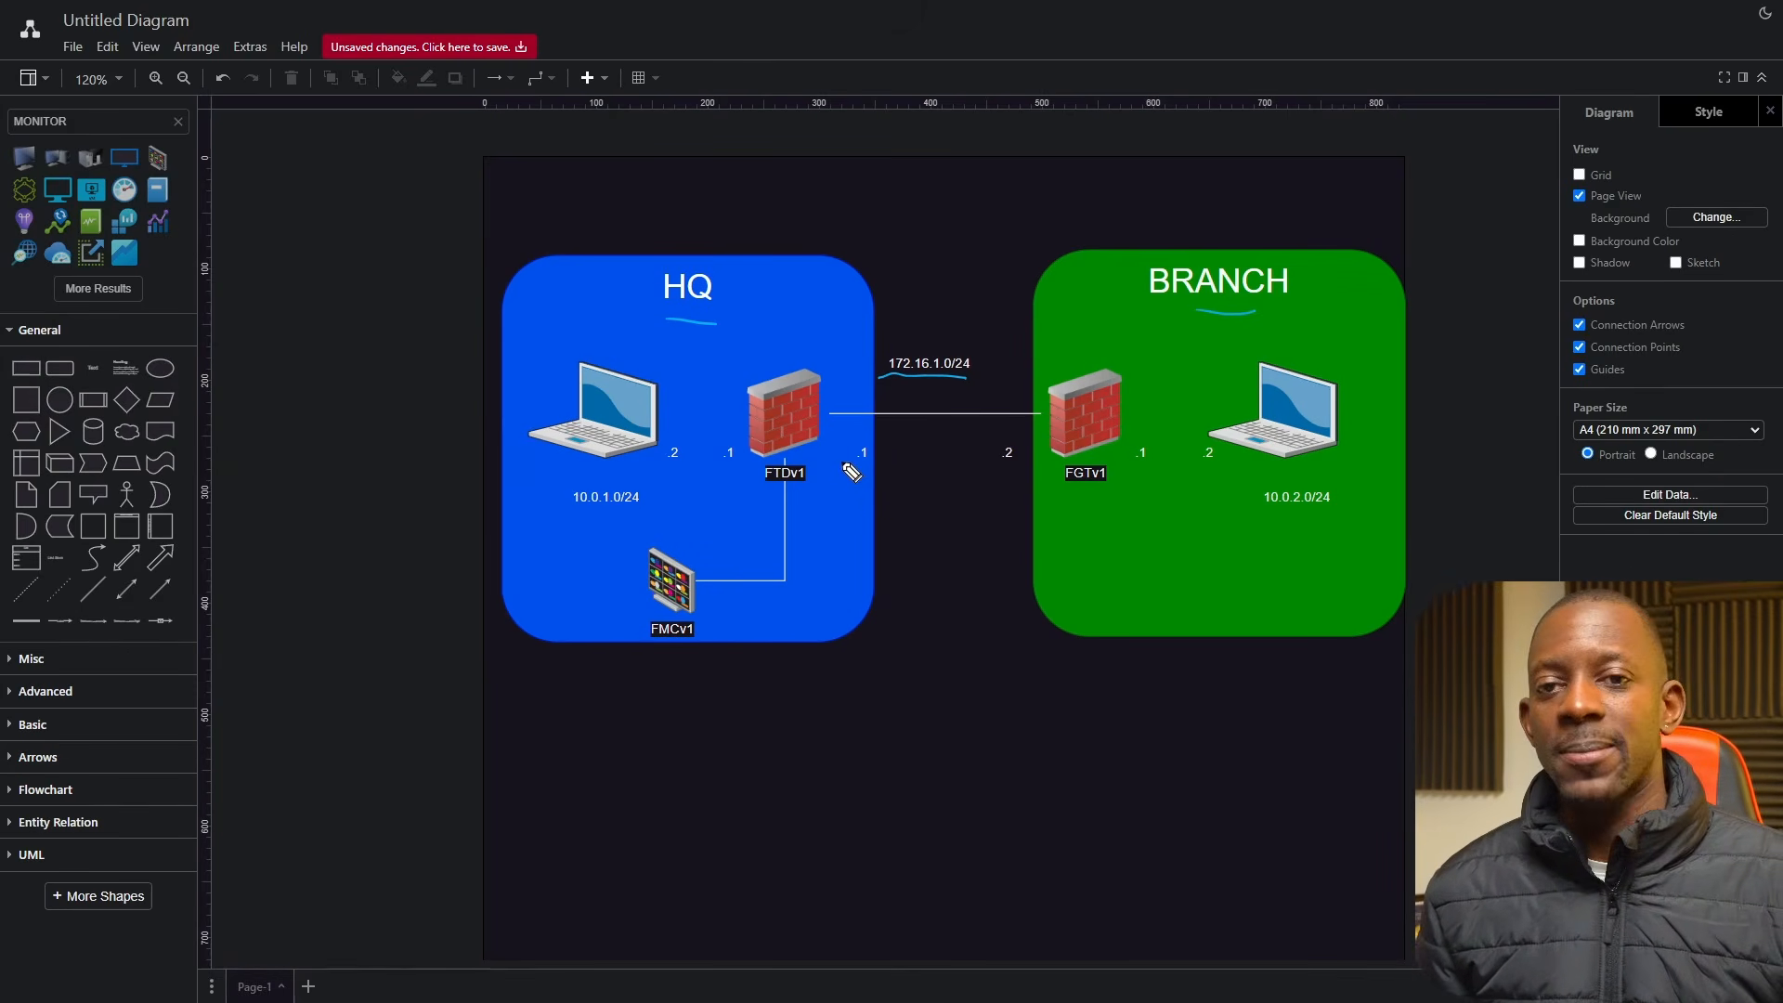
{"action": "left_click_drag", "start_coordinate": [861, 470], "coordinate": [849, 470]}
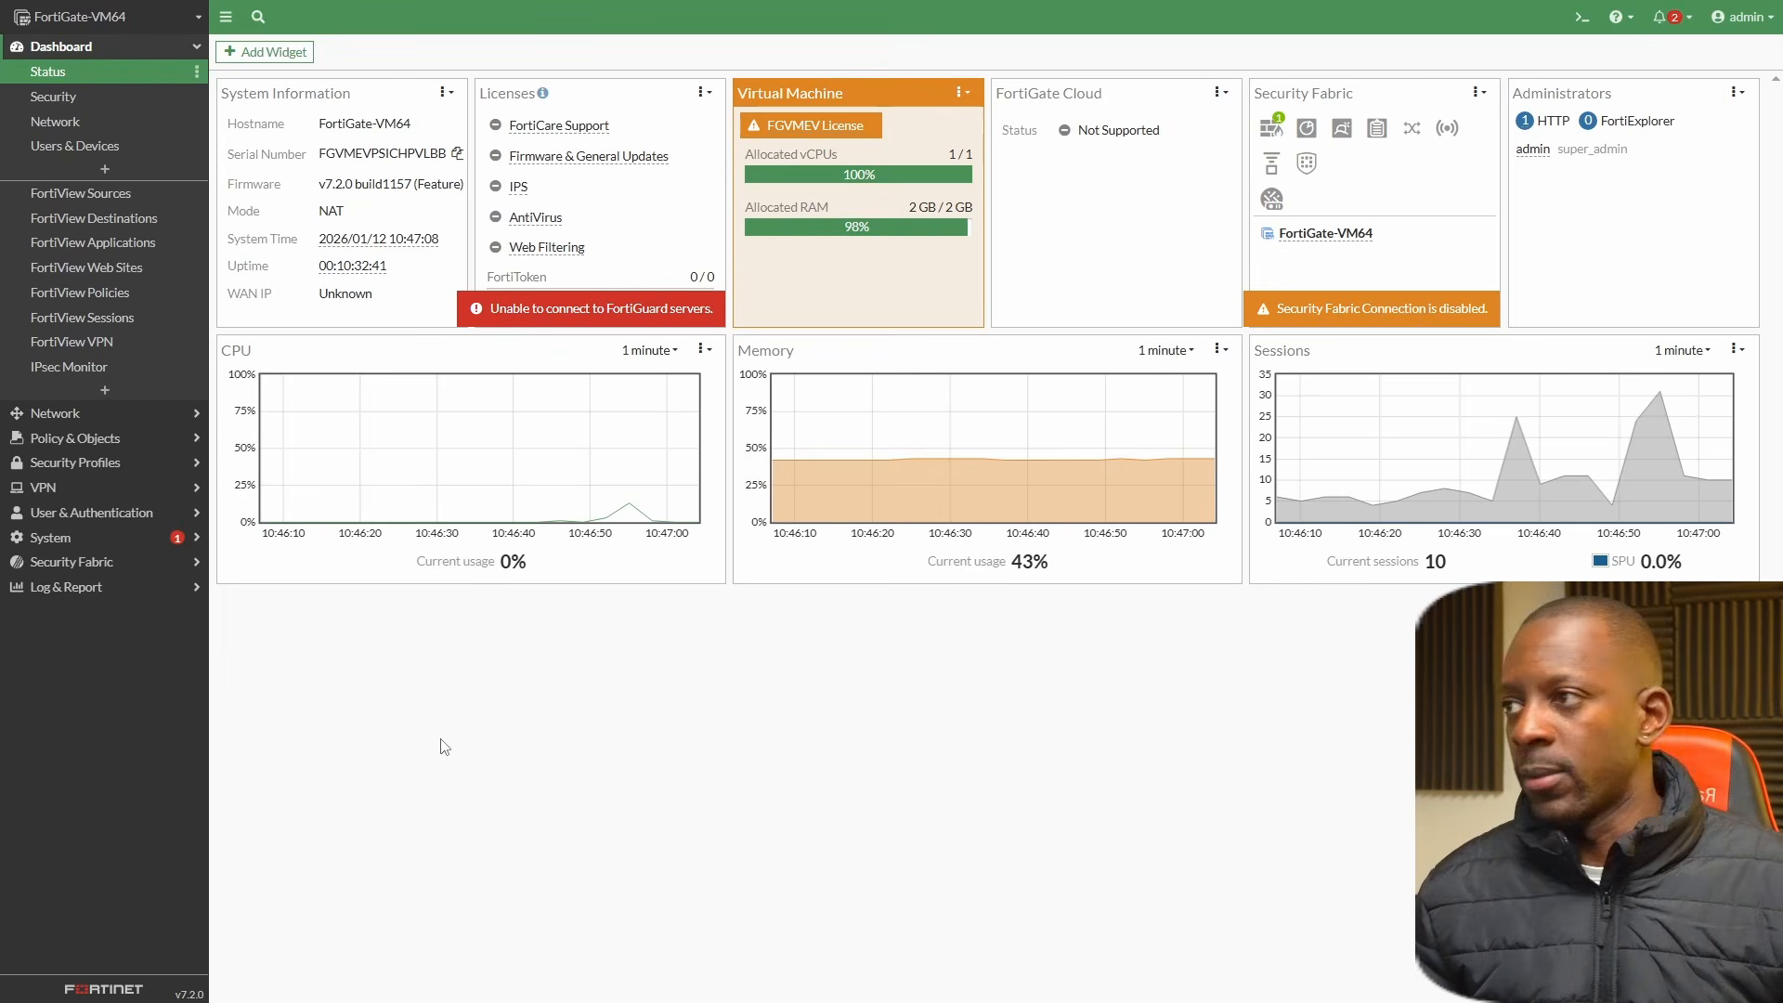
Switch to FortiGate and start creating a new IPsec tunnel under VPN, ready to name it.
{"action": "left_click", "coordinate": [86, 485]}
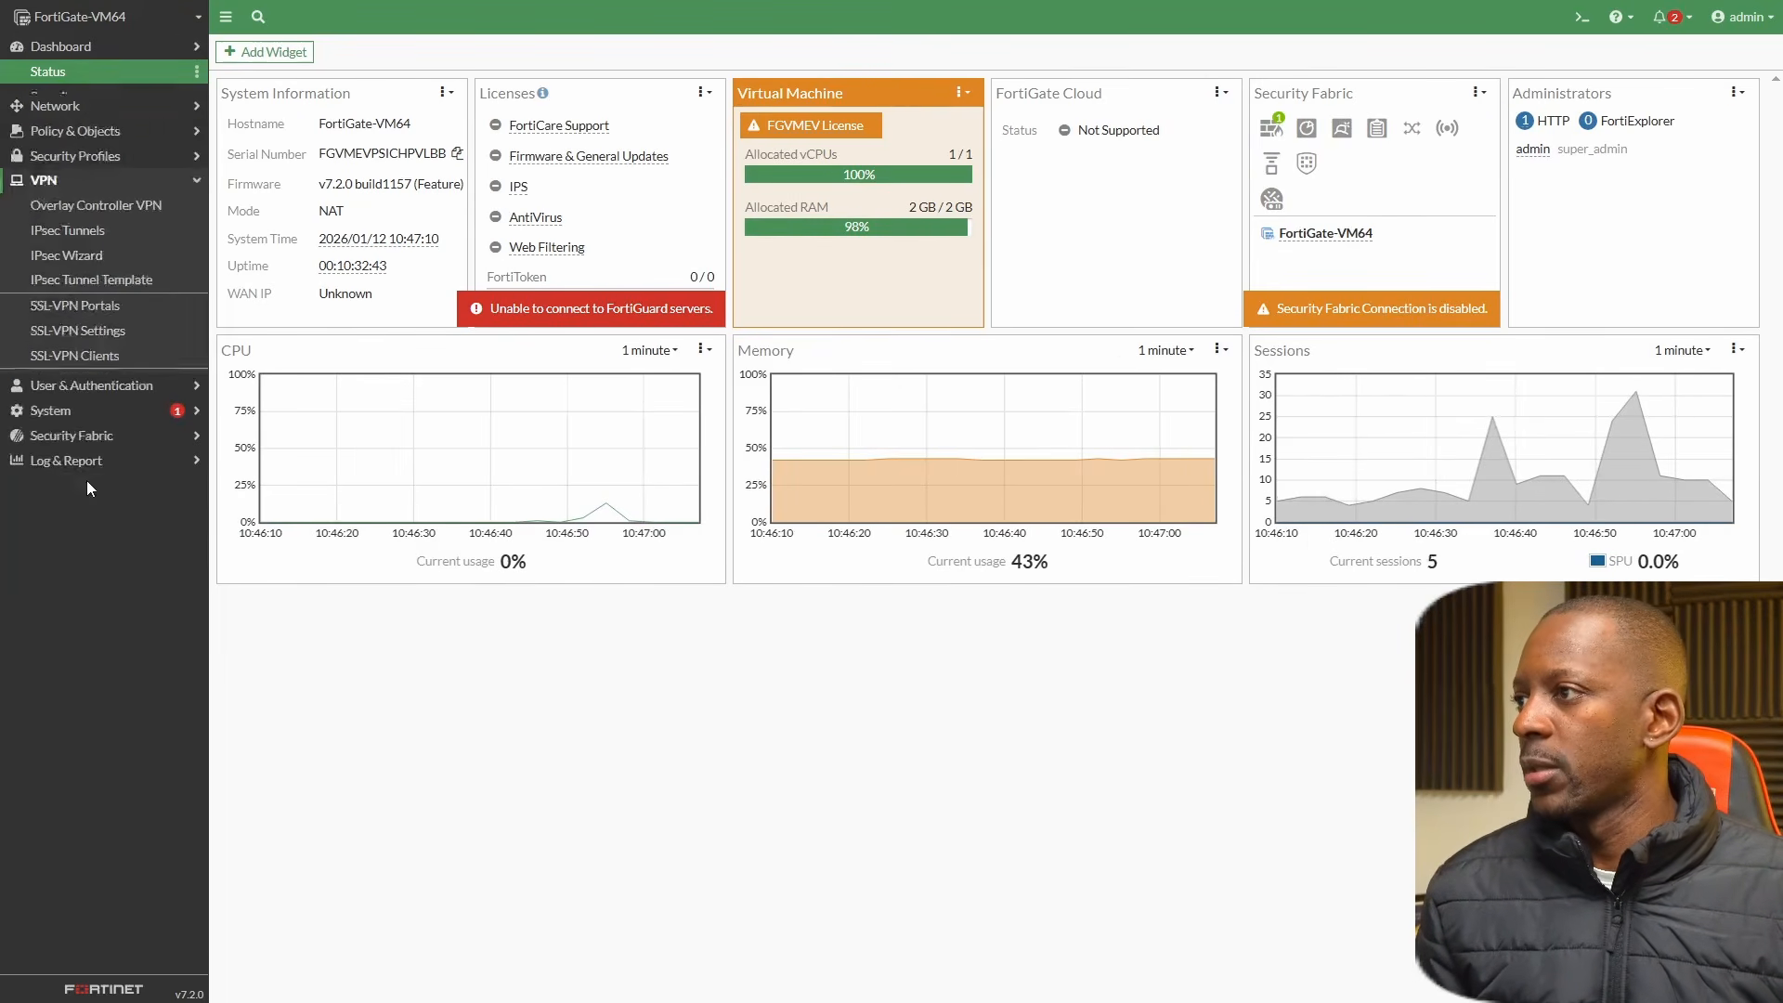
{"action": "left_click", "coordinate": [89, 196]}
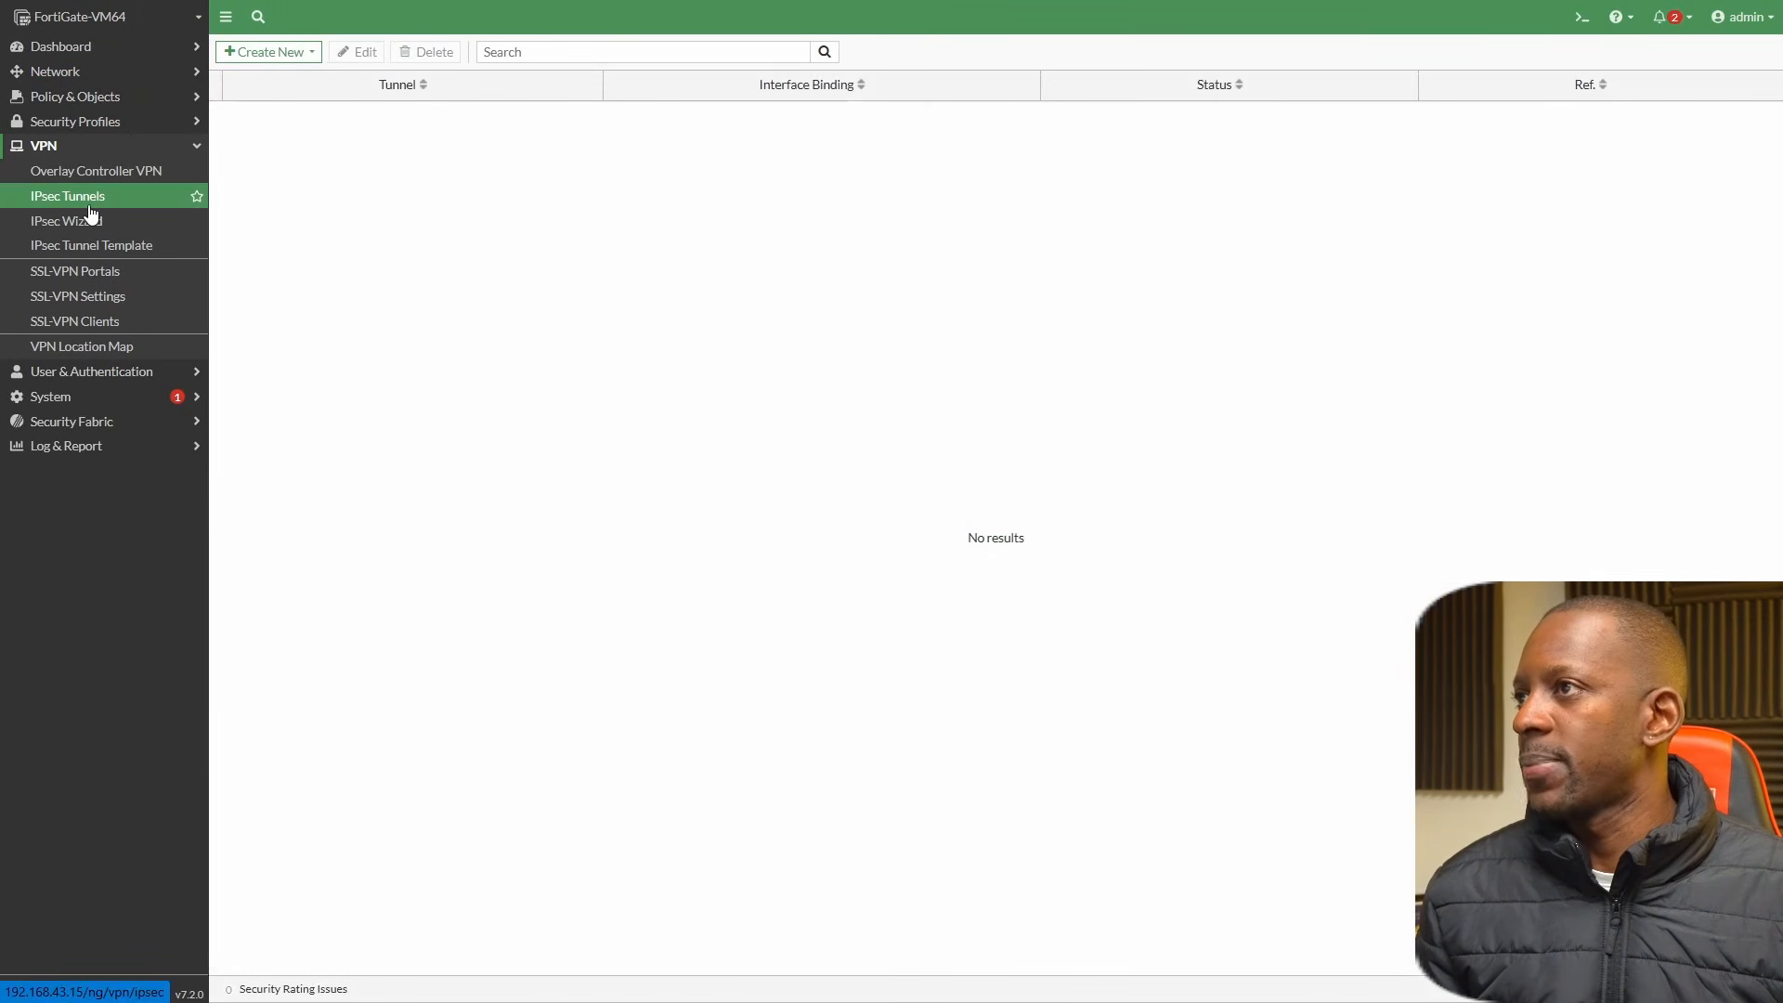
{"action": "left_click", "coordinate": [293, 53]}
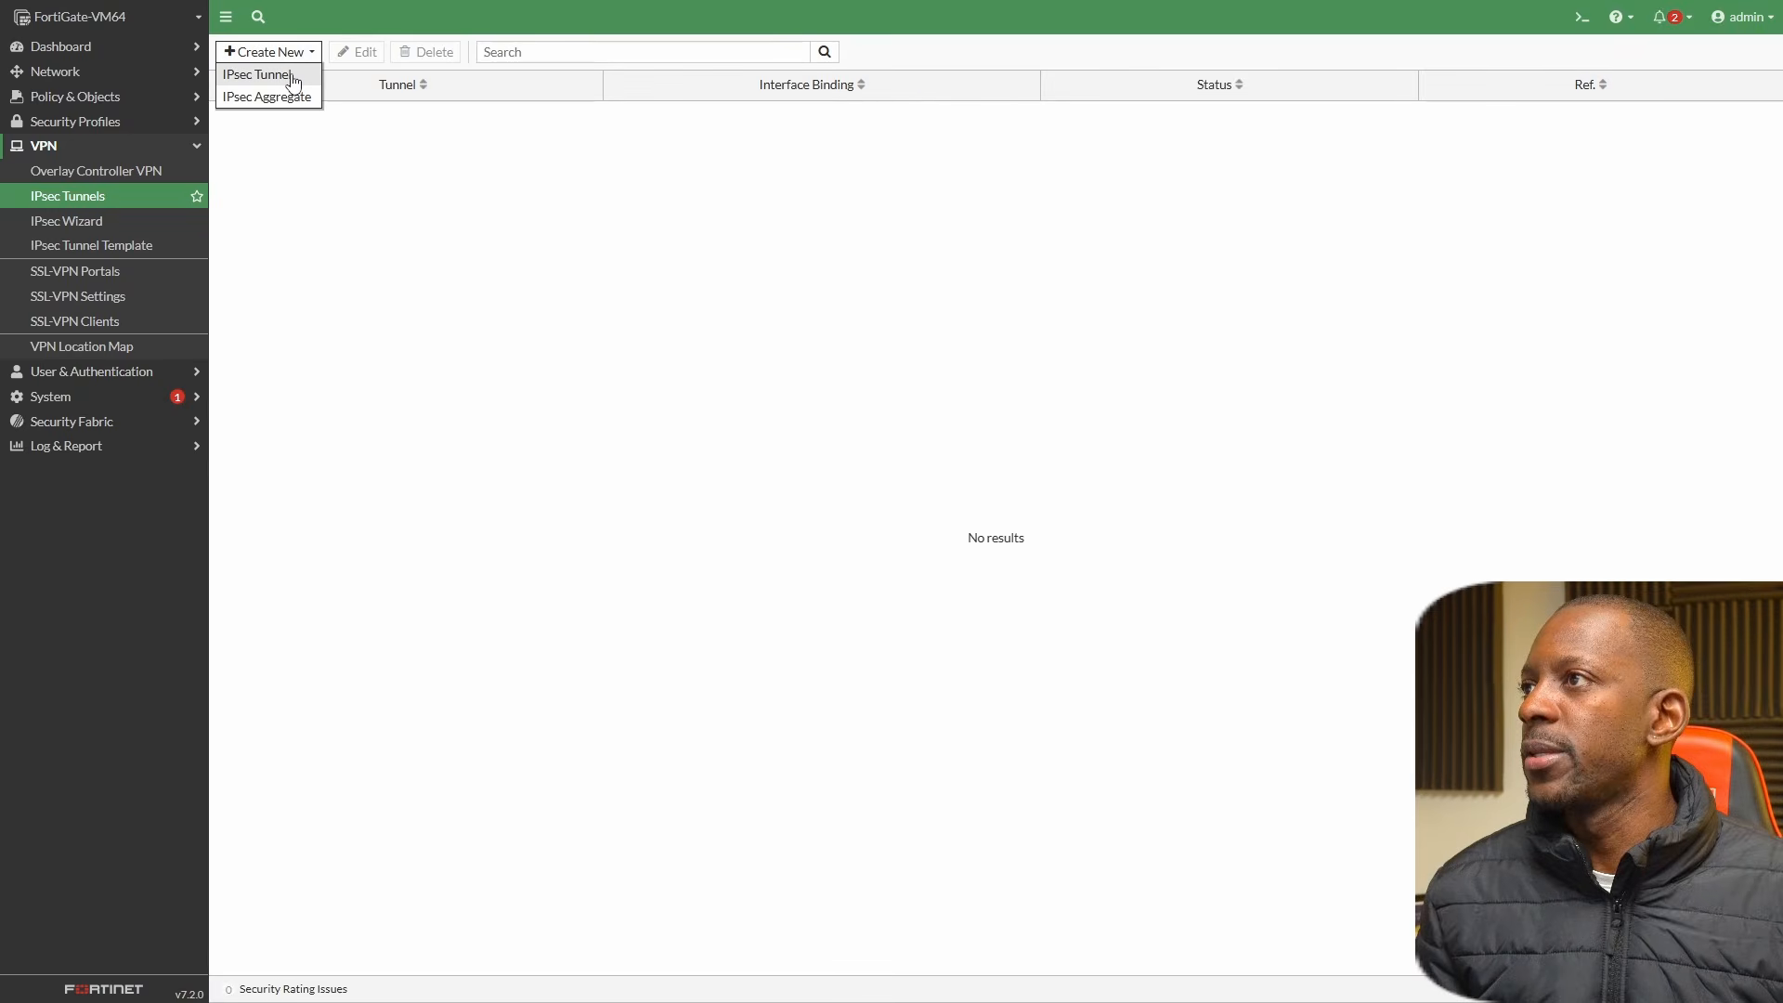
{"action": "left_click", "coordinate": [289, 76]}
{"action": "left_click", "coordinate": [459, 107]}
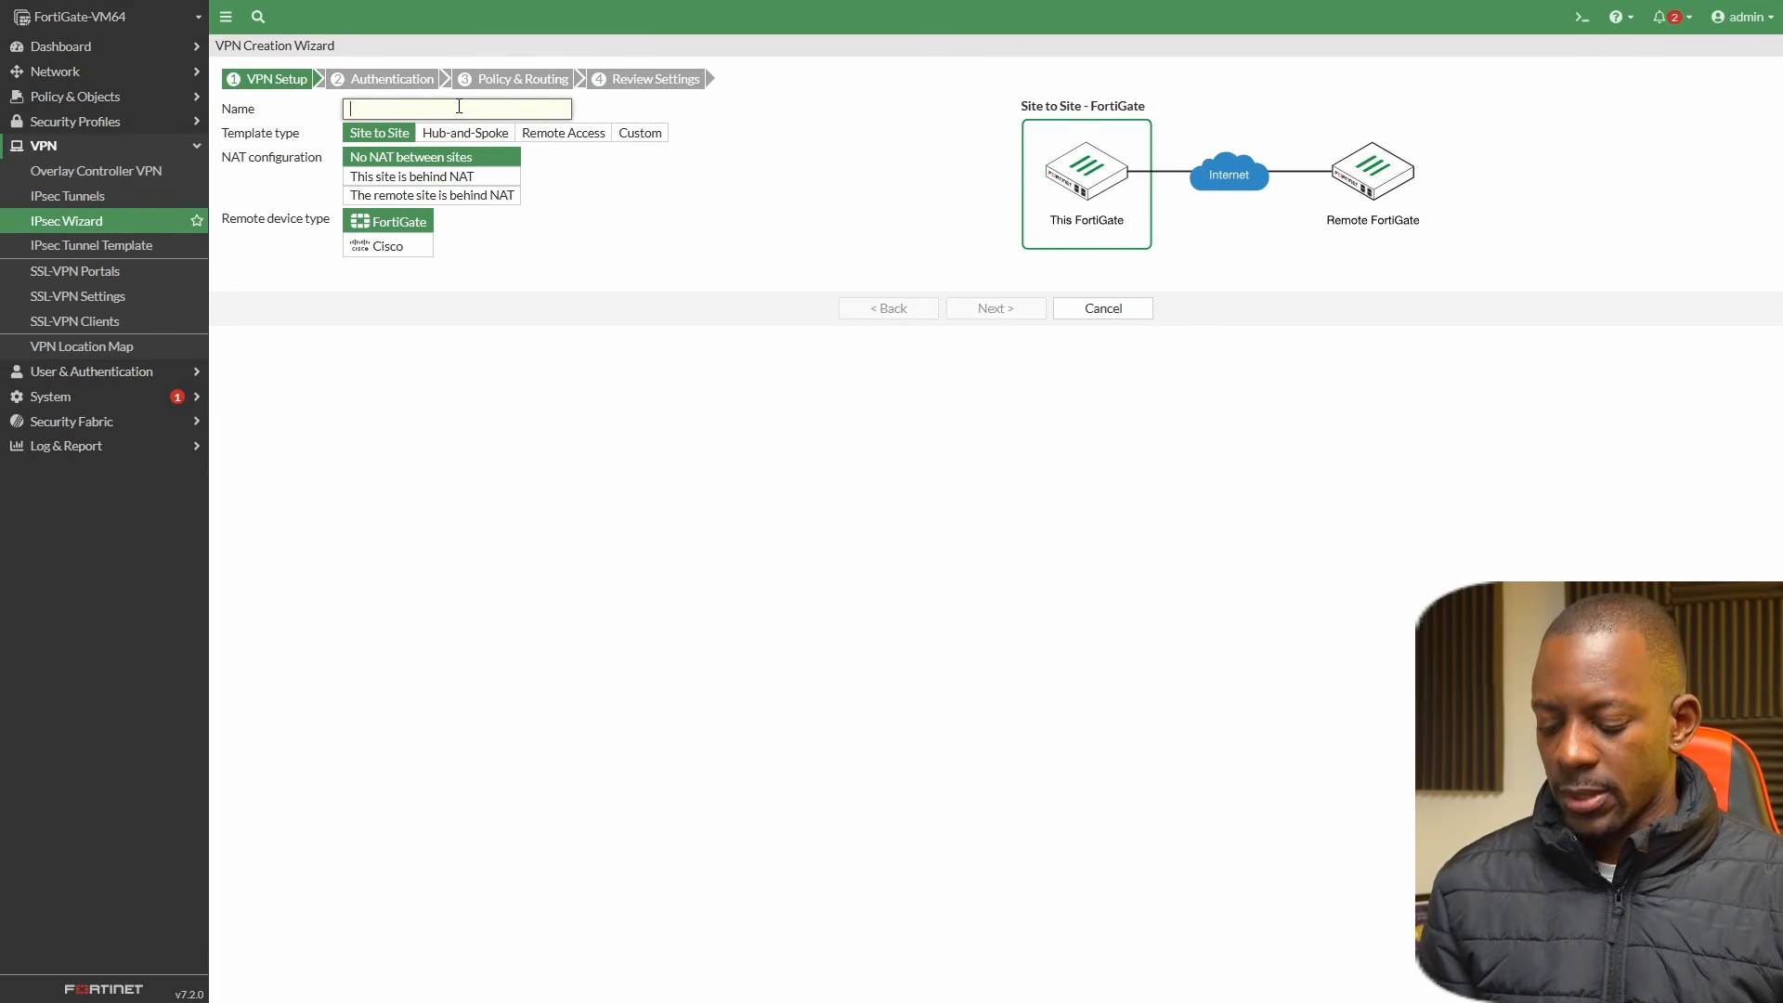
{"action": "type", "text": "BRANCH"}
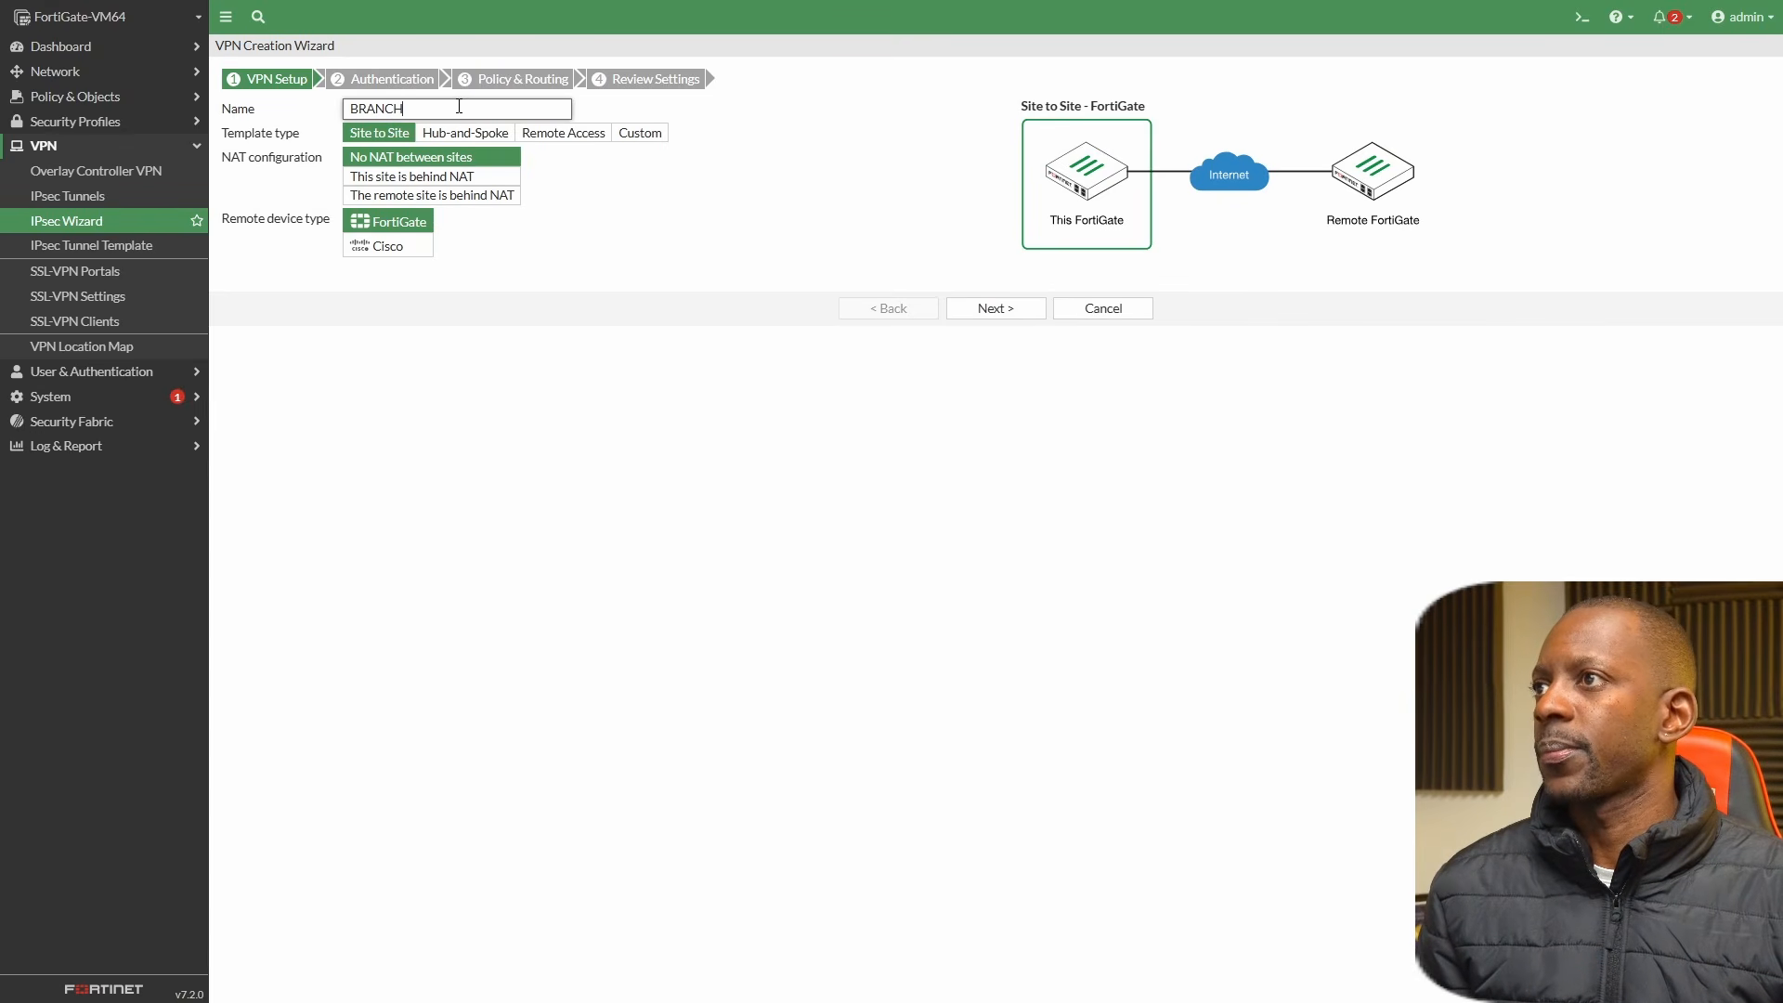
{"action": "key", "text": "BackSpace"}
{"action": "type", "text": "IPSEC"}
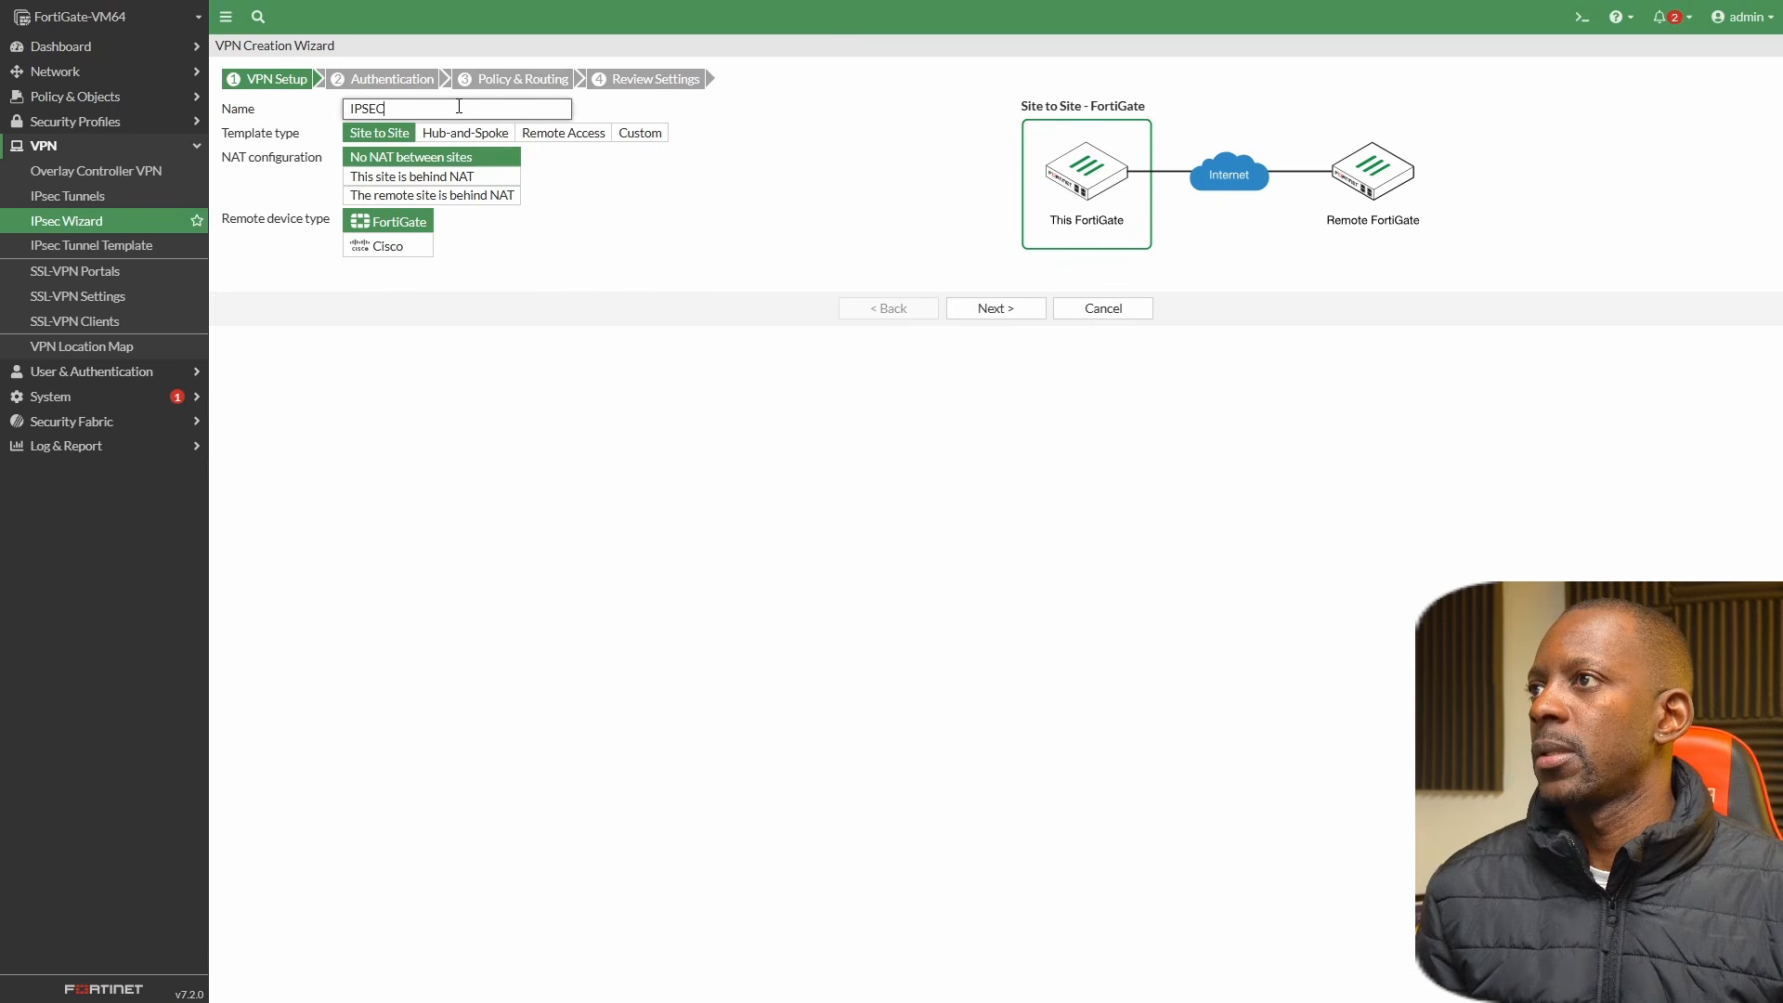
{"action": "key", "text": "BackSpace"}
Name the site-to-site VPN BRANCH-TO-HQ, choose Cisco as the remote device type, and continue to the authentication stage.
{"action": "type", "text": "BRANCH-"}
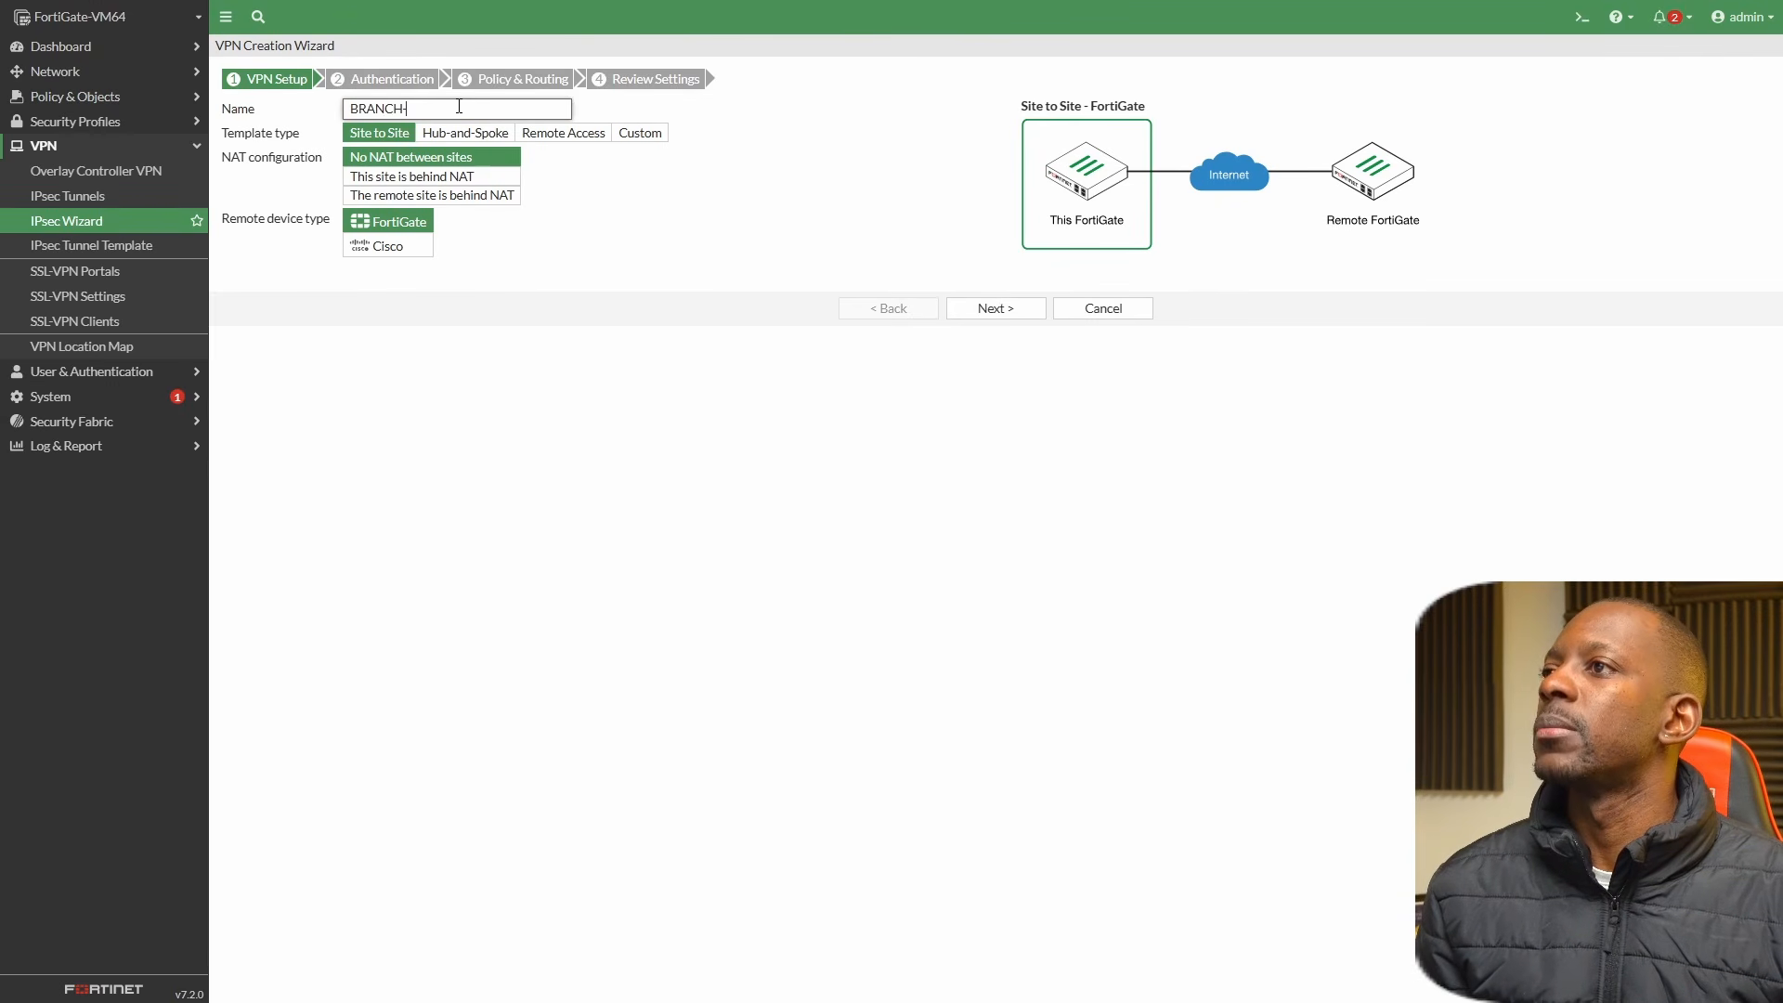
{"action": "type", "text": "TO-"}
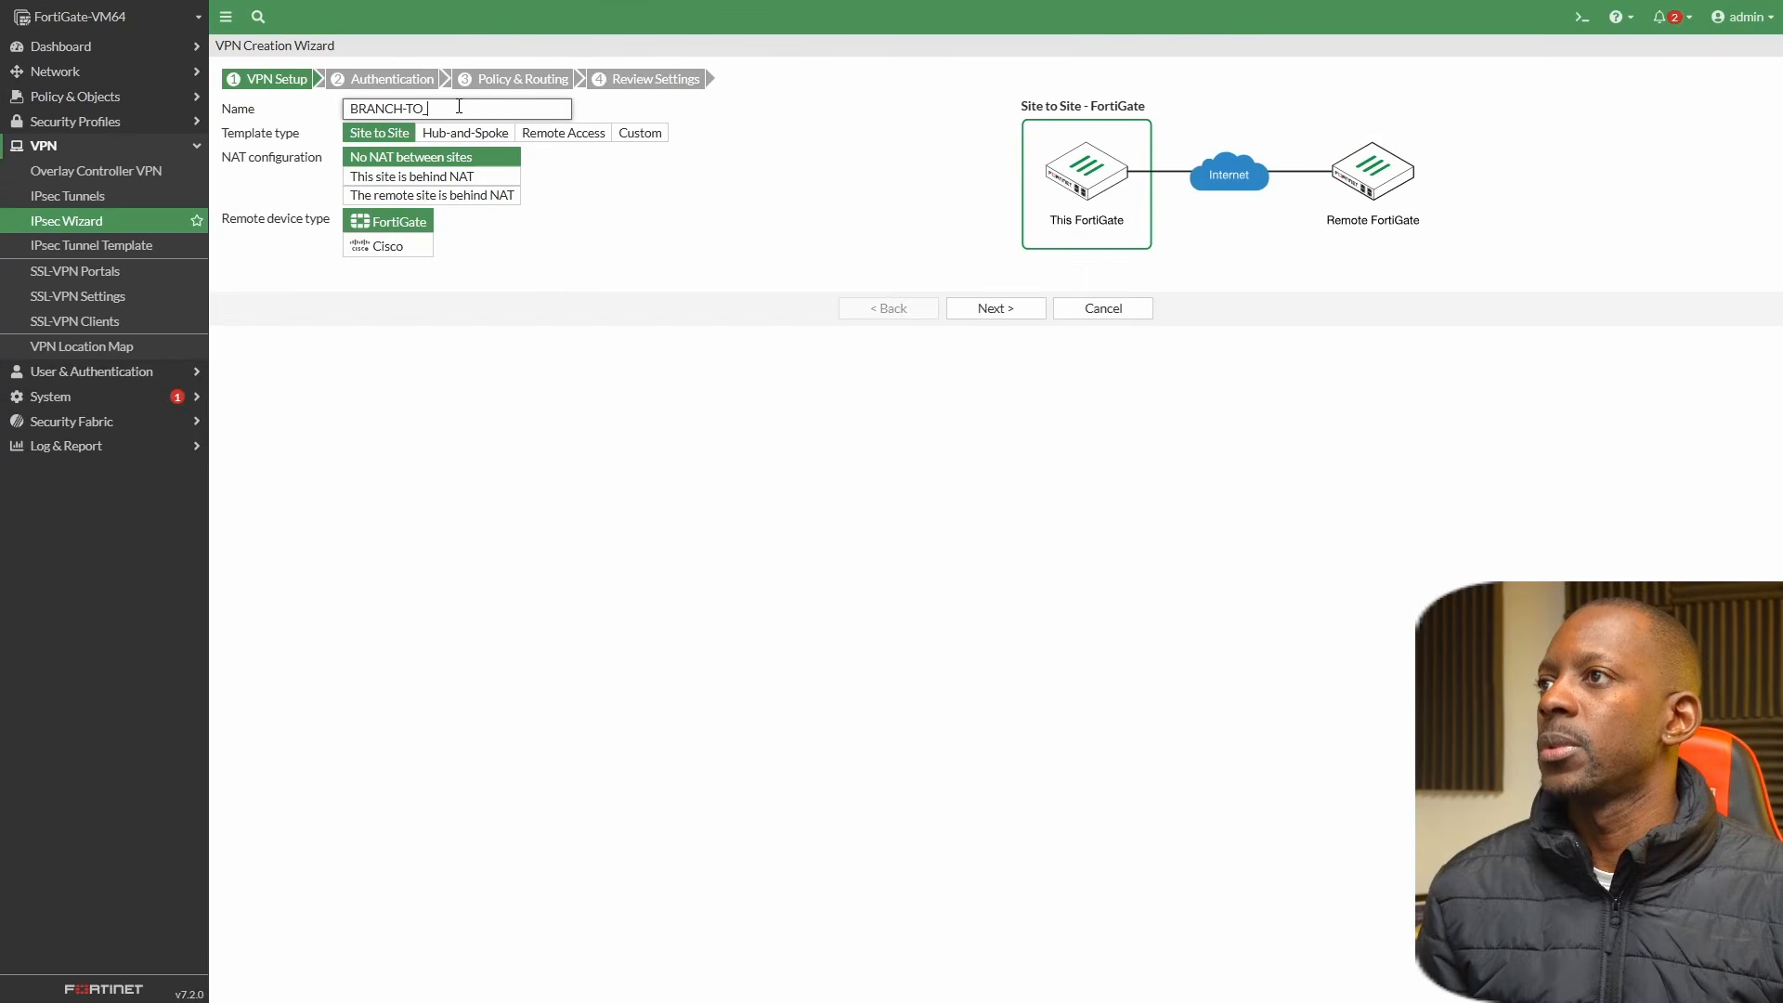
{"action": "type", "text": "HQ"}
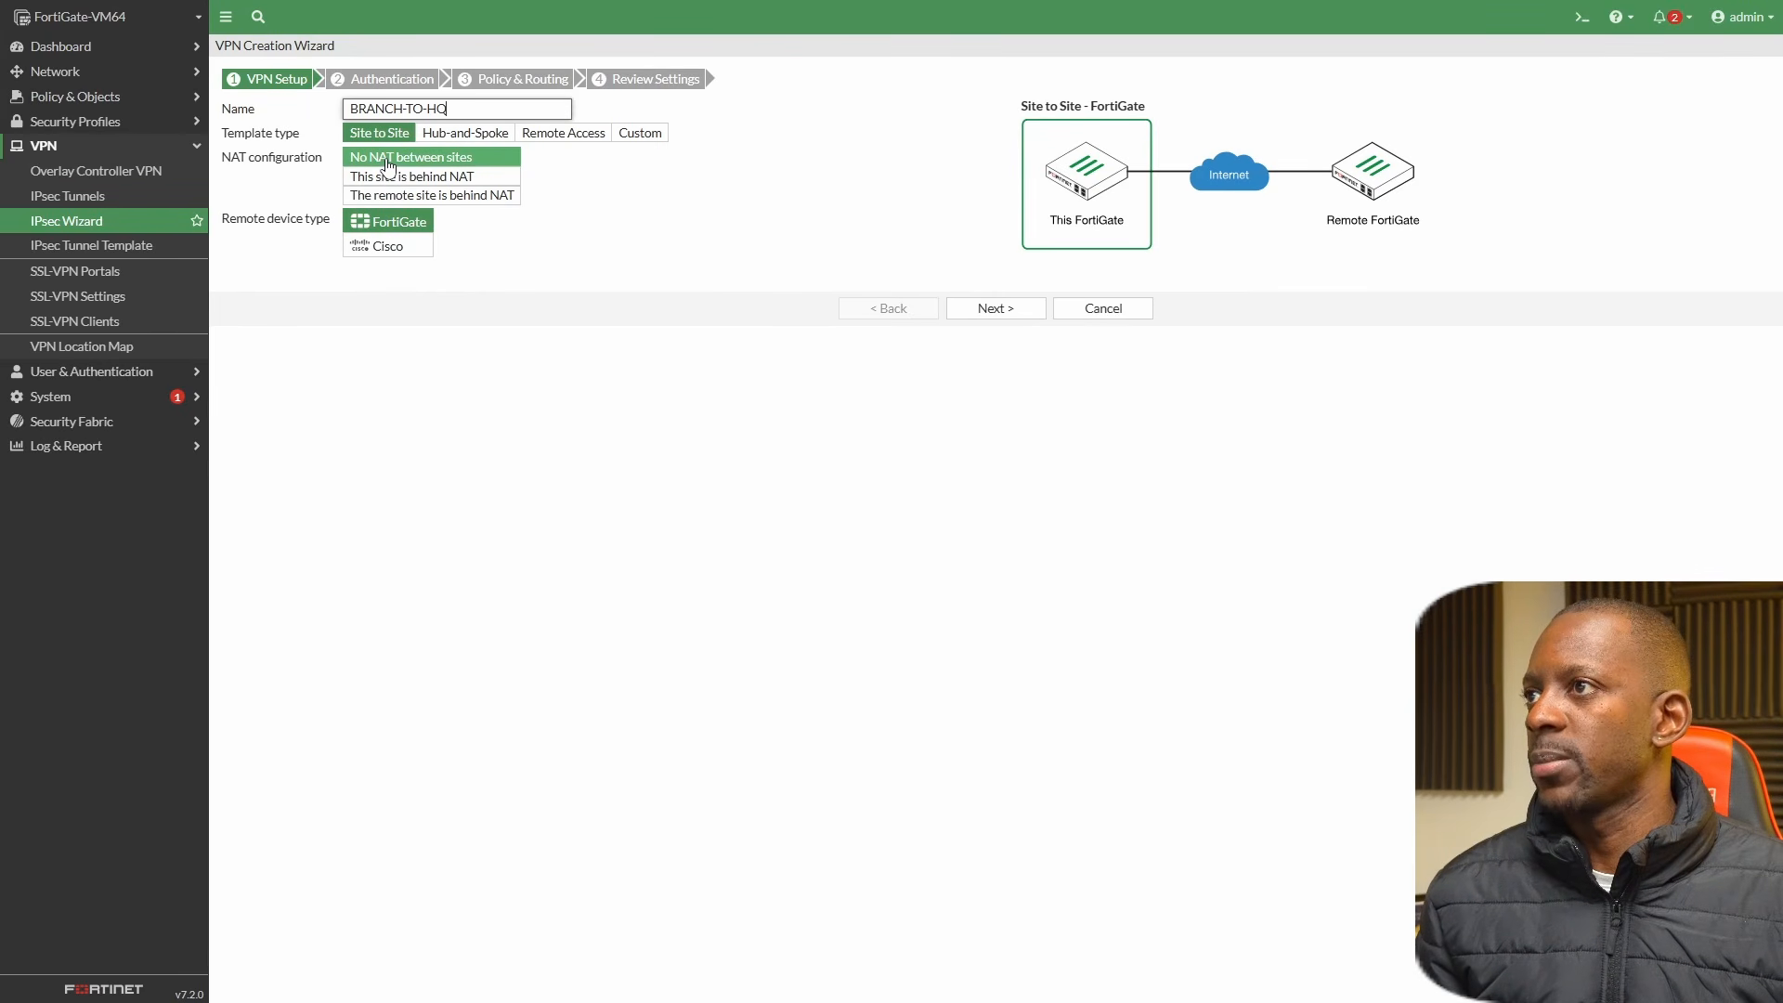
{"action": "left_click", "coordinate": [397, 248]}
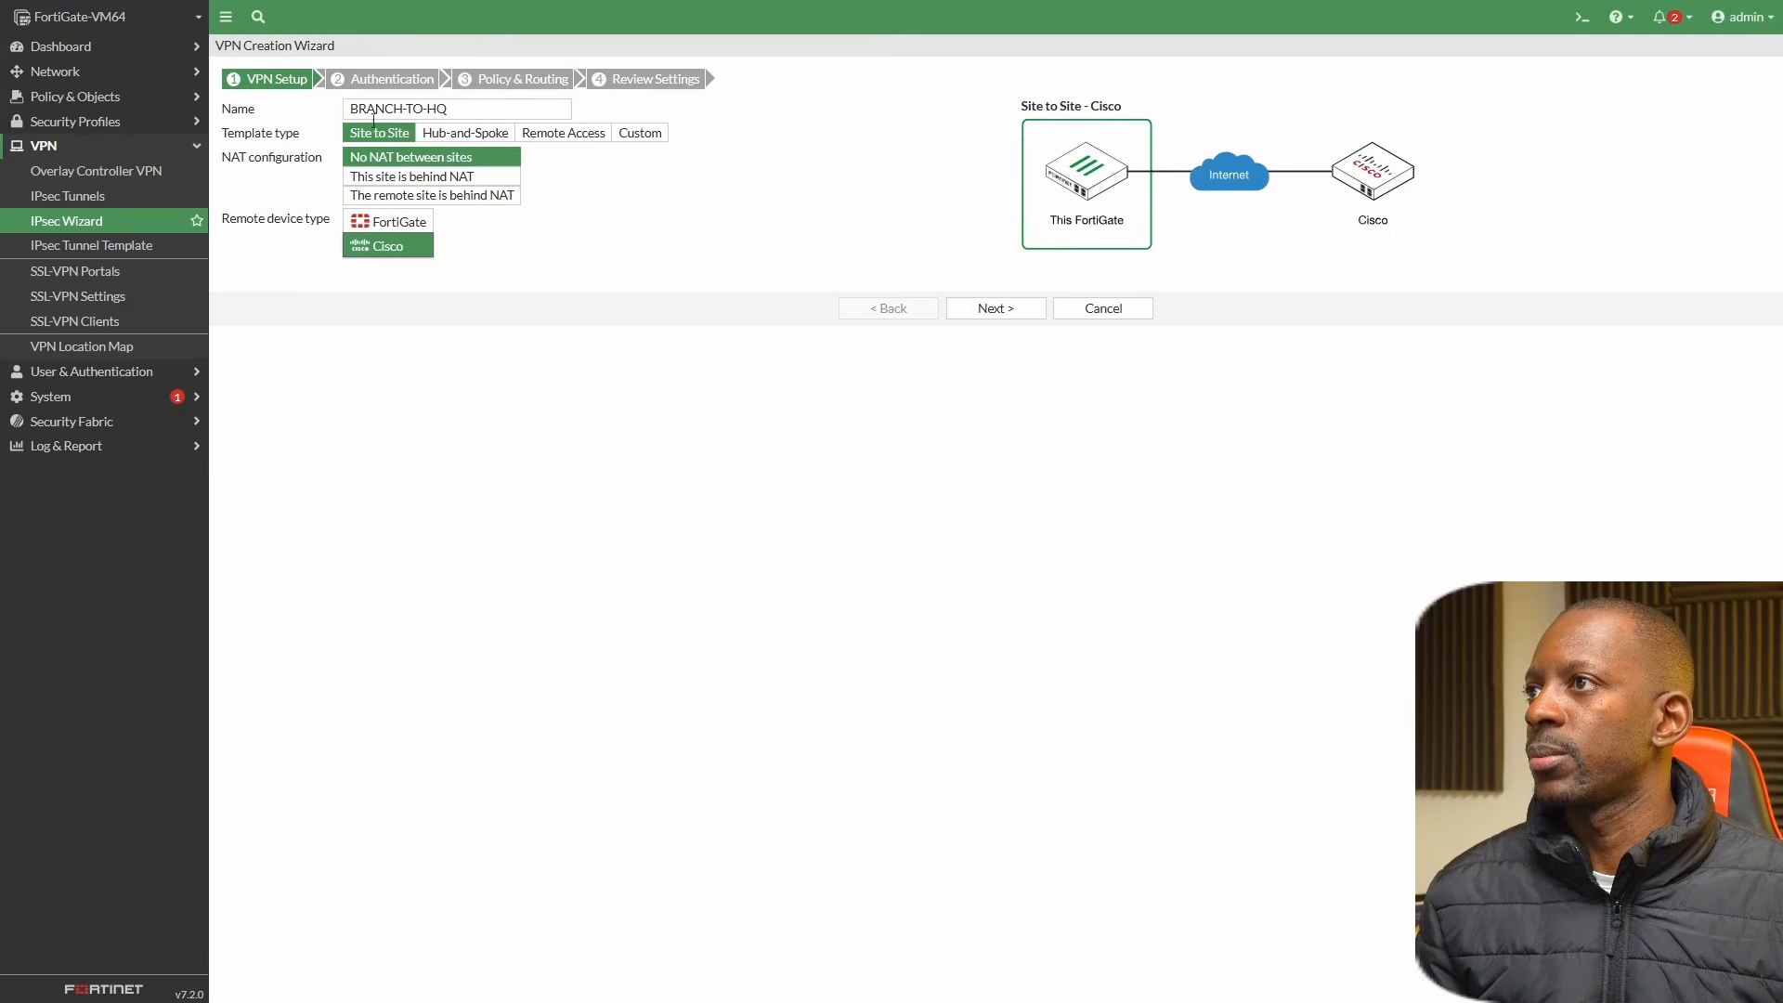
{"action": "left_click", "coordinate": [992, 307]}
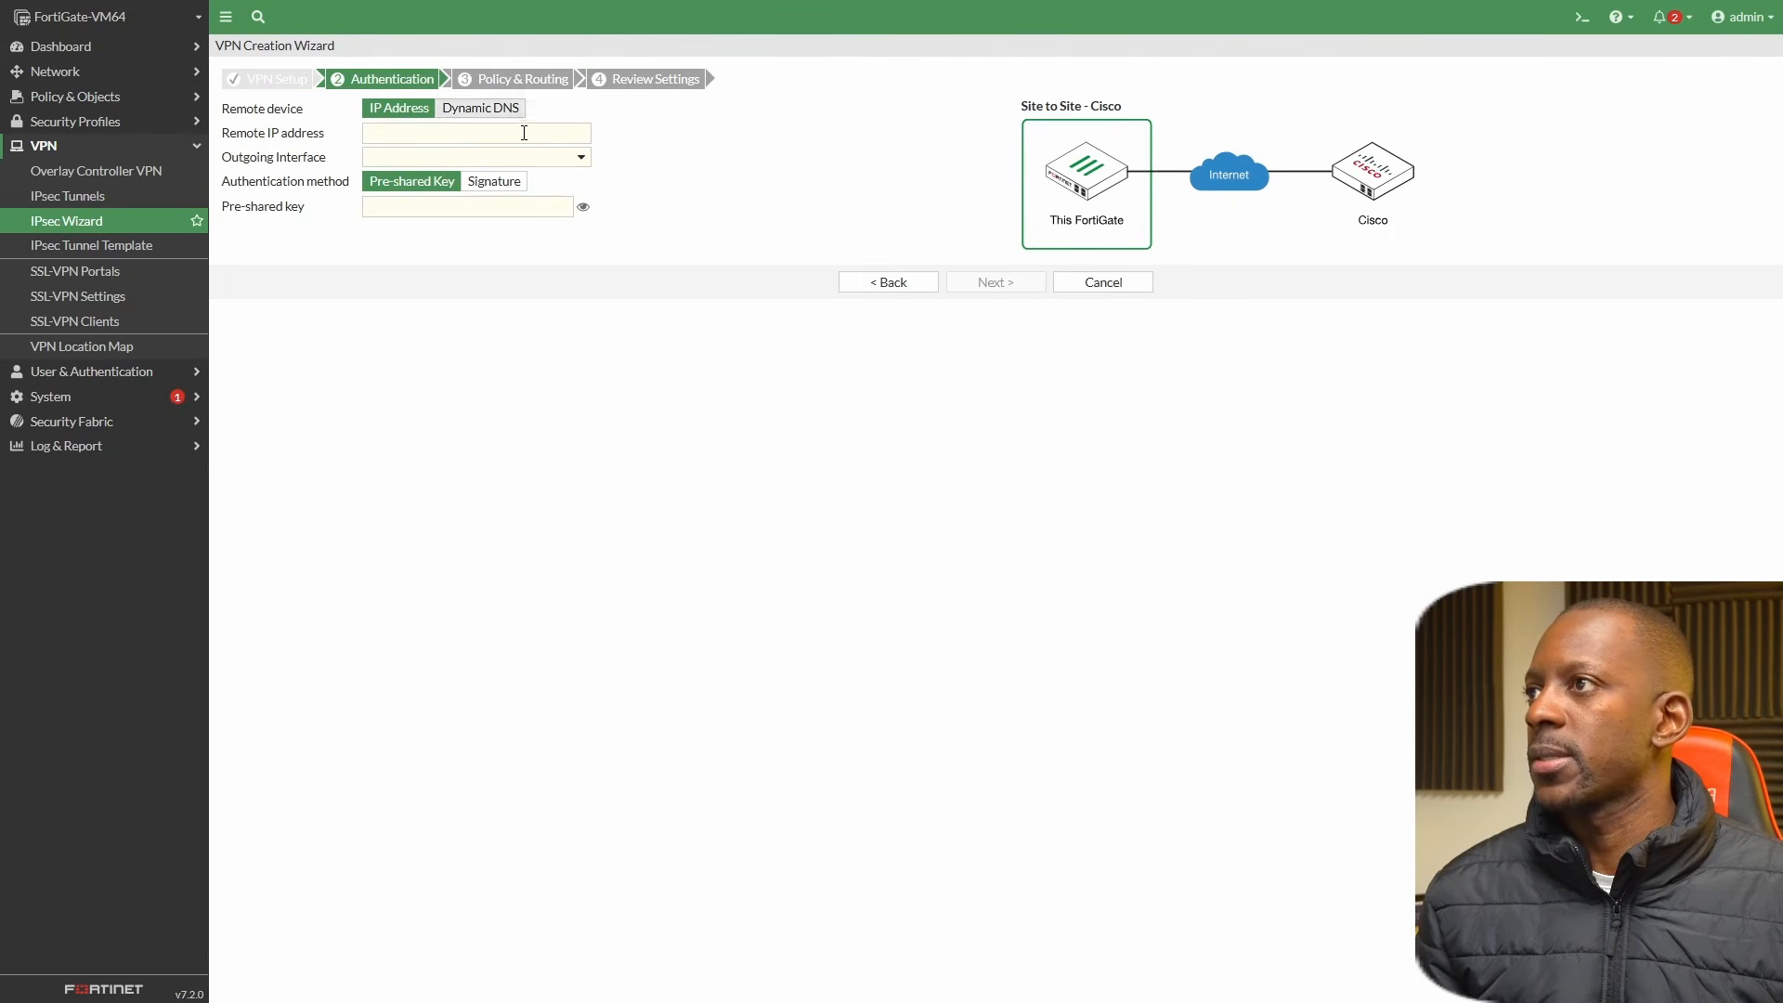
Set the remote IP address to 172.16.1.1 and check the details of the outgoing interface port2.
{"action": "left_click", "coordinate": [489, 132]}
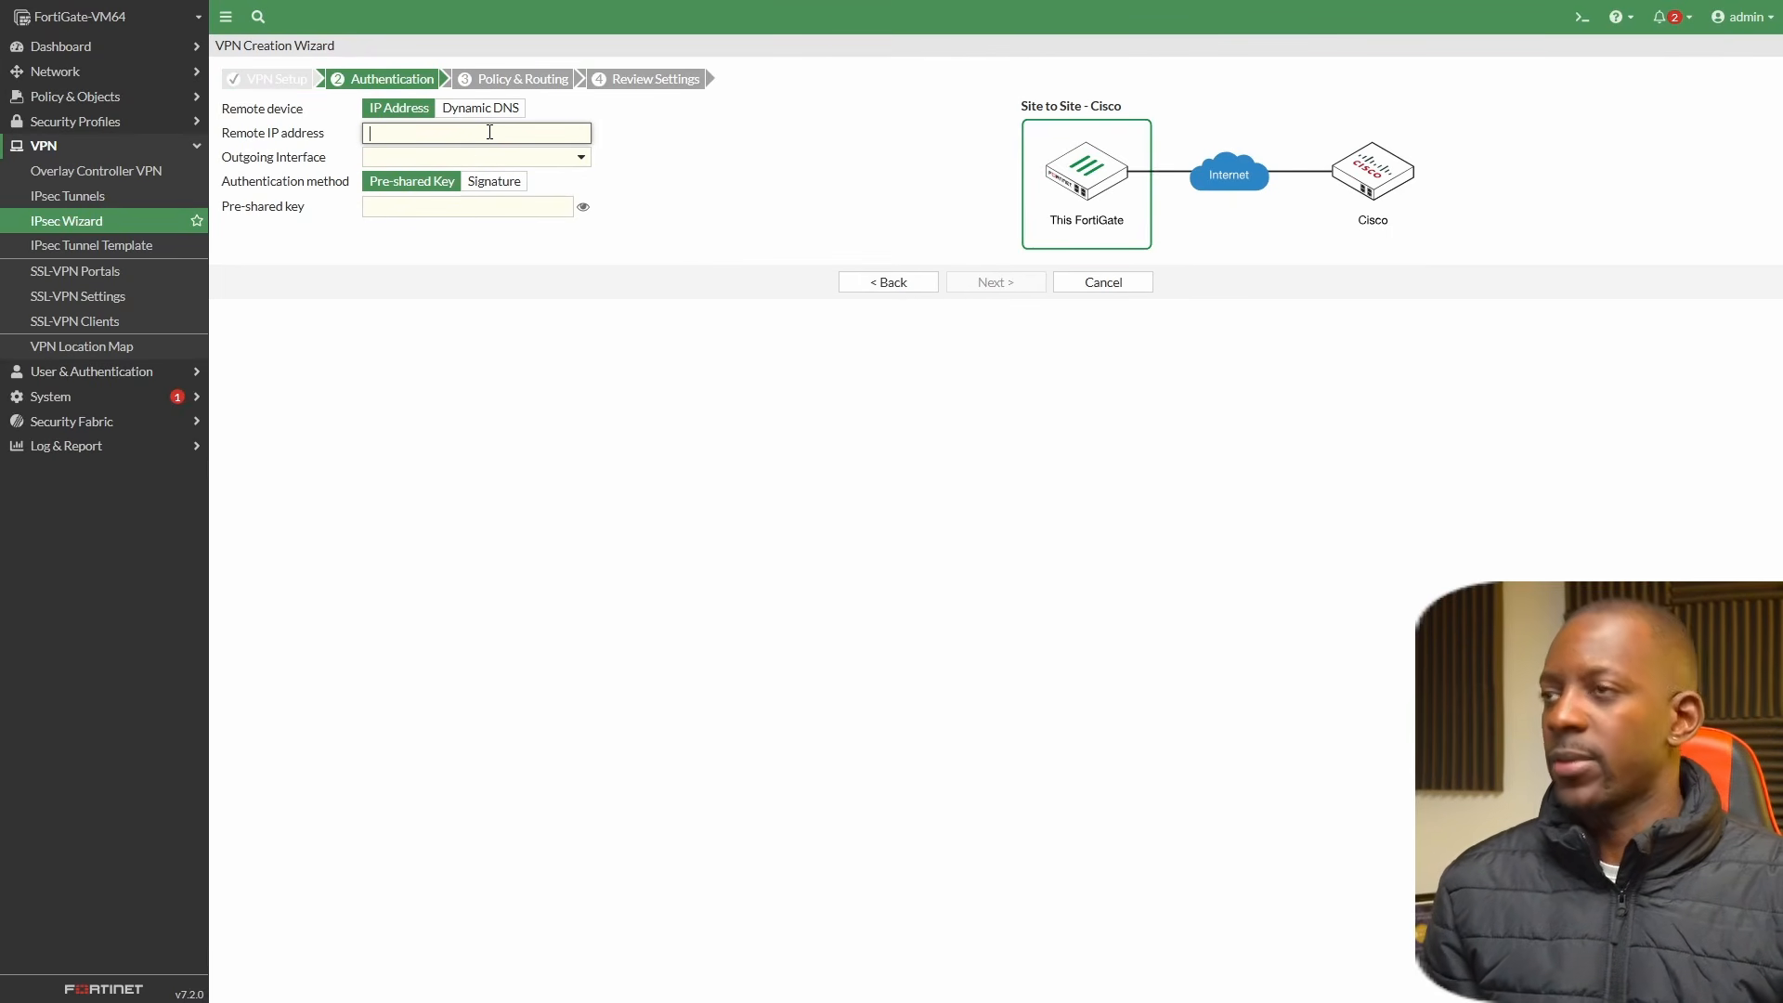
{"action": "type", "text": "172."}
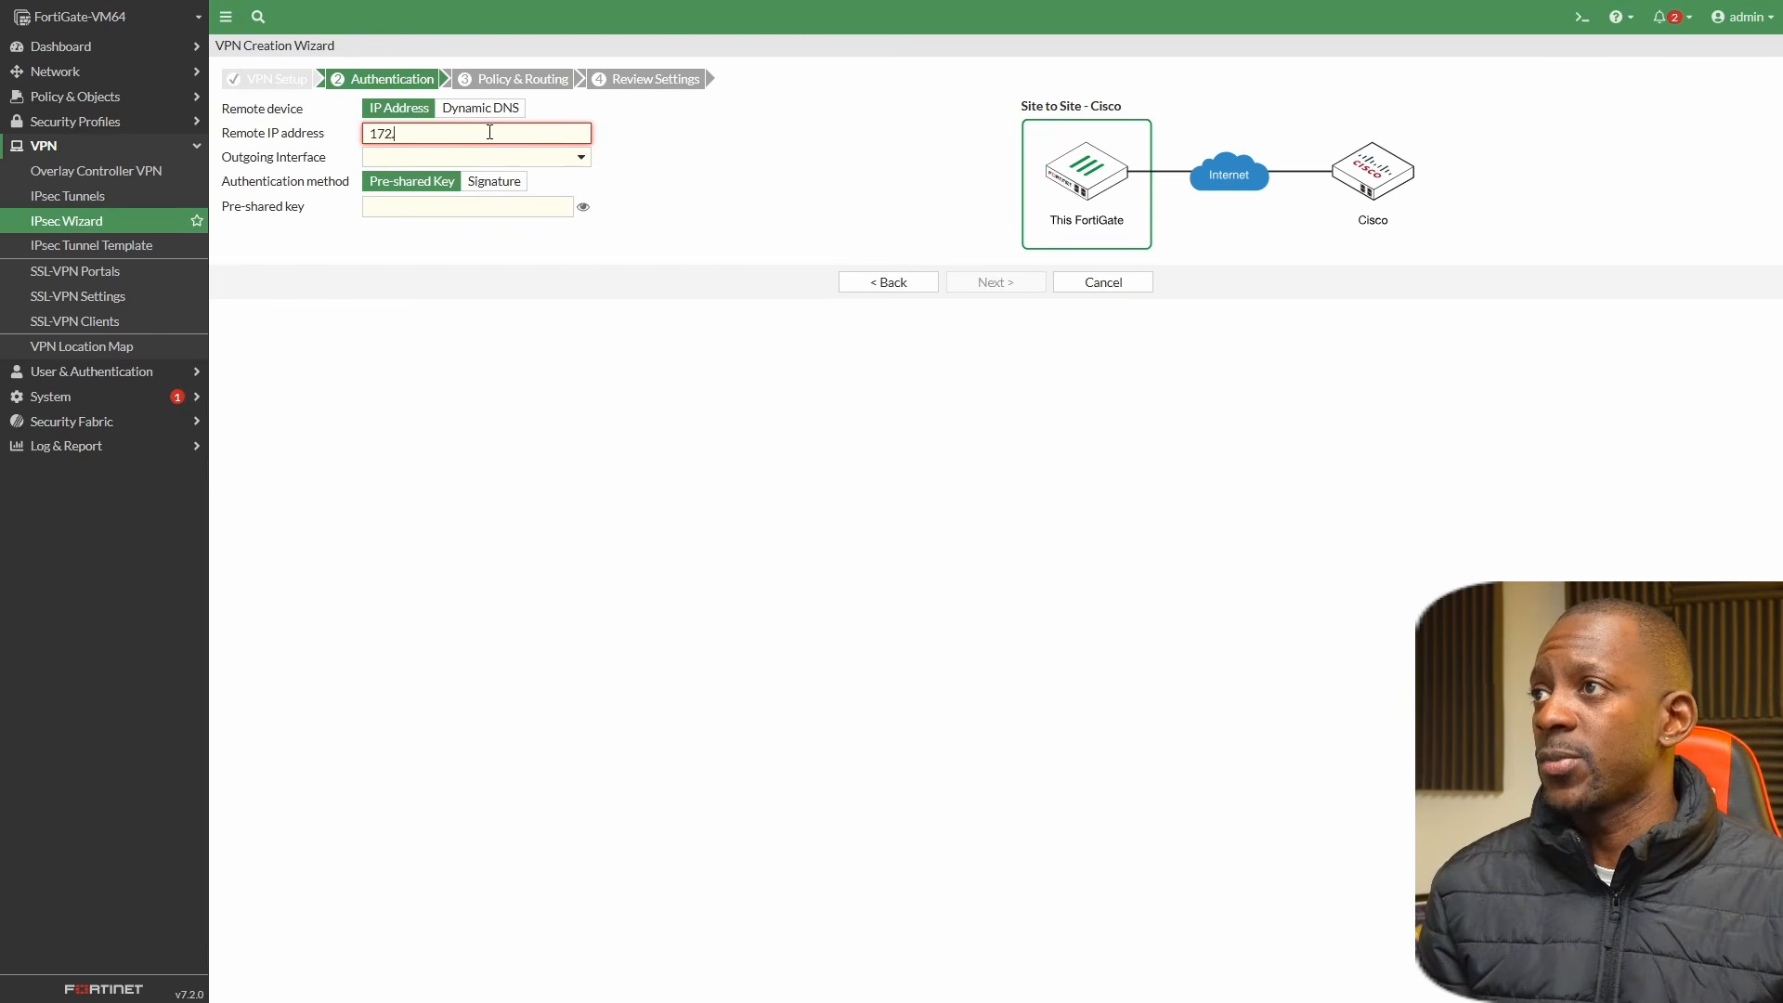
{"action": "type", "text": "16.1."}
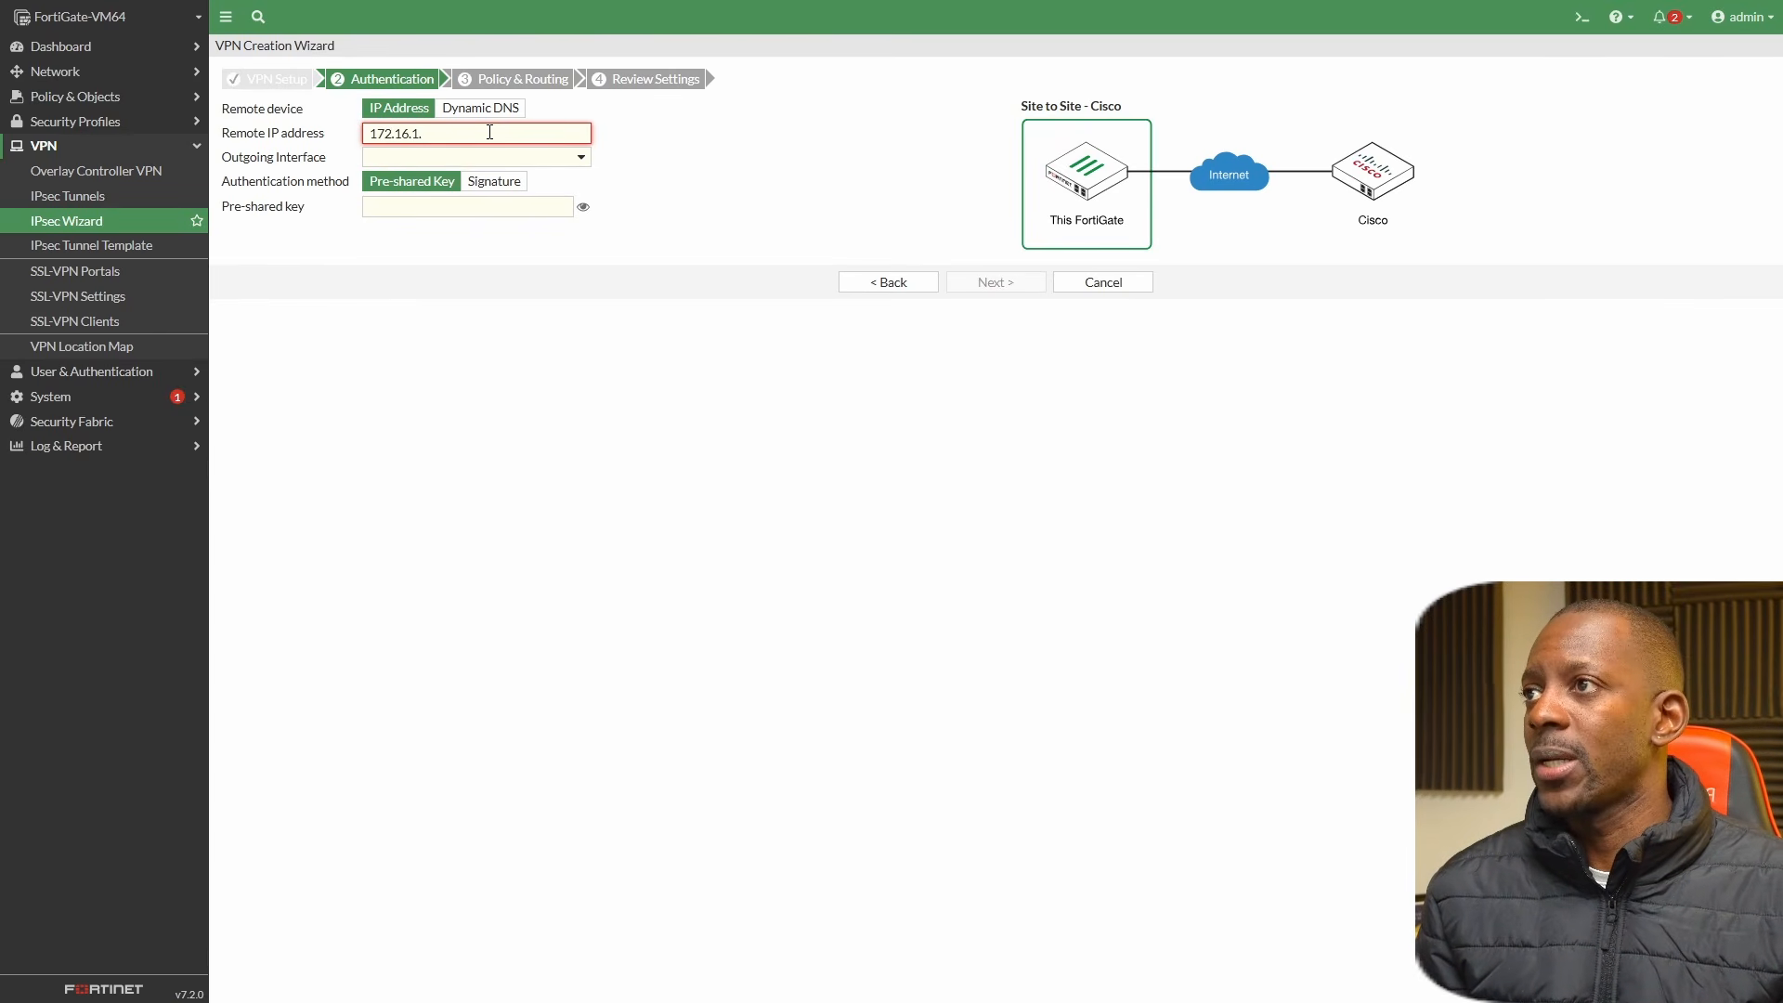
{"action": "type", "text": "1"}
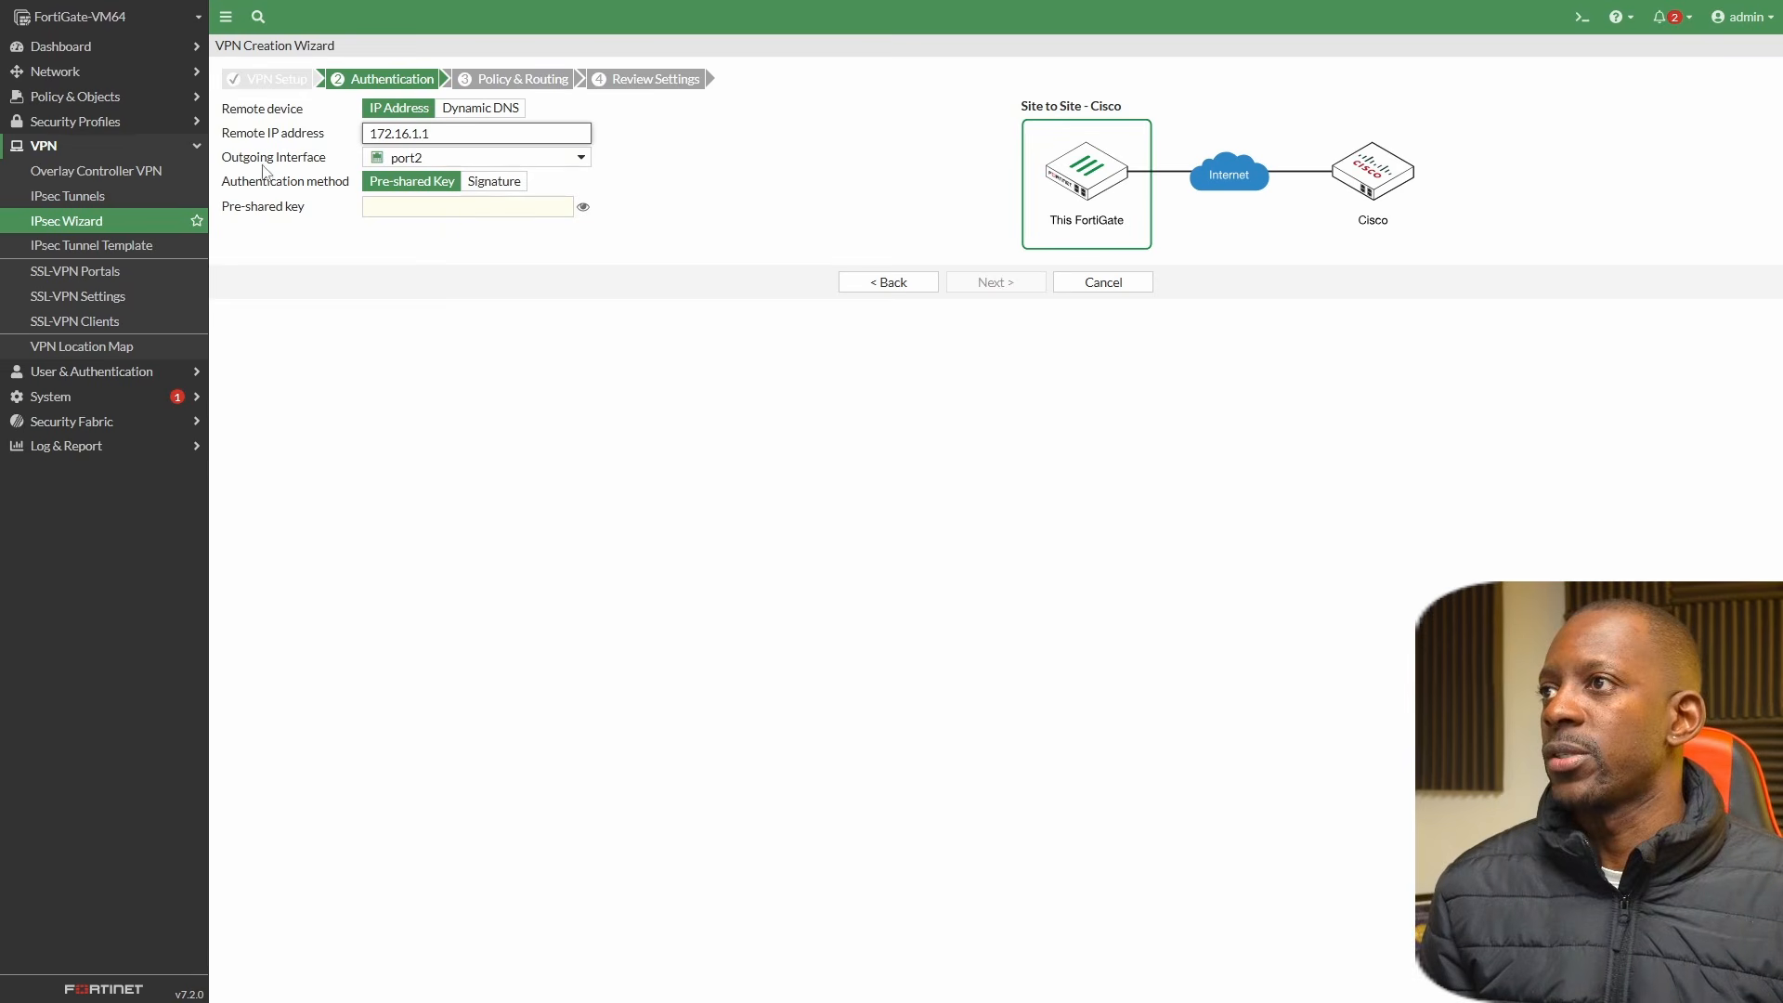
{"action": "mouse_move", "coordinate": [502, 163]}
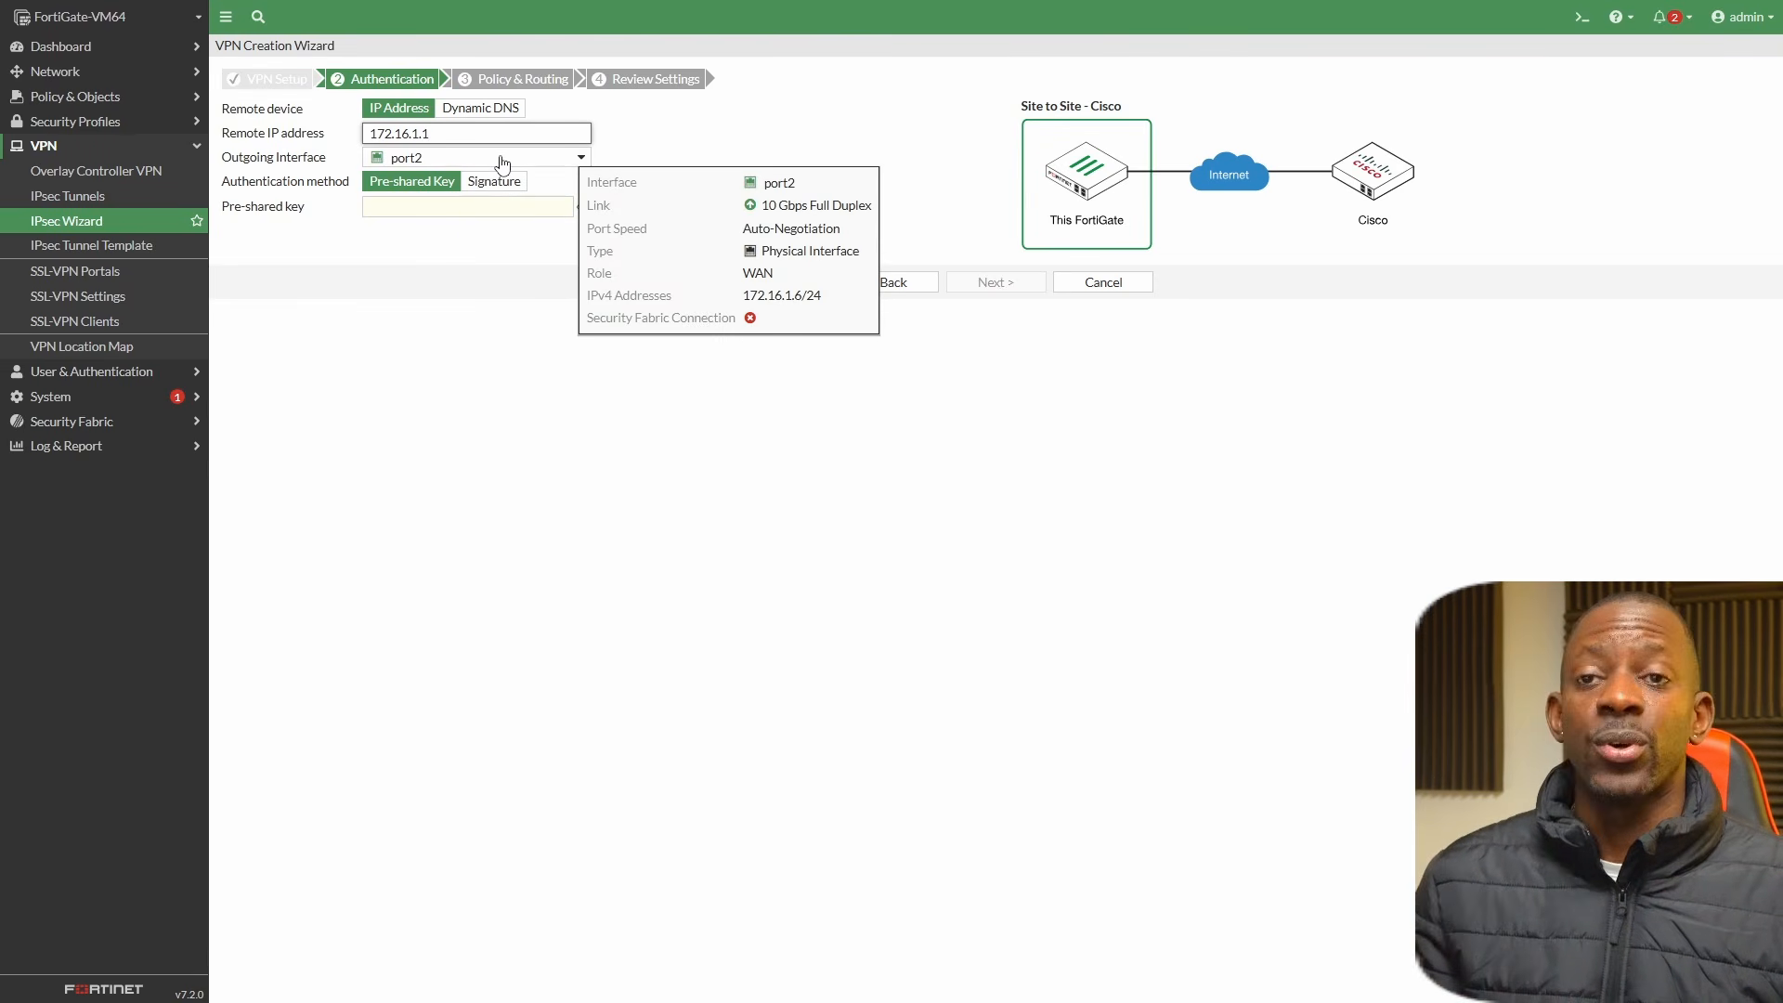
Enter the pre-shared key, reveal it briefly to check it, and continue to the policy and routing stage.
{"action": "left_click", "coordinate": [467, 205]}
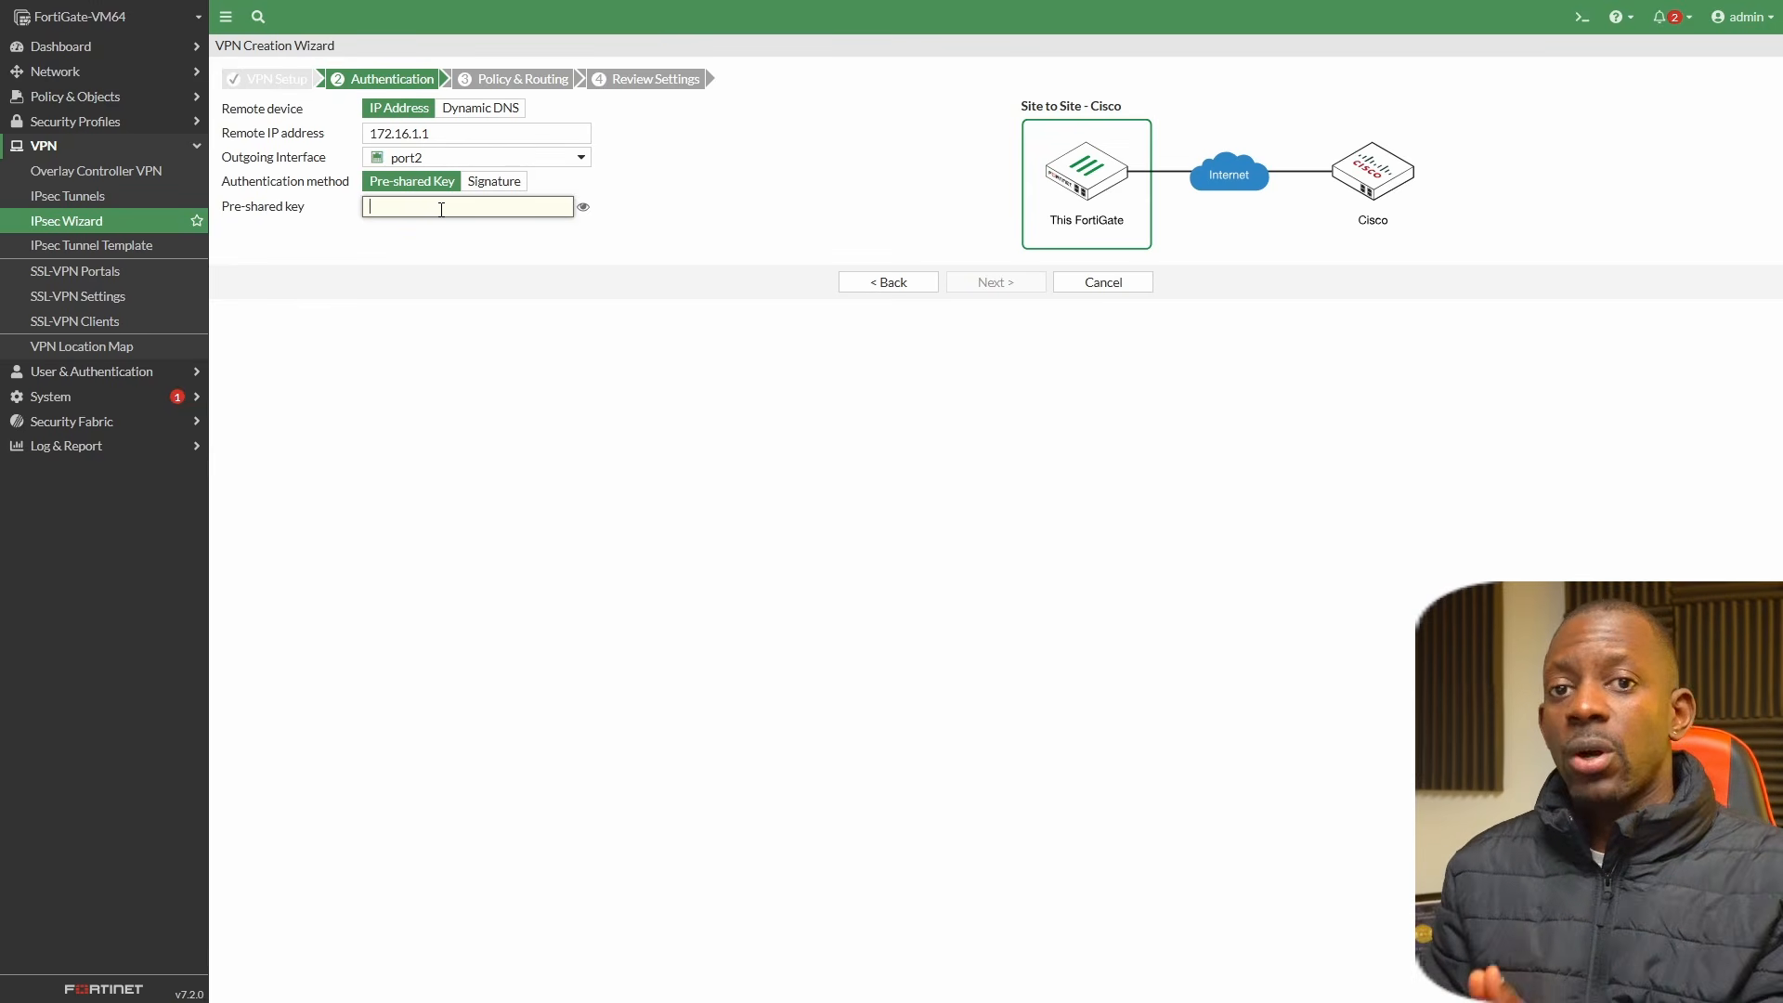
{"action": "type", "text": "•"}
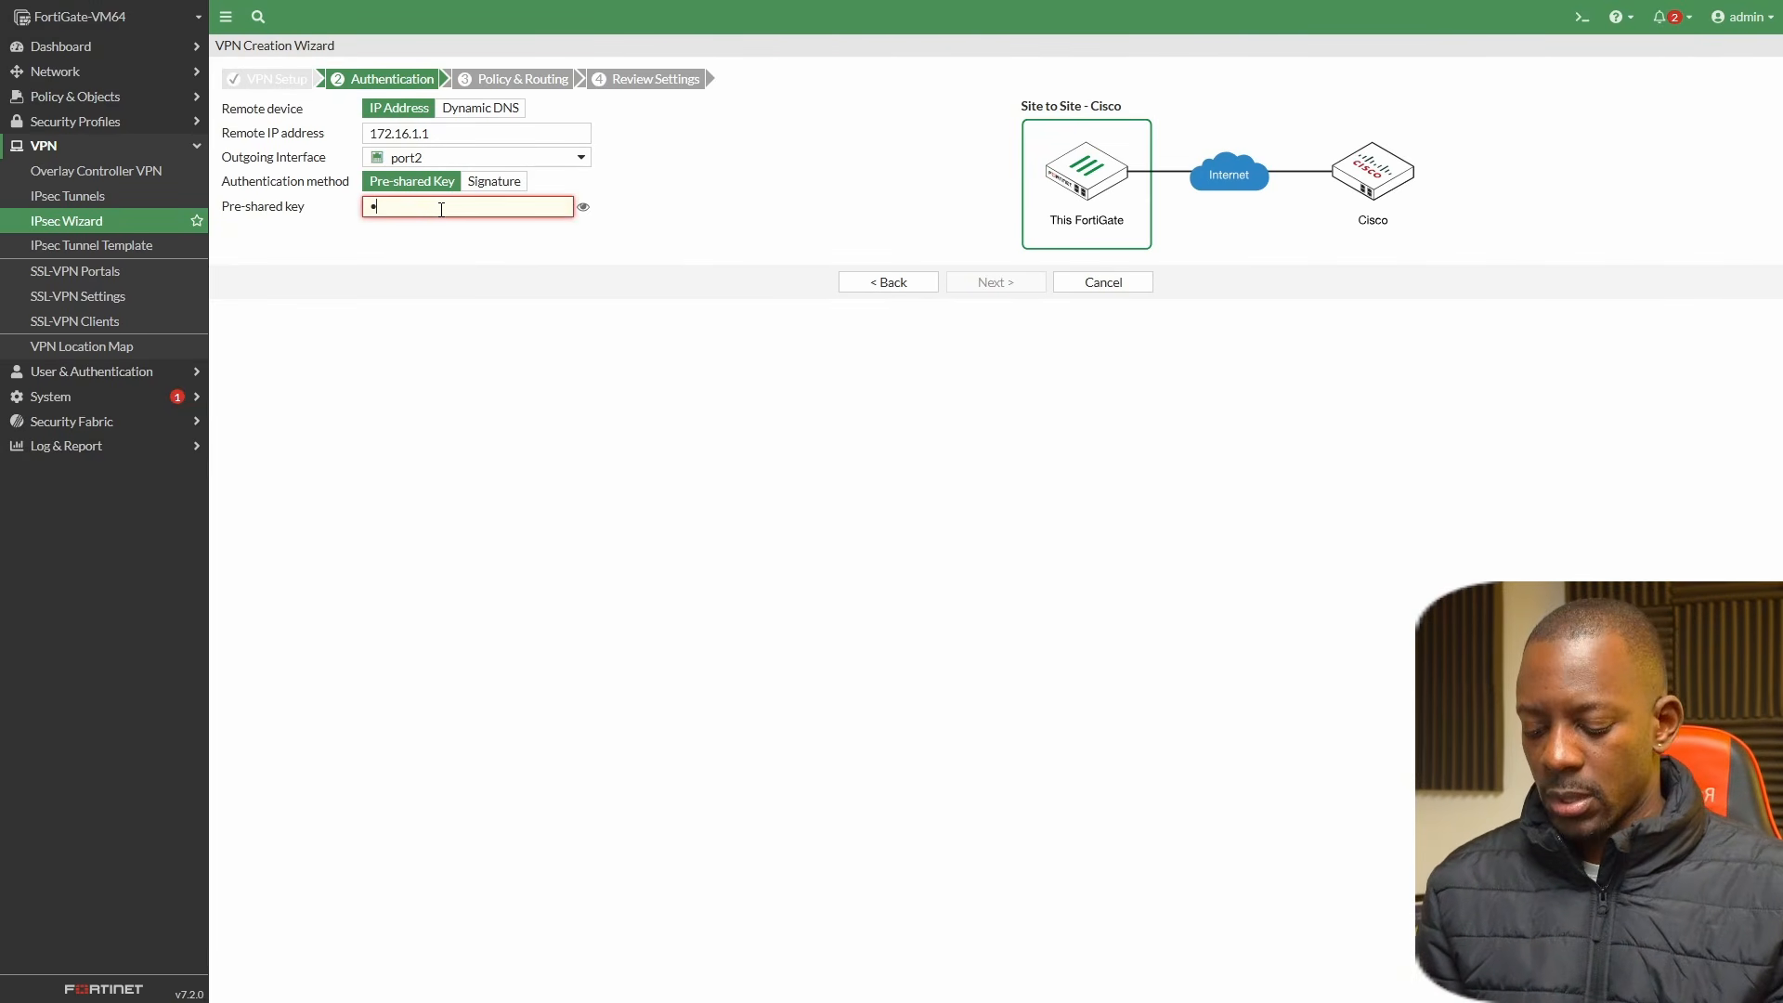
{"action": "type", "text": "•••••••"}
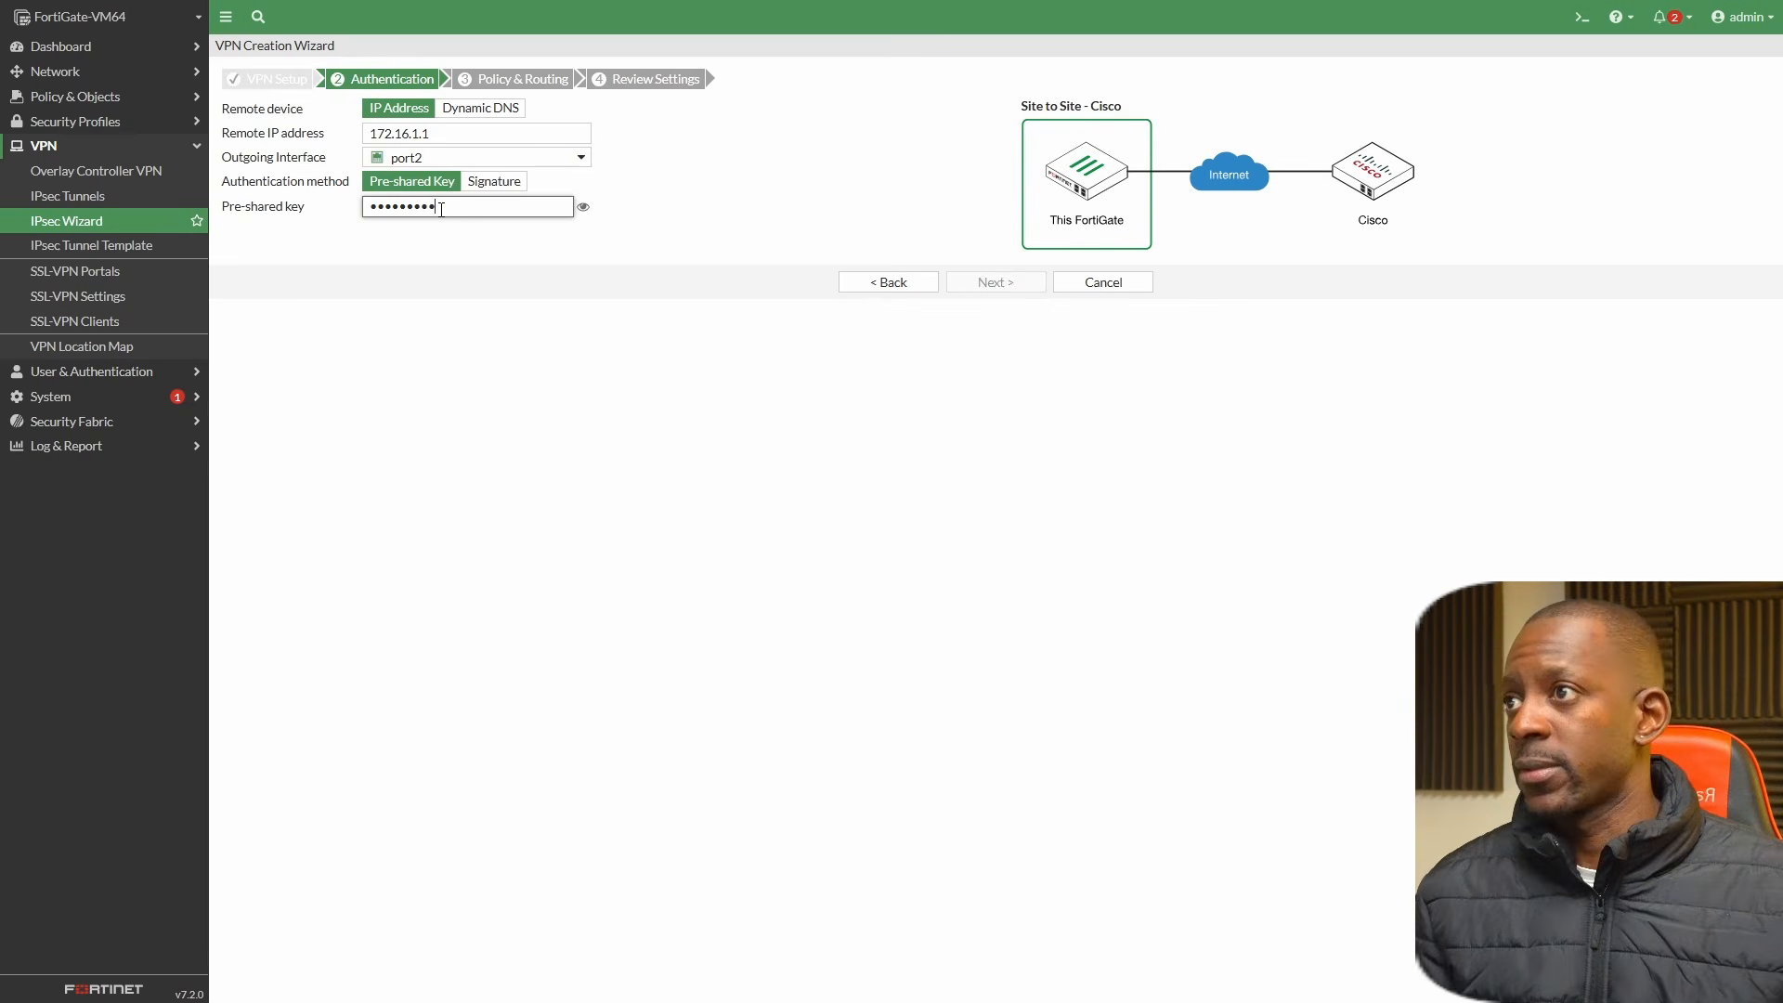
{"action": "left_click", "coordinate": [583, 207]}
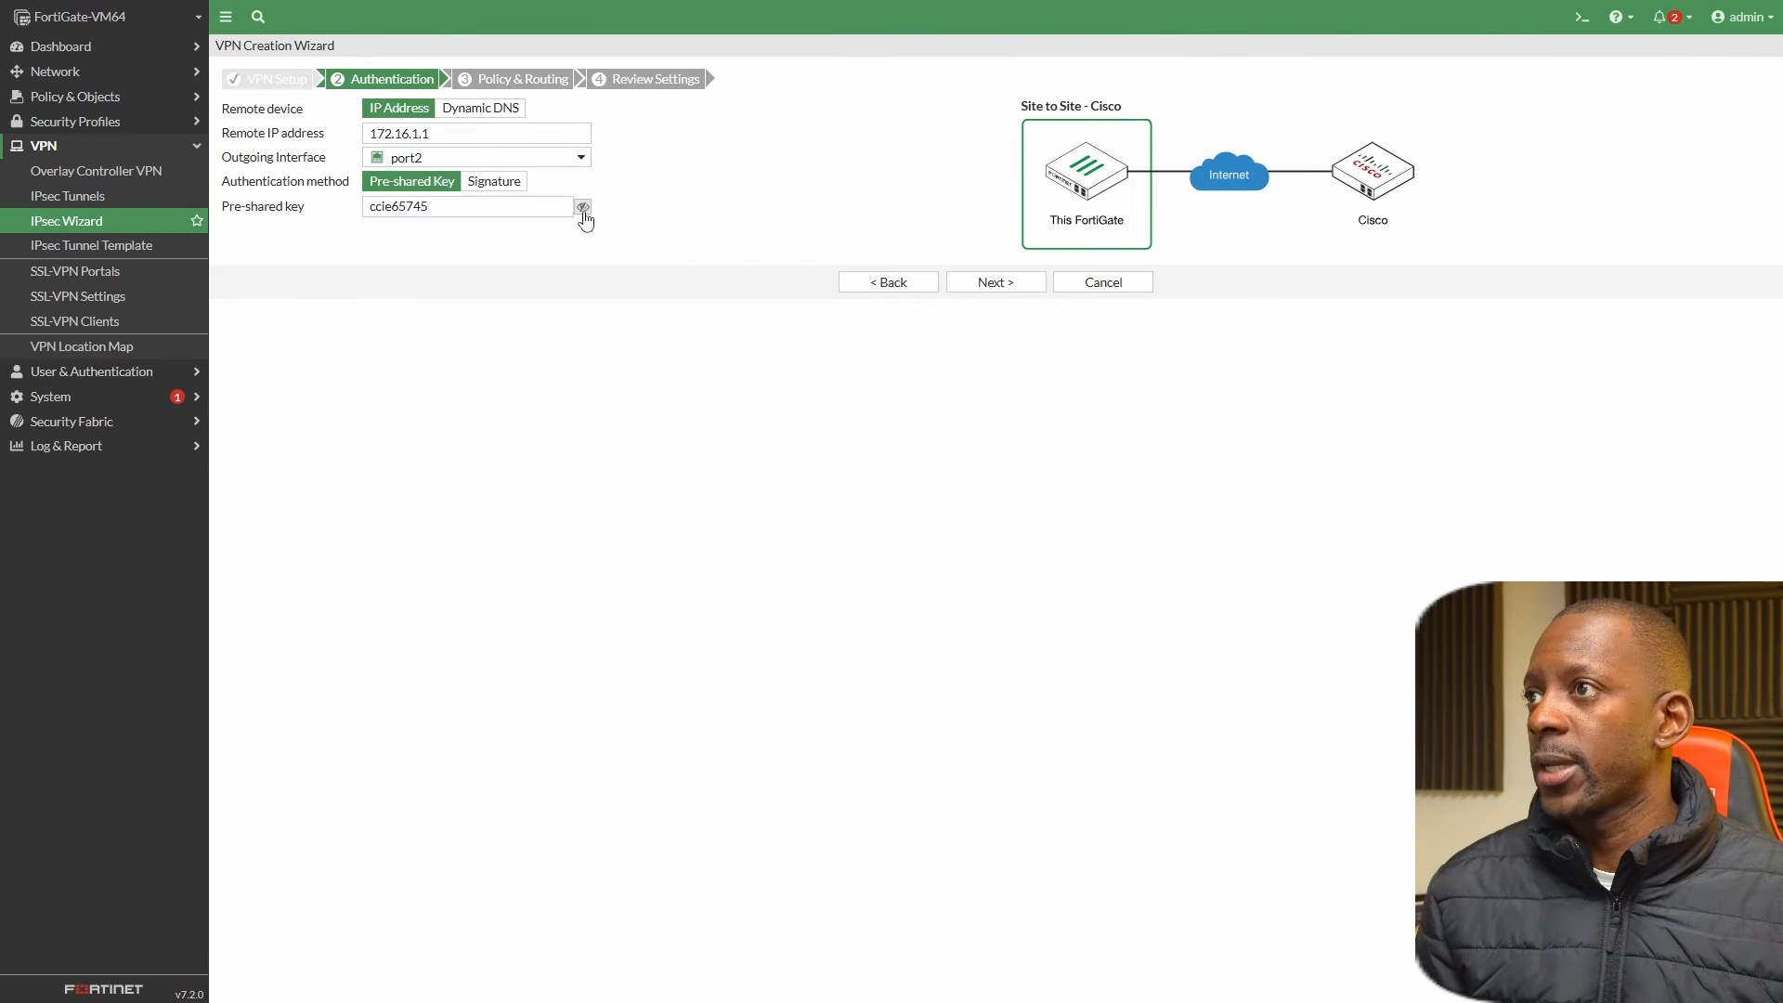
{"action": "left_click", "coordinate": [583, 207]}
{"action": "left_click", "coordinate": [968, 282]}
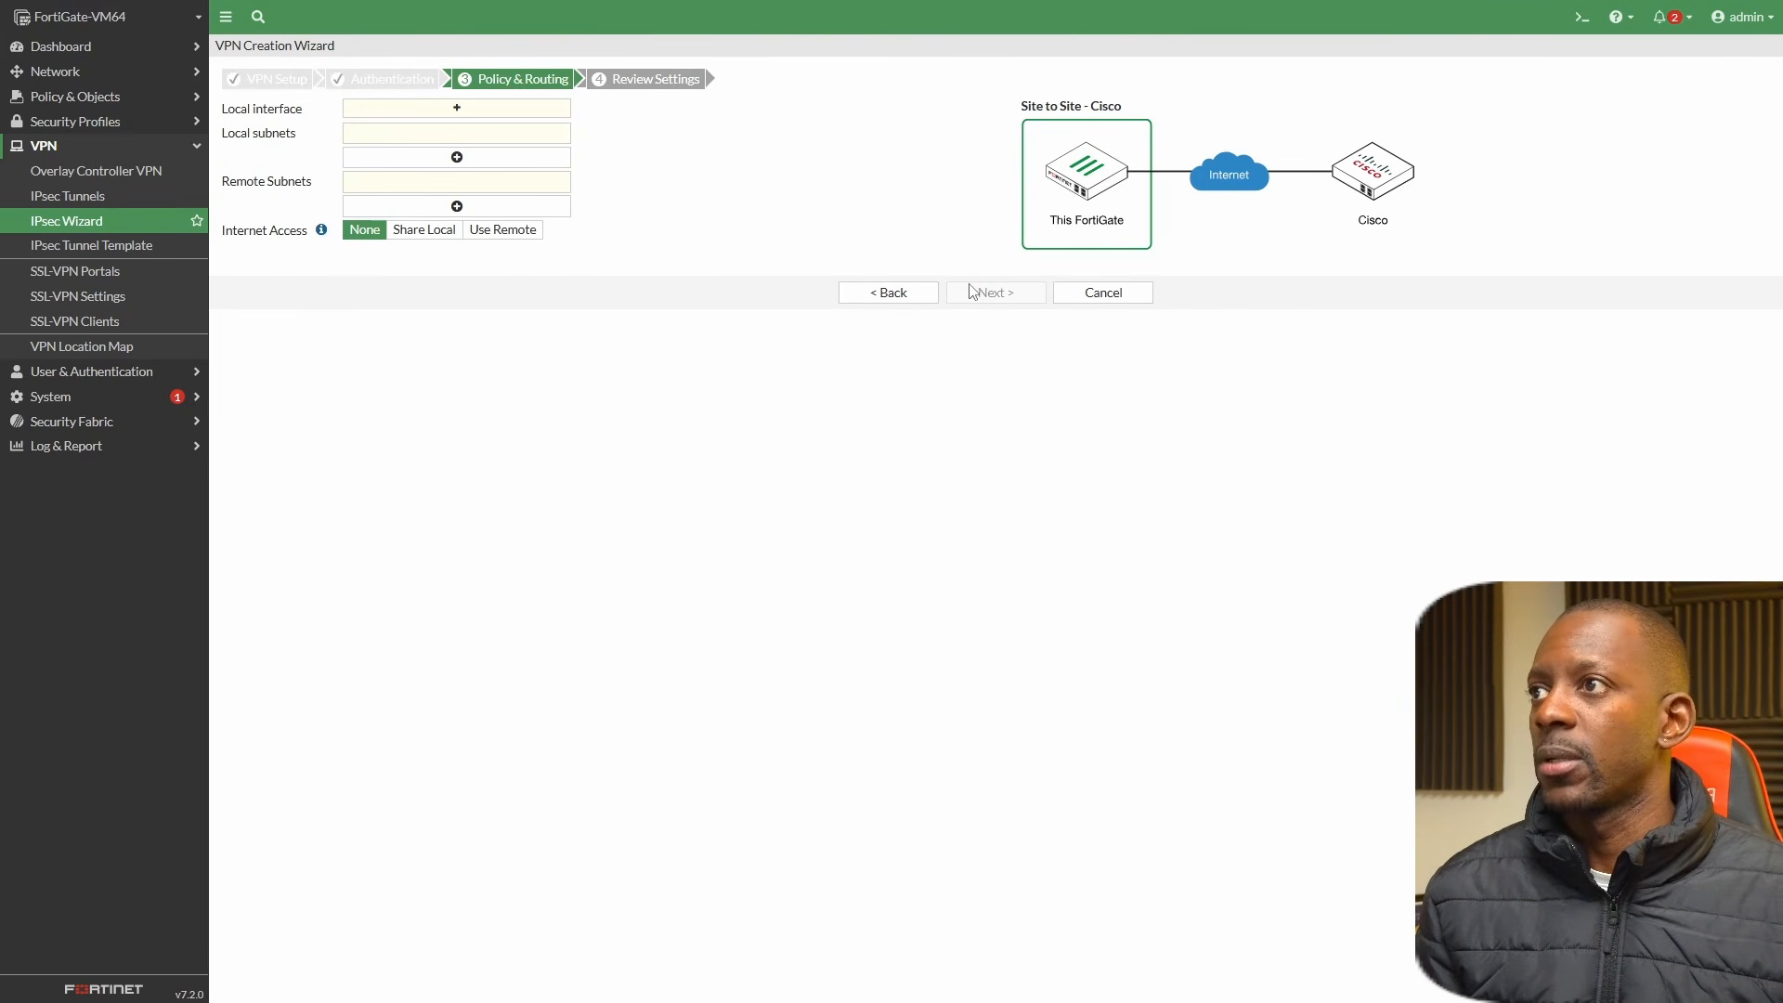
Select port3 as the local interface and set the remote subnet to 10.0.1.0/24.
{"action": "left_click", "coordinate": [376, 118]}
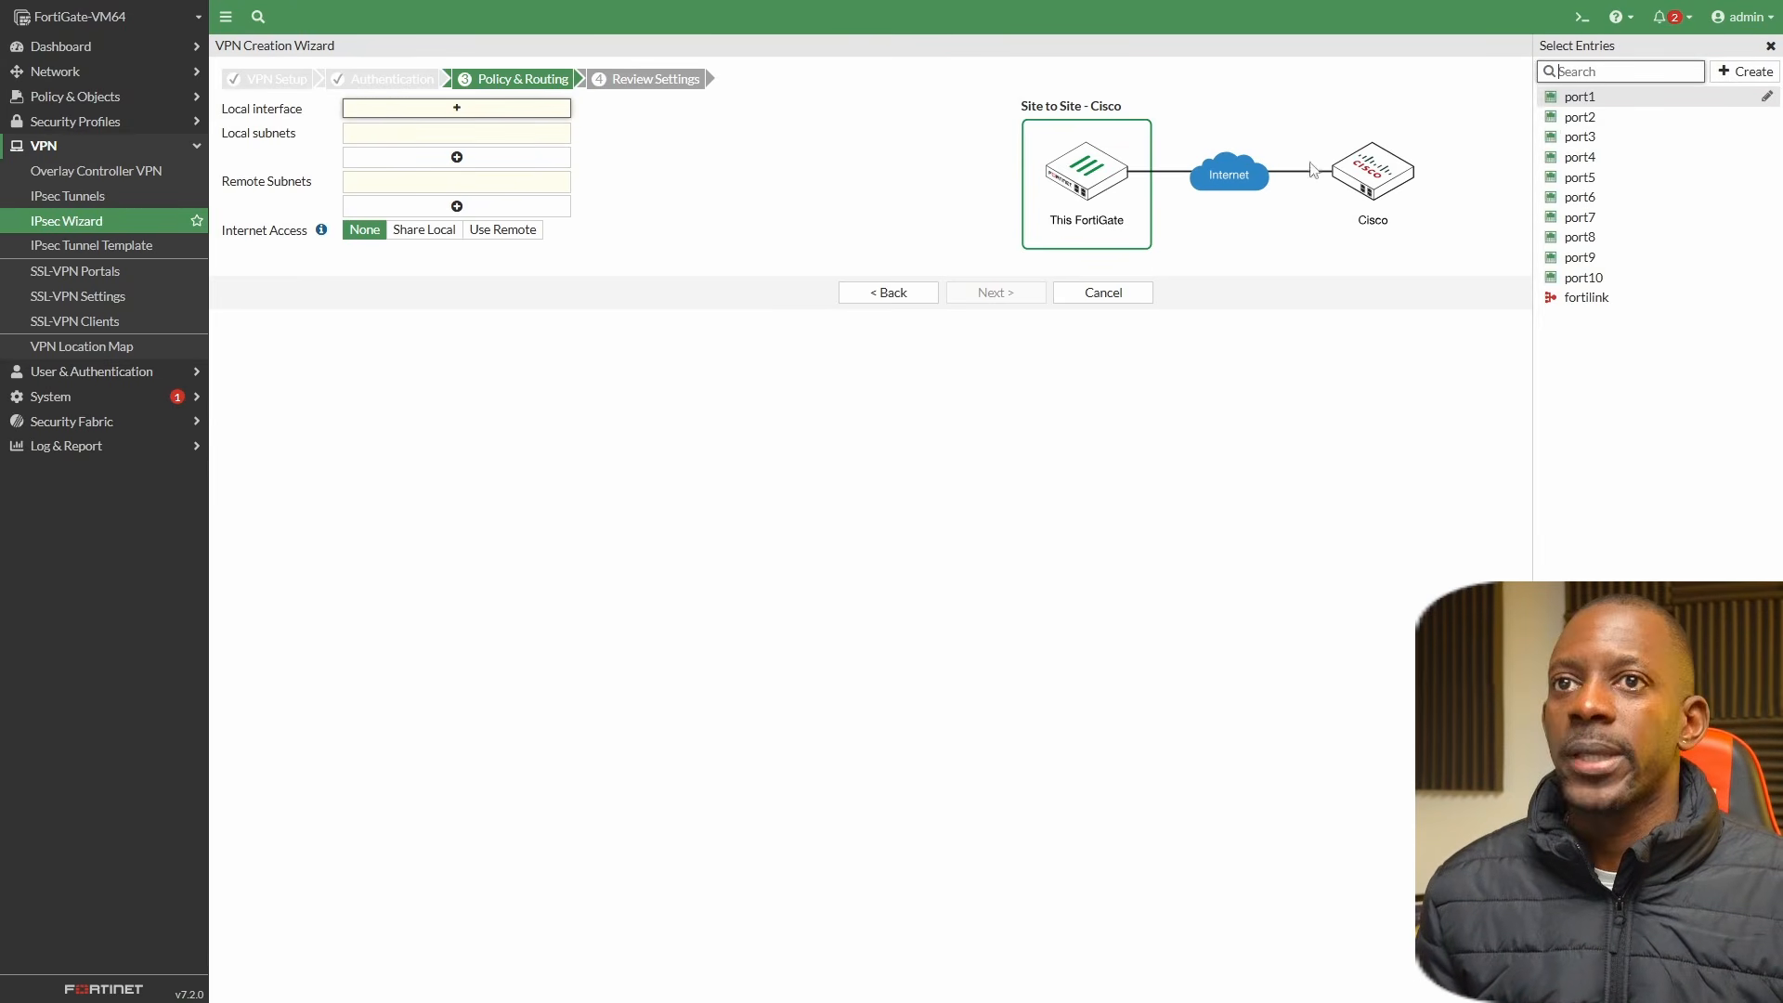
{"action": "mouse_move", "coordinate": [1590, 142]}
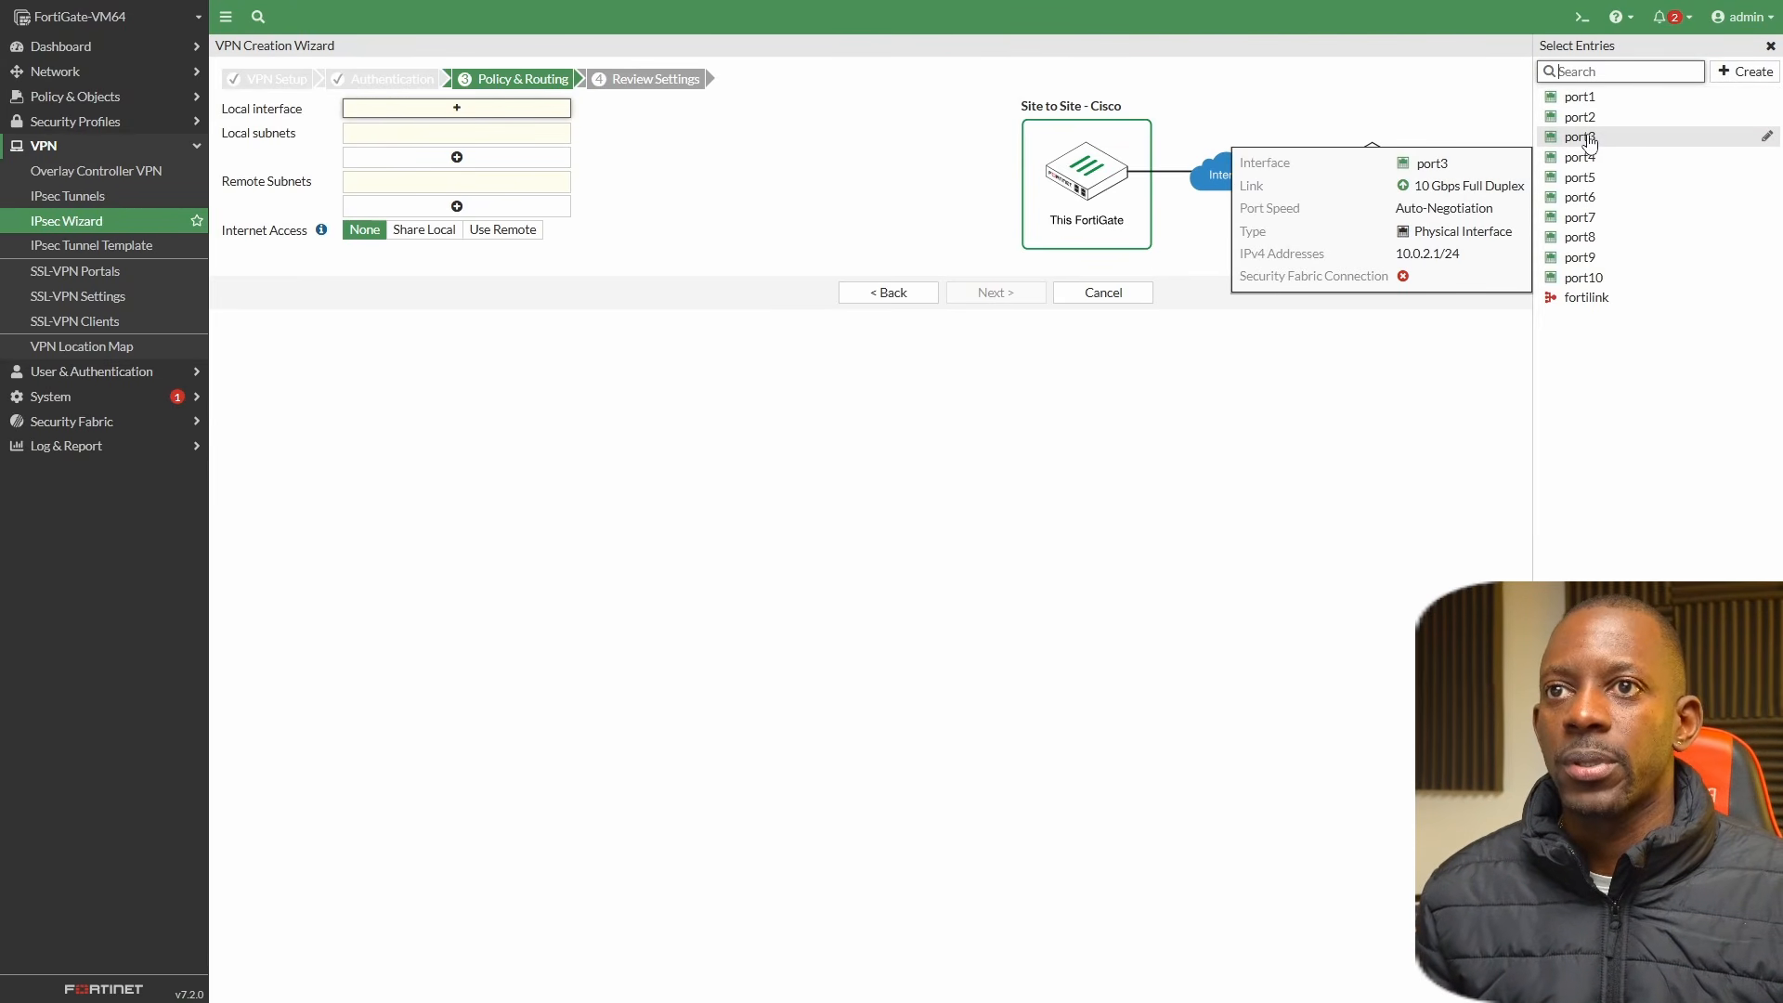
{"action": "left_click", "coordinate": [1591, 141]}
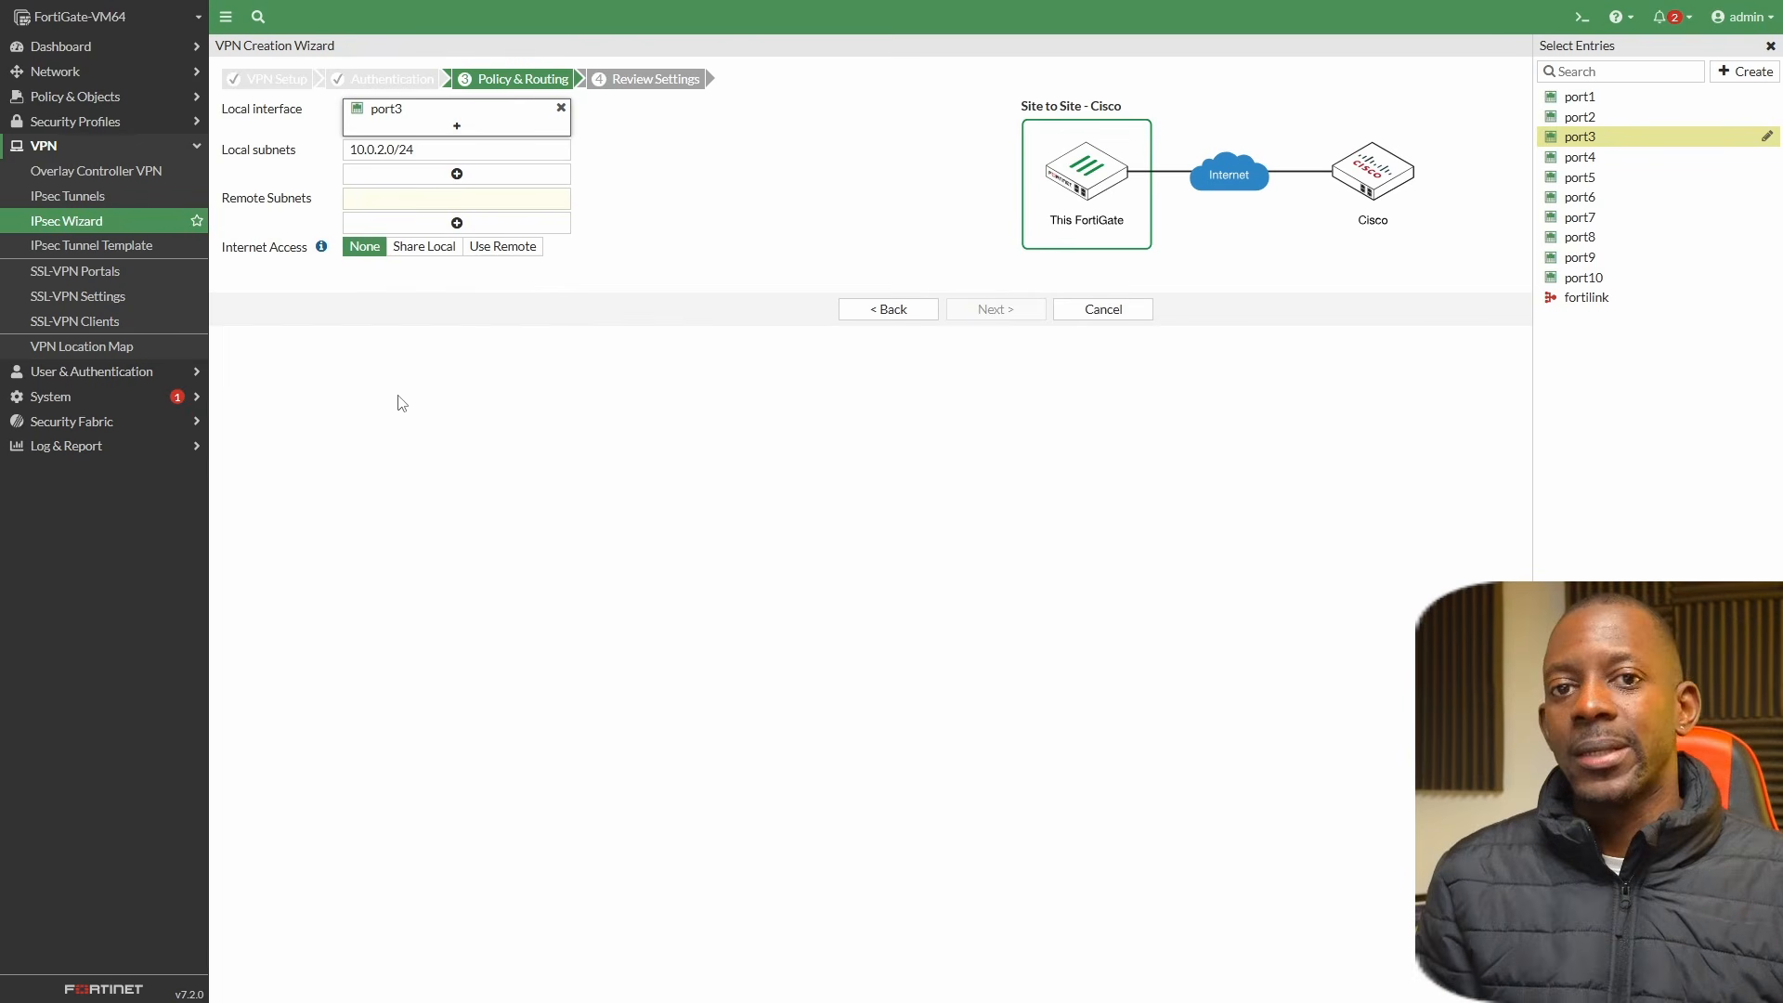
{"action": "left_click", "coordinate": [439, 194]}
{"action": "type", "text": "10.0."}
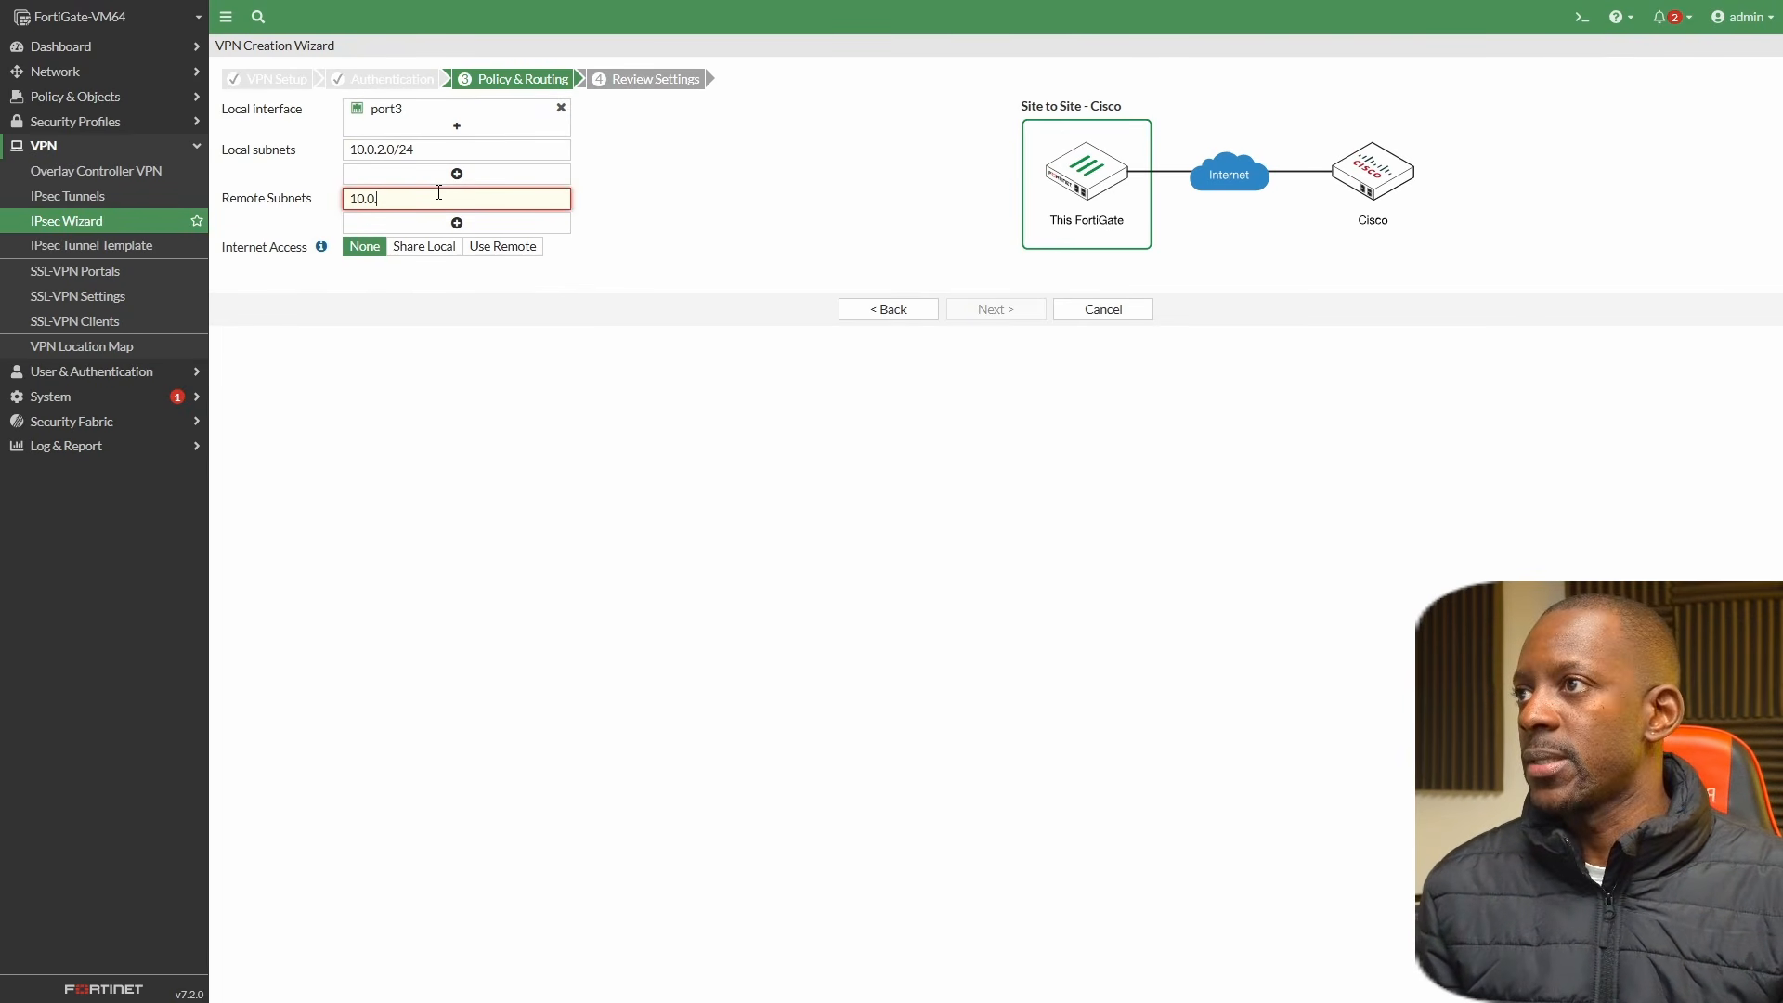
{"action": "type", "text": "1.0/24"}
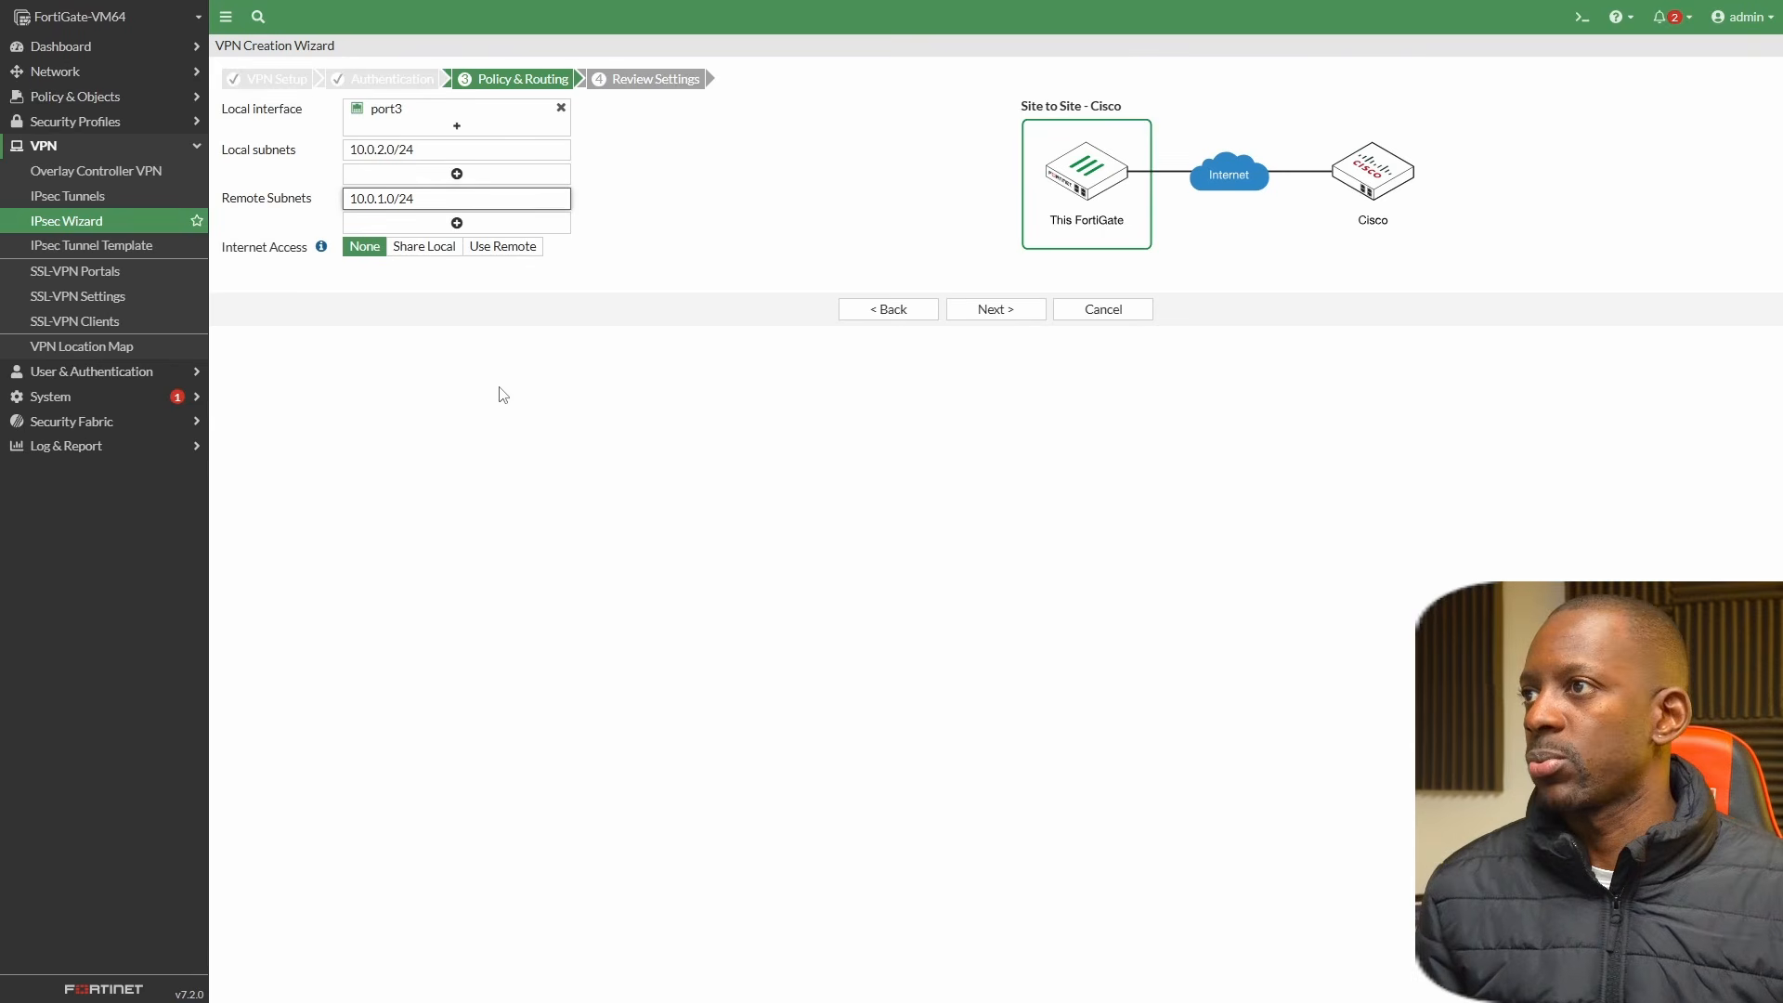
{"action": "left_click", "coordinate": [501, 392]}
Review the summary, create the BRANCH-TO-HQ VPN, and show the tunnel list.
{"action": "left_click", "coordinate": [1009, 323]}
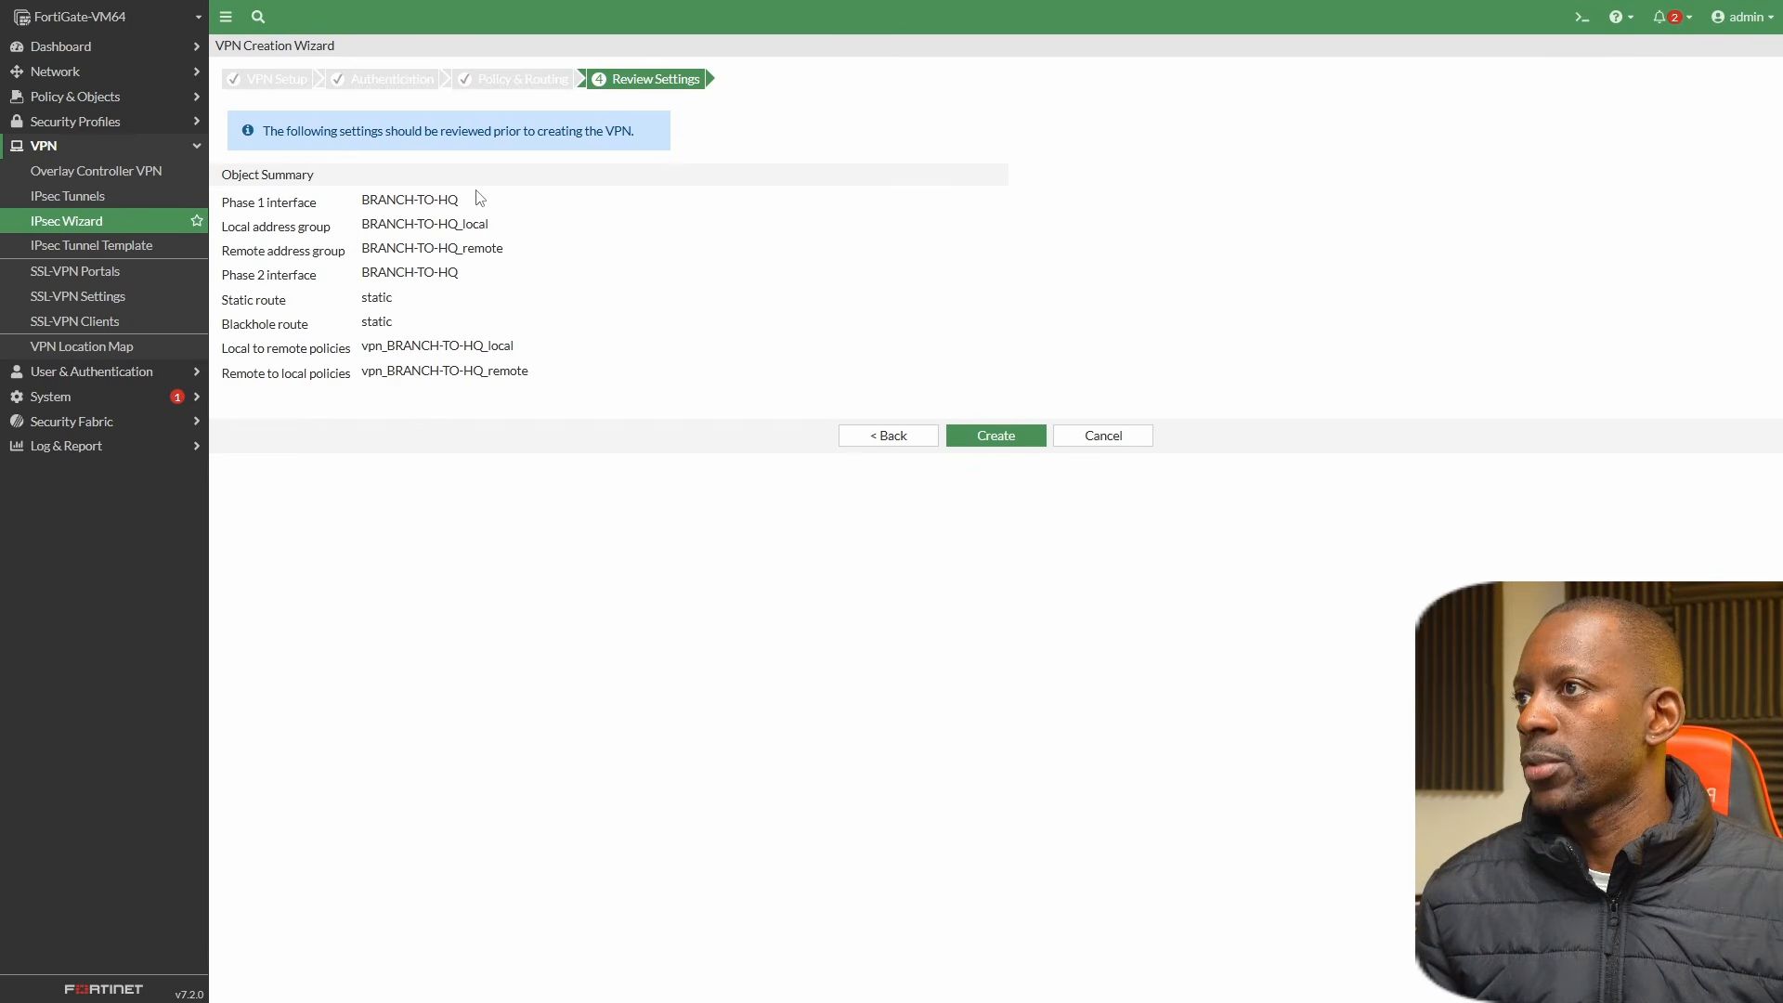
{"action": "left_click", "coordinate": [988, 443]}
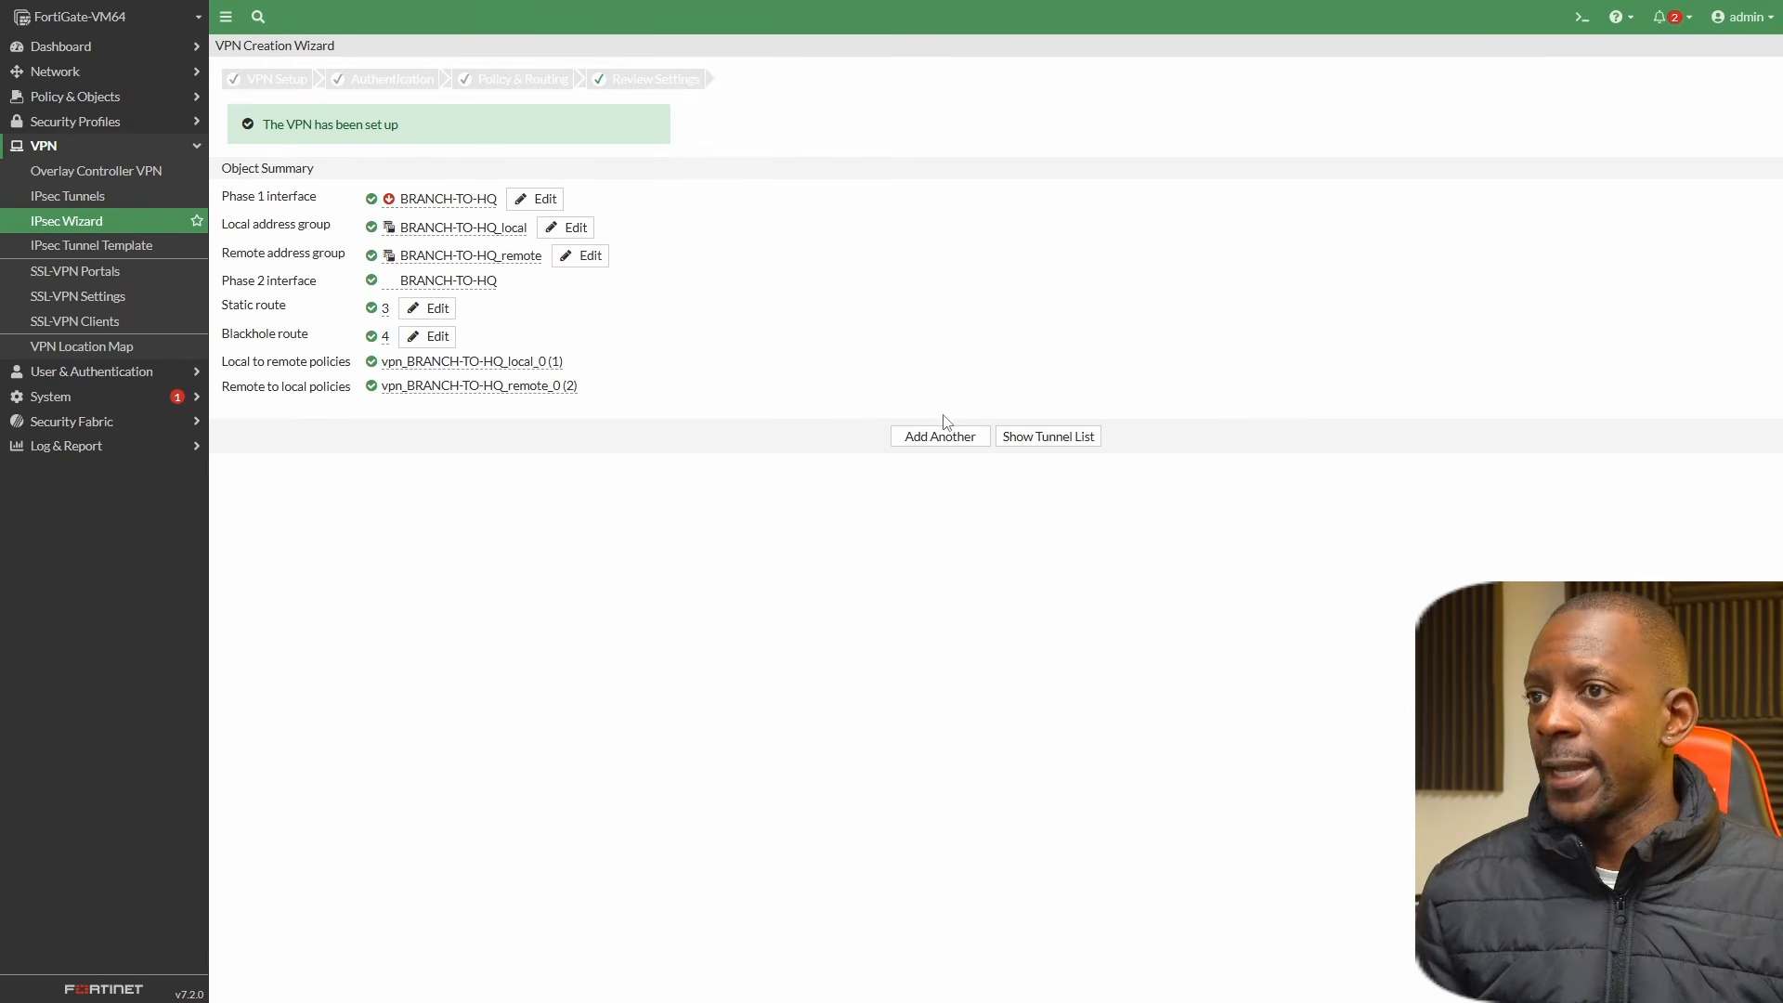
{"action": "left_click", "coordinate": [1028, 438]}
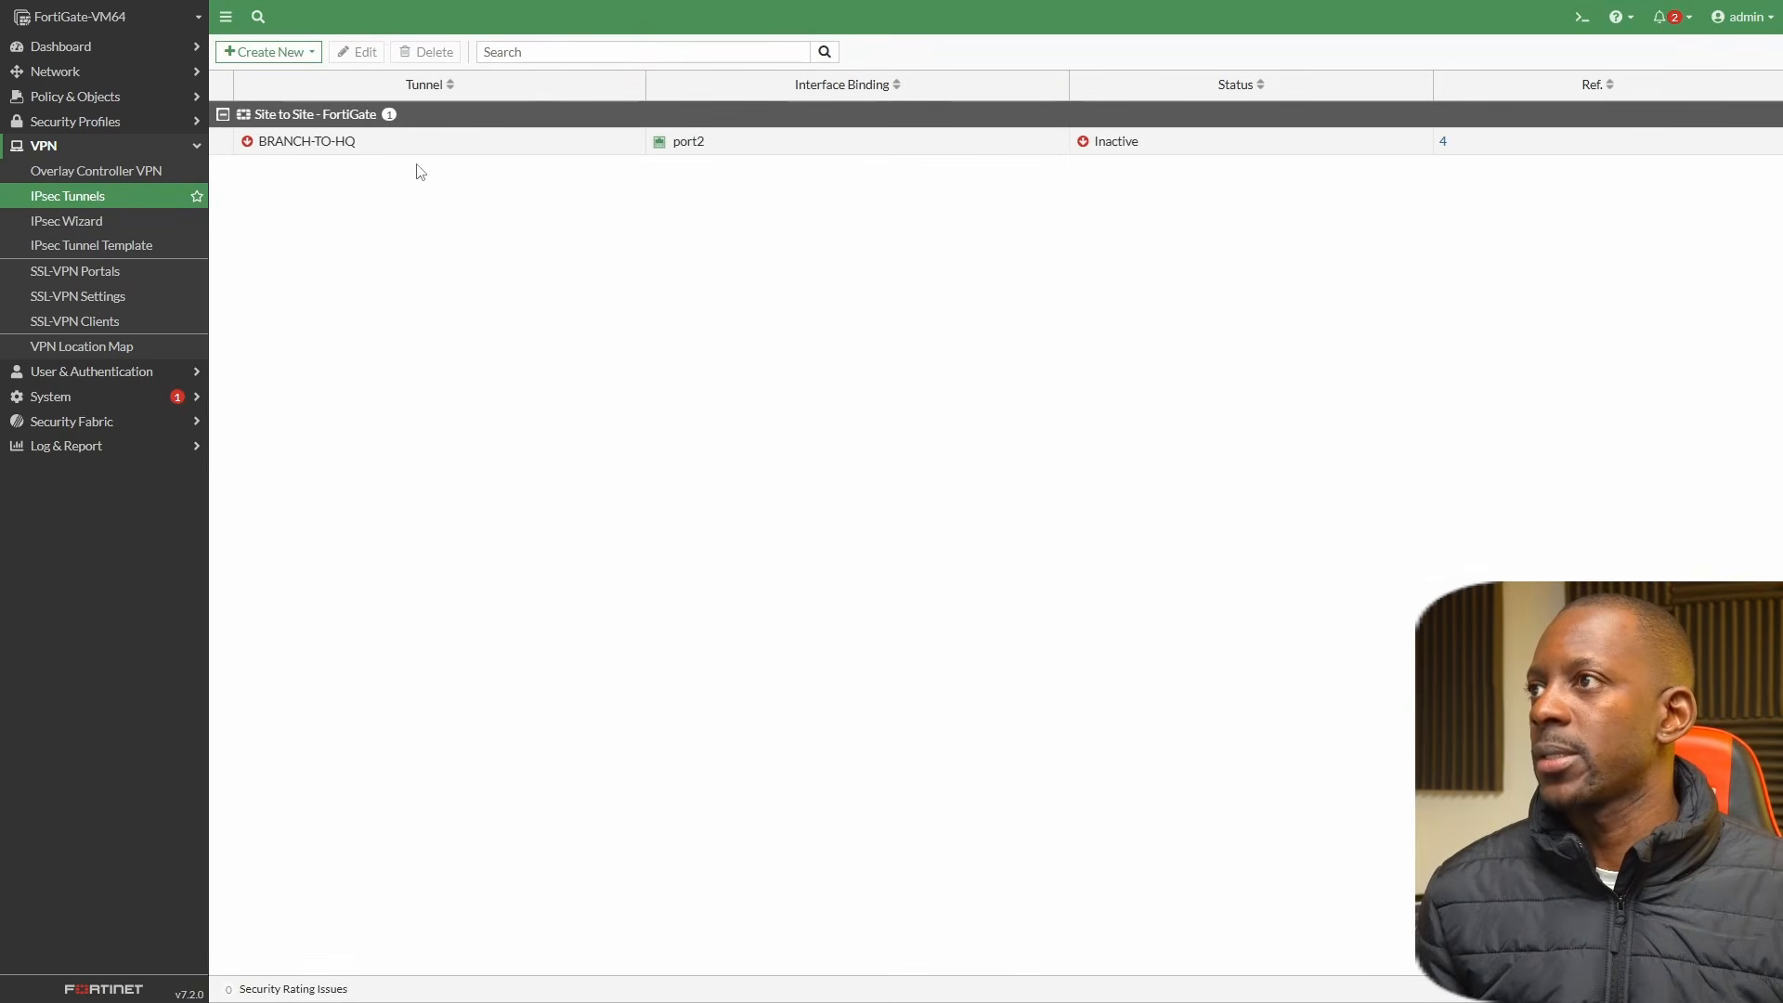
Open the BRANCH-TO-HQ tunnel for editing and convert it to a custom tunnel.
{"action": "left_click", "coordinate": [380, 148]}
{"action": "left_click", "coordinate": [363, 54]}
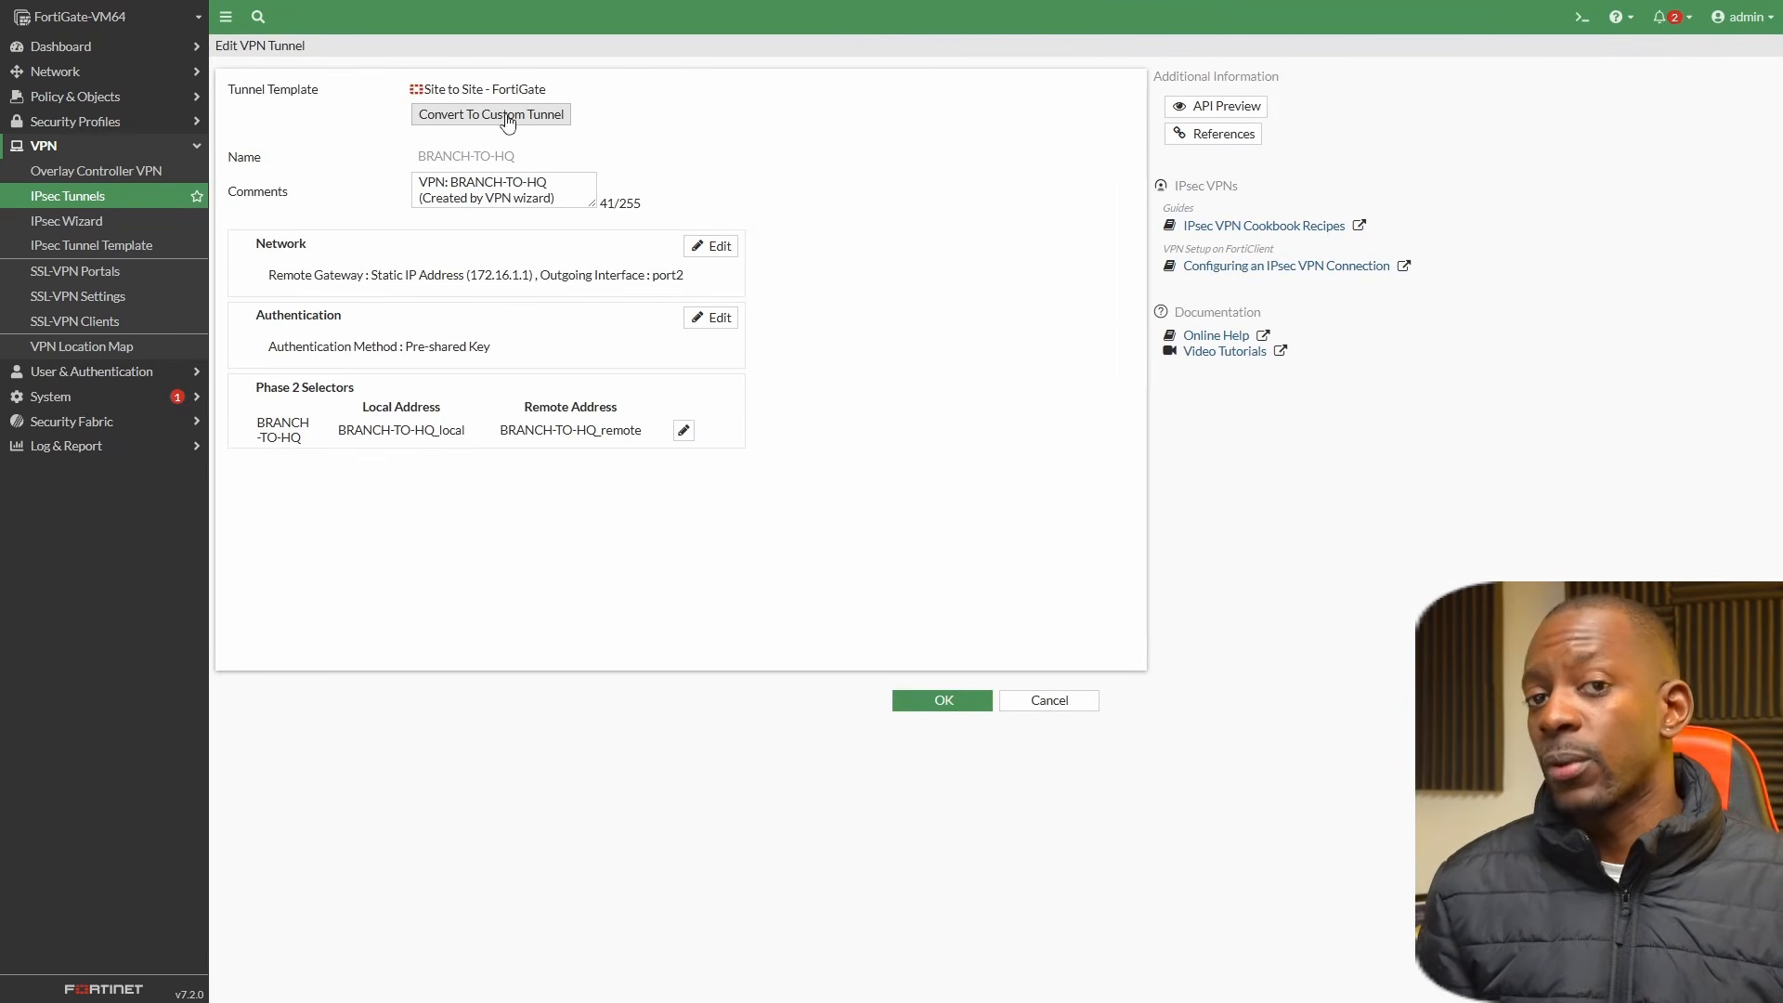
{"action": "left_click", "coordinate": [507, 119]}
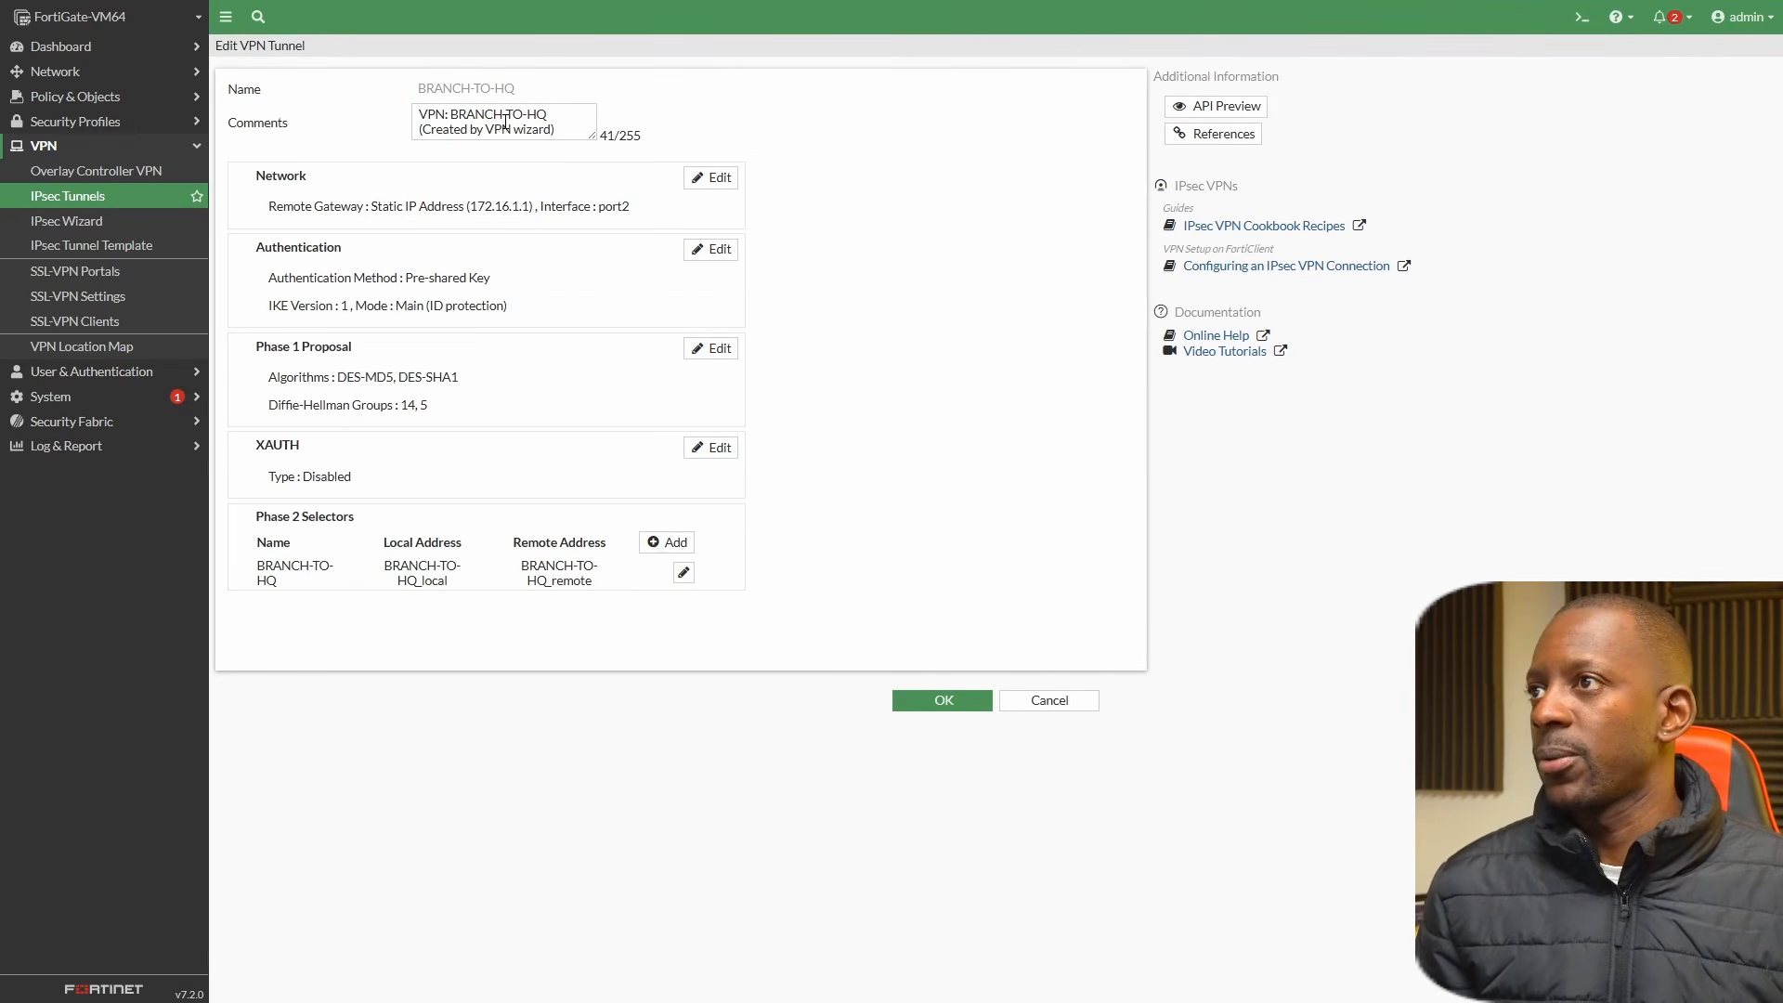
Check the BRANCH-TO-HQ tunnel's network settings and change its authentication to IKE version 2.
{"action": "left_click", "coordinate": [713, 177]}
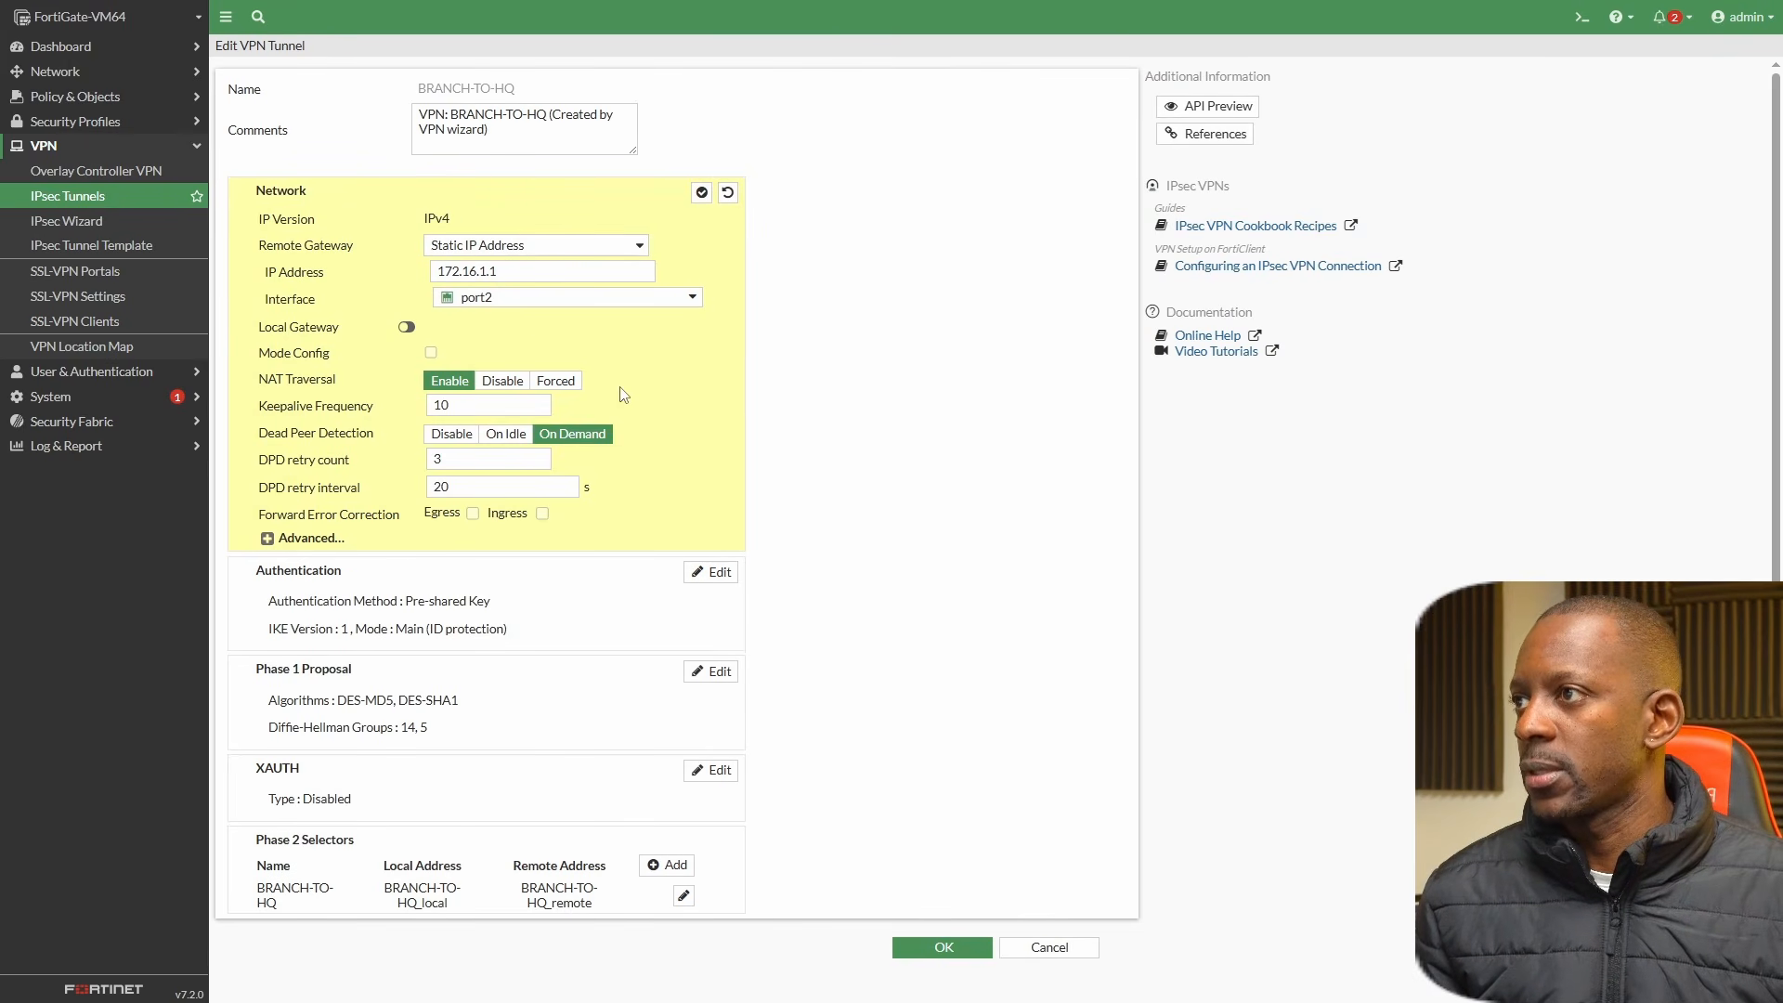
{"action": "left_click", "coordinate": [715, 573]}
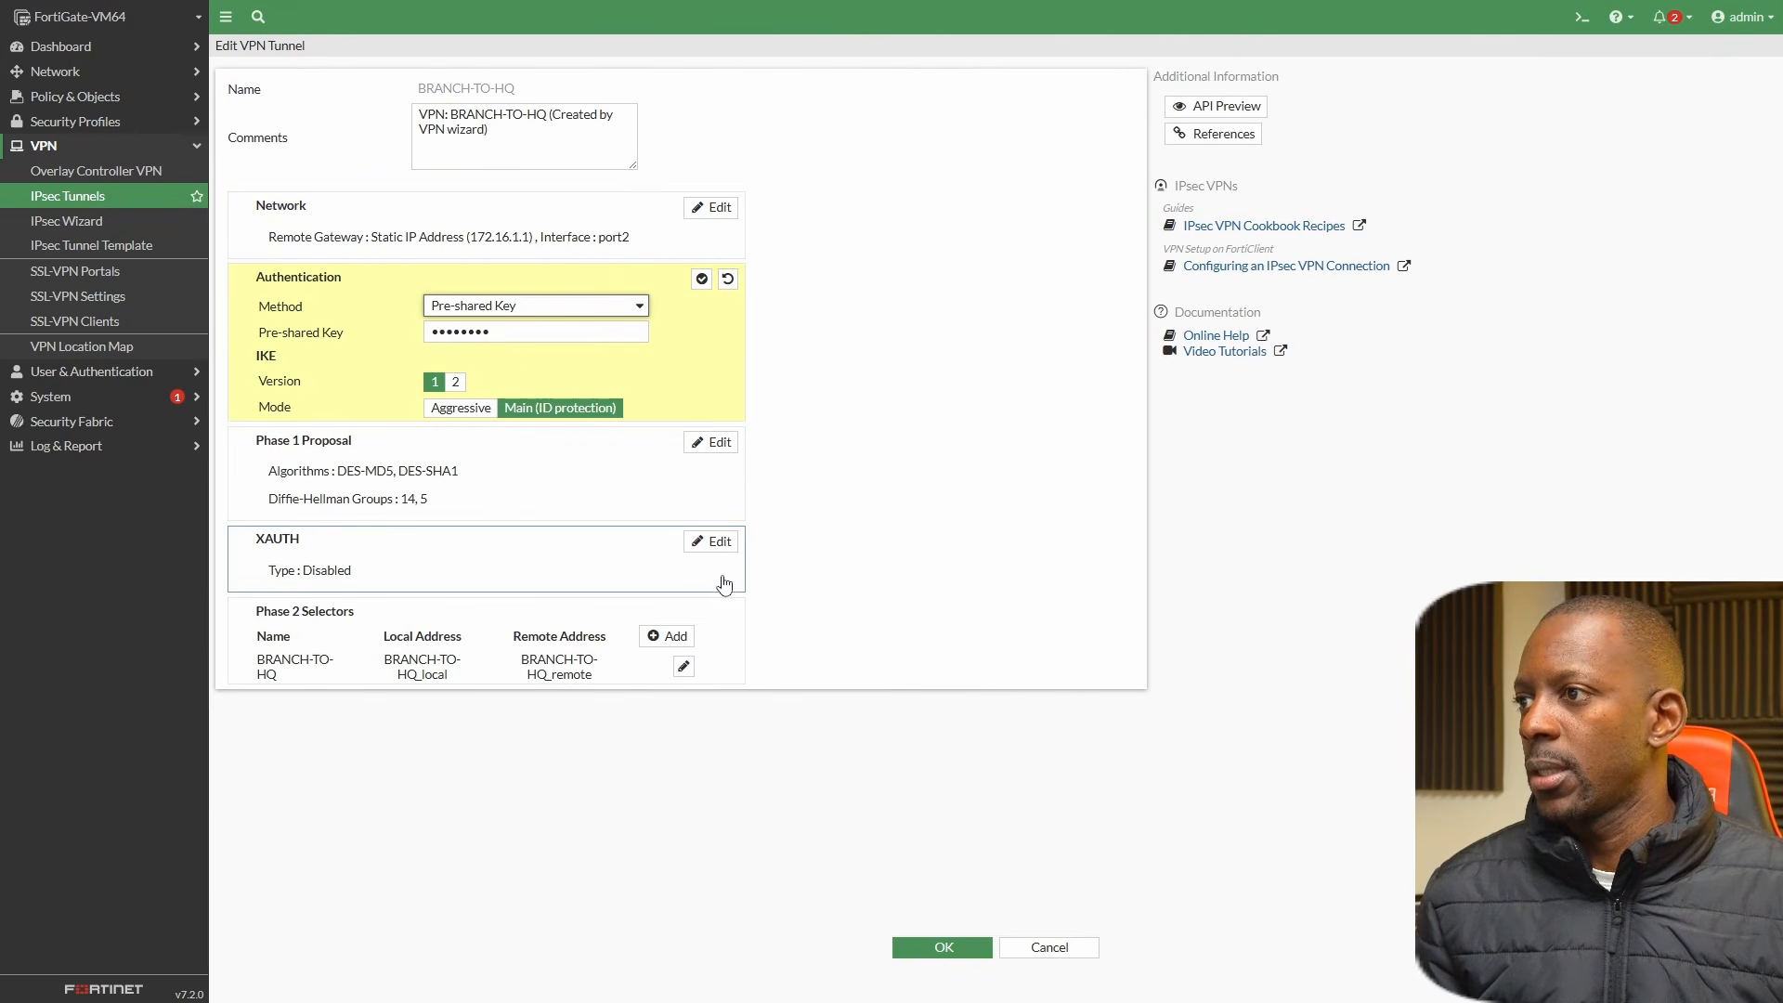
{"action": "left_click", "coordinate": [455, 383]}
{"action": "left_click", "coordinate": [456, 382]}
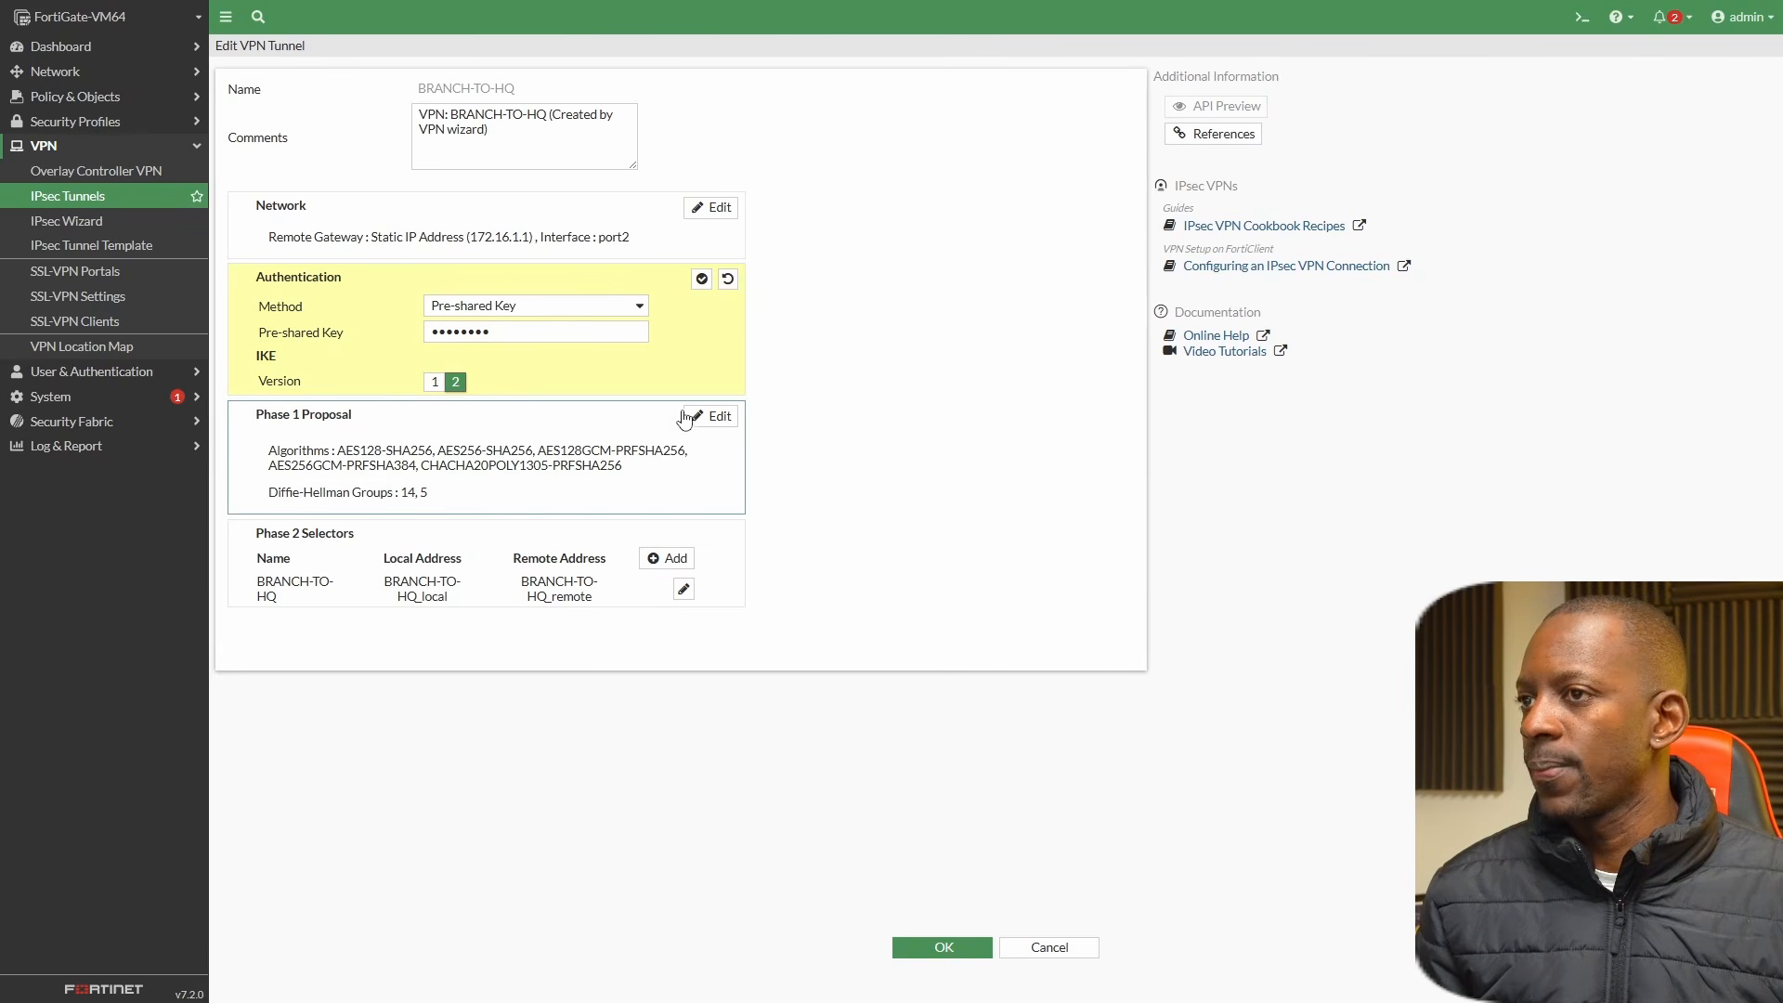
Set the first Phase 1 proposal to DES encryption with SHA1 authentication.
{"action": "left_click", "coordinate": [710, 416]}
{"action": "left_click", "coordinate": [435, 423]}
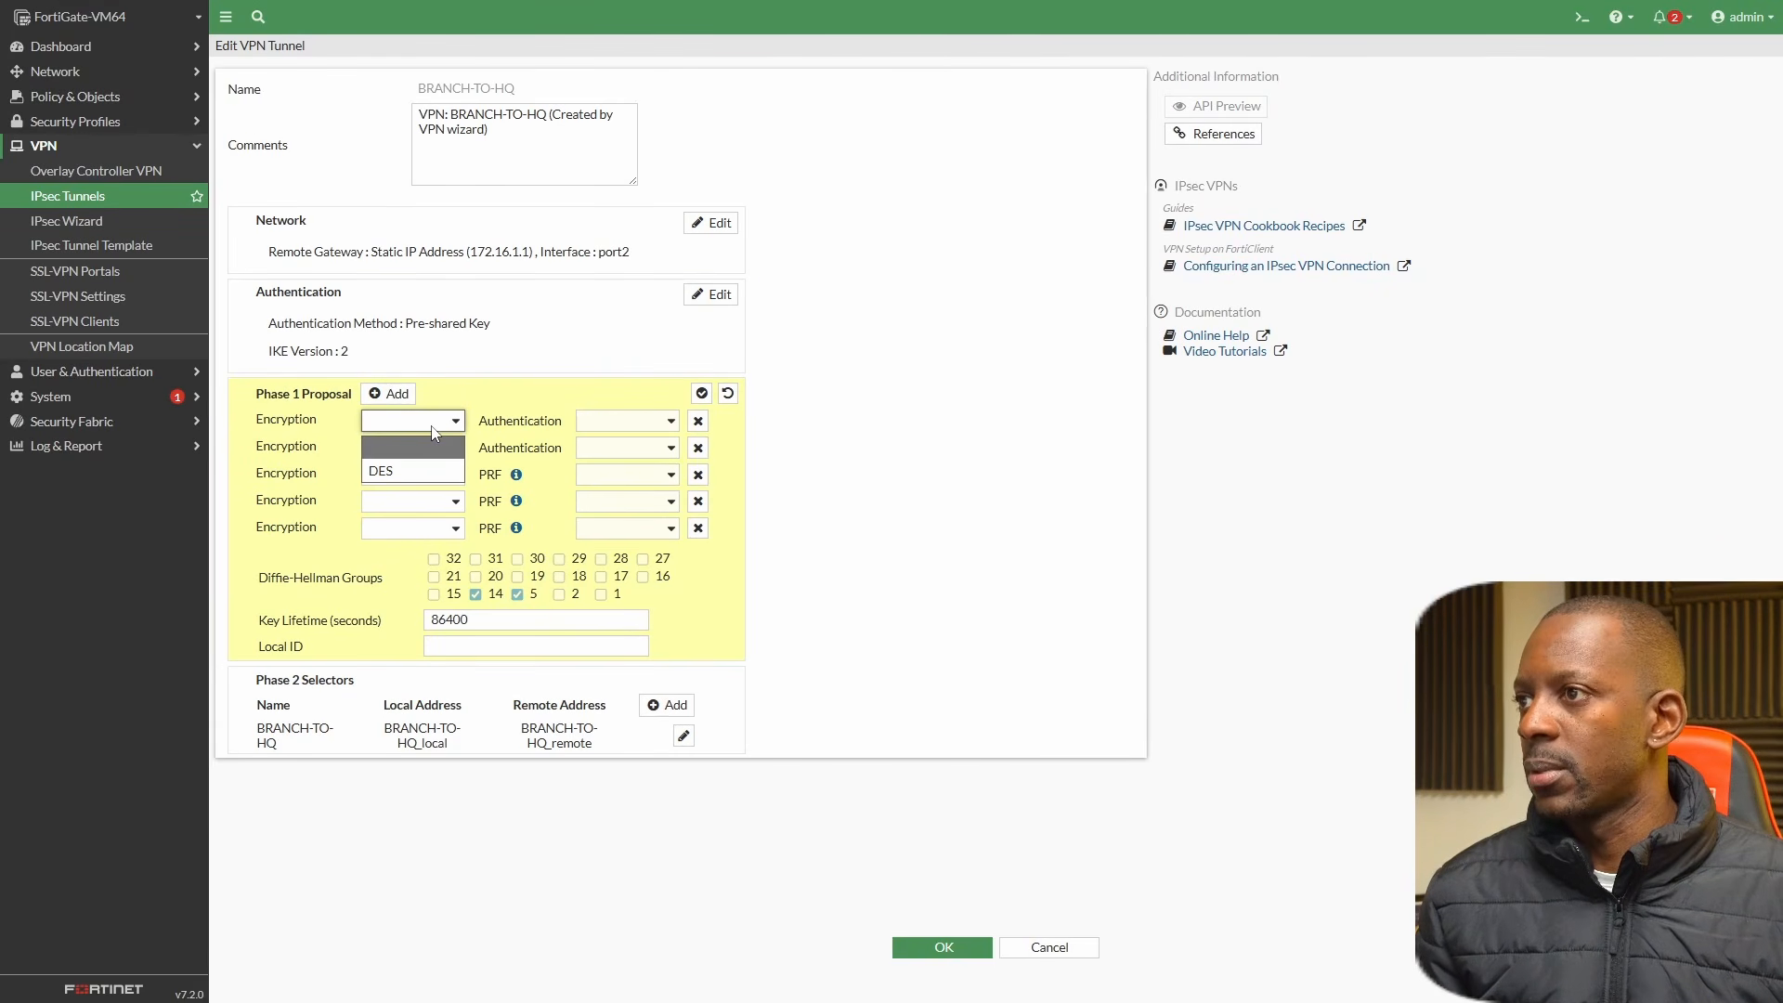
{"action": "left_click", "coordinate": [409, 469]}
{"action": "left_click", "coordinate": [631, 424]}
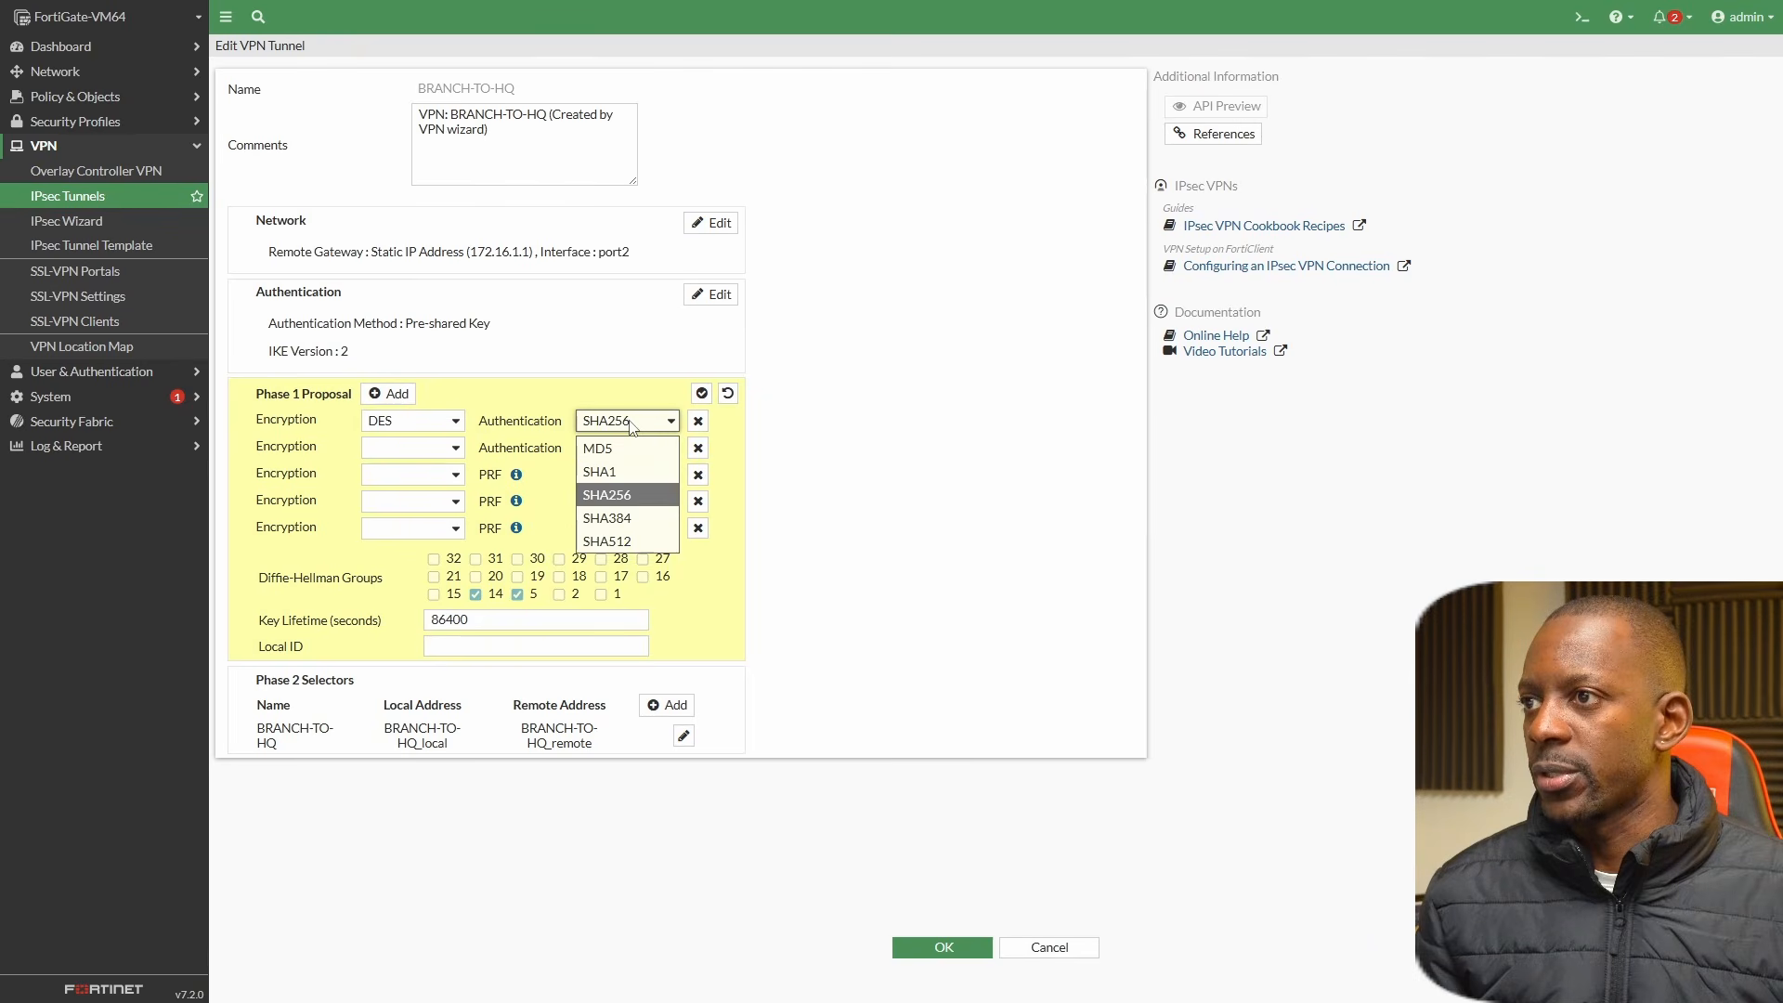
{"action": "left_click", "coordinate": [634, 473]}
Remove the remaining blank Phase 1 proposals, keep only Diffie-Hellman group 14, and apply the Phase 1 changes.
{"action": "left_click", "coordinate": [699, 449]}
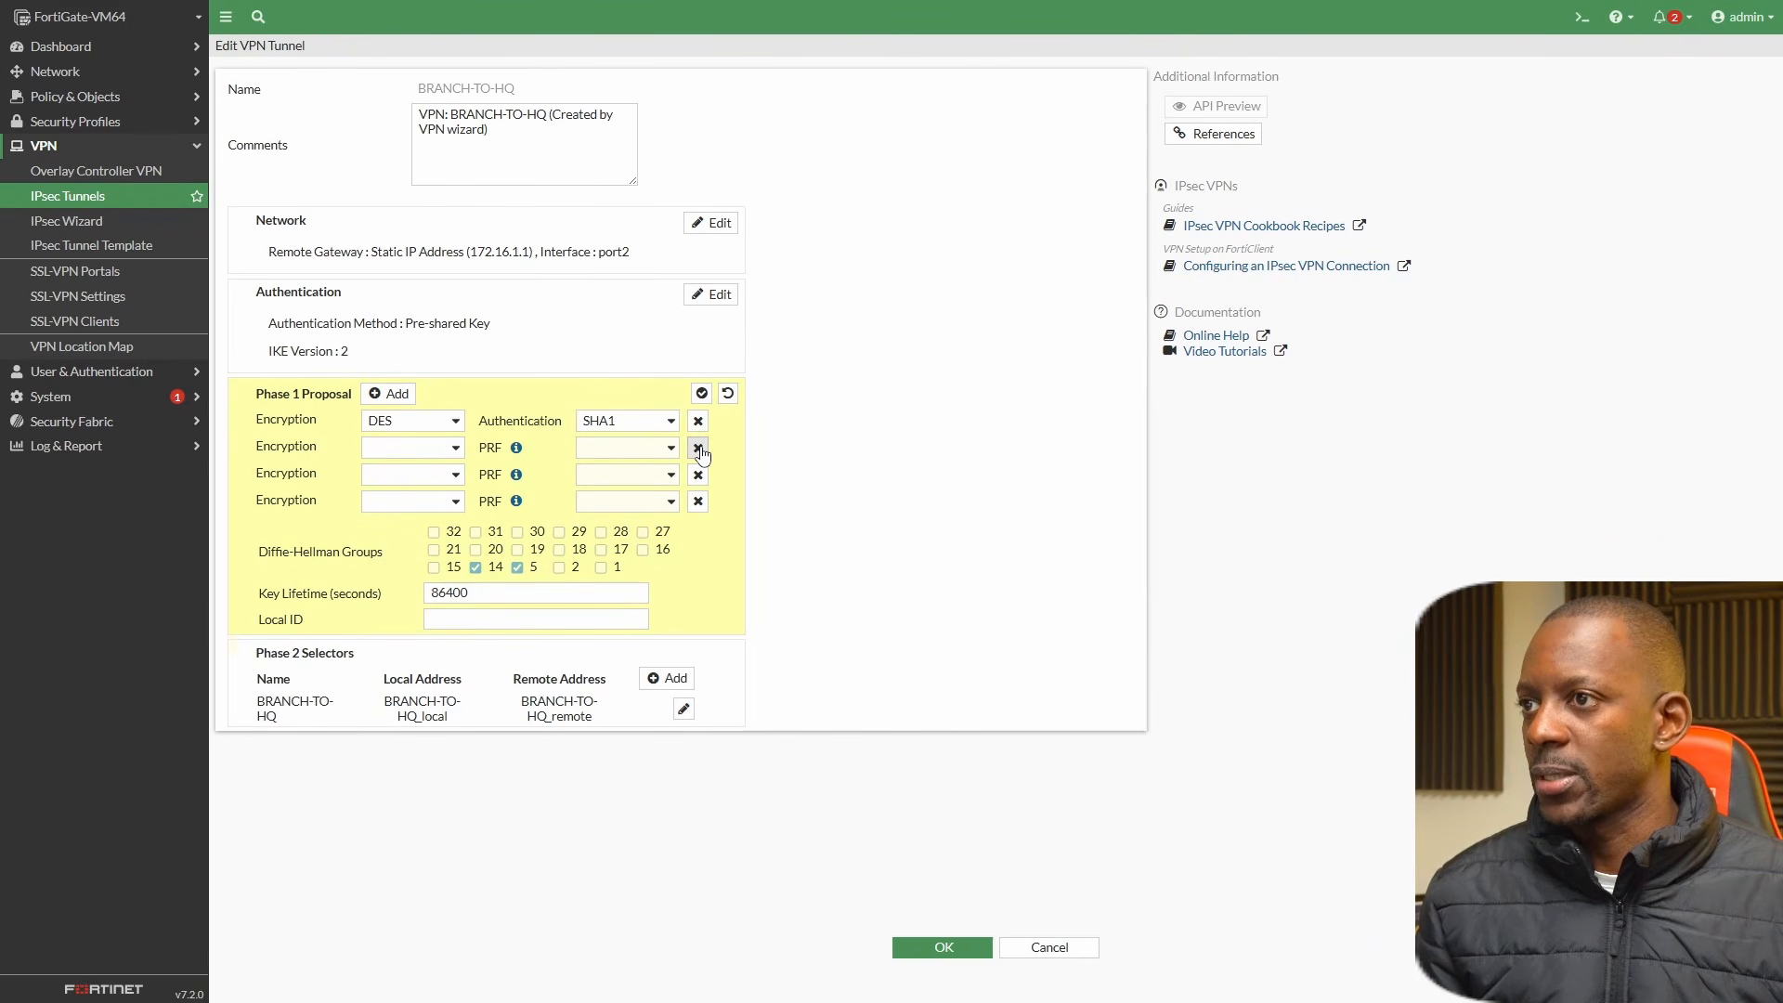
{"action": "left_click", "coordinate": [698, 449]}
{"action": "left_click", "coordinate": [699, 449]}
{"action": "left_click", "coordinate": [698, 449]}
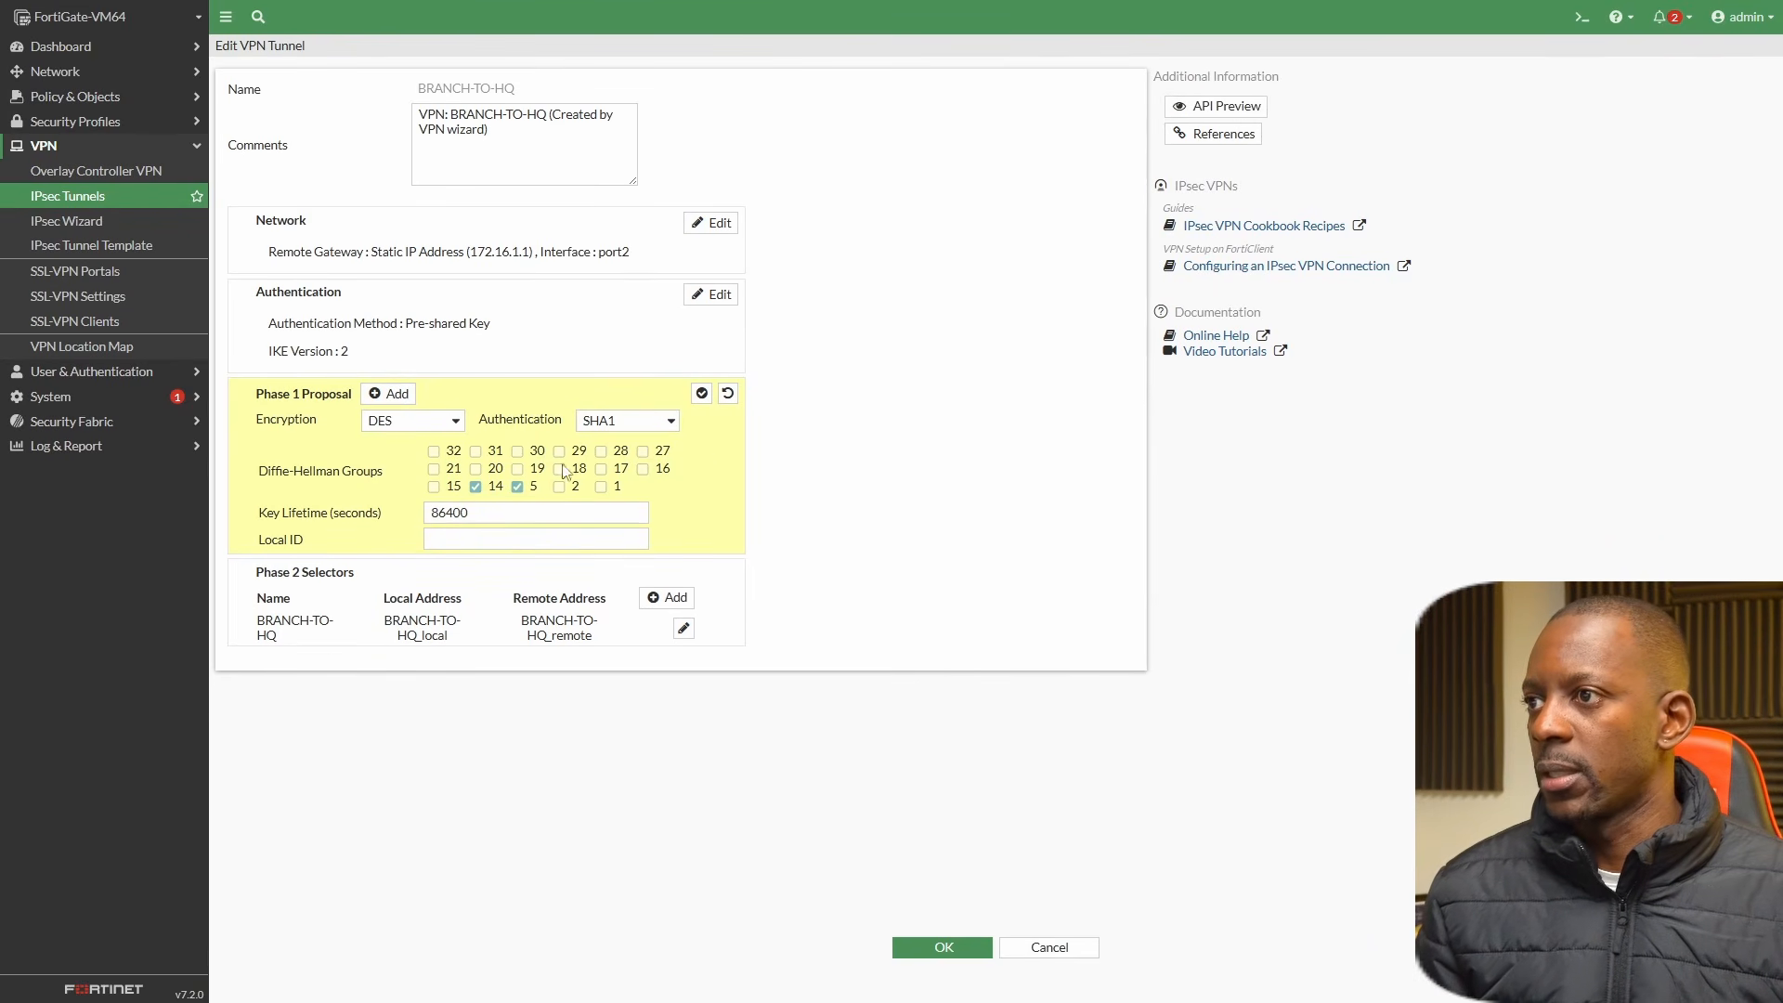
{"action": "left_click", "coordinate": [518, 487]}
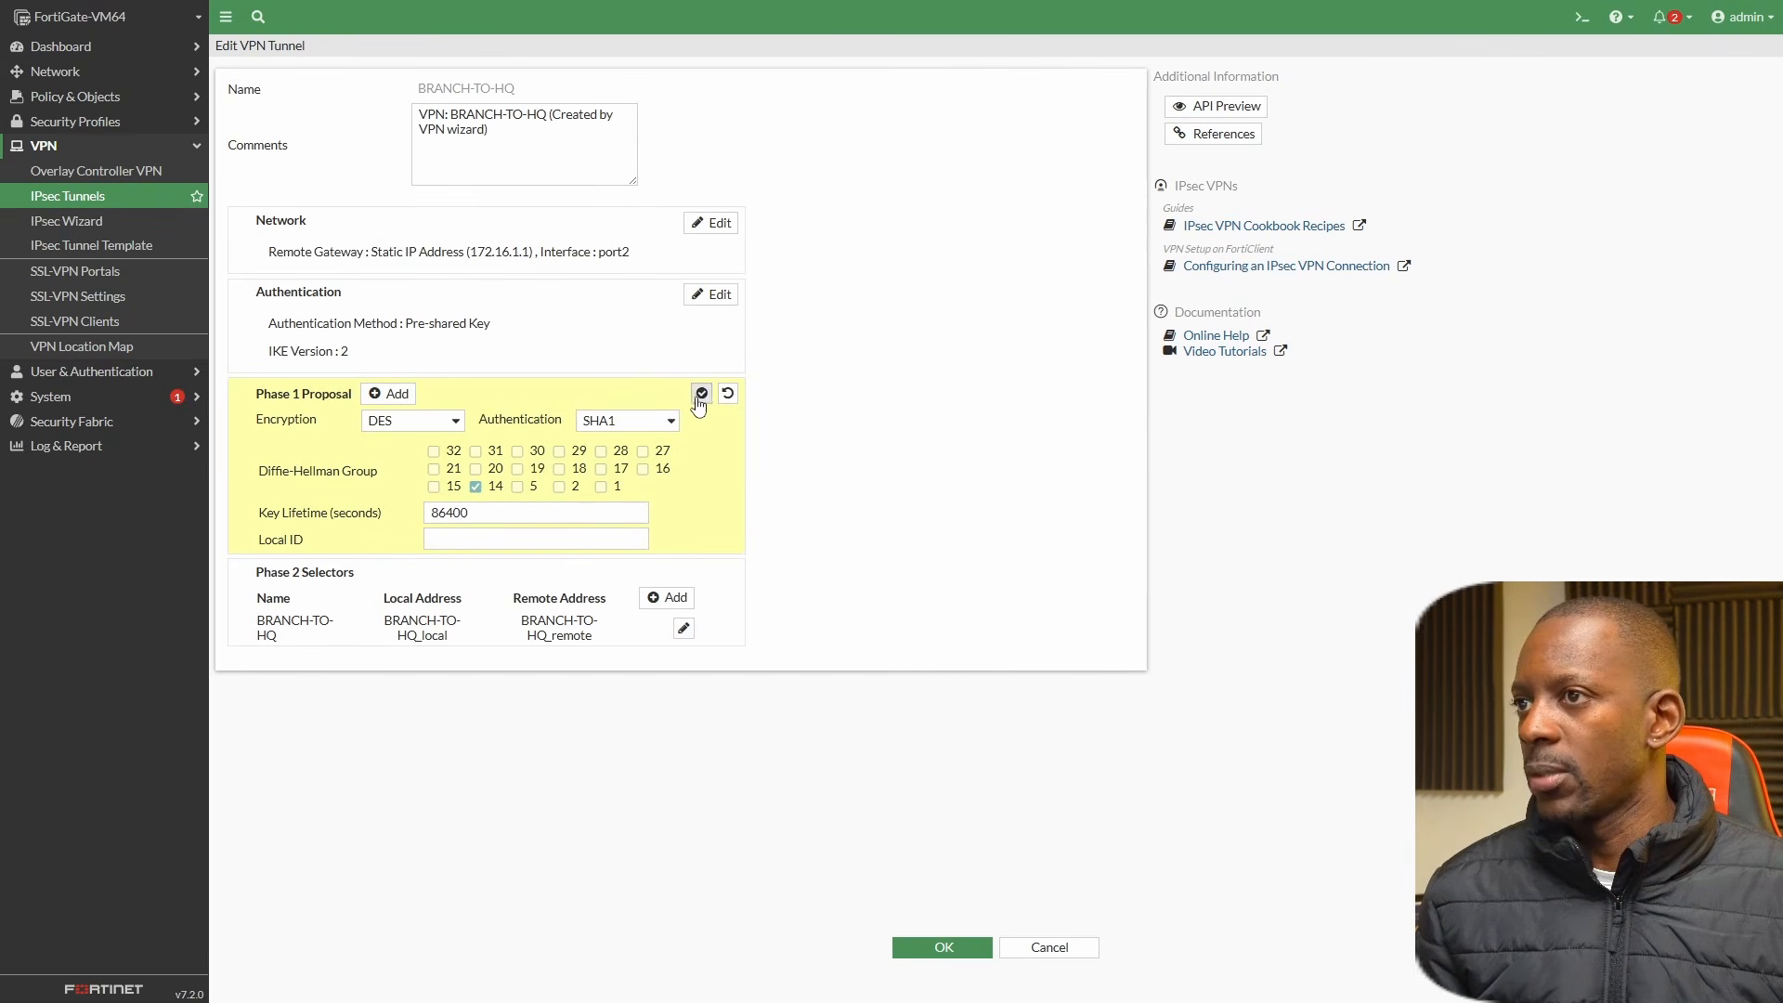
{"action": "left_click", "coordinate": [698, 395]}
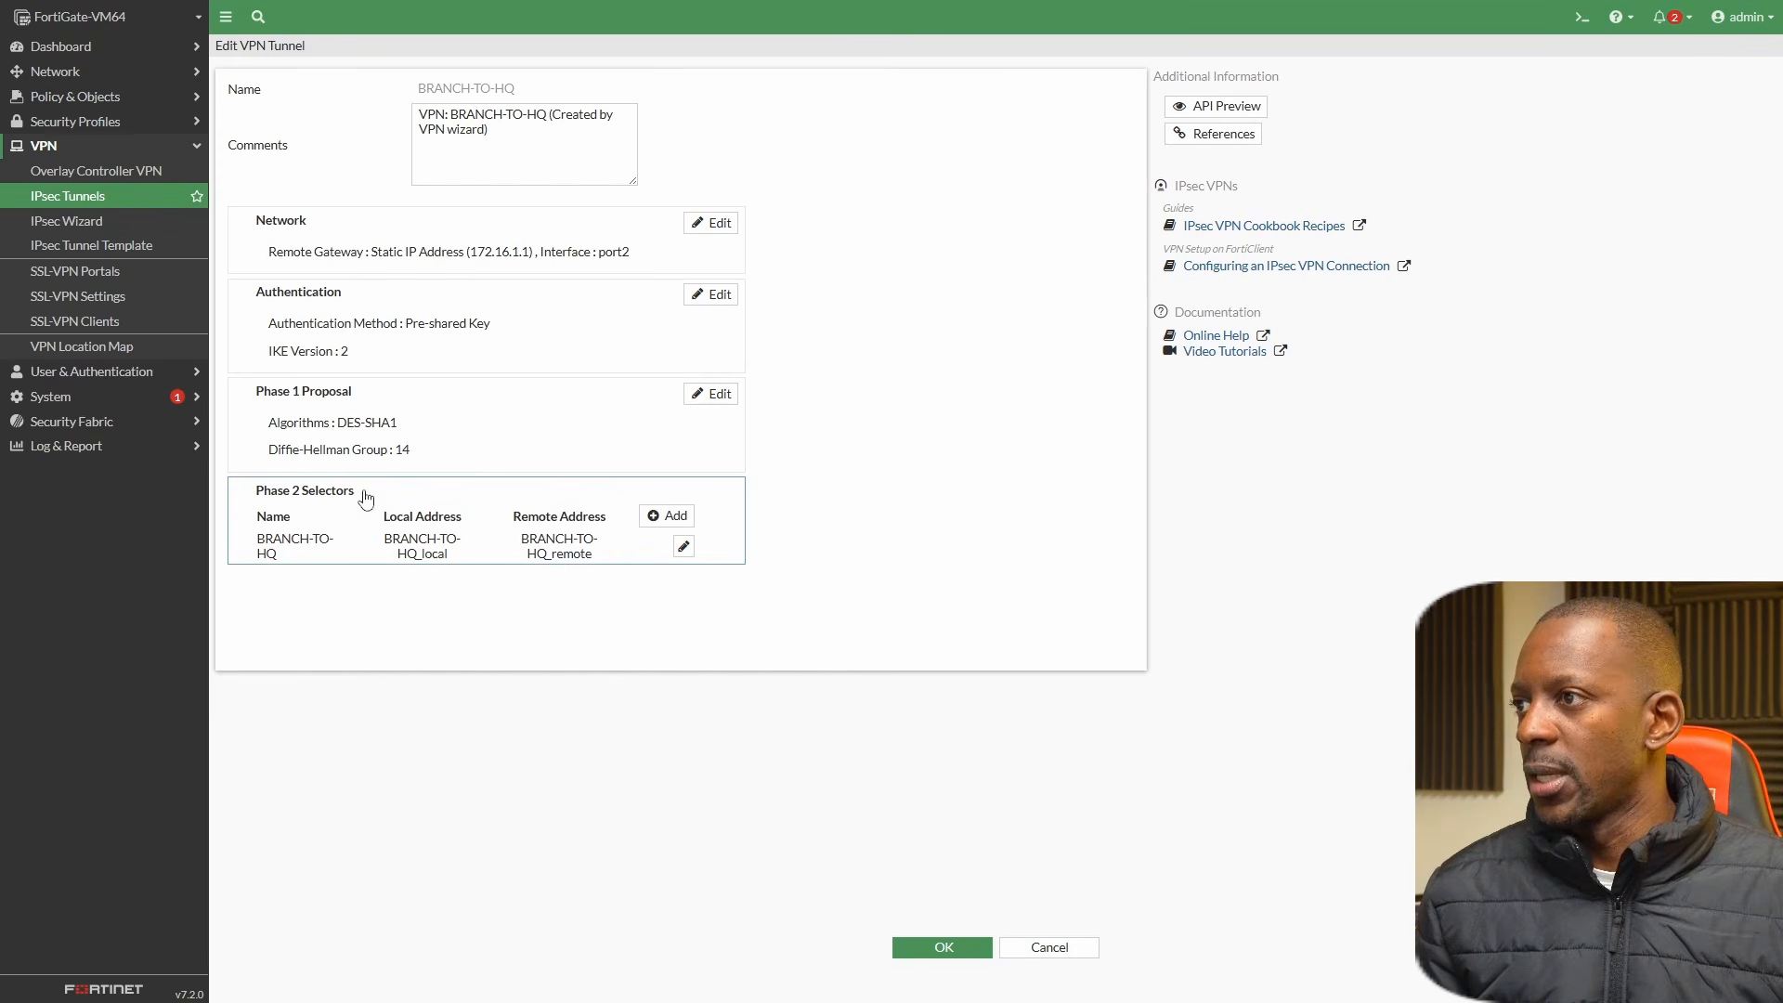
Reduce the Phase 2 proposal to DES-SHA1 with only Diffie-Hellman group 14, apply it, and save the tunnel.
{"action": "left_click", "coordinate": [684, 547]}
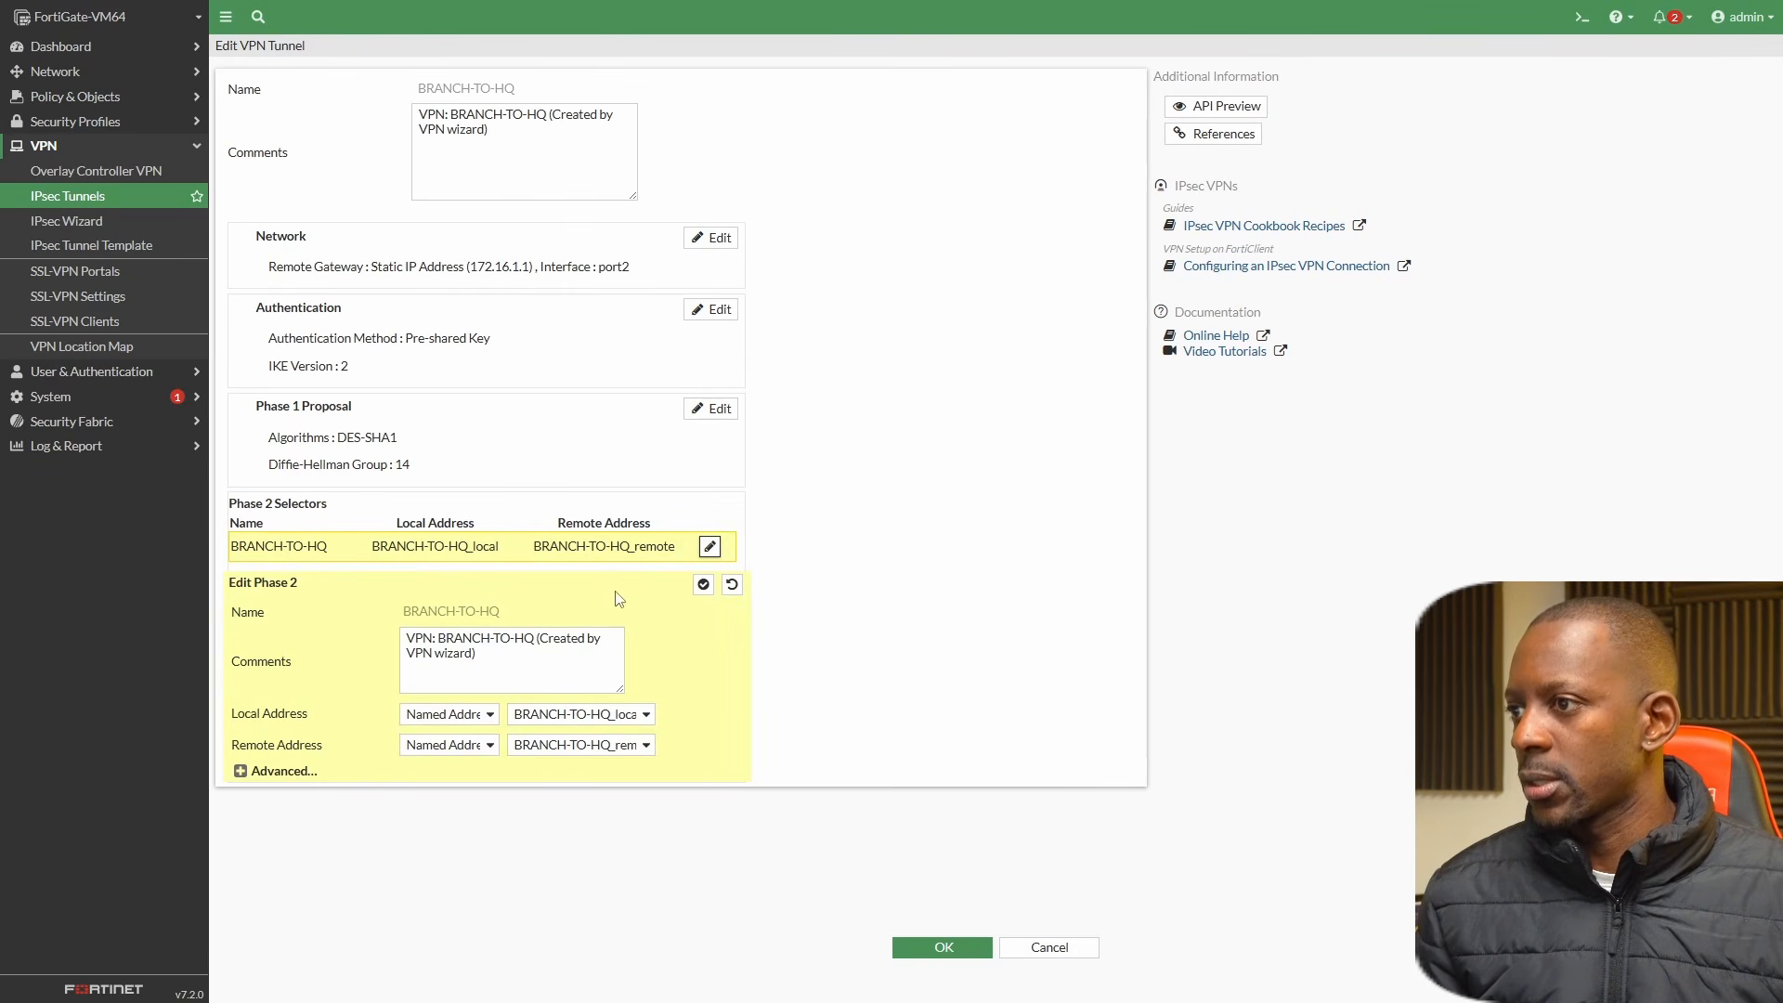
{"action": "left_click", "coordinate": [241, 771]}
{"action": "scroll", "coordinate": [297, 734], "scroll_direction": "down", "scroll_amount": 3}
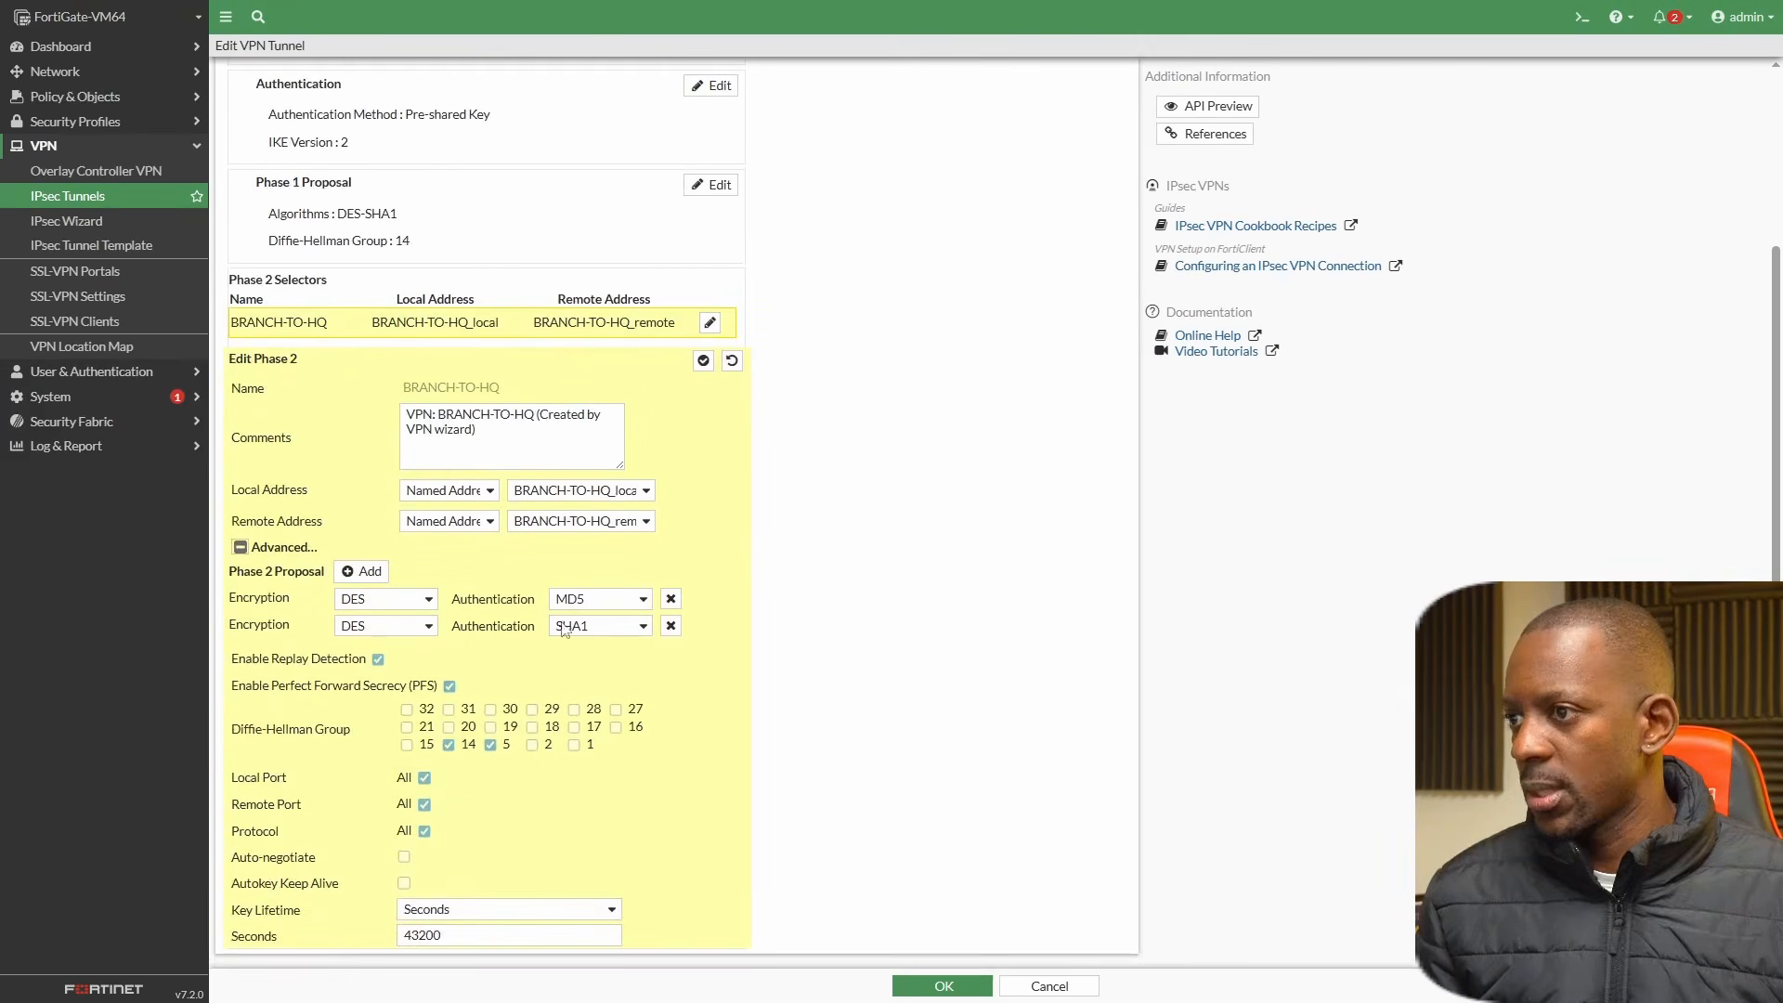
{"action": "left_click", "coordinate": [670, 598]}
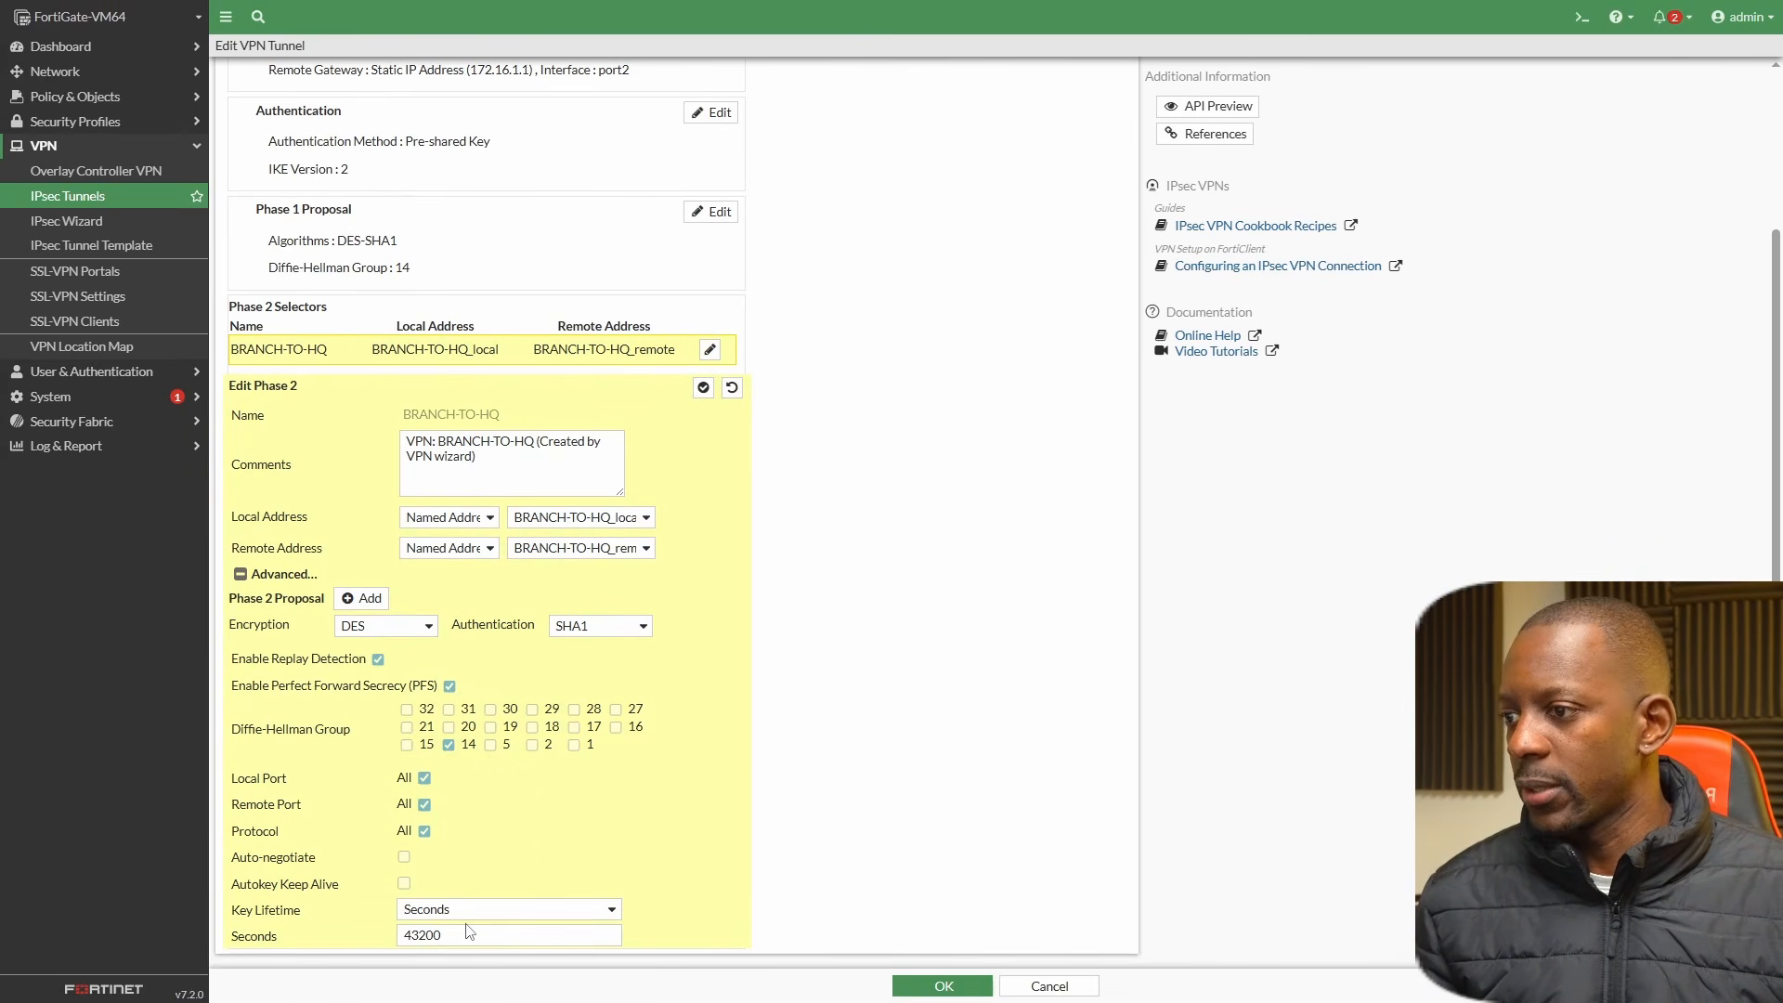
{"action": "left_click", "coordinate": [703, 387]}
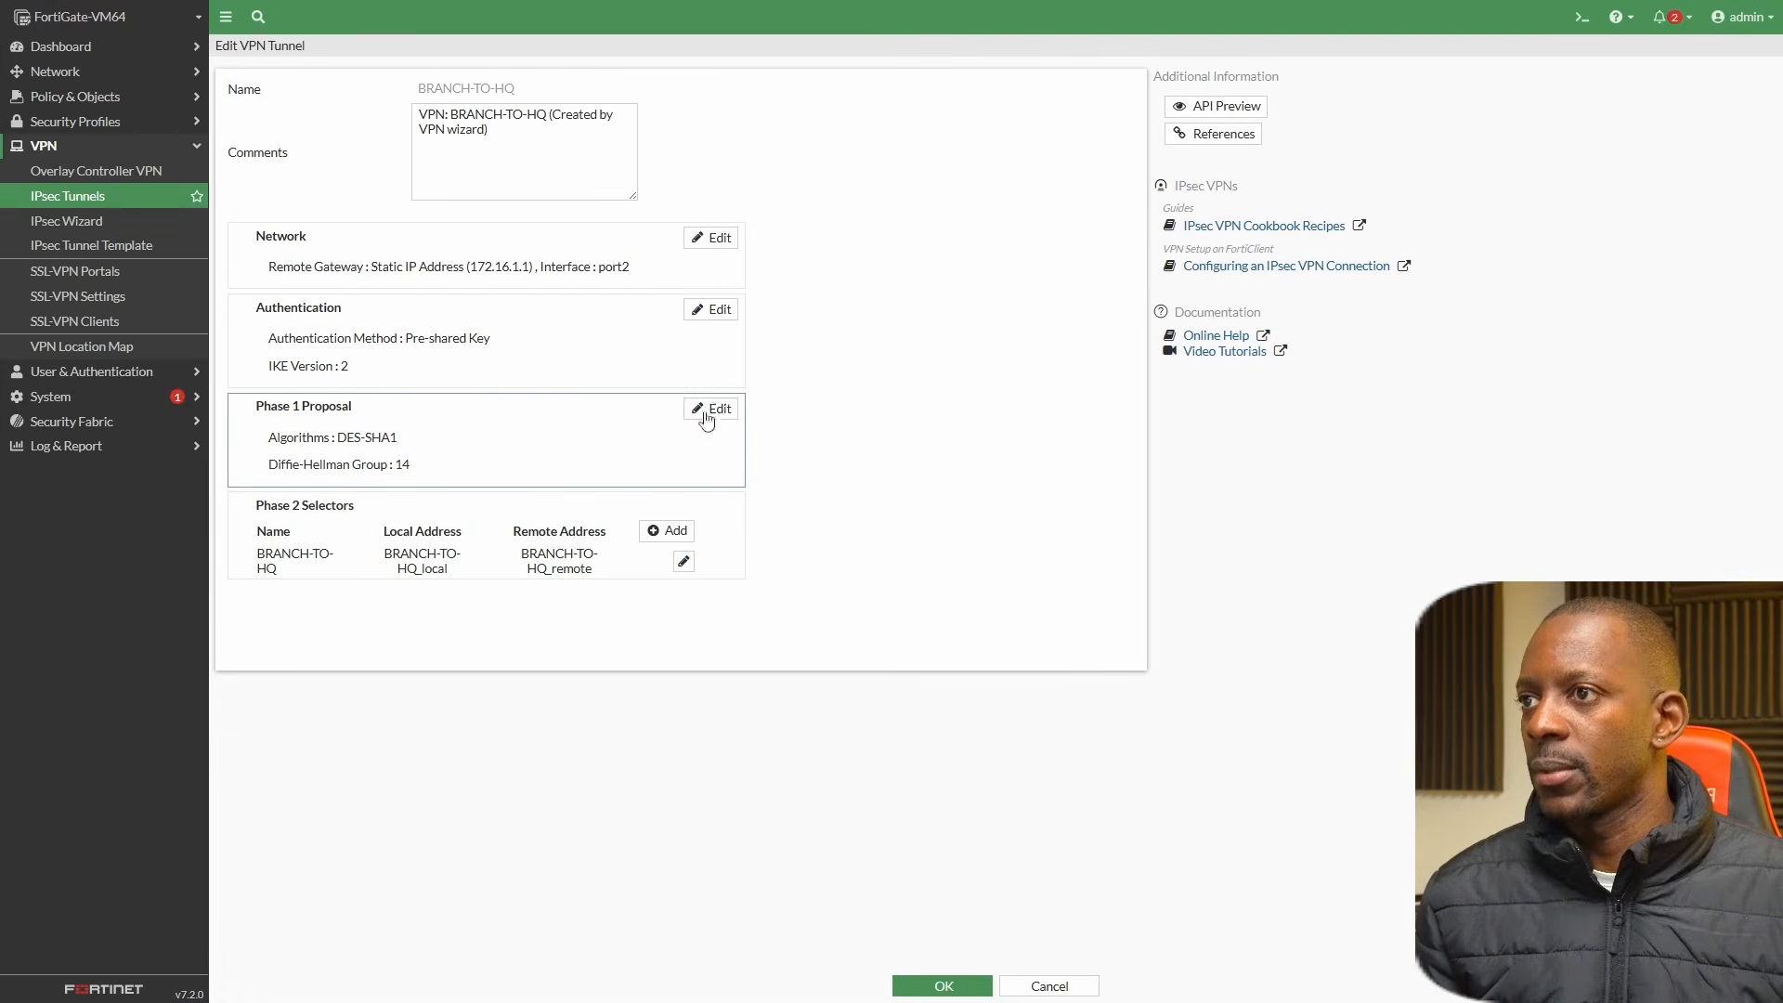
{"action": "left_click", "coordinate": [939, 984]}
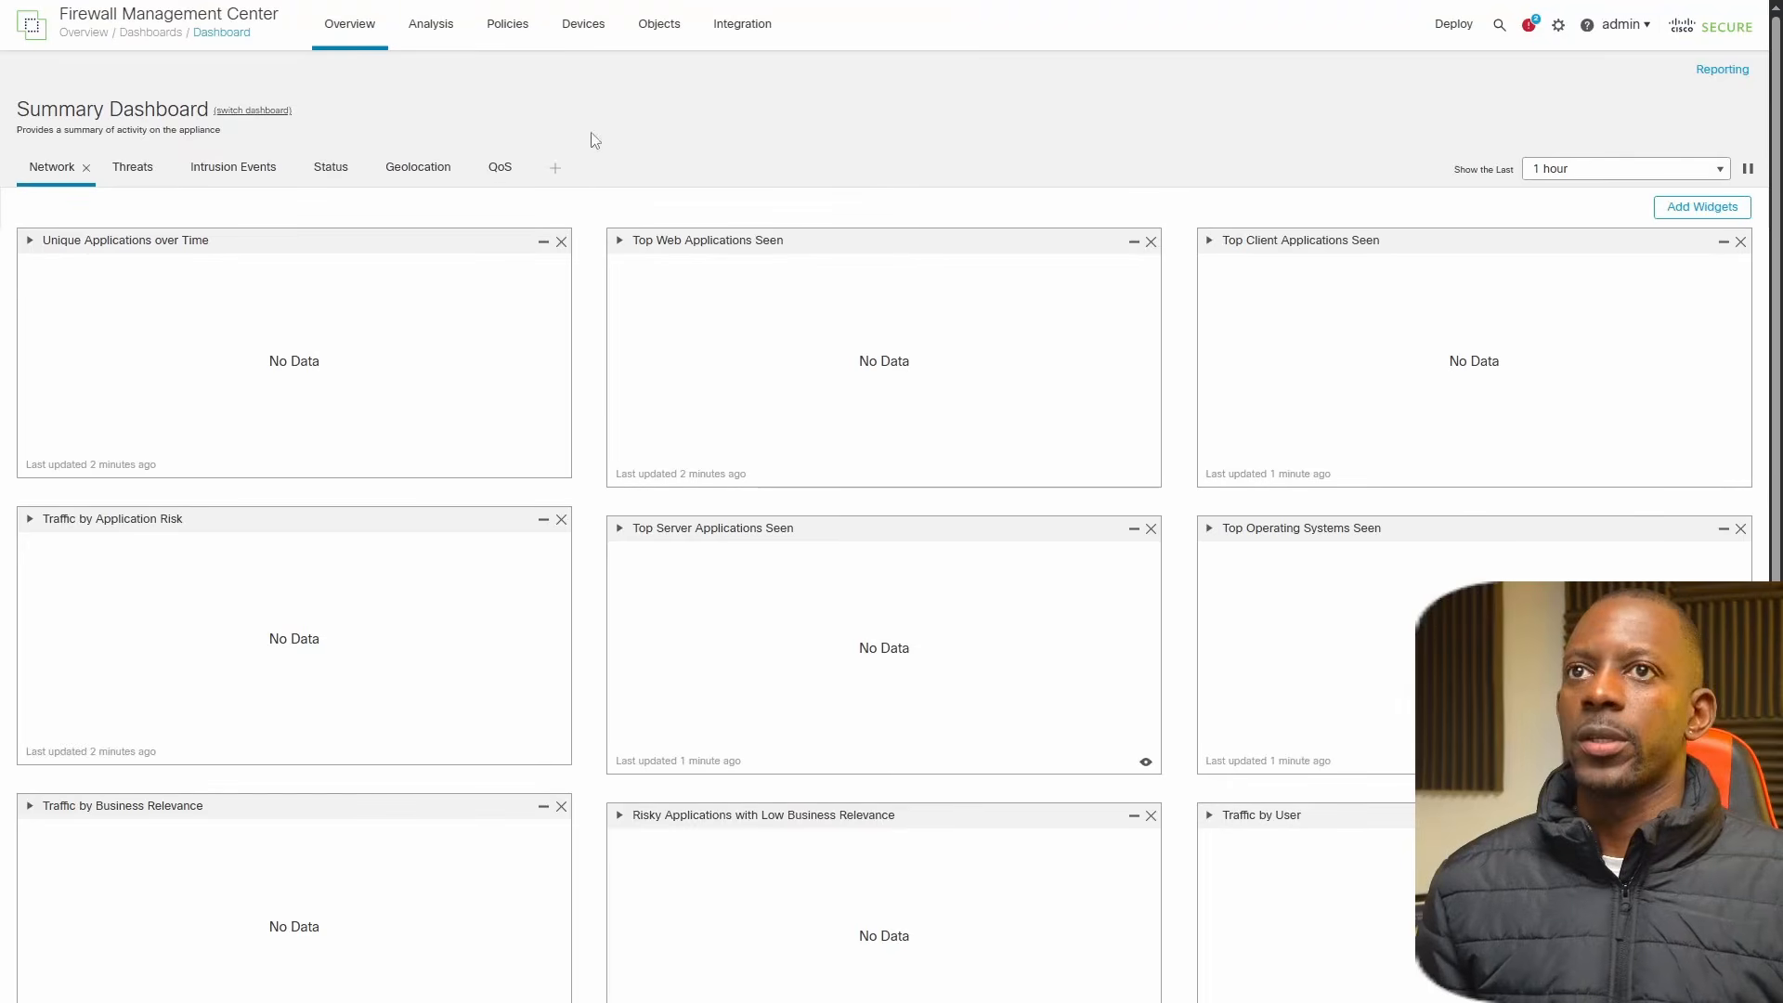
Switch to the Cisco Firewall Management Center and create a new site-to-site VPN topology named HQ-TO-BRANCH.
{"action": "mouse_move", "coordinate": [572, 33]}
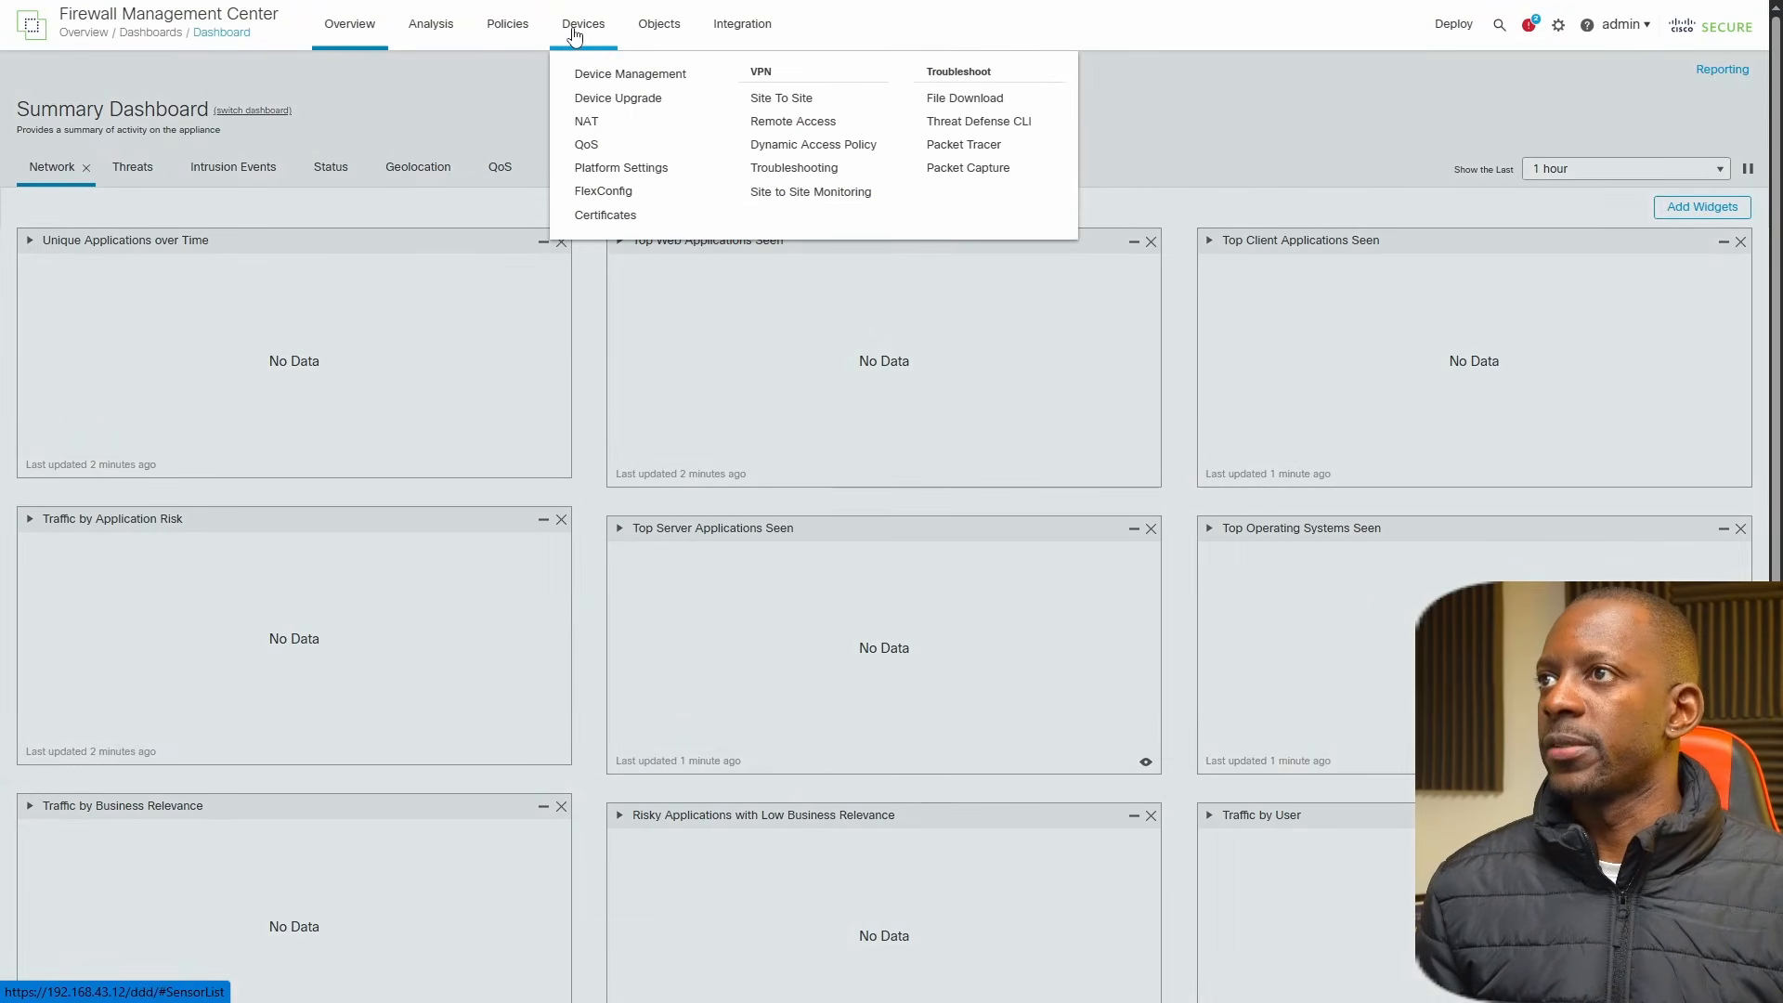
{"action": "left_click", "coordinate": [797, 102]}
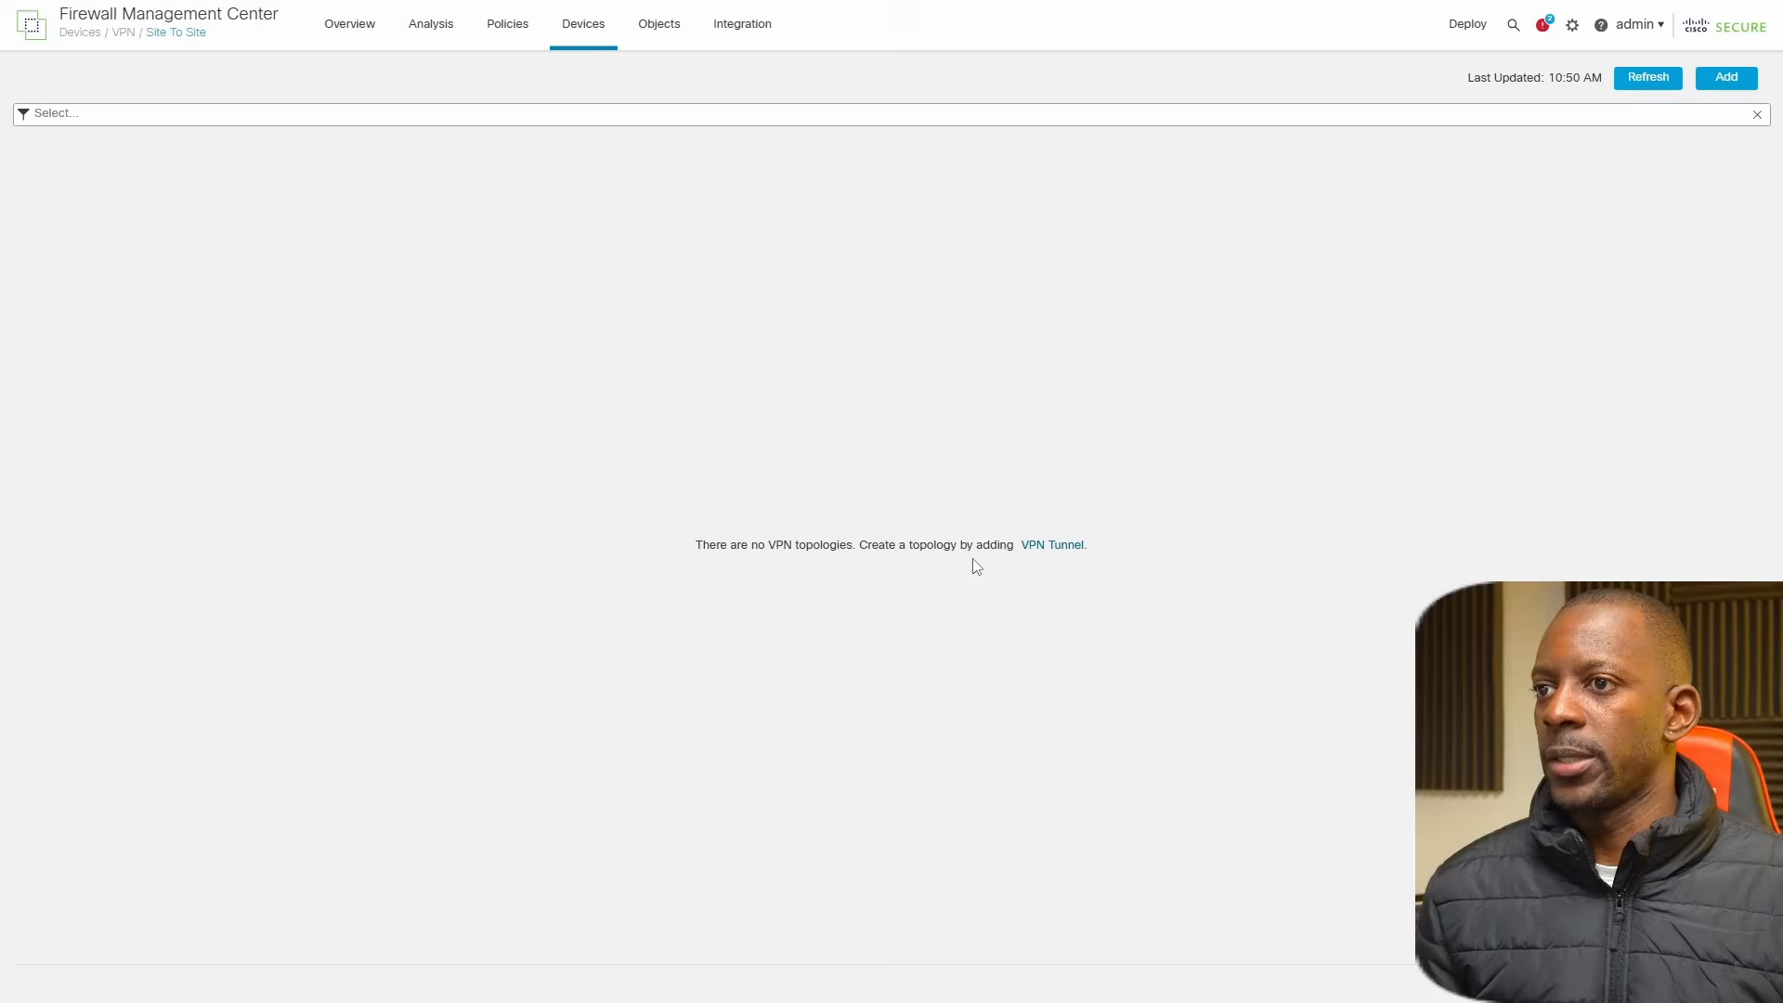
{"action": "left_click", "coordinate": [1052, 547]}
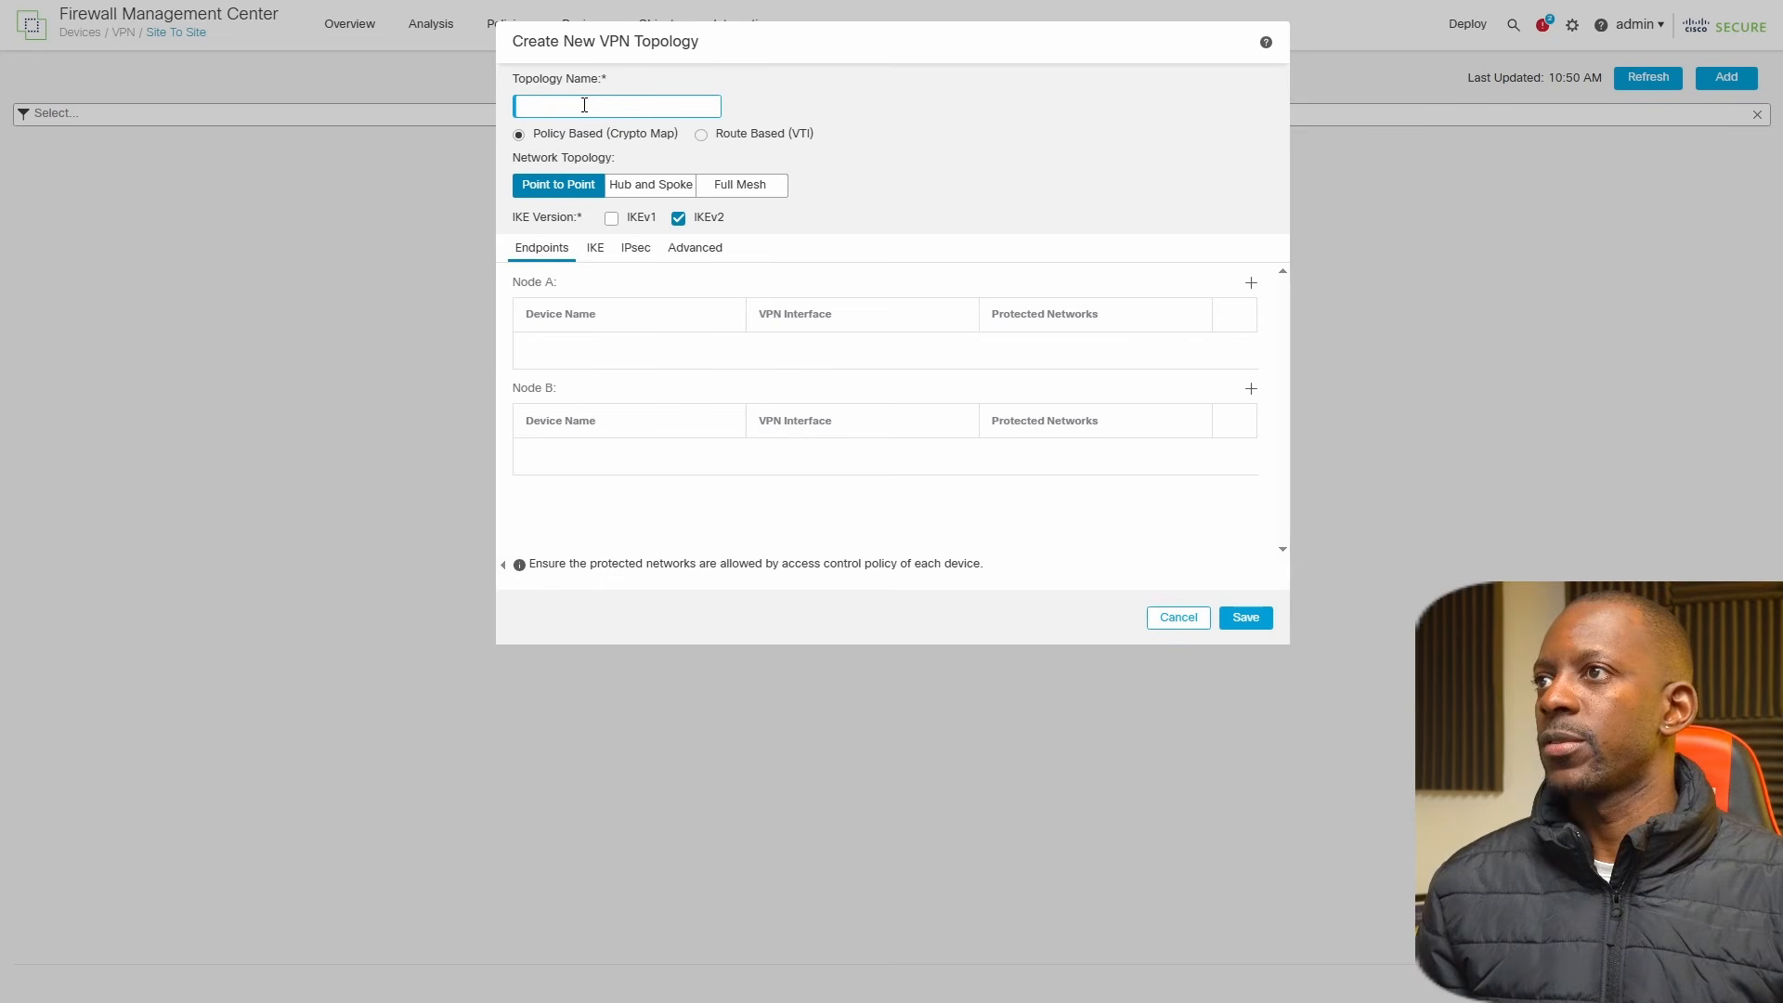
{"action": "type", "text": "HQ-TO-BRANCH"}
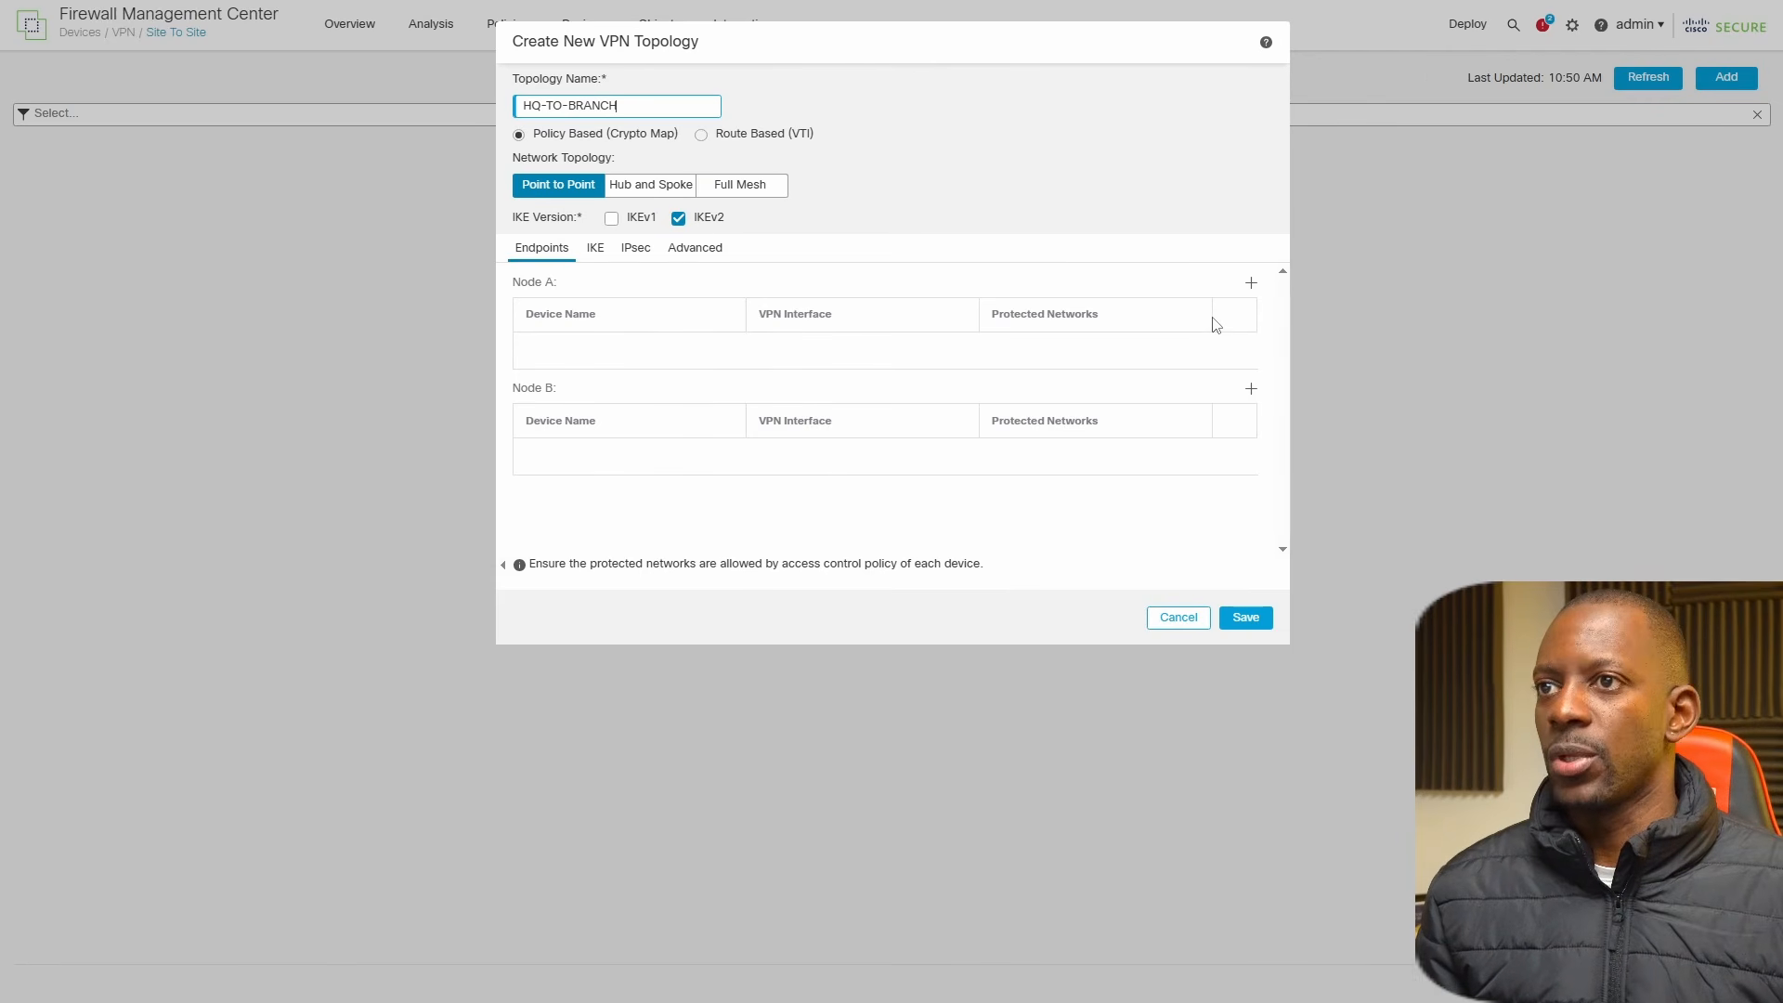
Start the Node A endpoint with device FTDV1 and its OUTSIDE interface, using IP address 172.16.1.1.
{"action": "left_click", "coordinate": [1253, 284]}
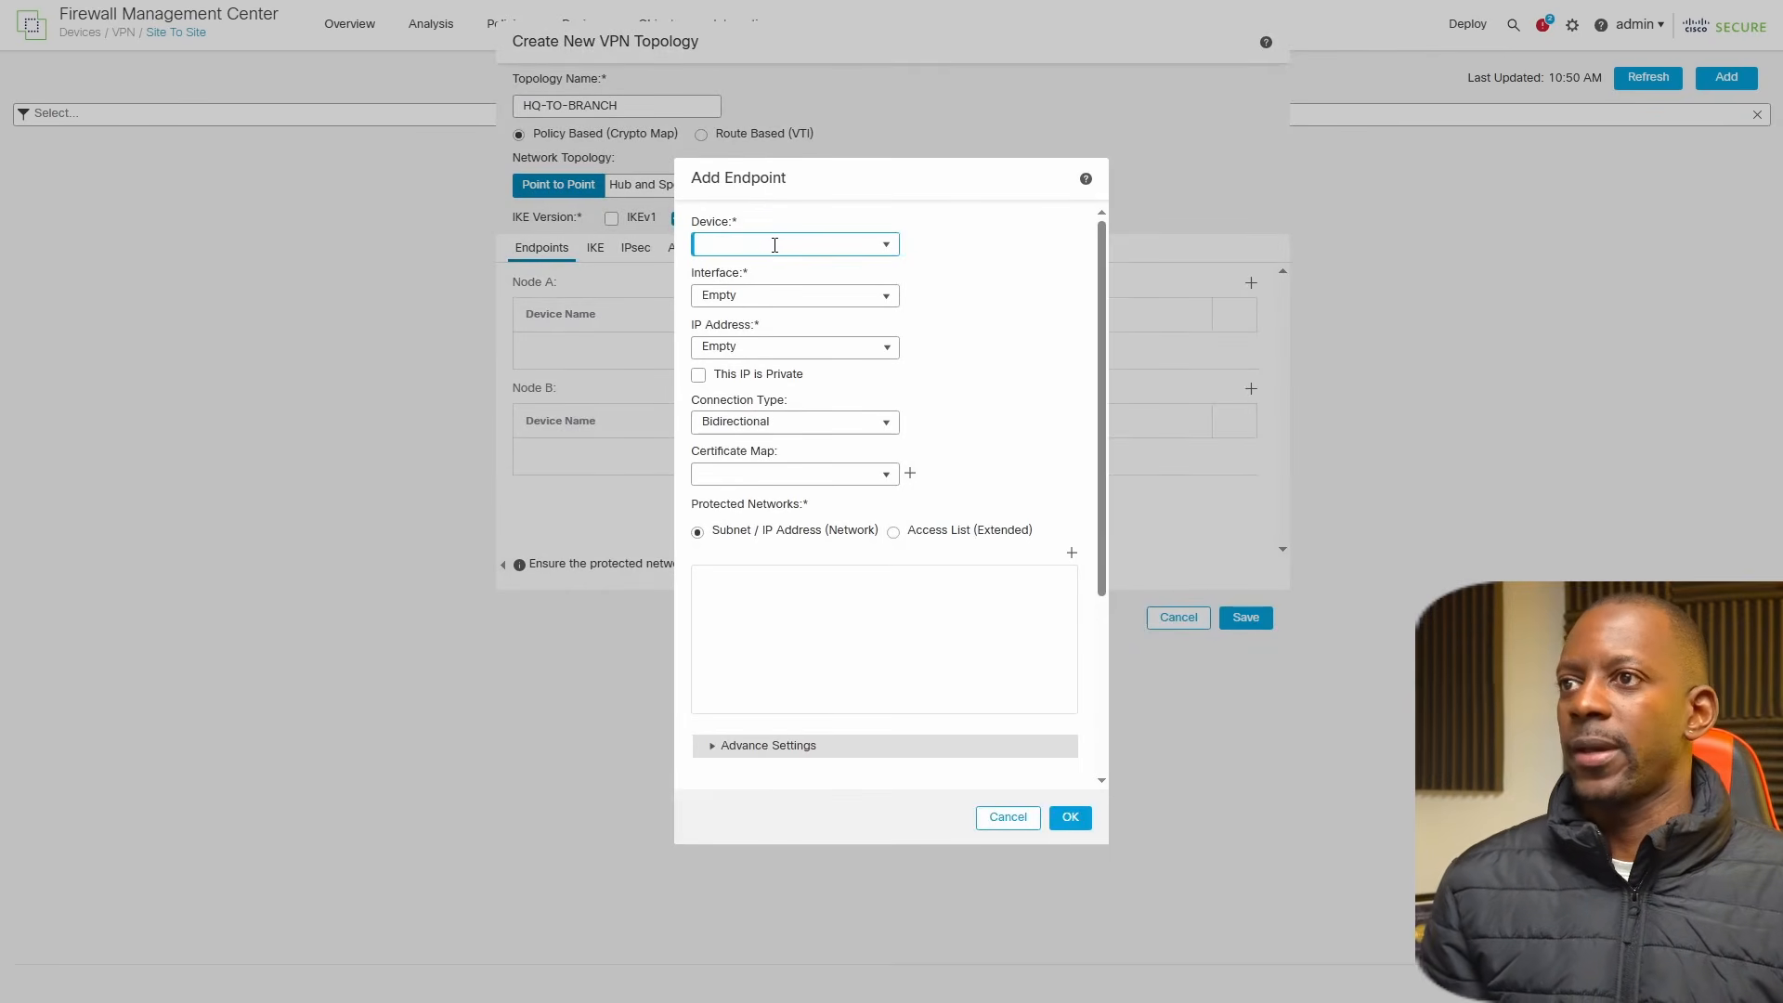
{"action": "left_click", "coordinate": [870, 243]}
{"action": "left_click", "coordinate": [890, 243]}
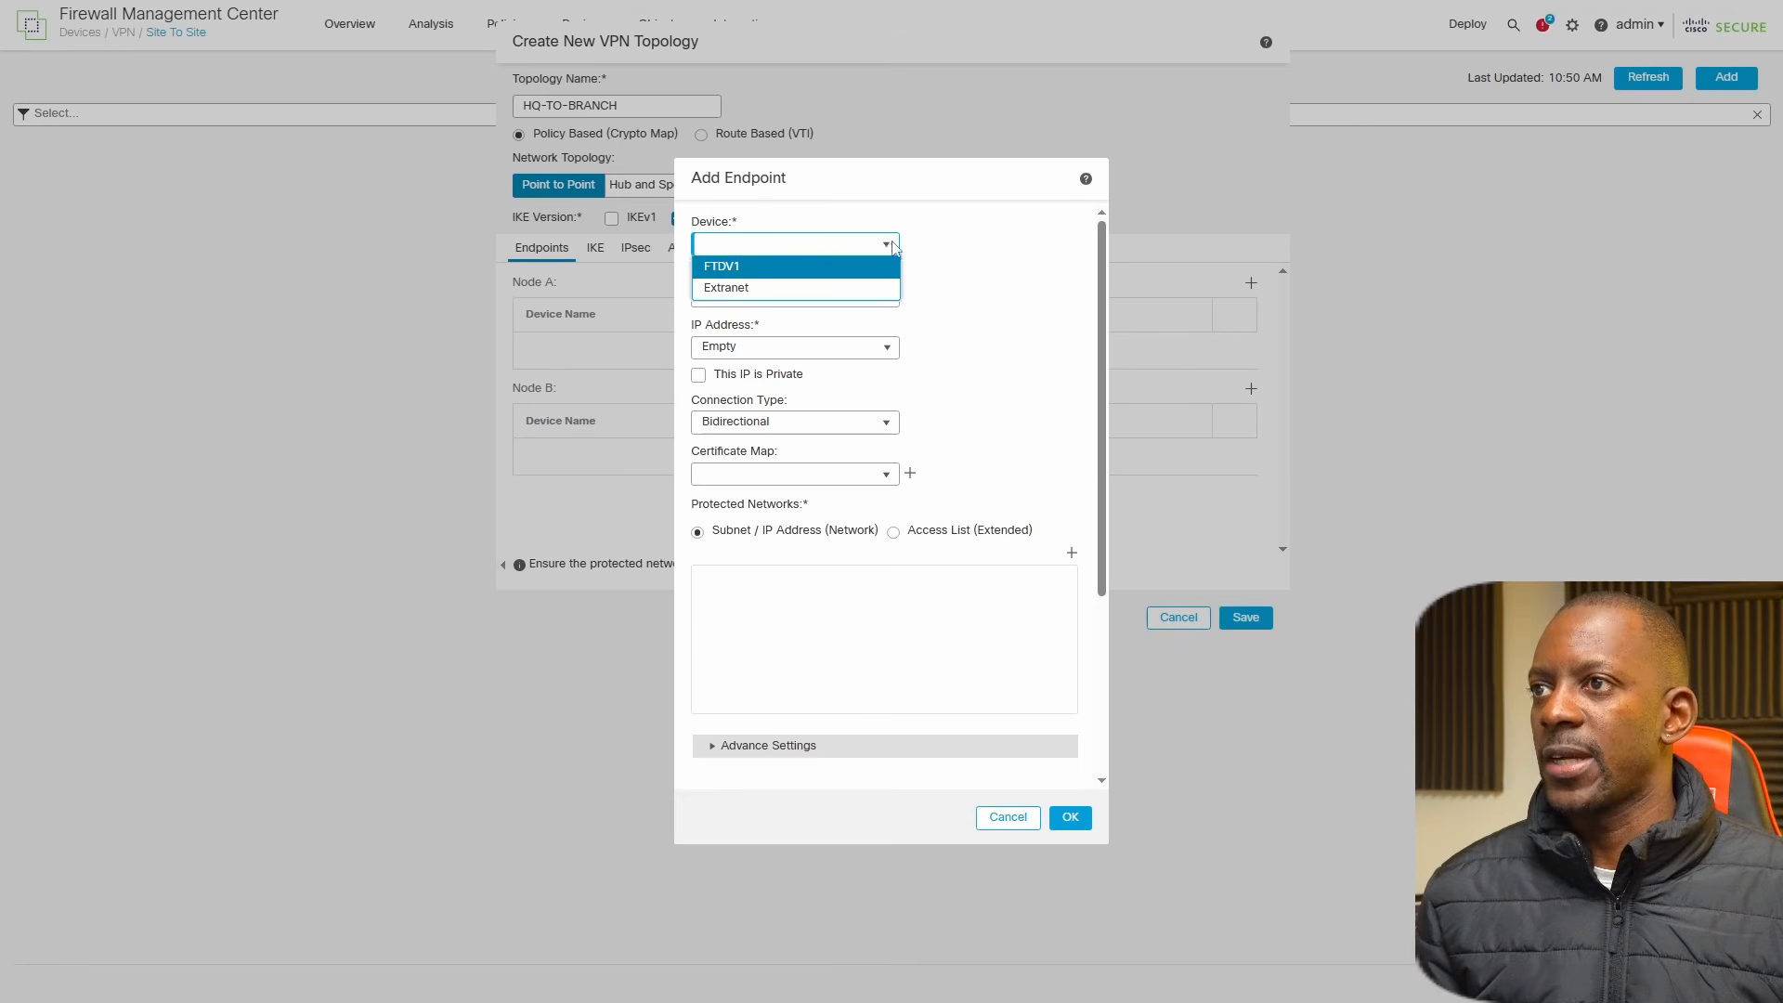
{"action": "left_click", "coordinate": [753, 269]}
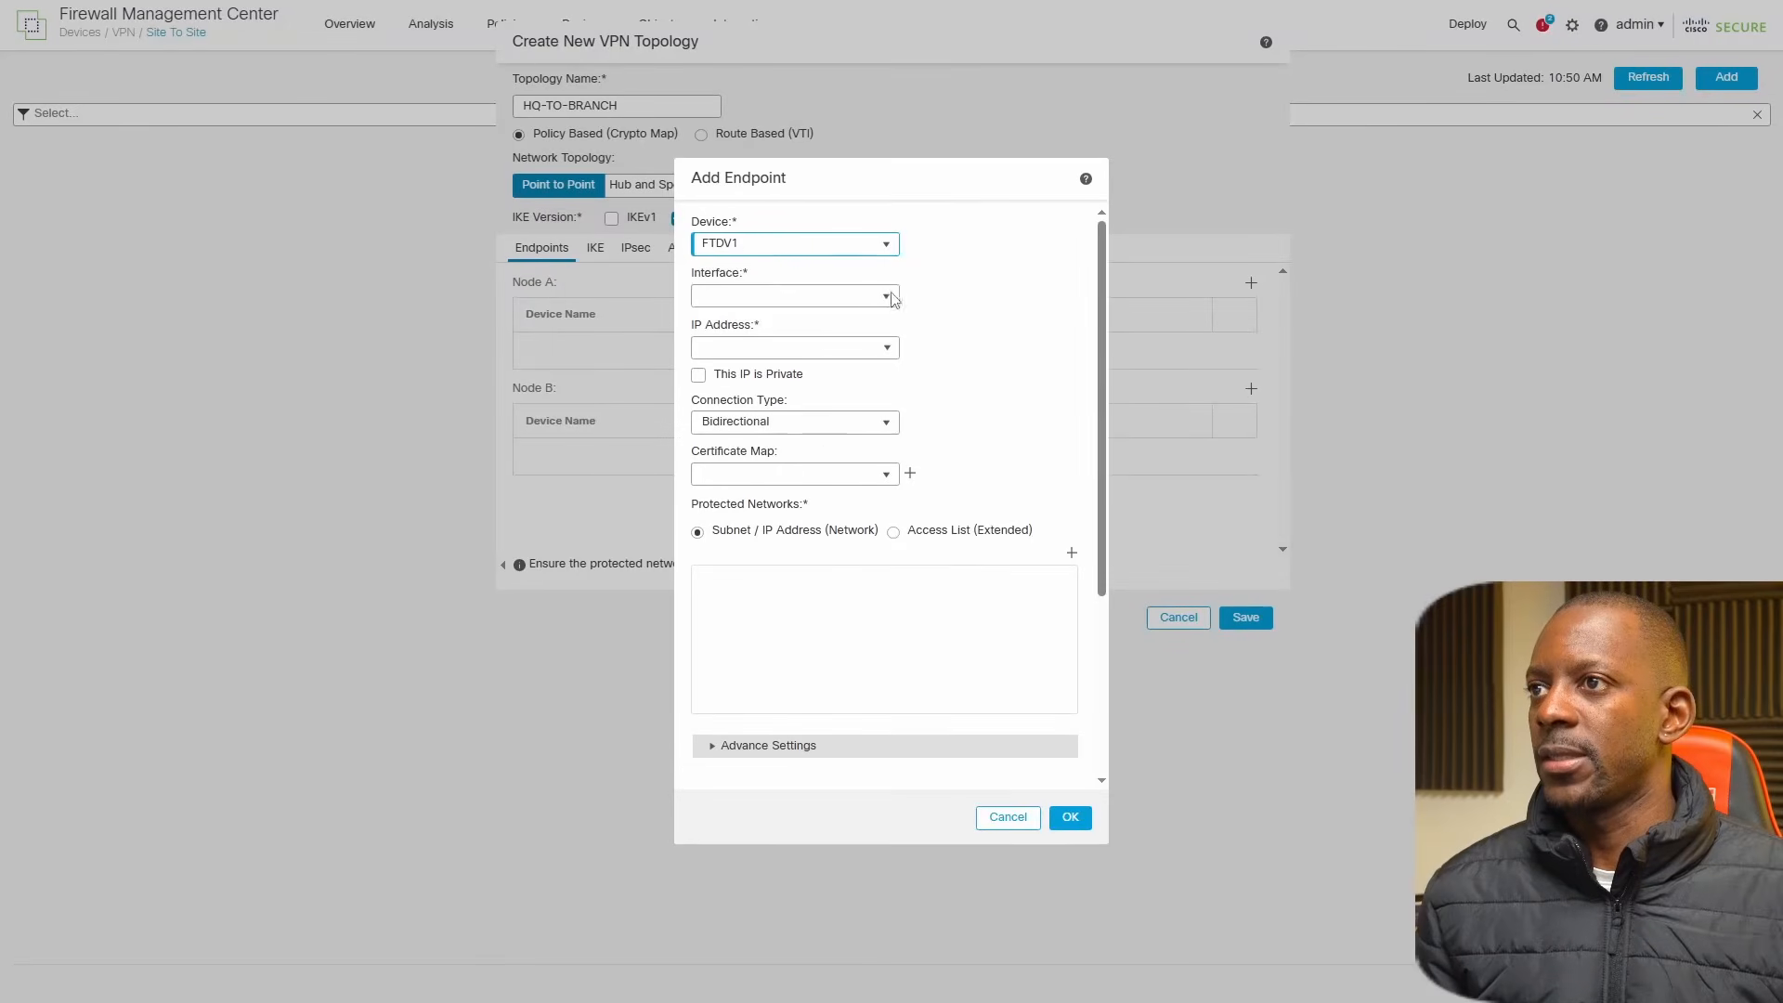
{"action": "left_click", "coordinate": [888, 297]}
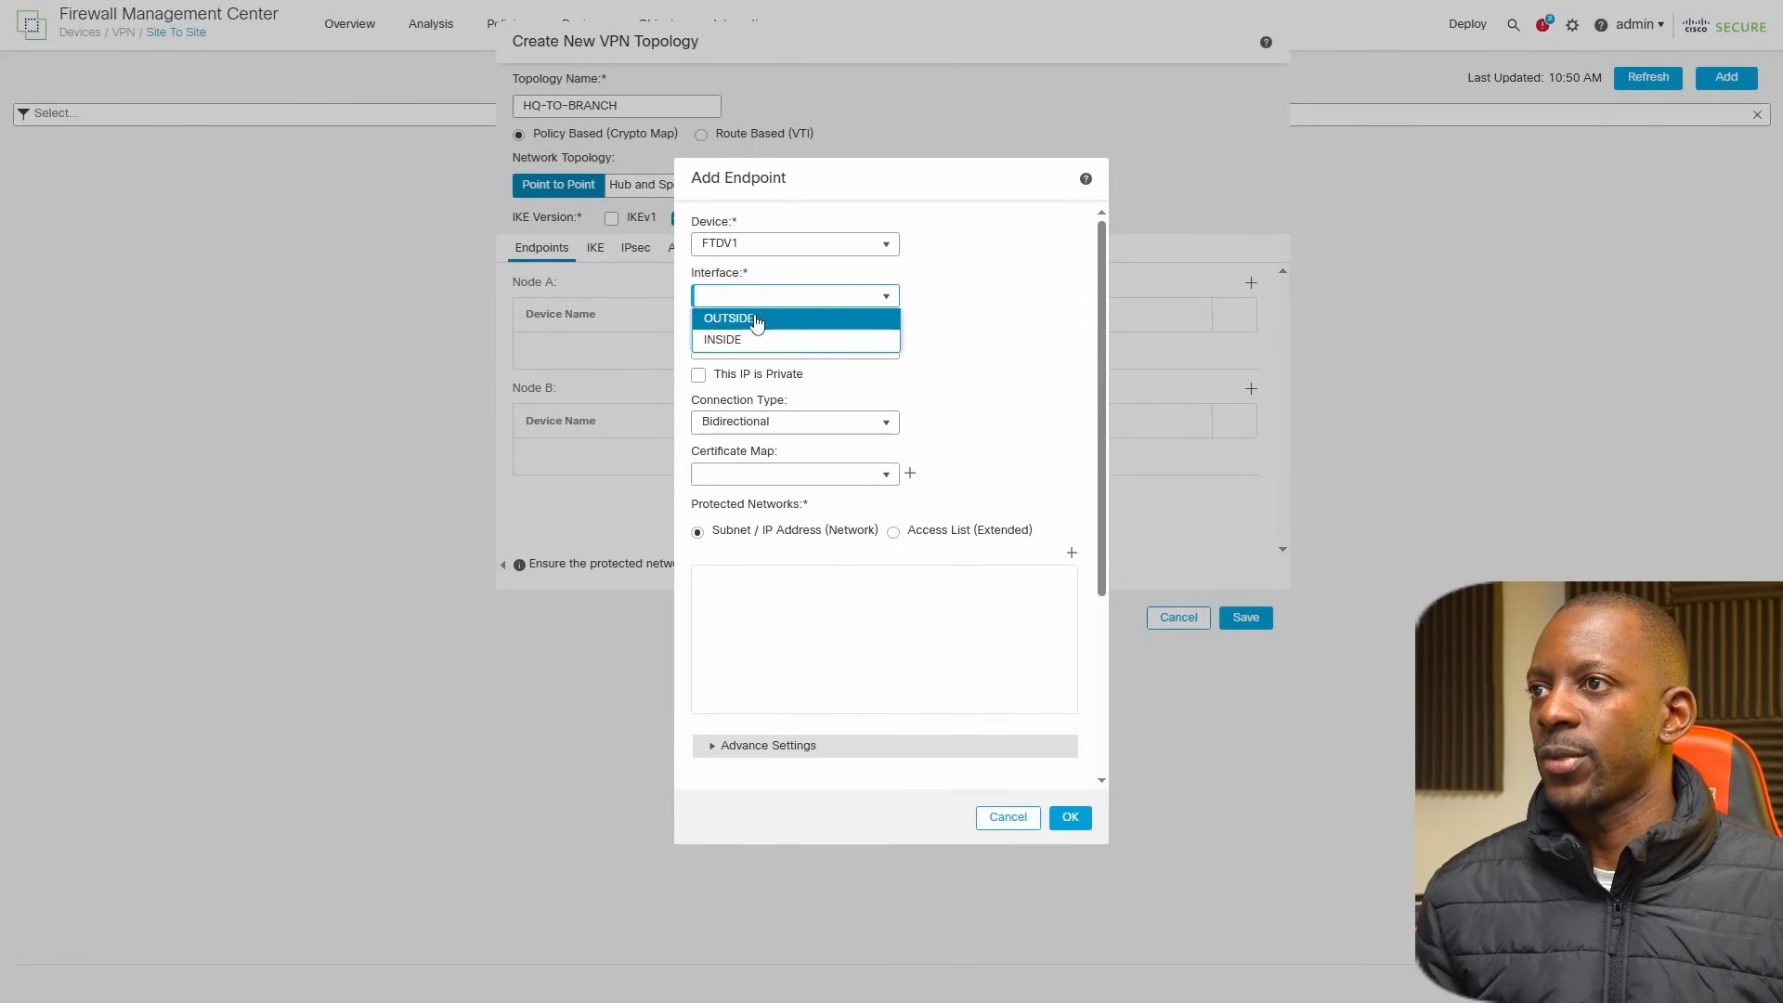
{"action": "left_click", "coordinate": [790, 318]}
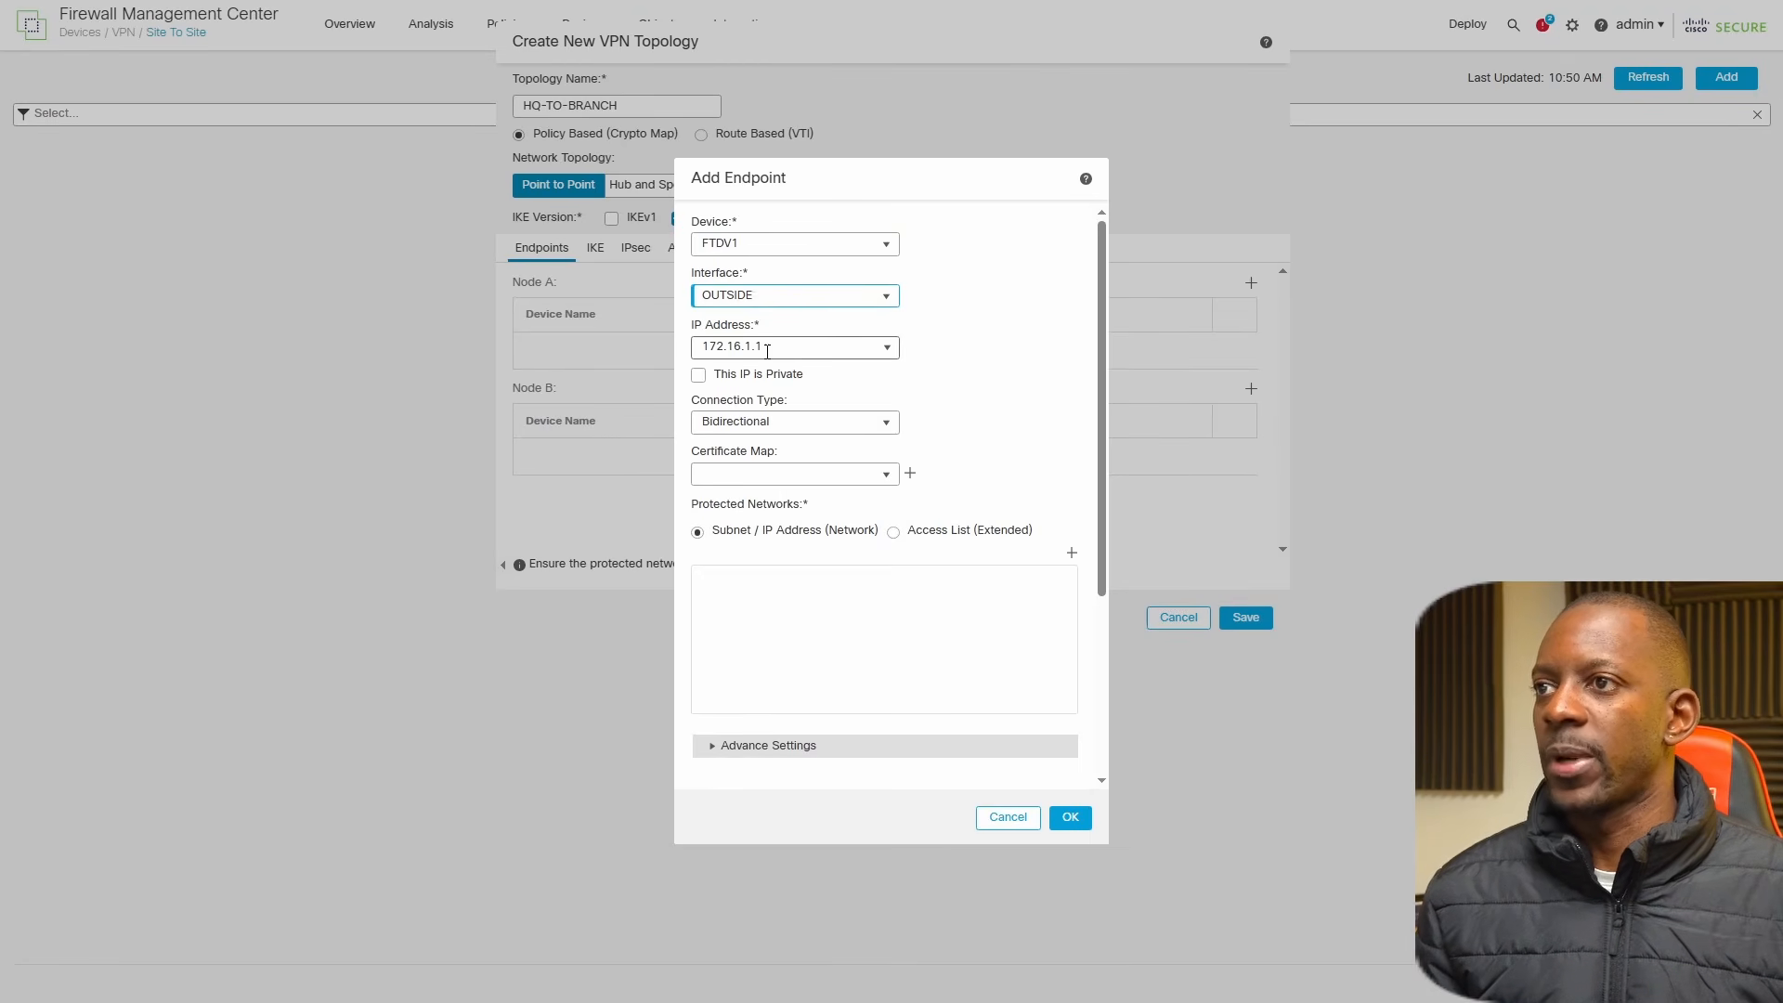
{"action": "scroll", "coordinate": [942, 364], "scroll_direction": "down", "scroll_amount": 2}
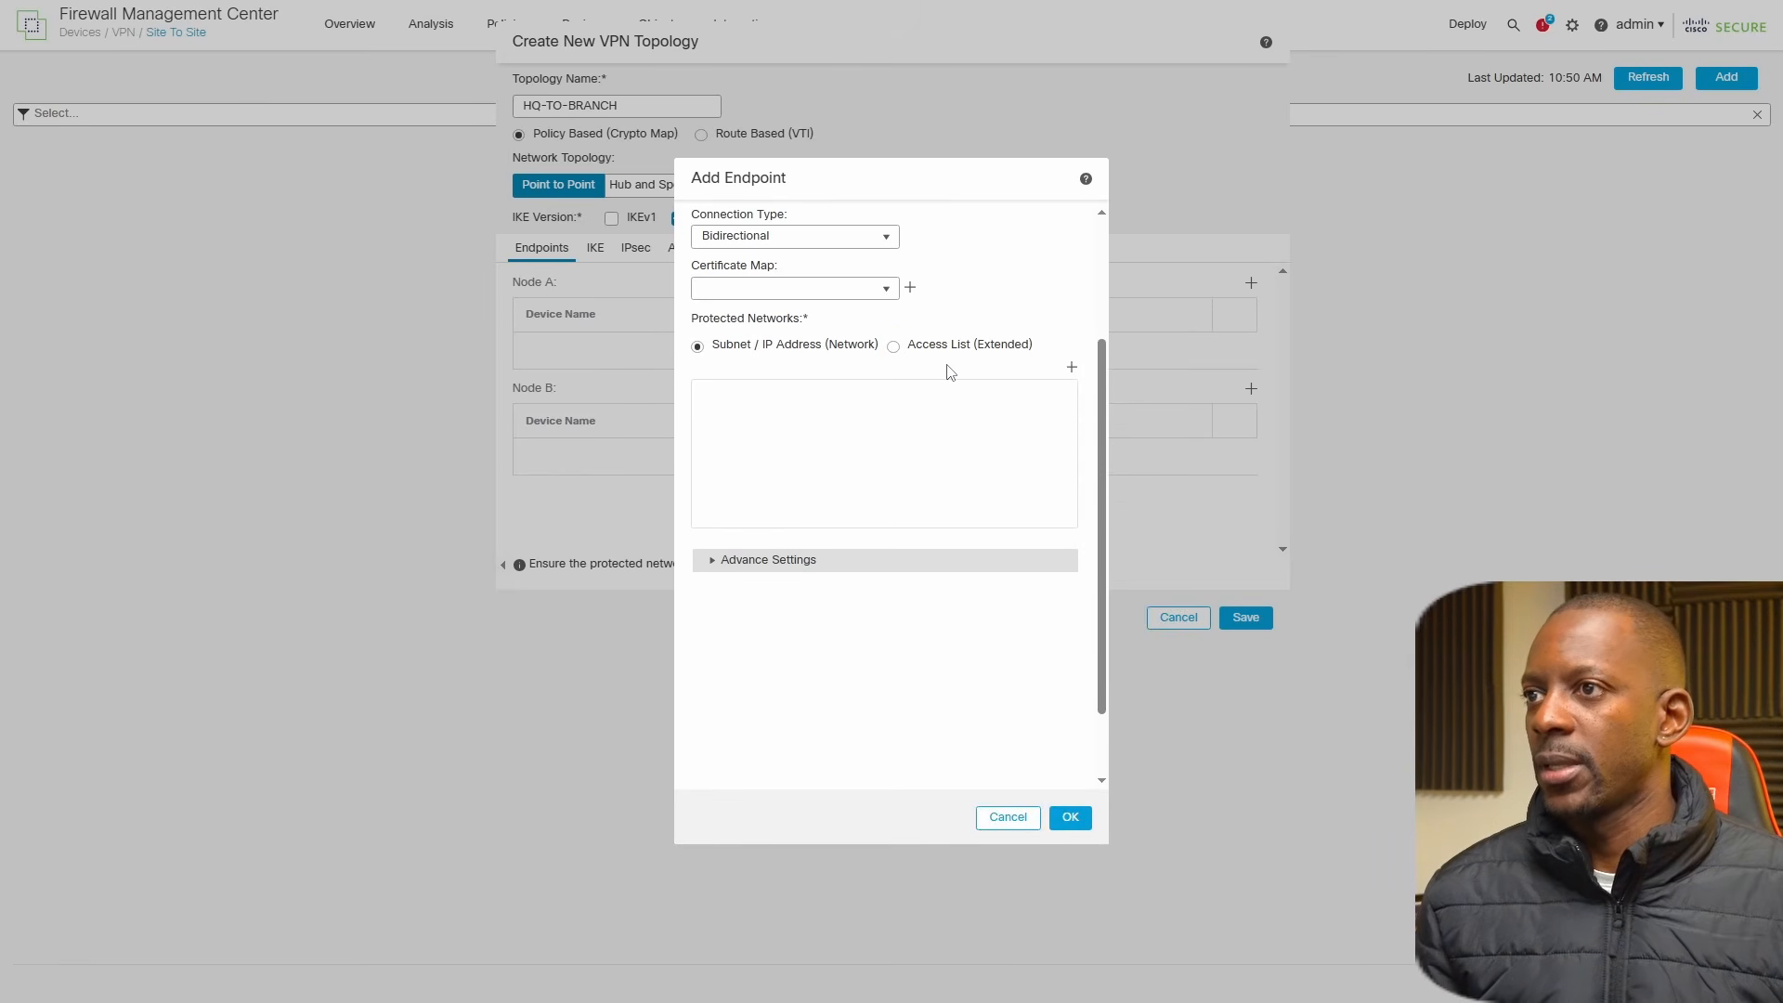
{"action": "scroll", "coordinate": [957, 372], "scroll_direction": "up", "scroll_amount": 2}
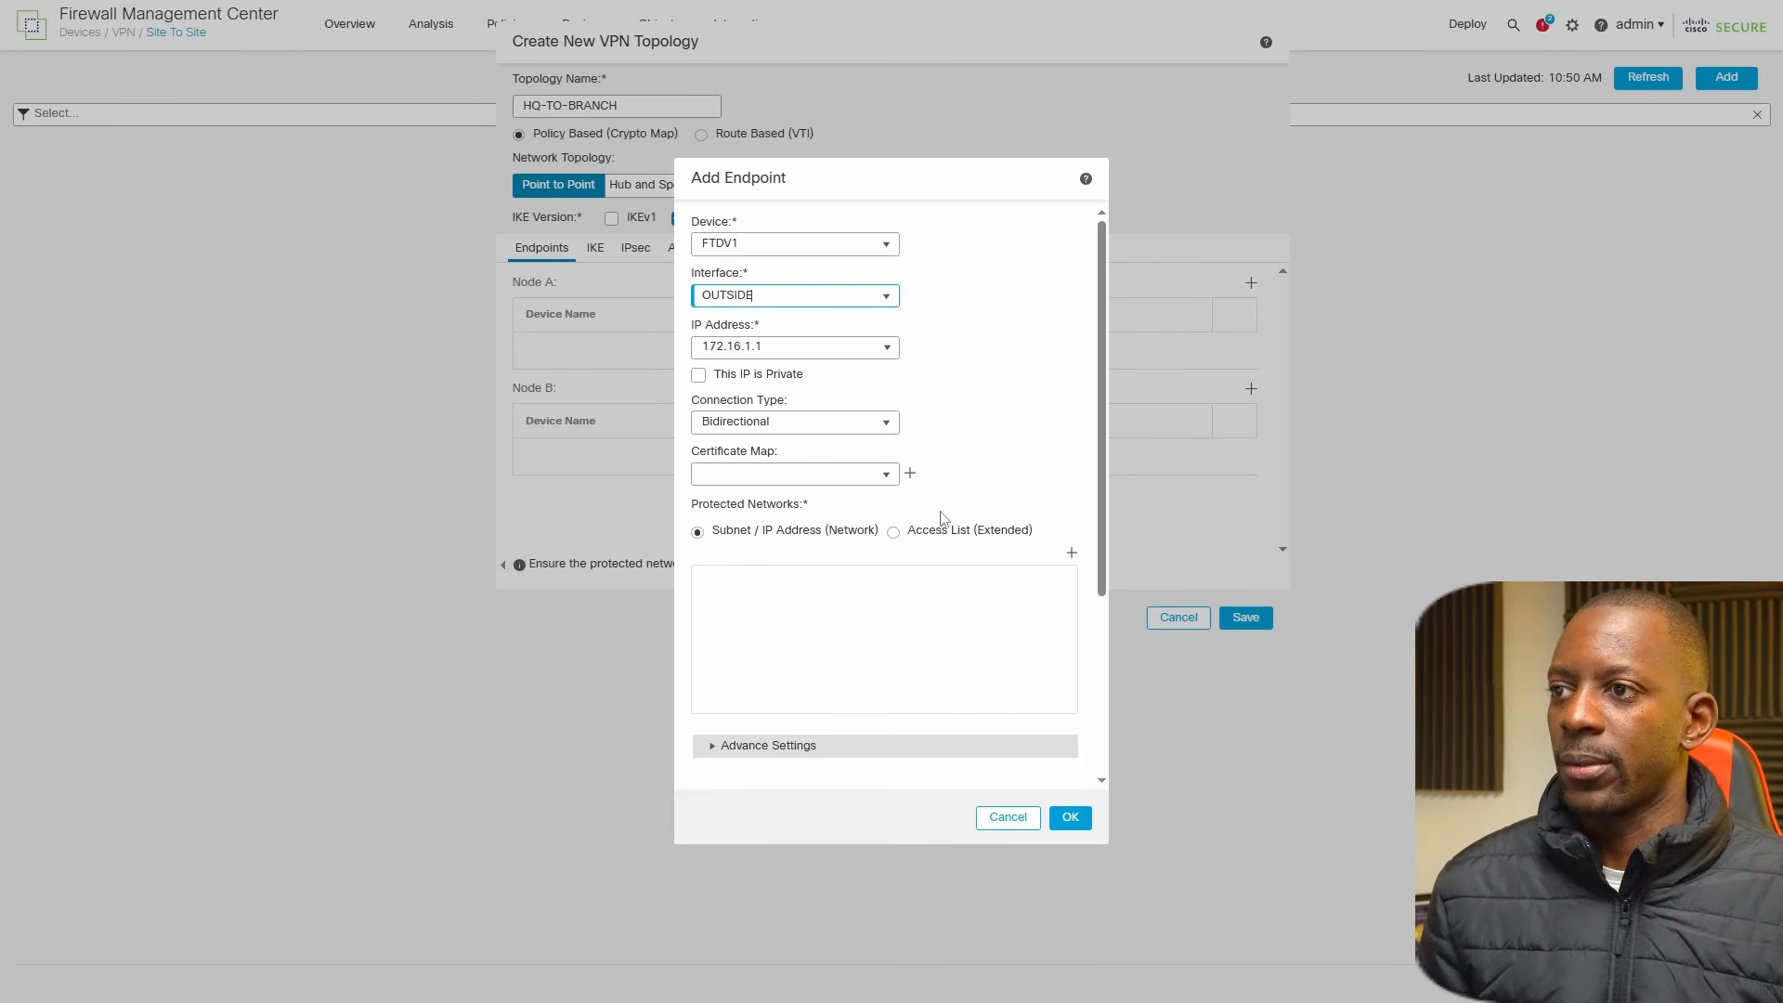
Add N_10.0.1.0_24 as the protected network for Node A and confirm the endpoint.
{"action": "left_click", "coordinate": [1071, 553]}
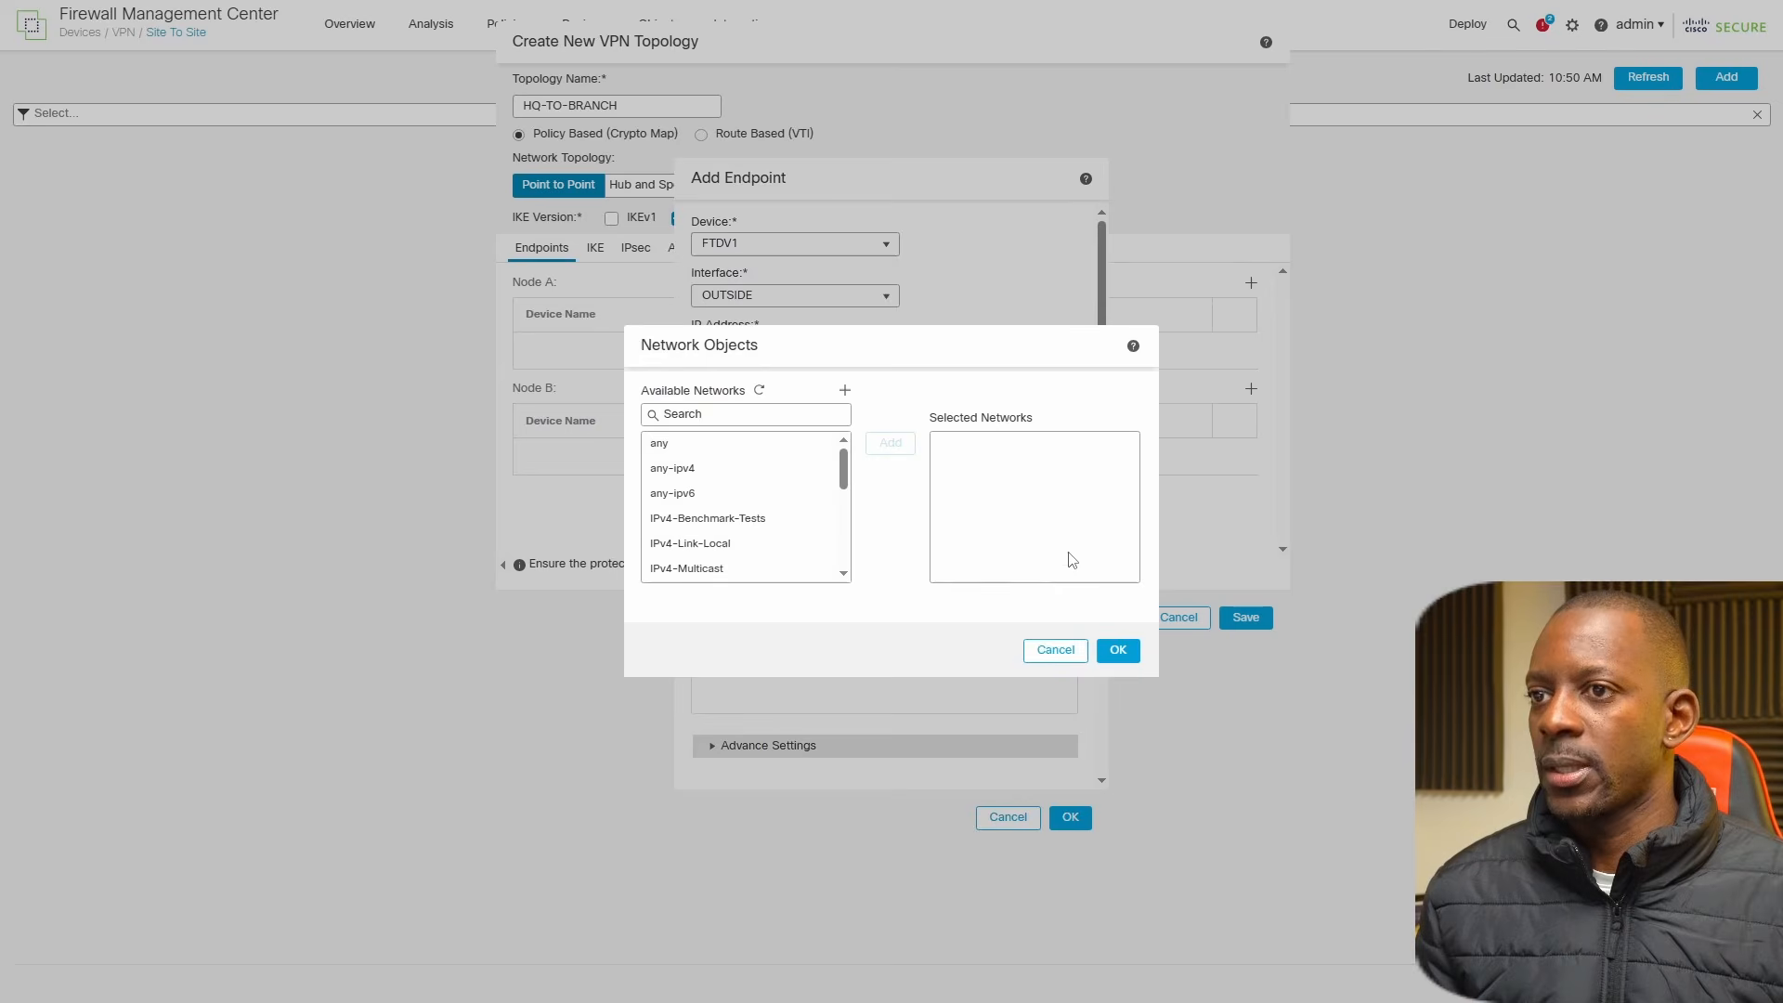
{"action": "left_click", "coordinate": [844, 393]}
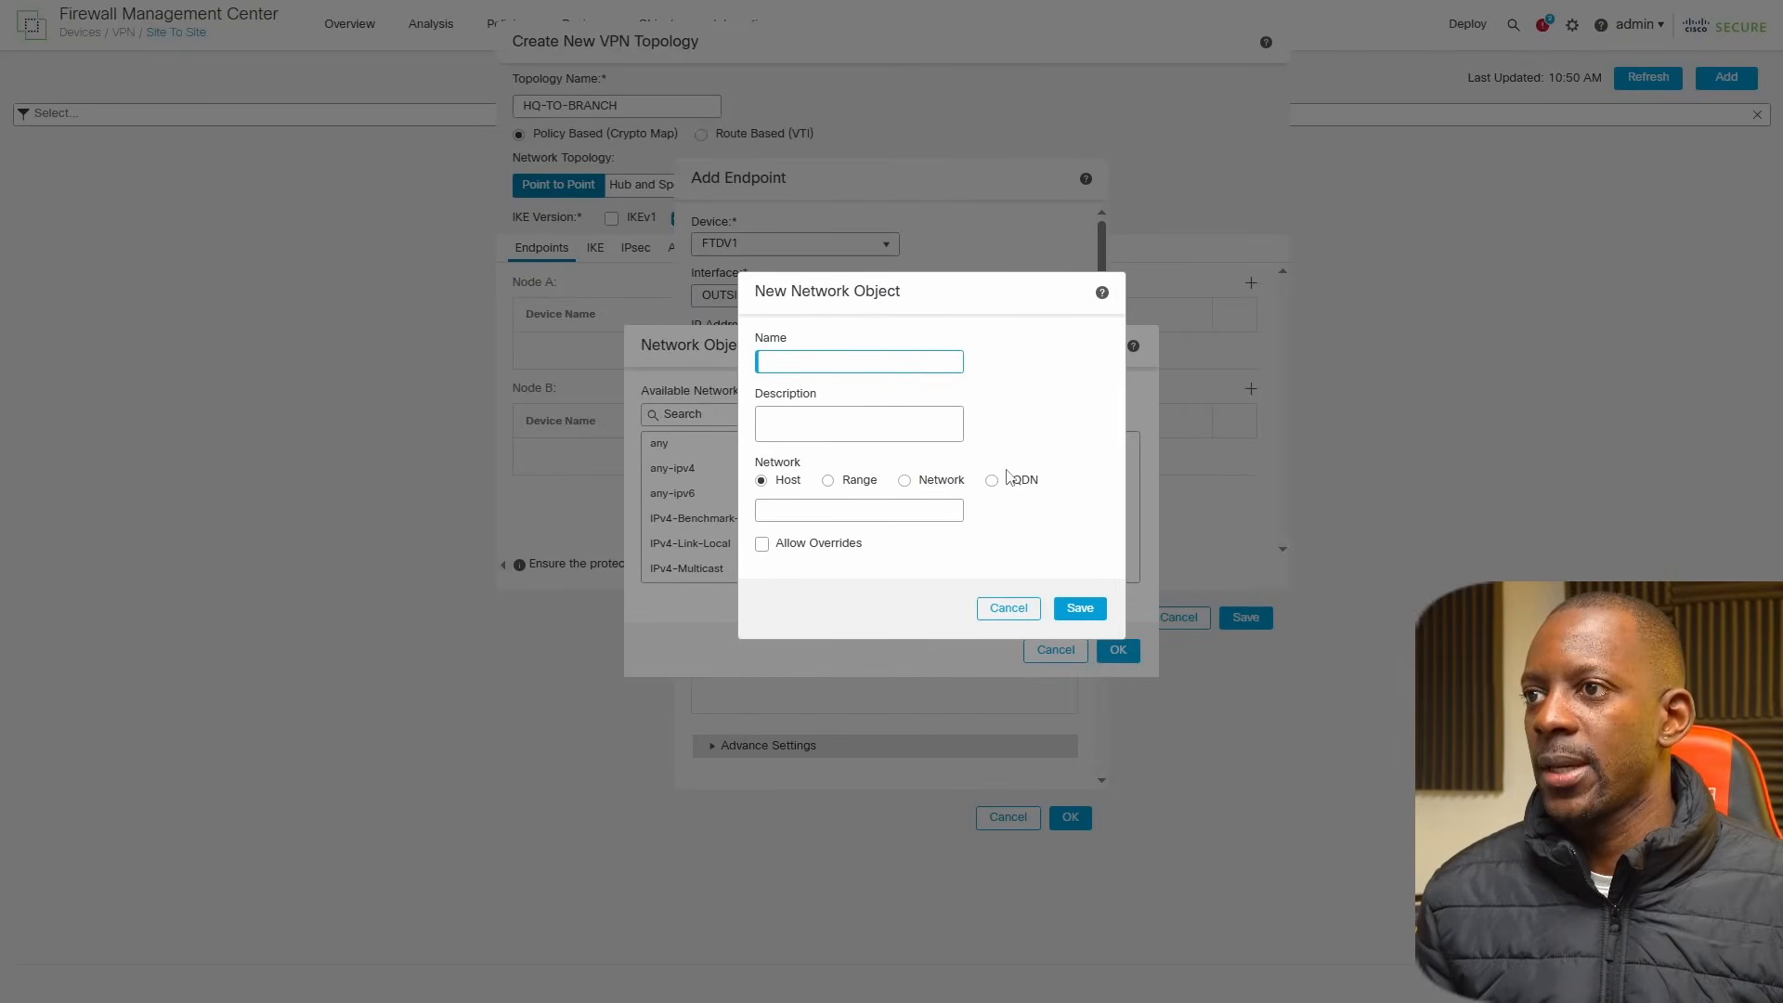
{"action": "left_click", "coordinate": [1008, 607]}
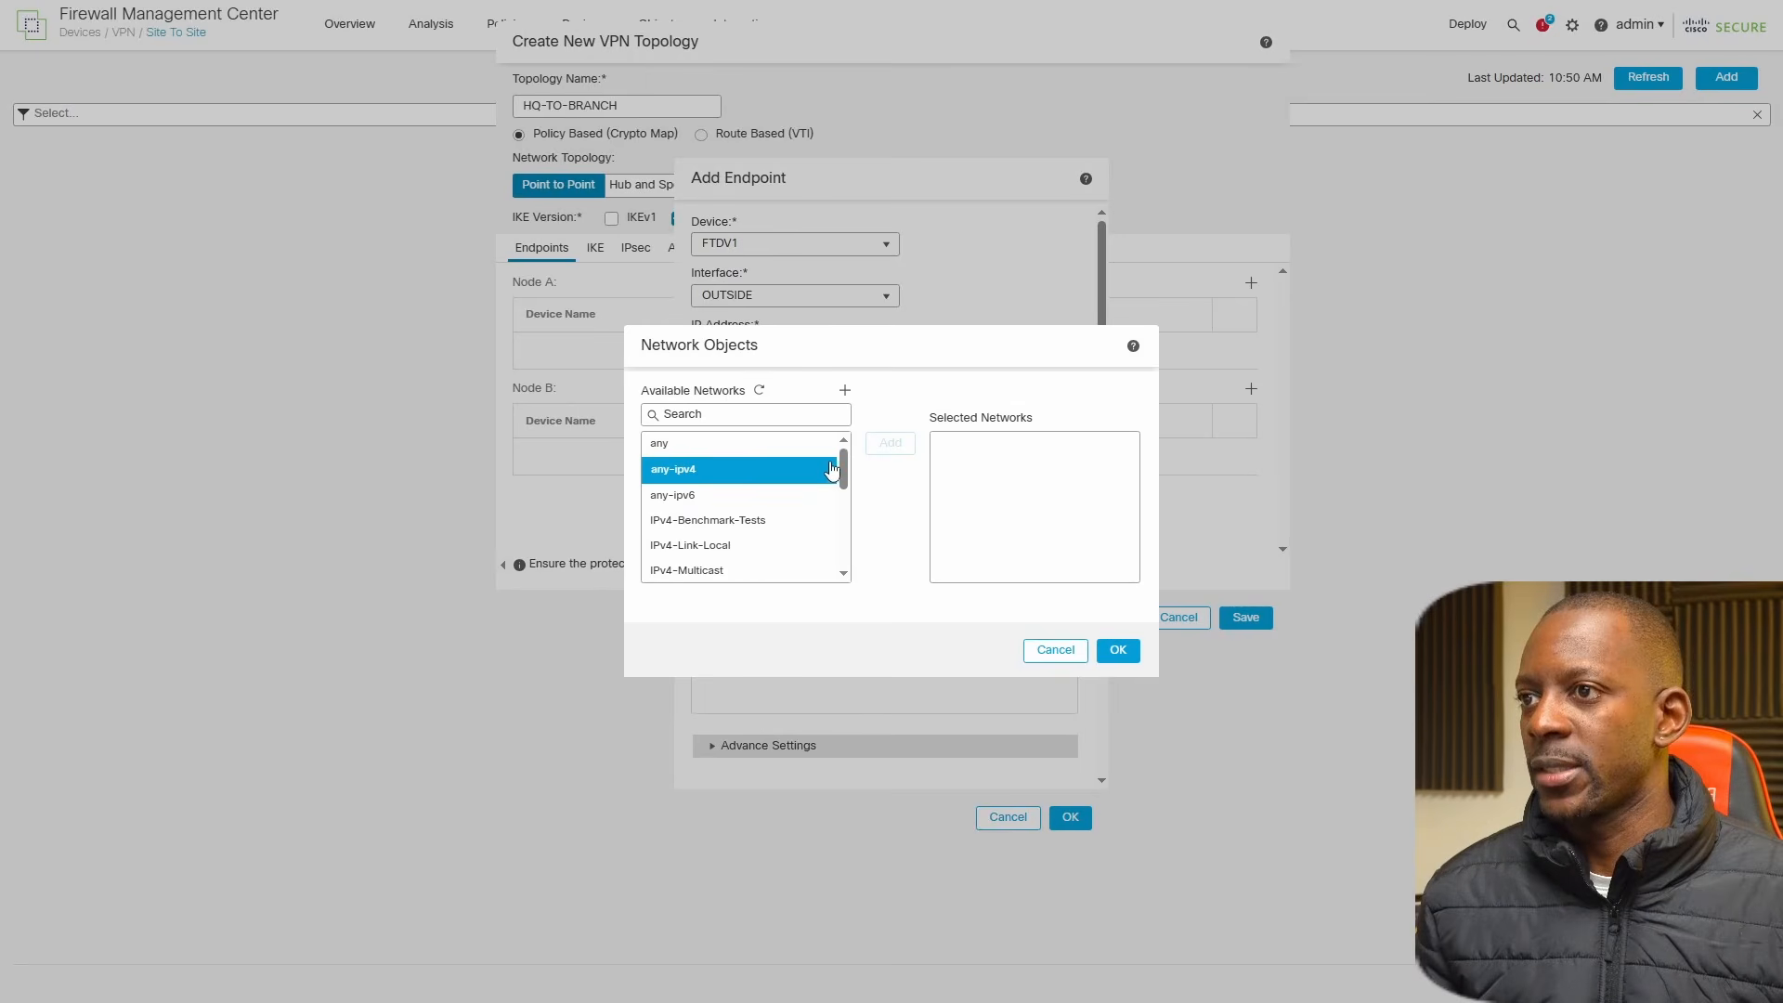
{"action": "left_click_drag", "start_coordinate": [844, 474], "coordinate": [844, 537]}
{"action": "left_click", "coordinate": [728, 545]}
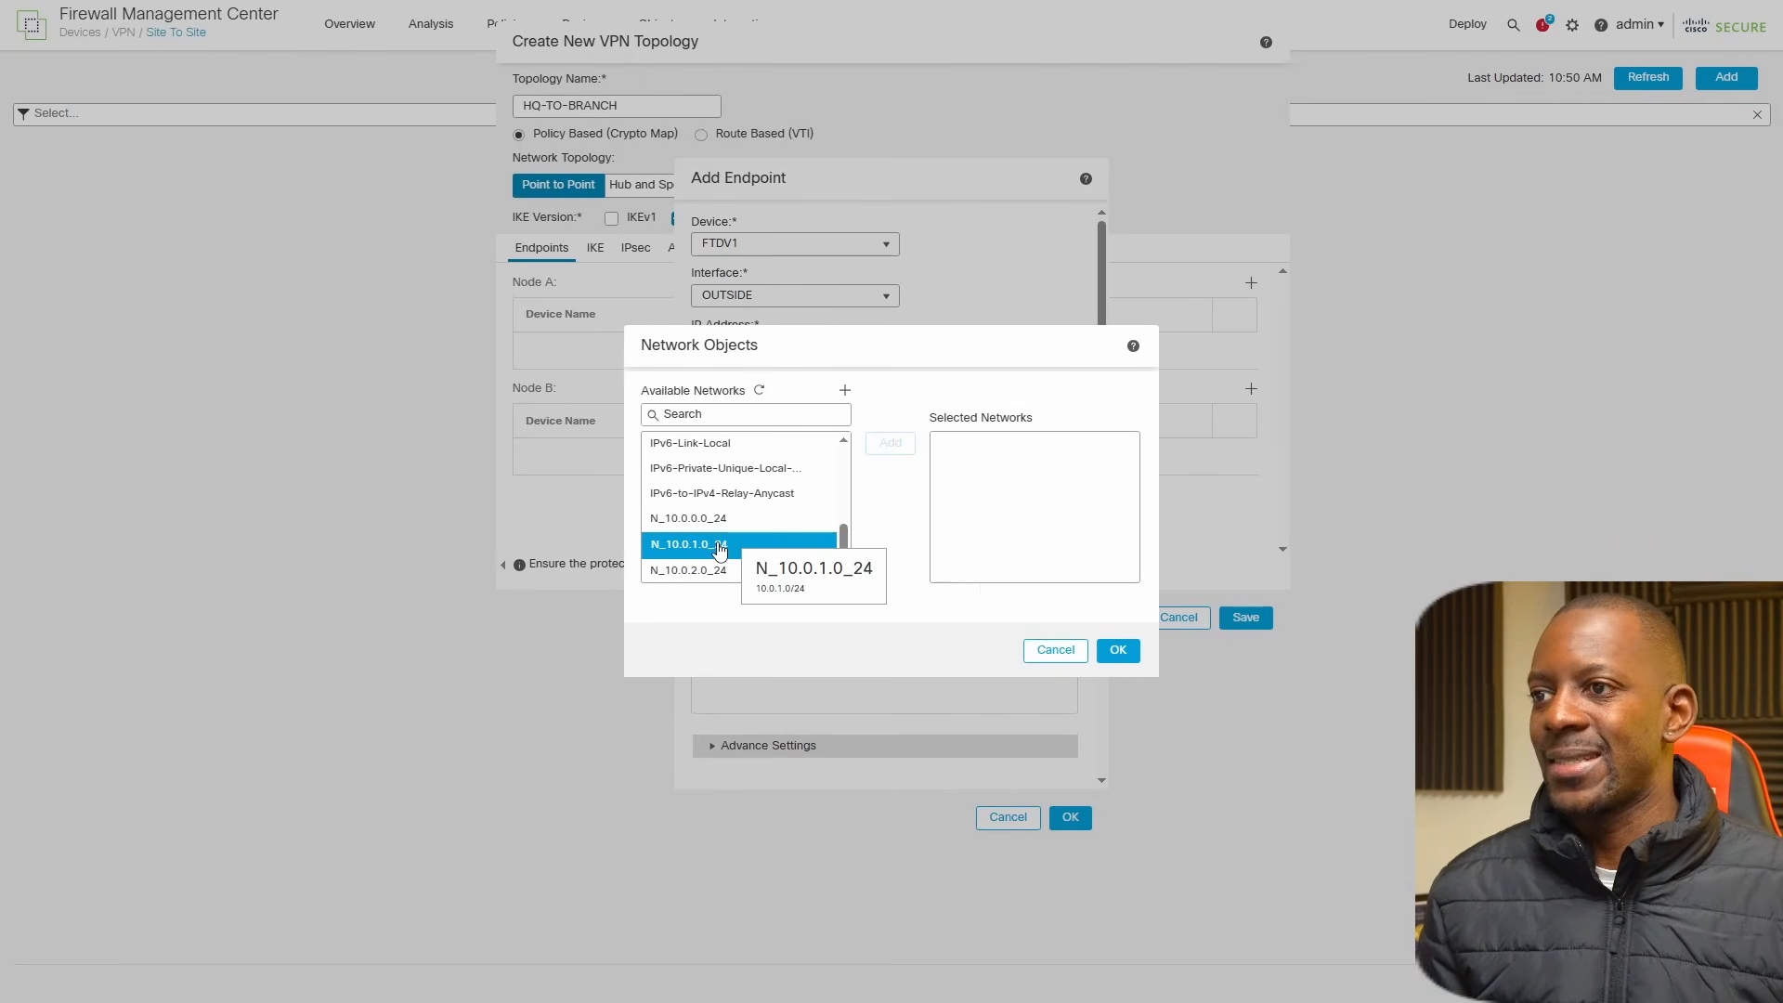
{"action": "left_click", "coordinate": [889, 443]}
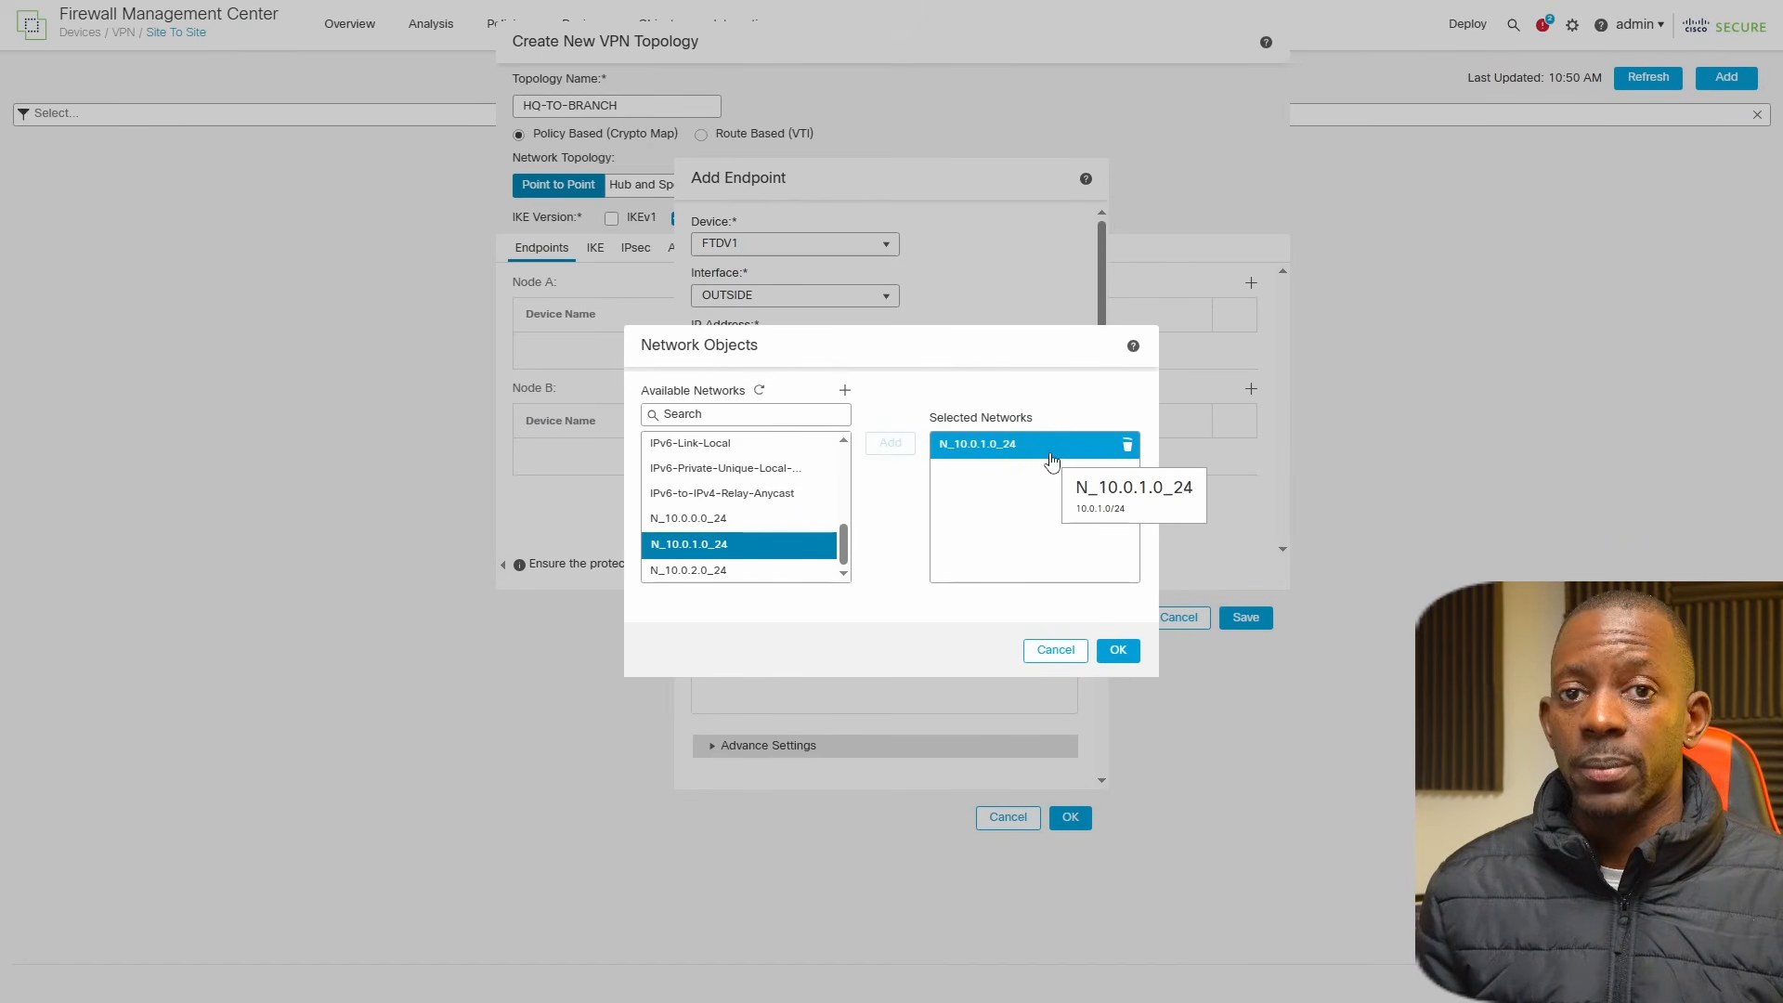
{"action": "left_click", "coordinate": [1117, 650]}
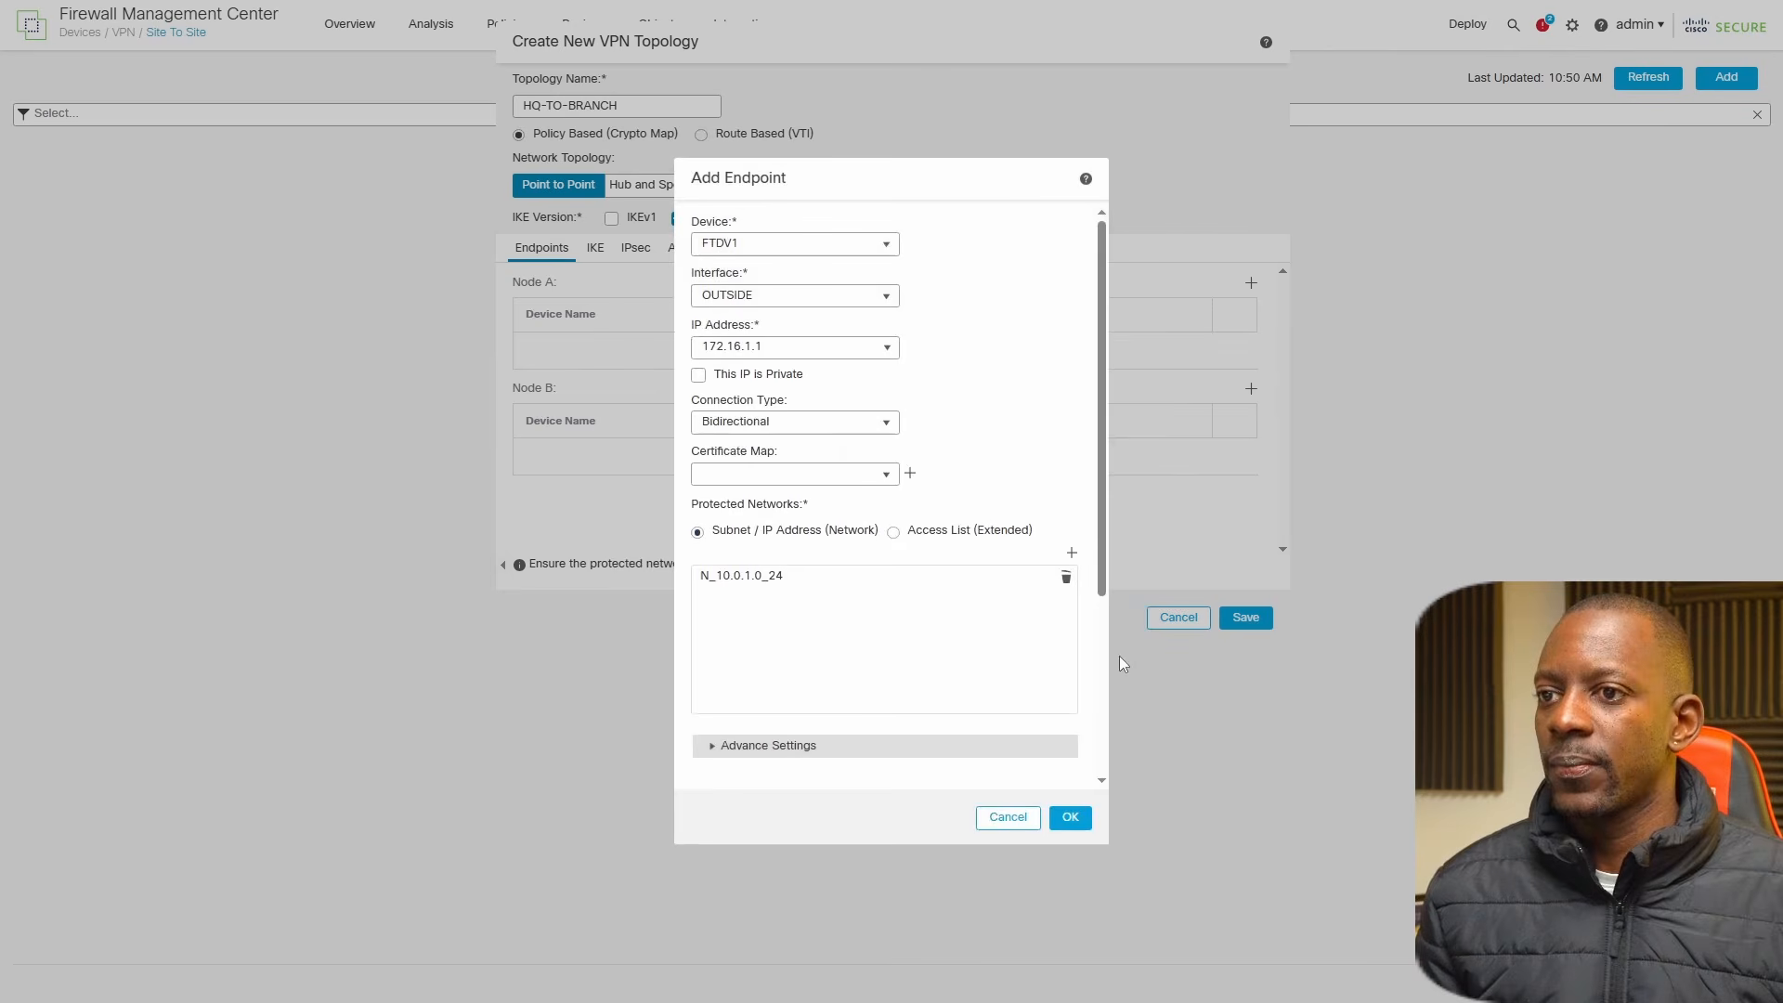
{"action": "left_click", "coordinate": [1075, 818]}
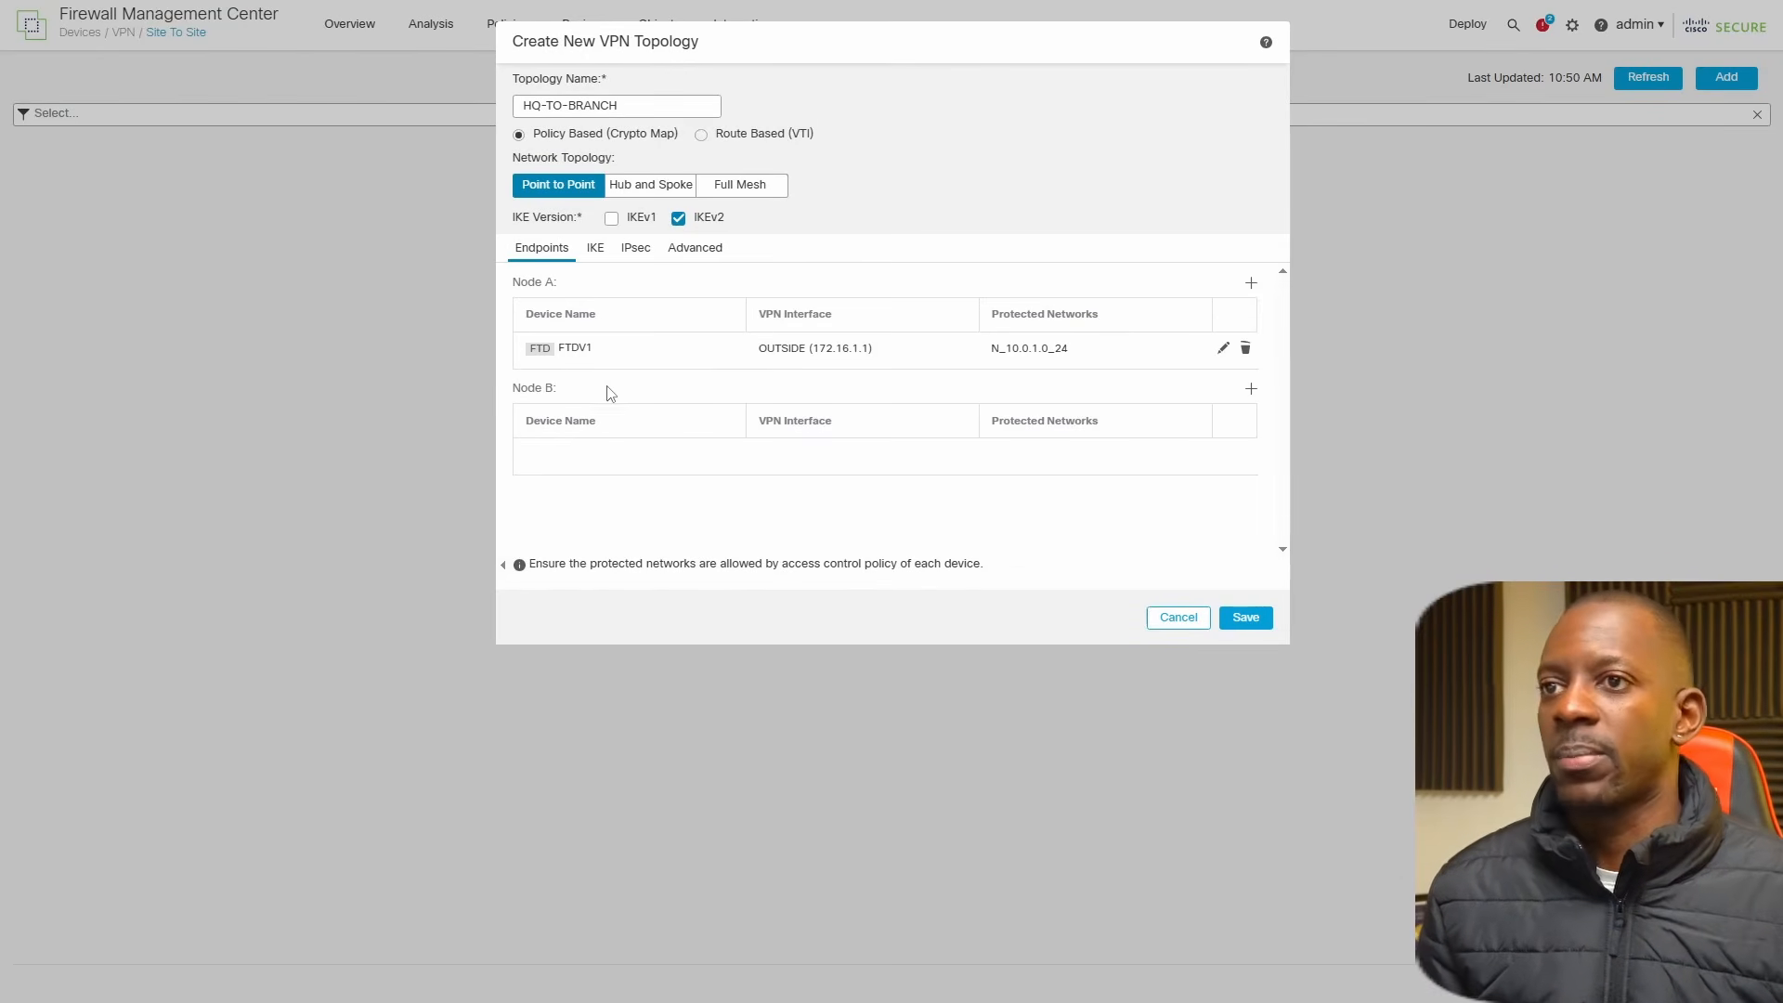
Start the Node B endpoint as an Extranet device named FGTv1 with static IP address 172.16.1.2.
{"action": "left_click", "coordinate": [1250, 390]}
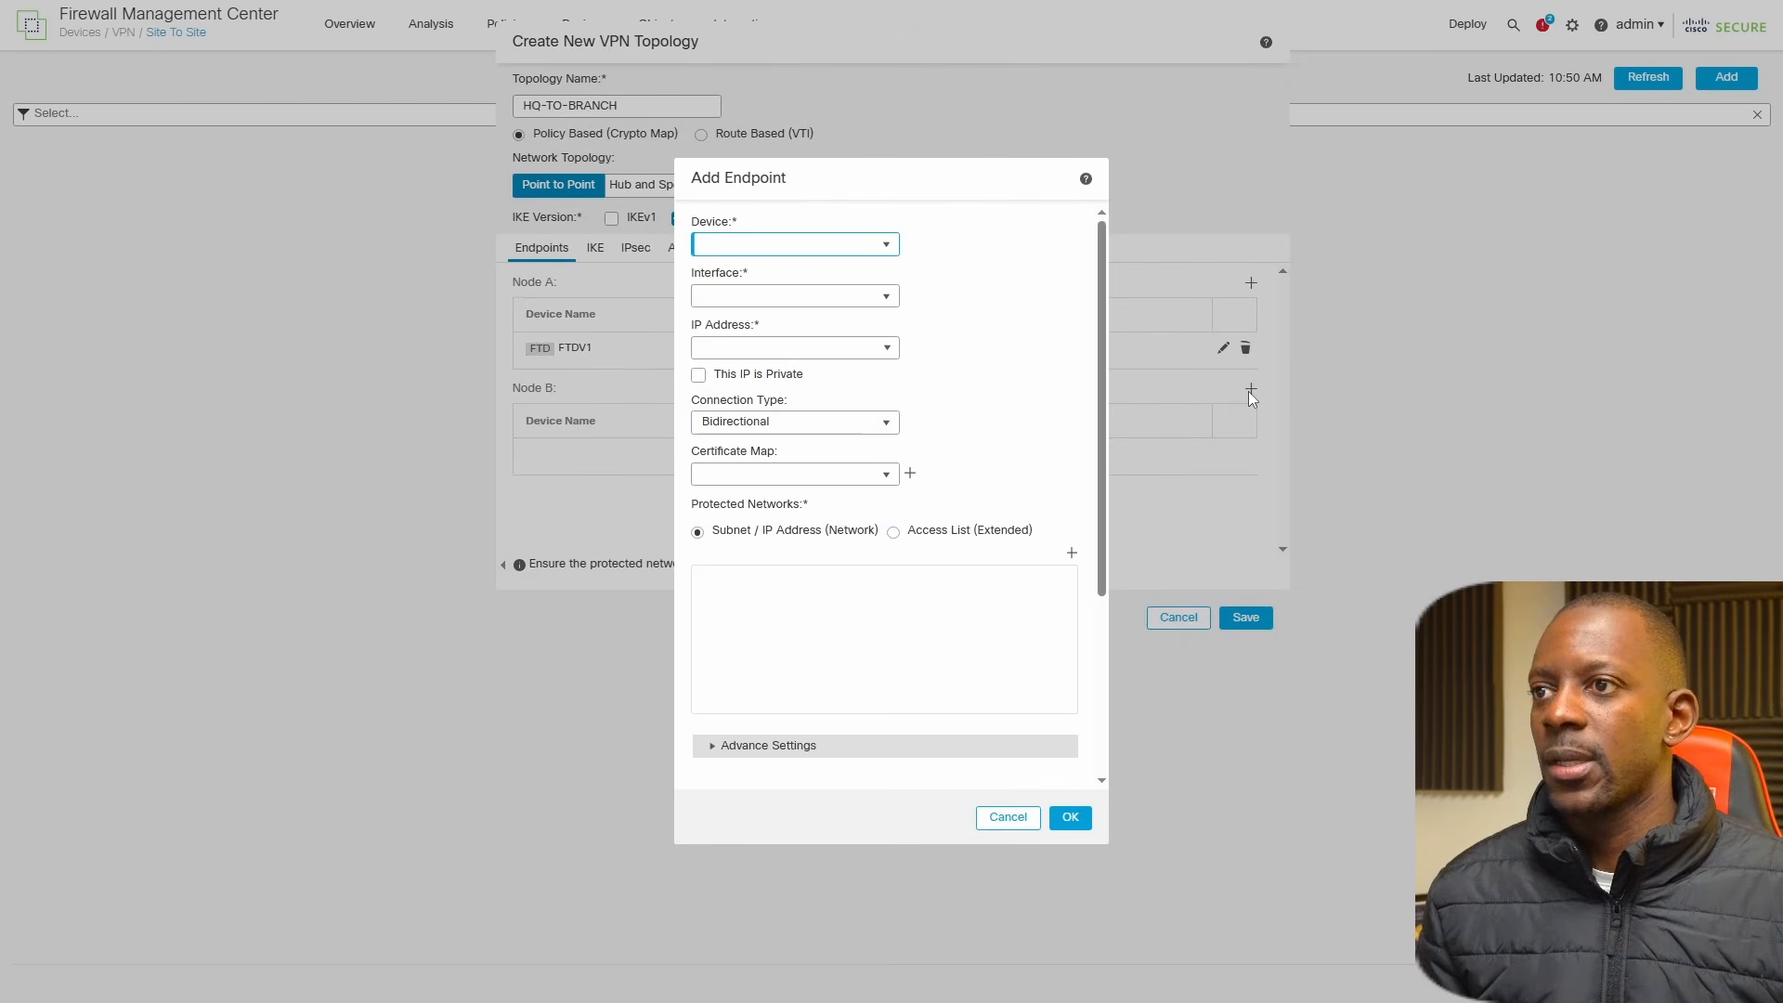
{"action": "left_click", "coordinate": [884, 246]}
{"action": "left_click", "coordinate": [719, 288]}
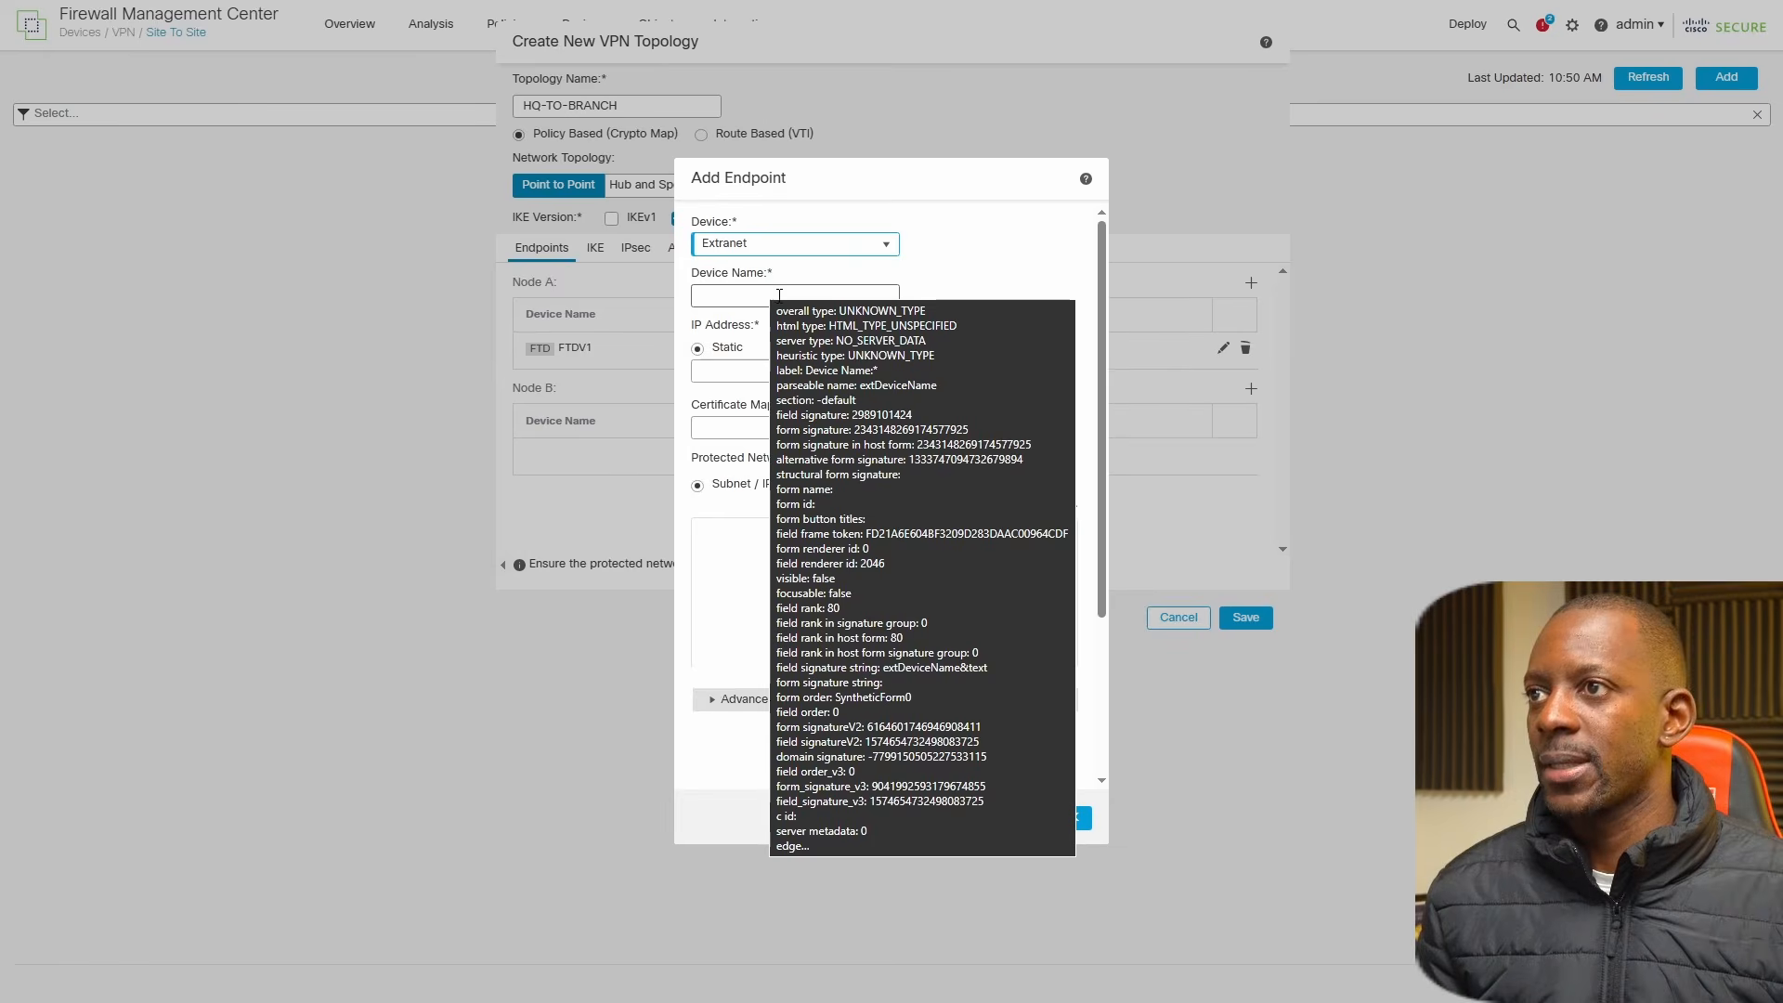
{"action": "left_click", "coordinate": [779, 295]}
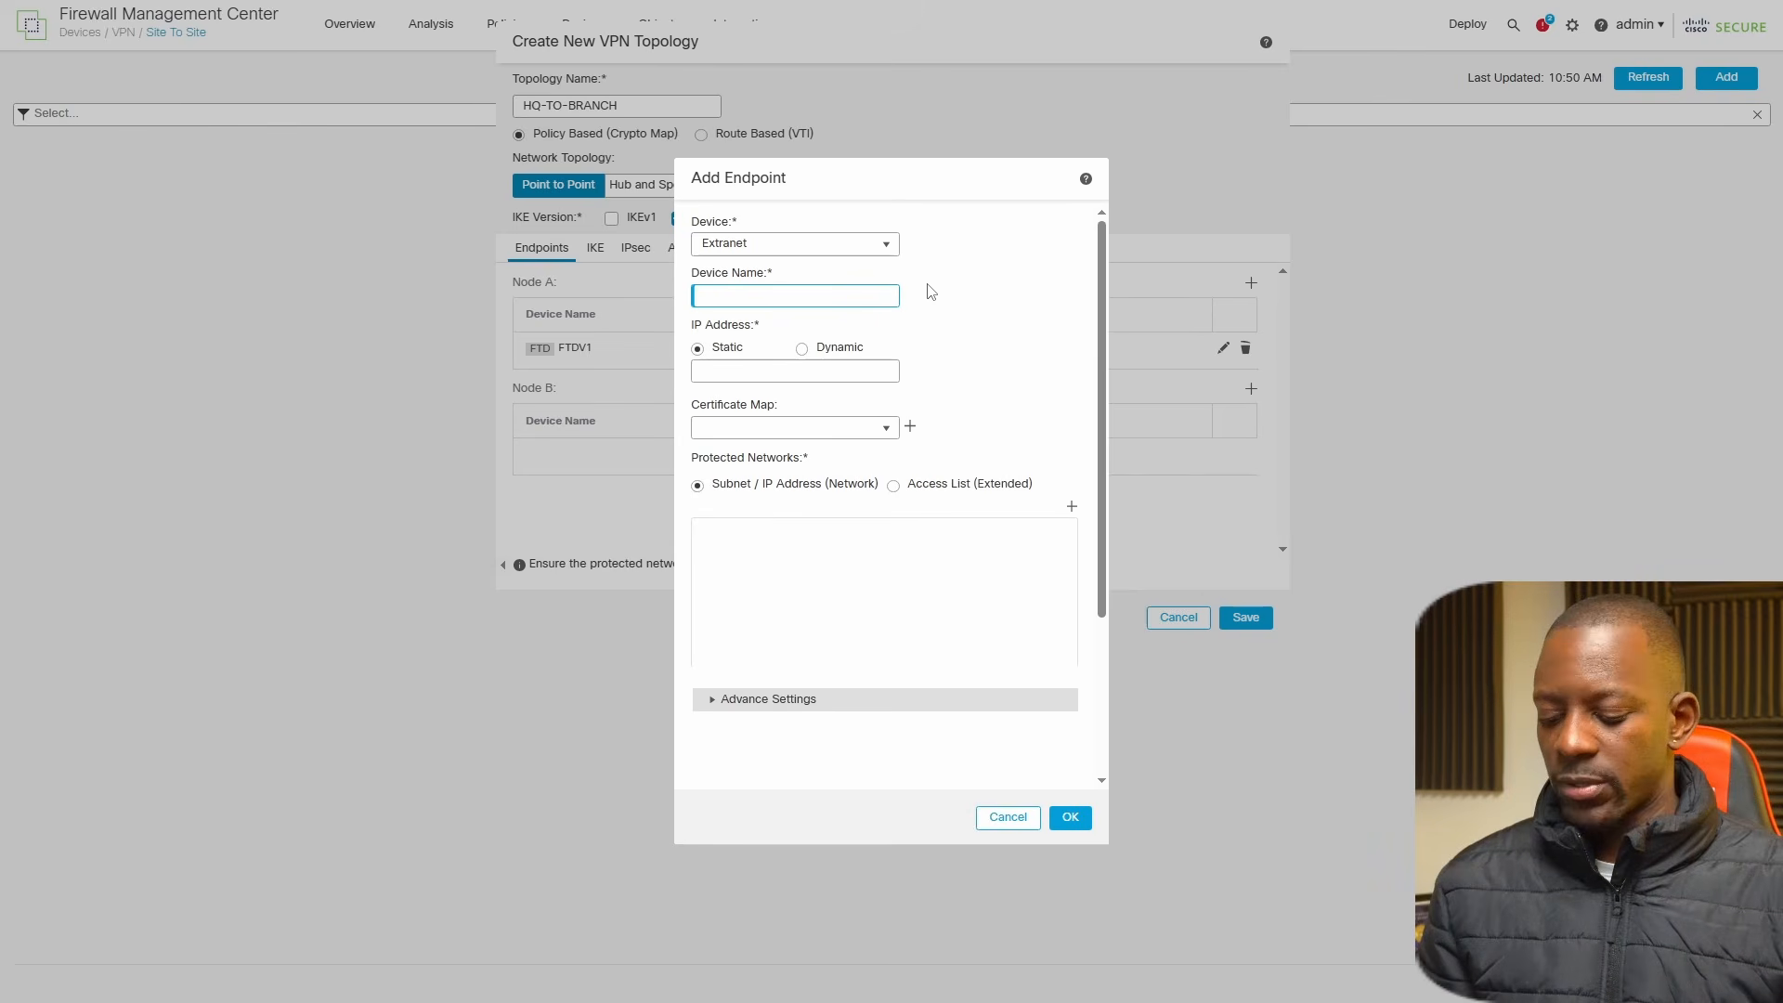
{"action": "key", "text": "BackSpace"}
{"action": "key", "text": "BackSpace"}
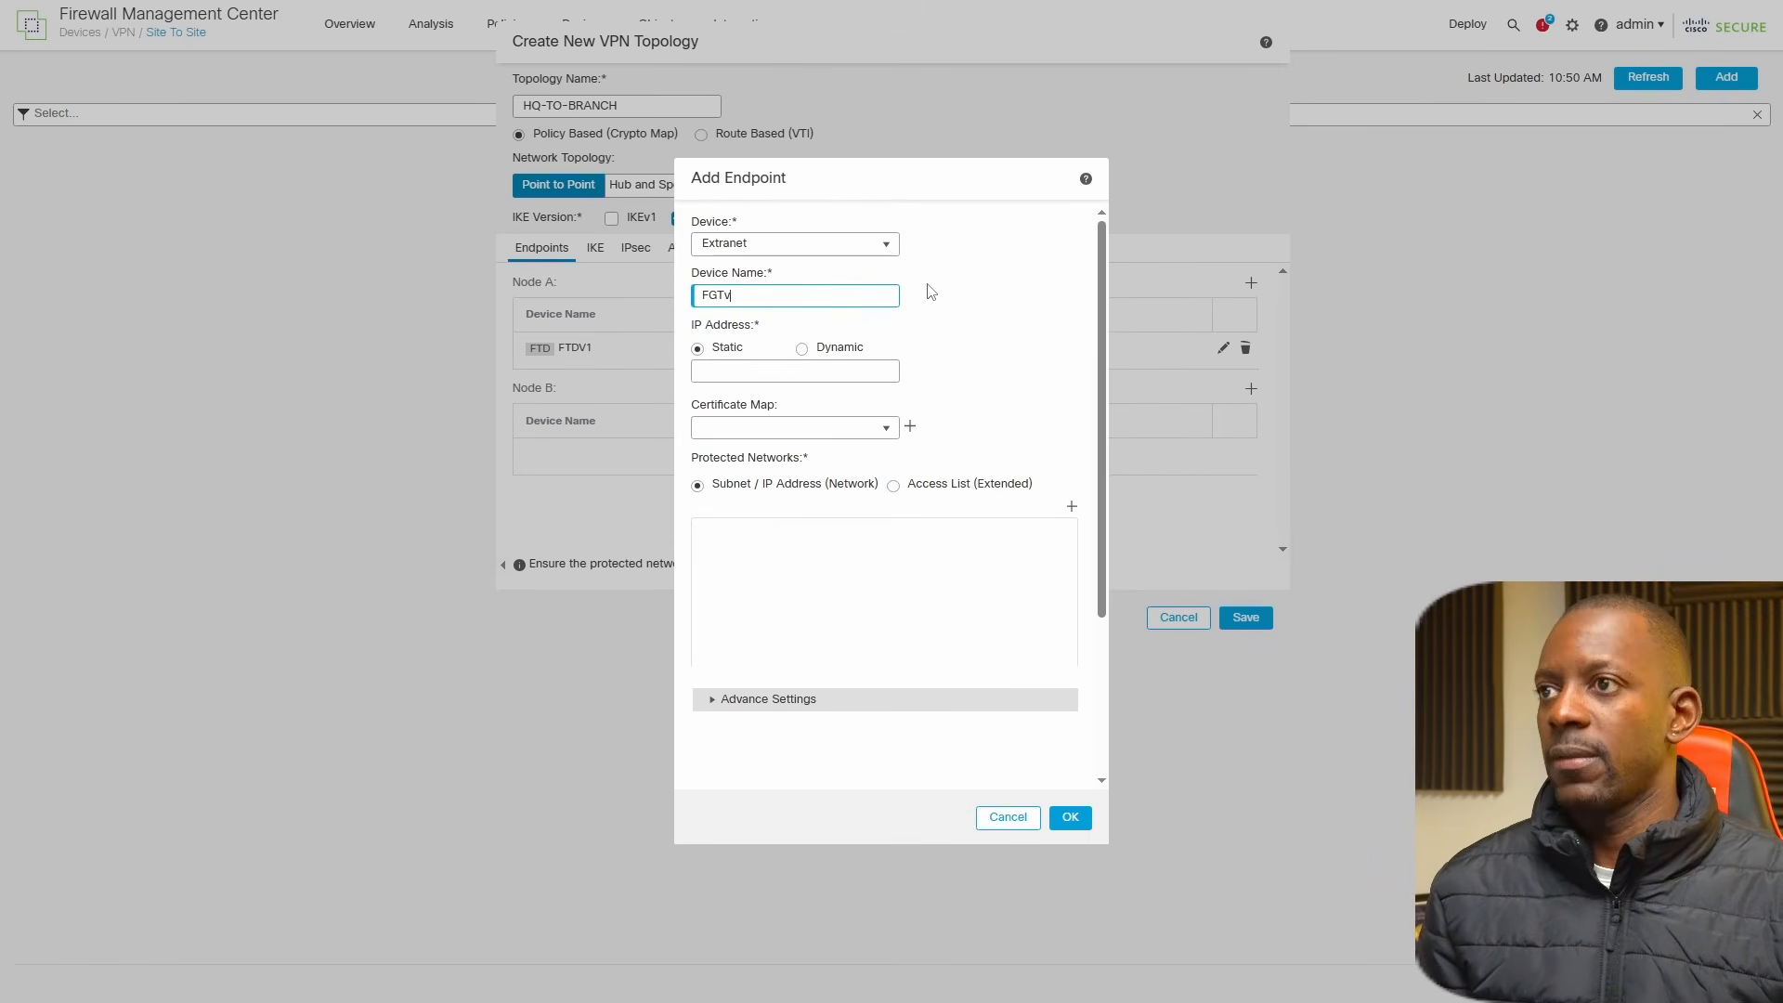
{"action": "left_click", "coordinate": [768, 373]}
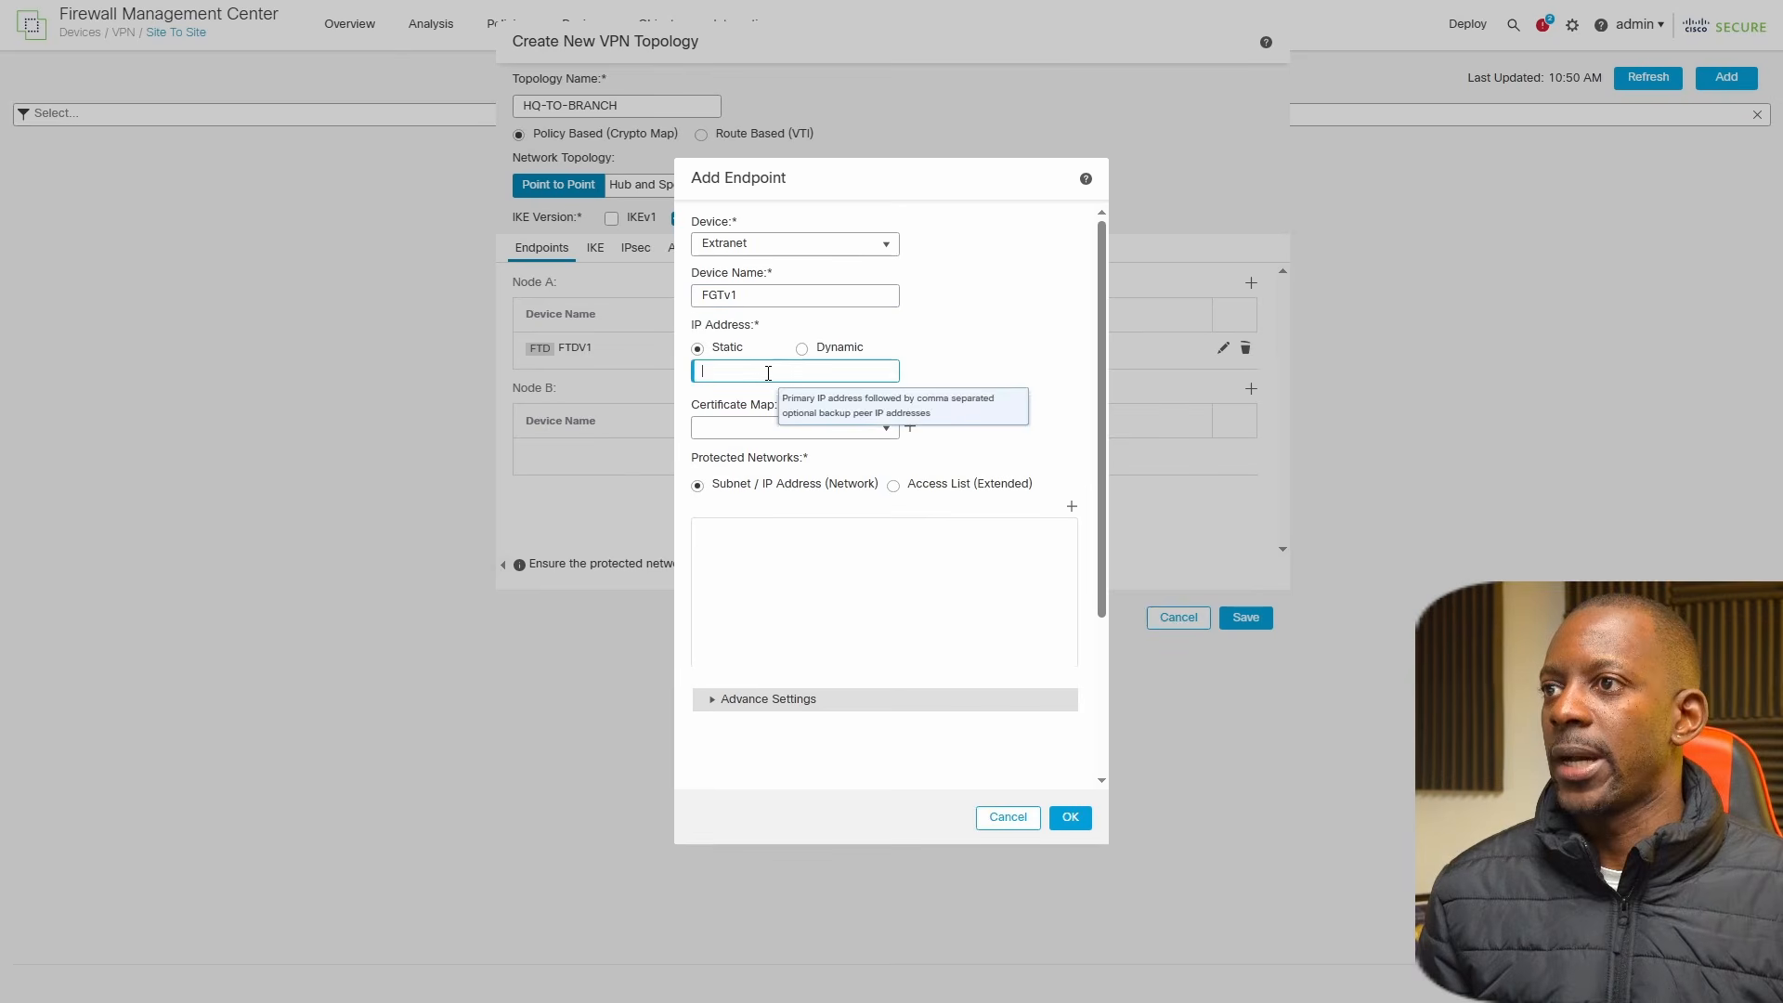
{"action": "type", "text": "172.16.1.2"}
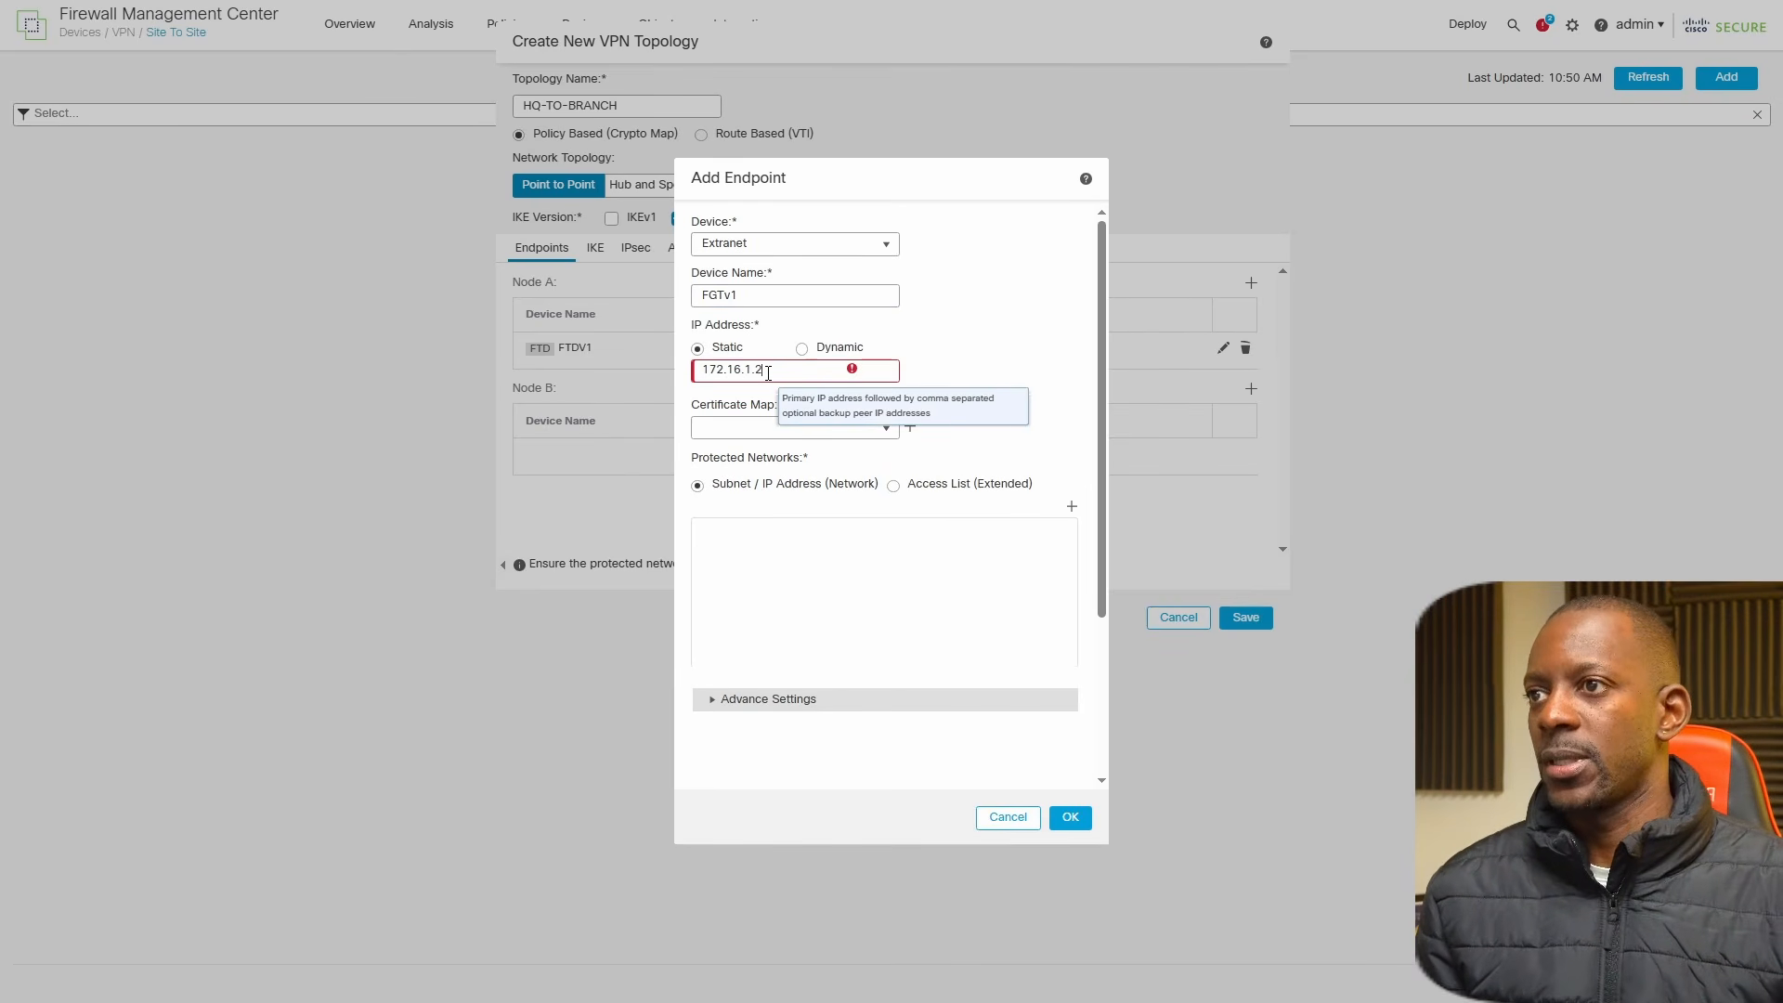
{"action": "left_click", "coordinate": [1015, 381]}
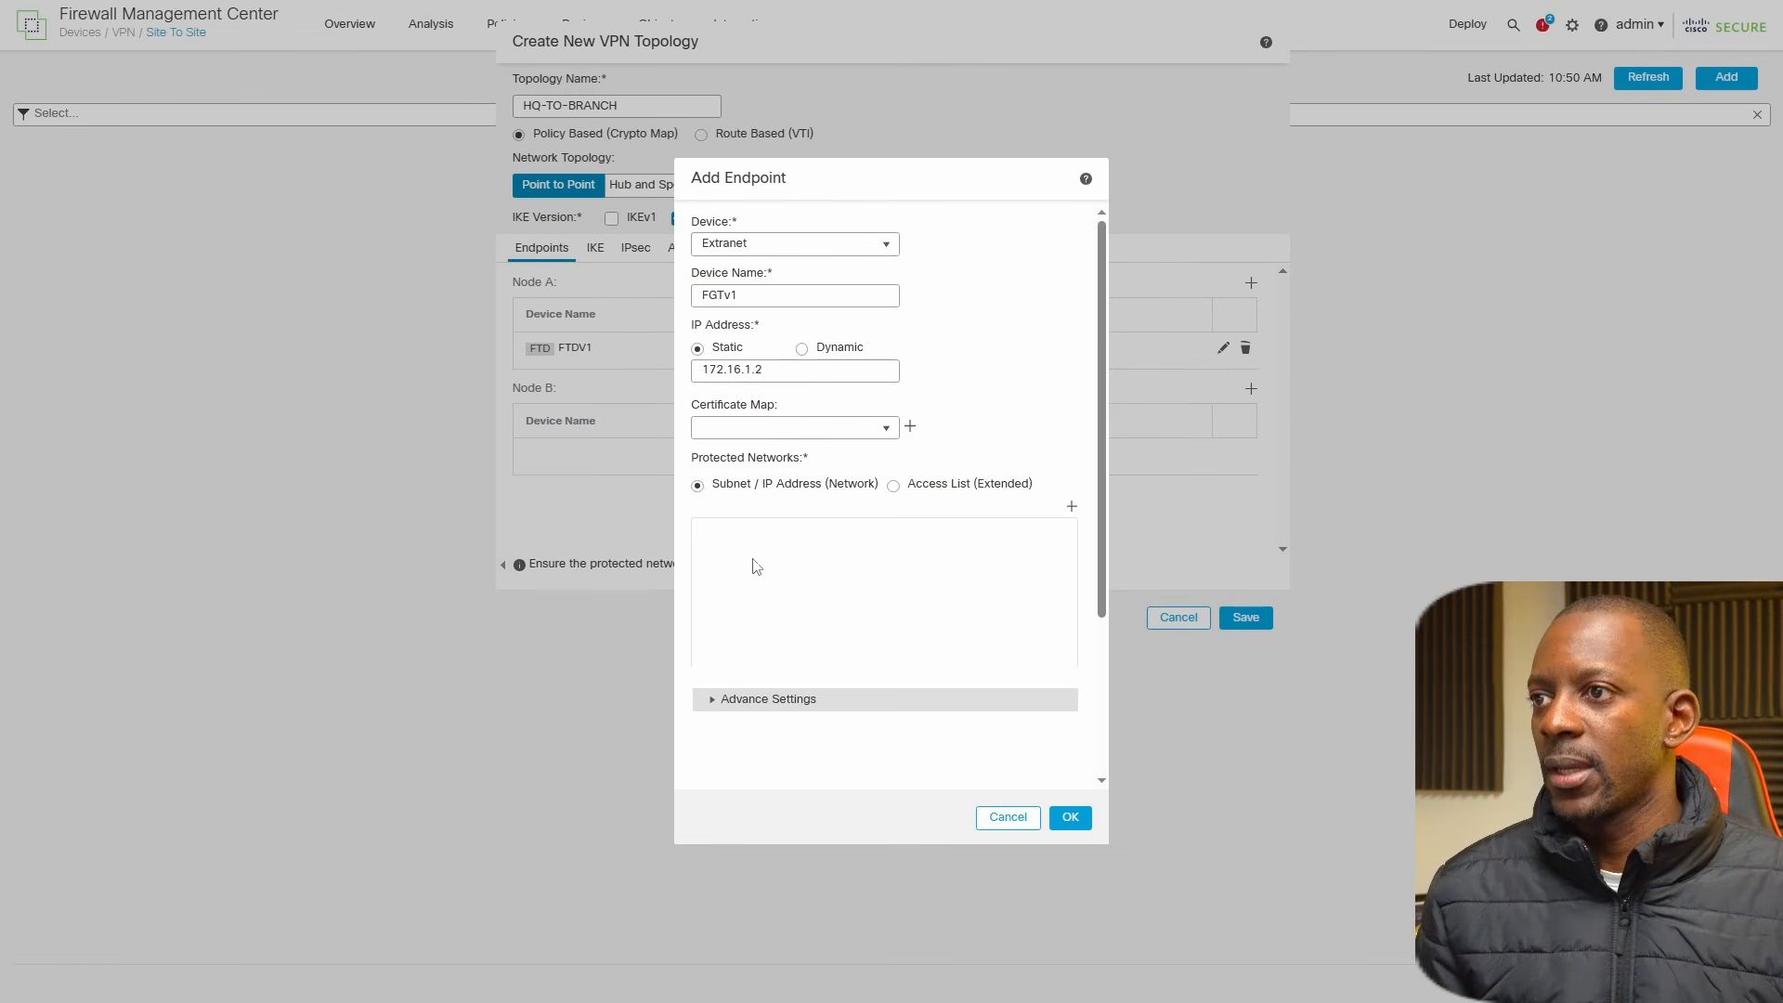
Add N_10.0.2.0_24 as the protected network for Node B and confirm the endpoint.
{"action": "left_click", "coordinate": [1071, 506]}
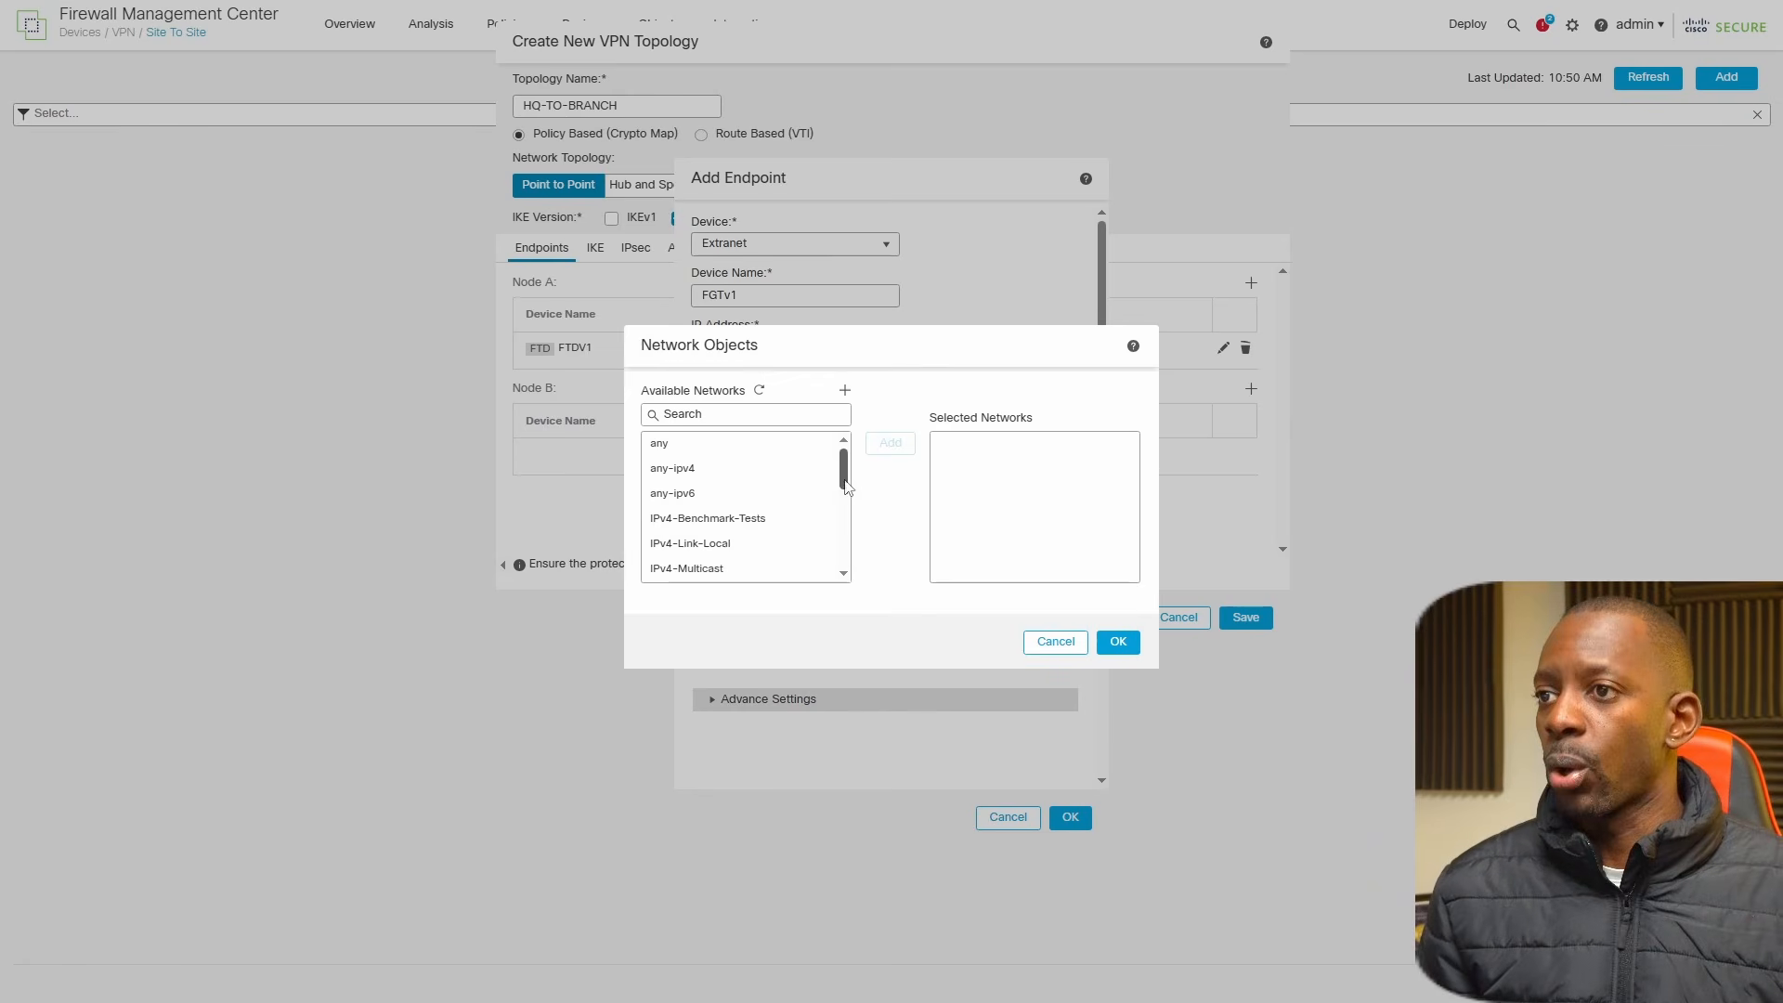
{"action": "left_click_drag", "start_coordinate": [844, 471], "coordinate": [859, 555]}
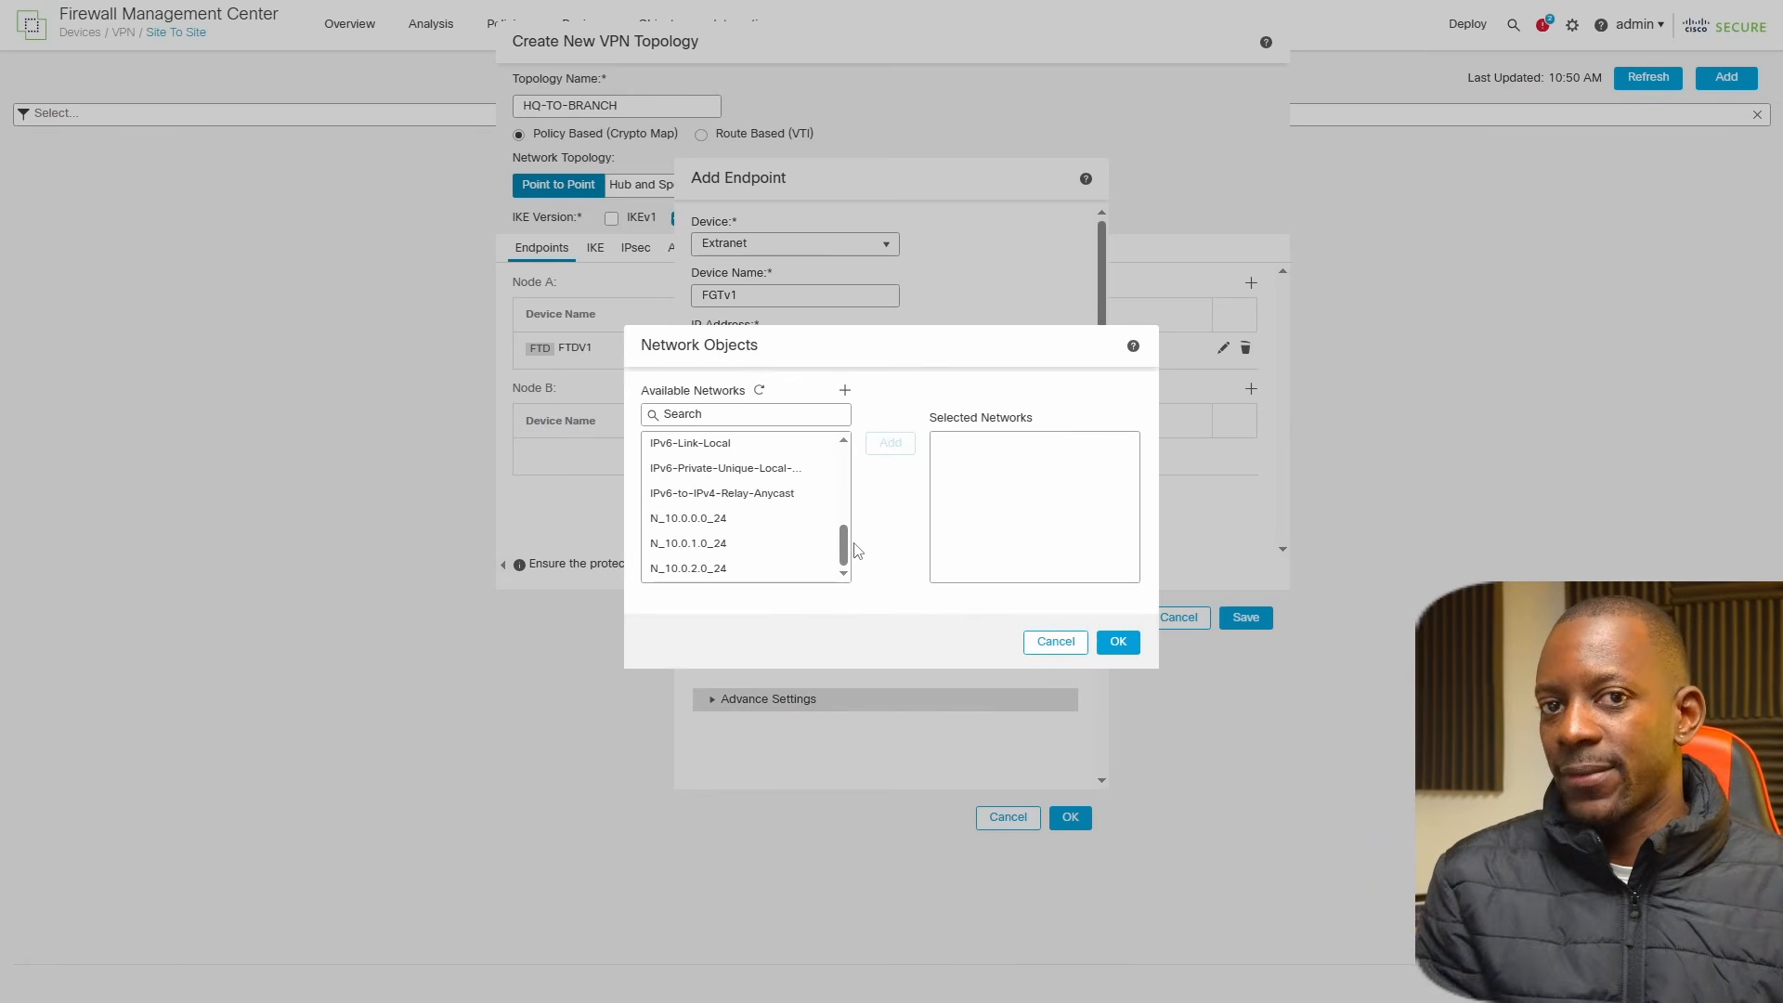
{"action": "left_click", "coordinate": [689, 570]}
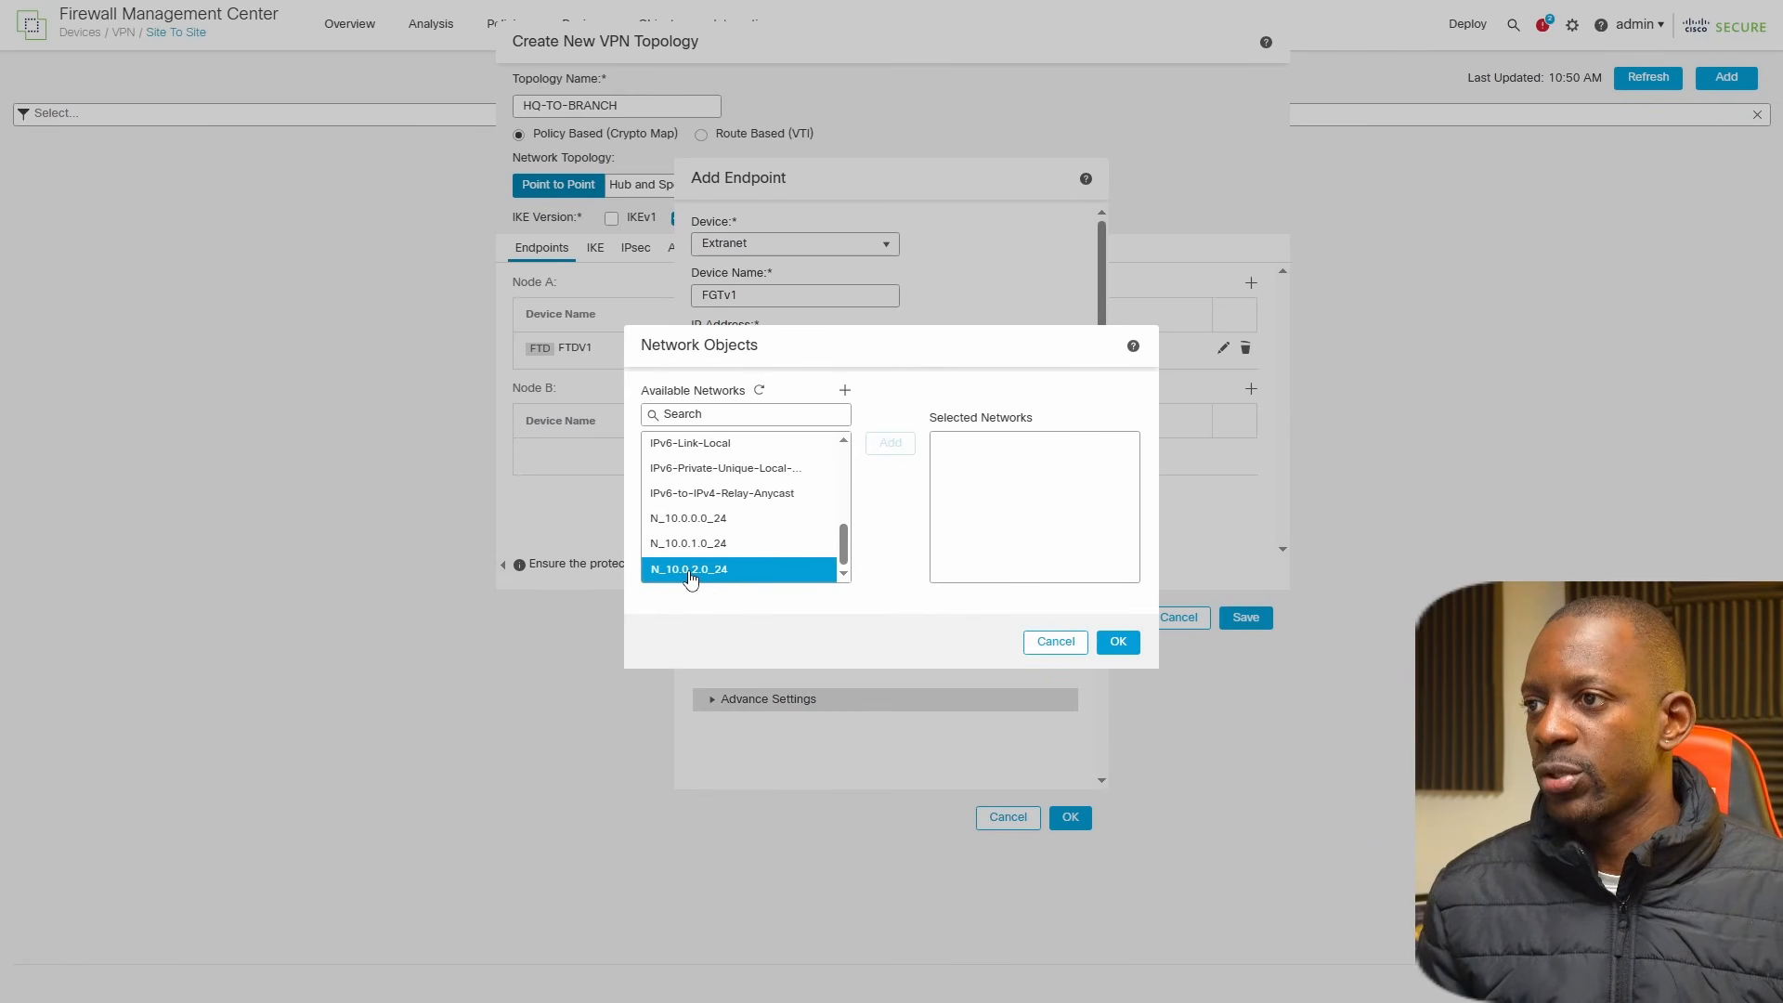
{"action": "left_click", "coordinate": [689, 576]}
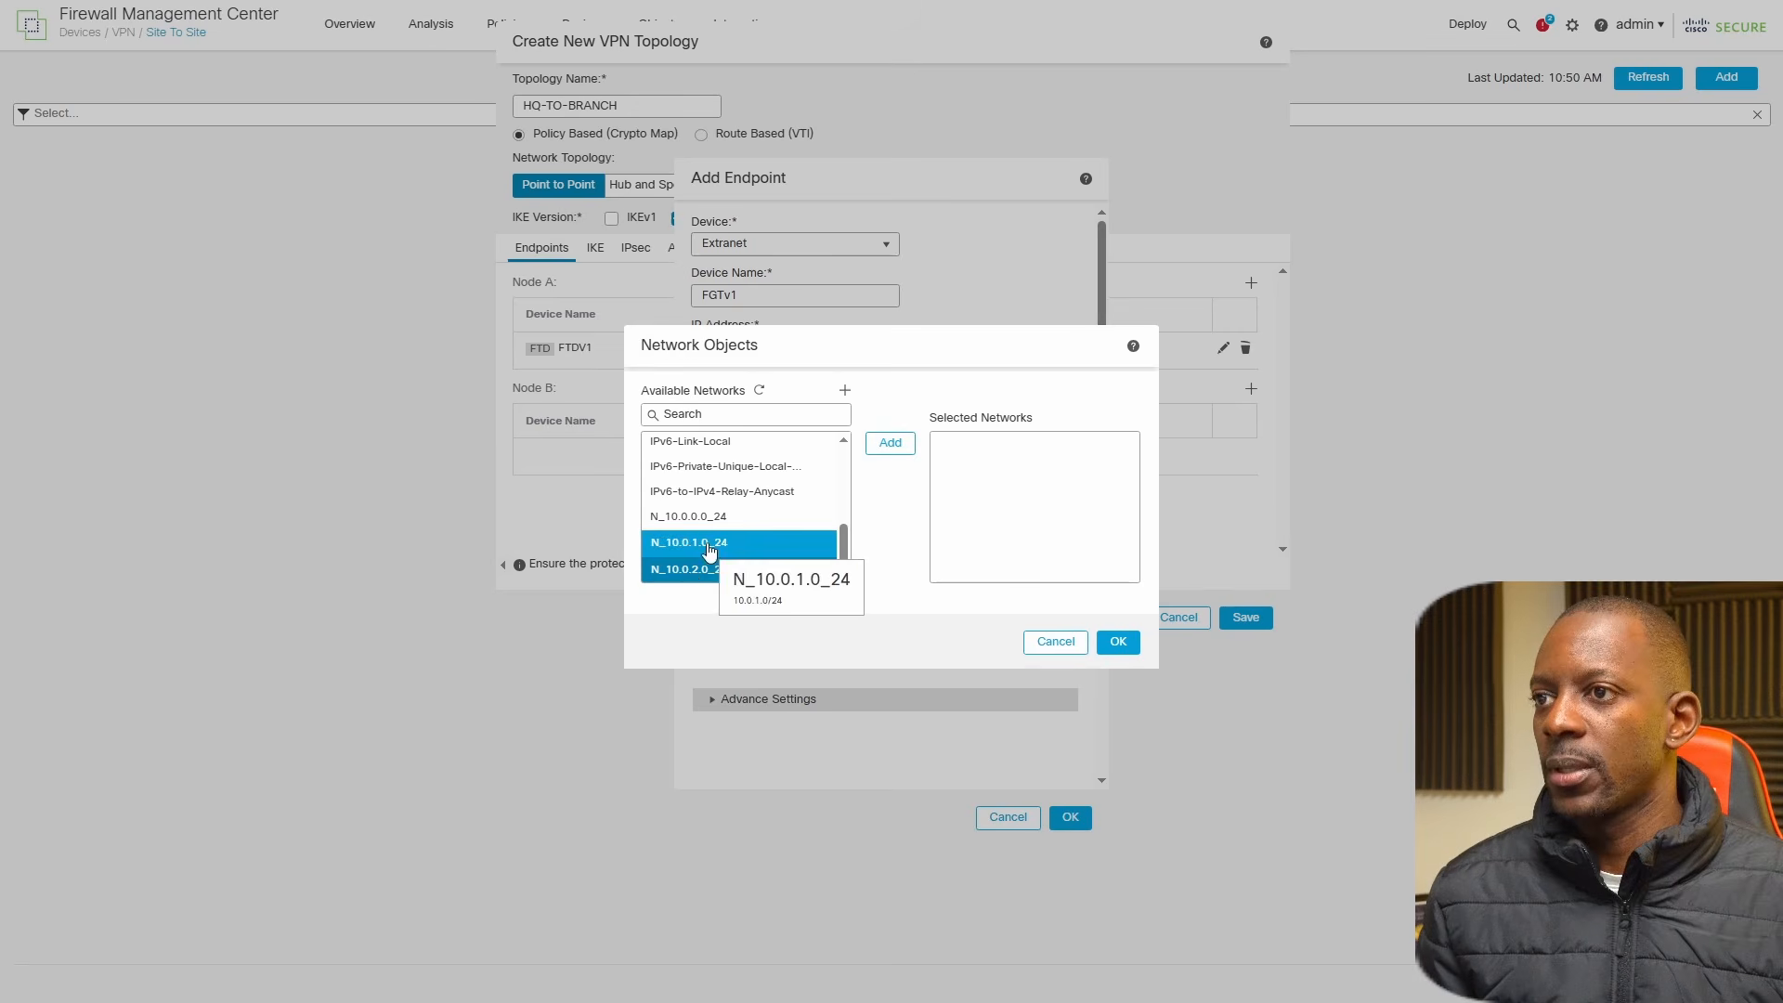
{"action": "left_click", "coordinate": [899, 448]}
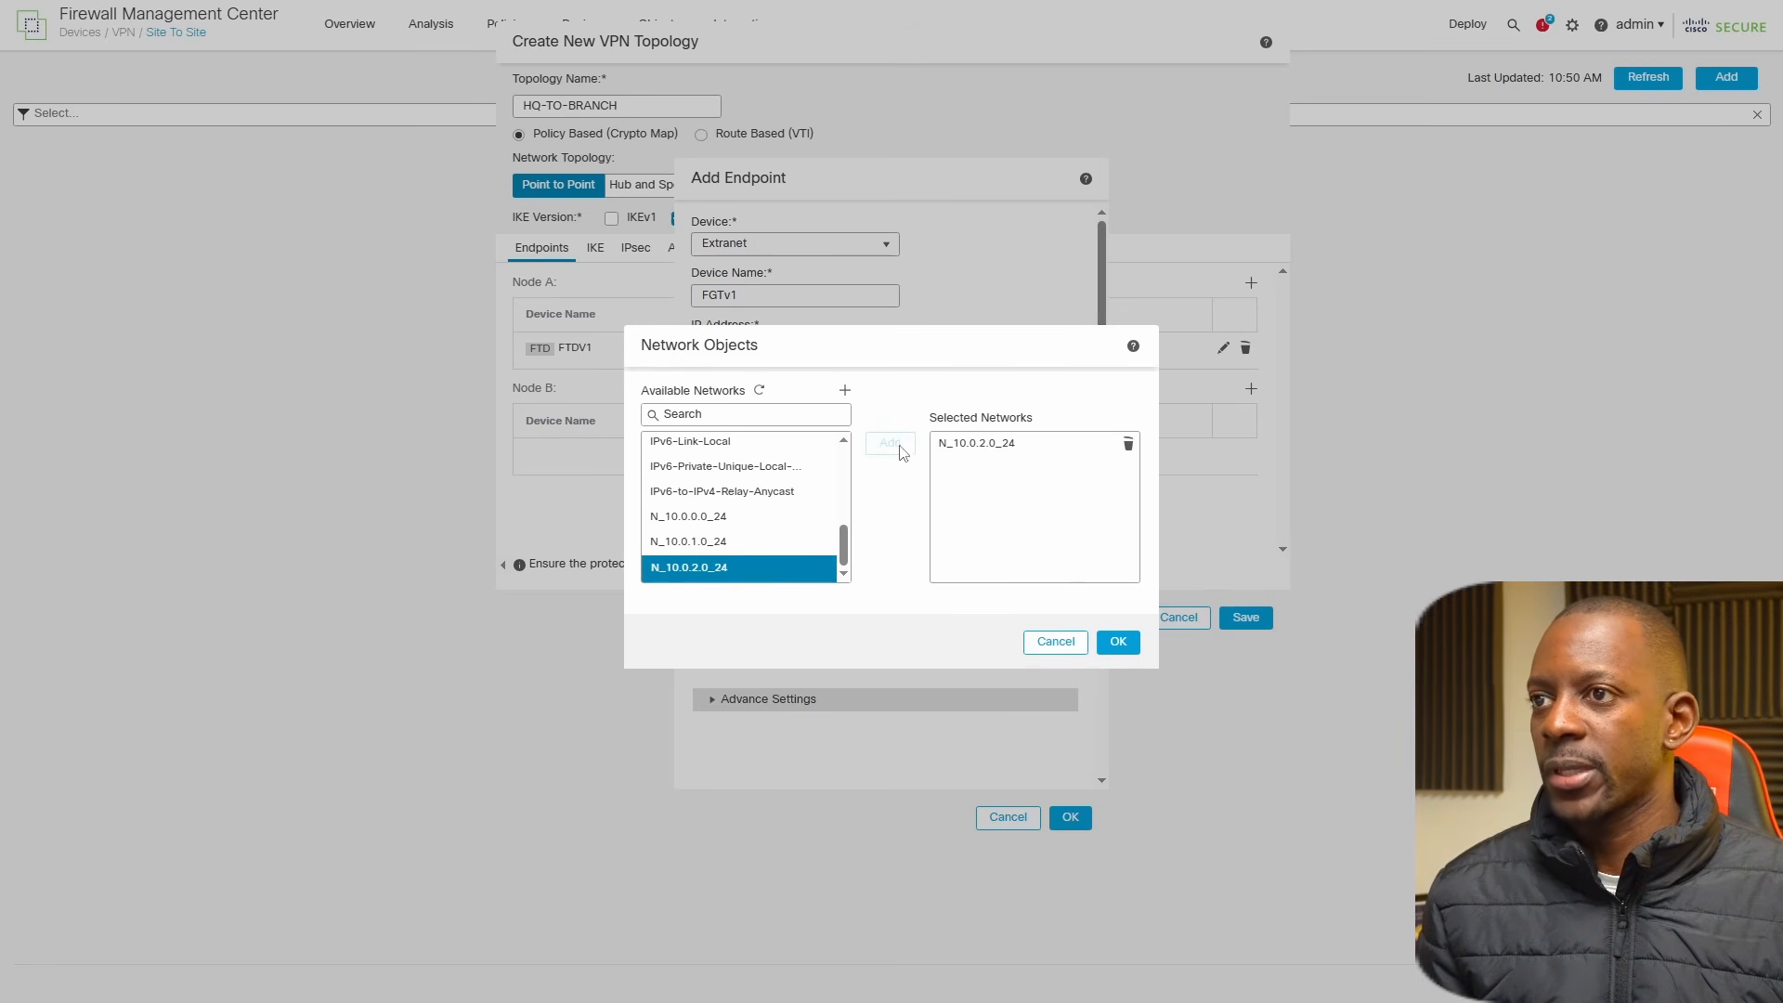
{"action": "left_click", "coordinate": [1113, 643]}
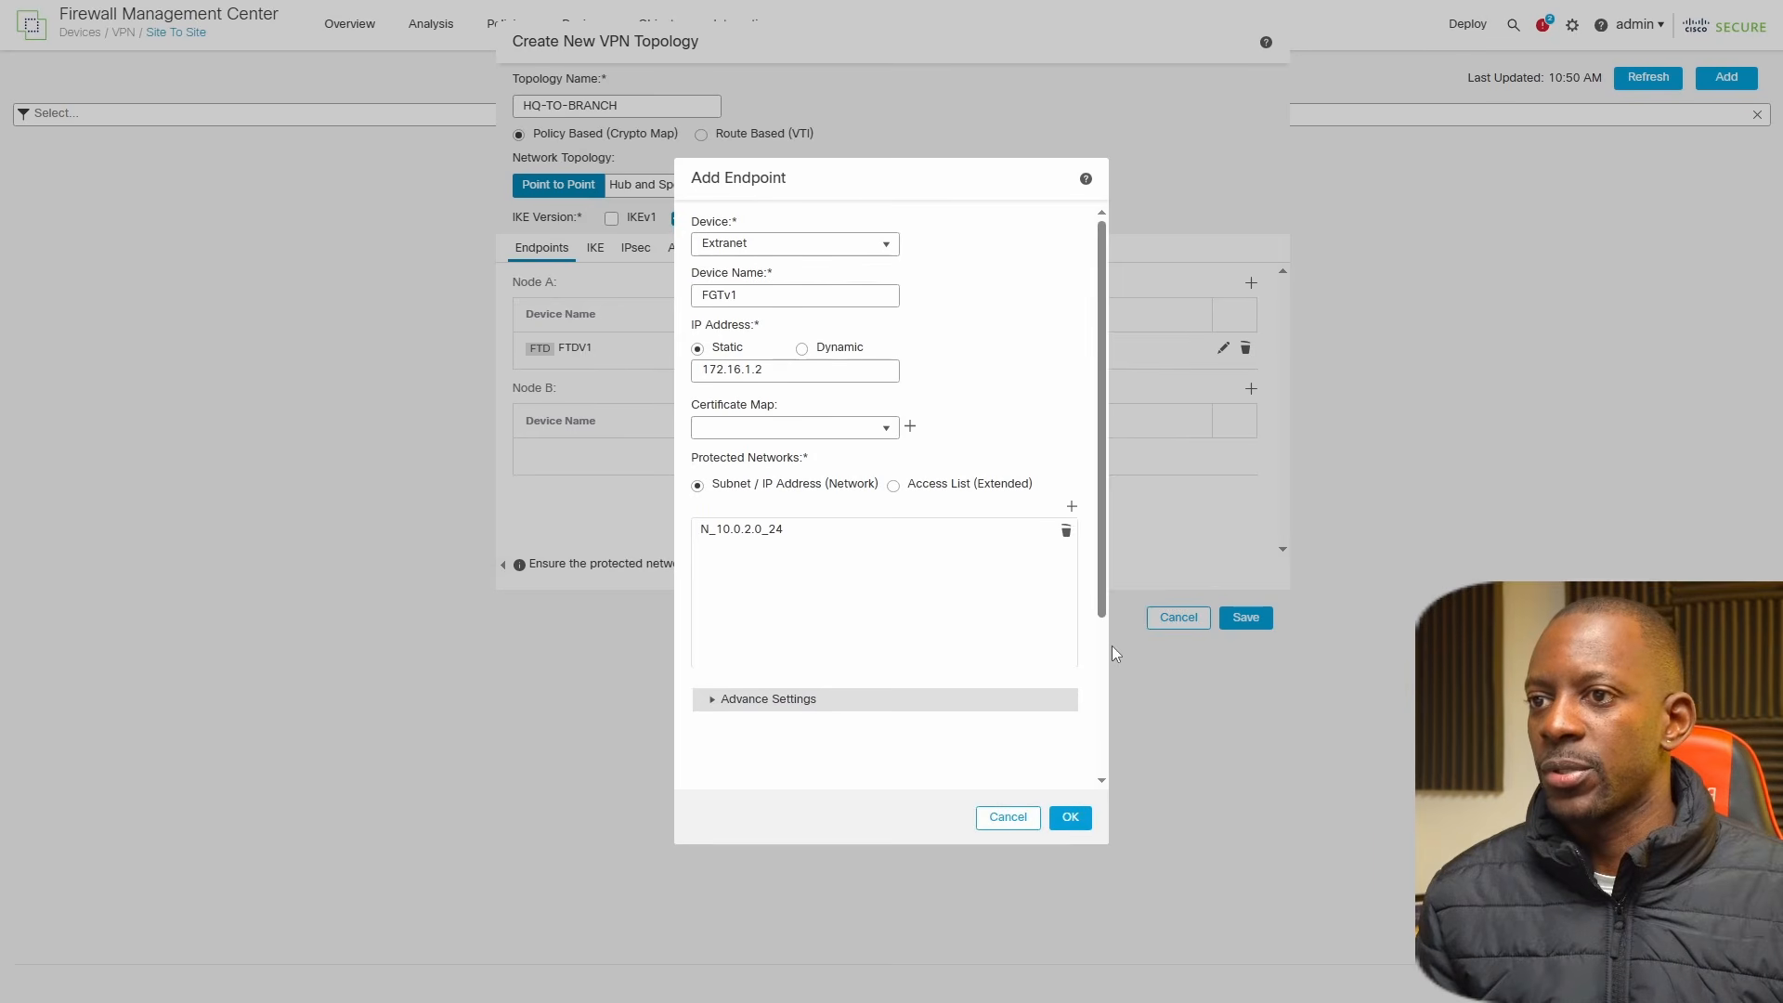
{"action": "left_click", "coordinate": [1071, 818]}
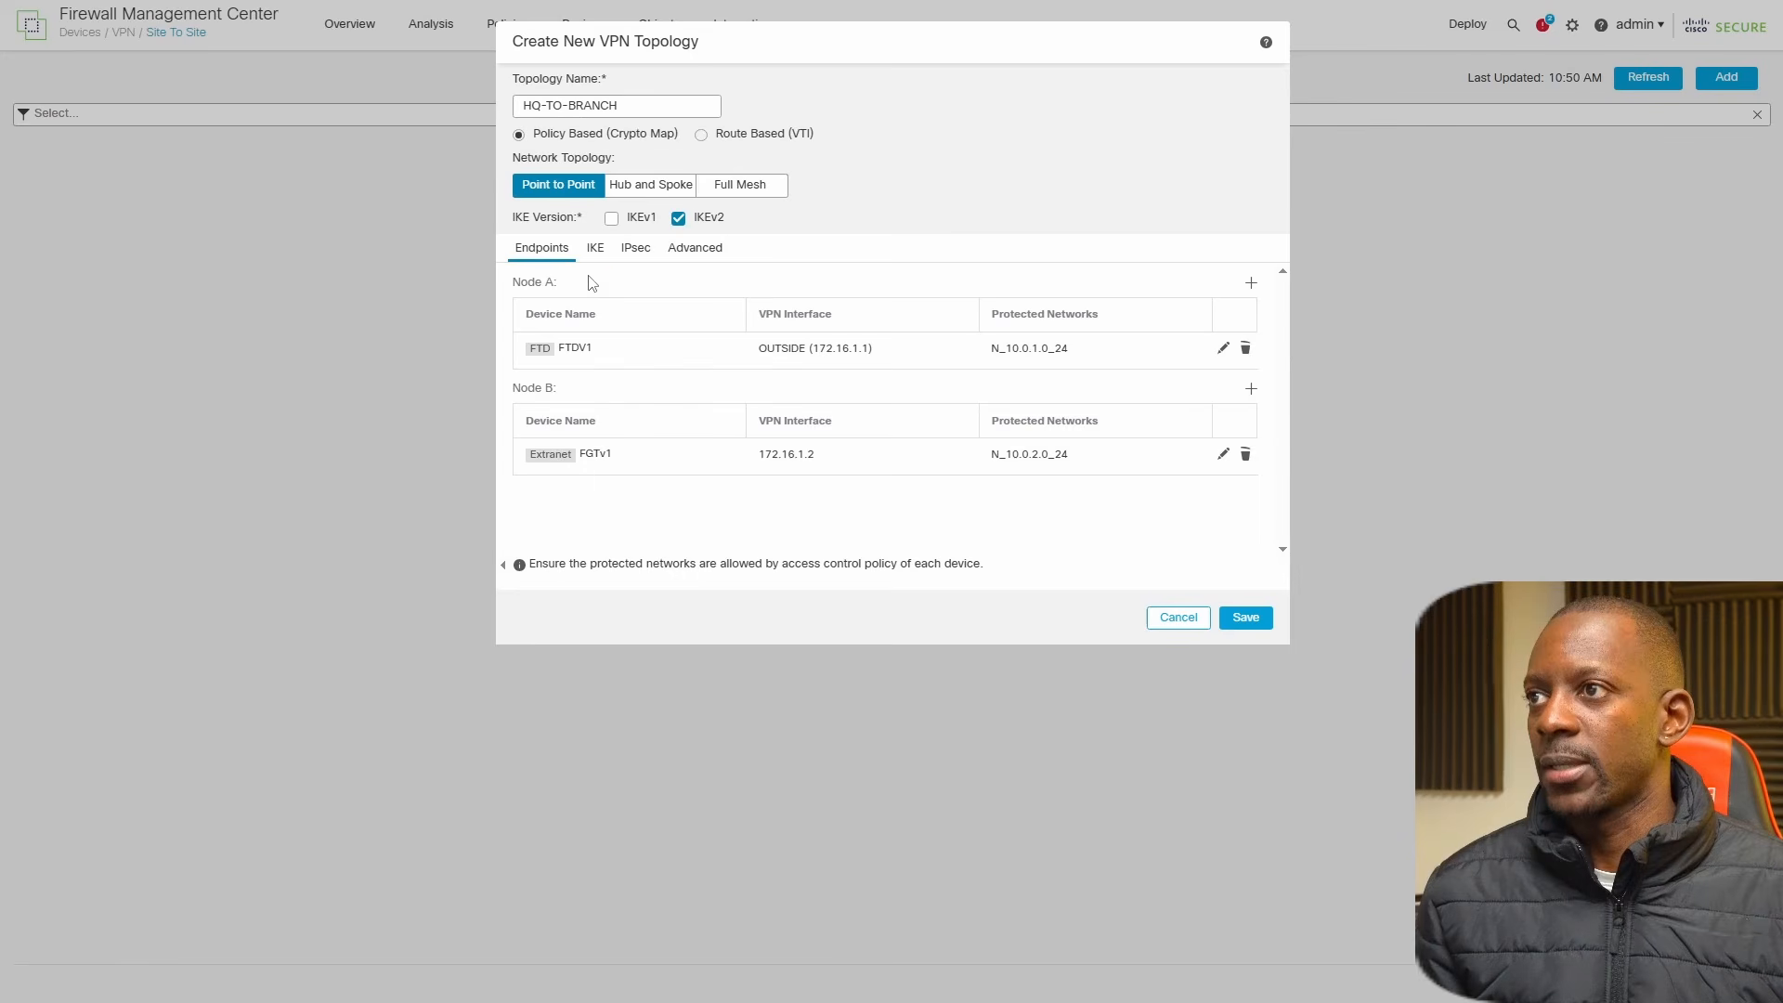
Start a new IKEv2 policy from the topology's IKEv2 settings and name it IKEV2_POLICY.
{"action": "left_click", "coordinate": [595, 248]}
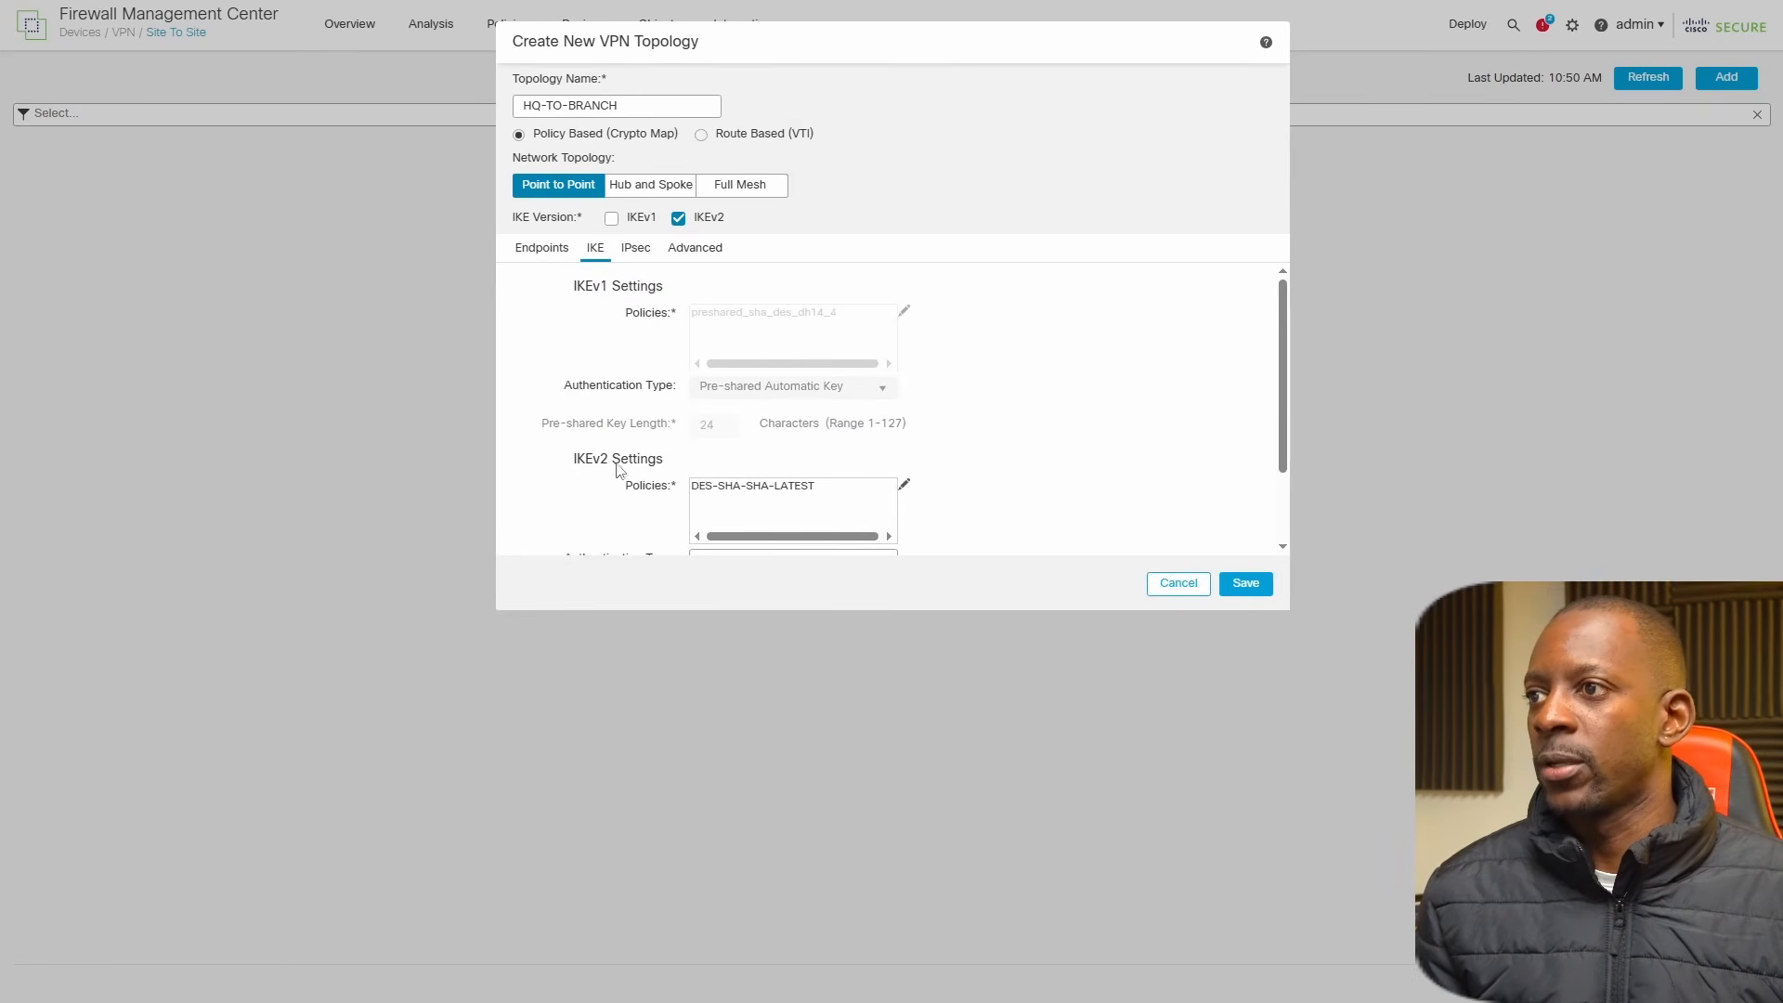
{"action": "scroll", "coordinate": [709, 462], "scroll_direction": "down", "scroll_amount": 1}
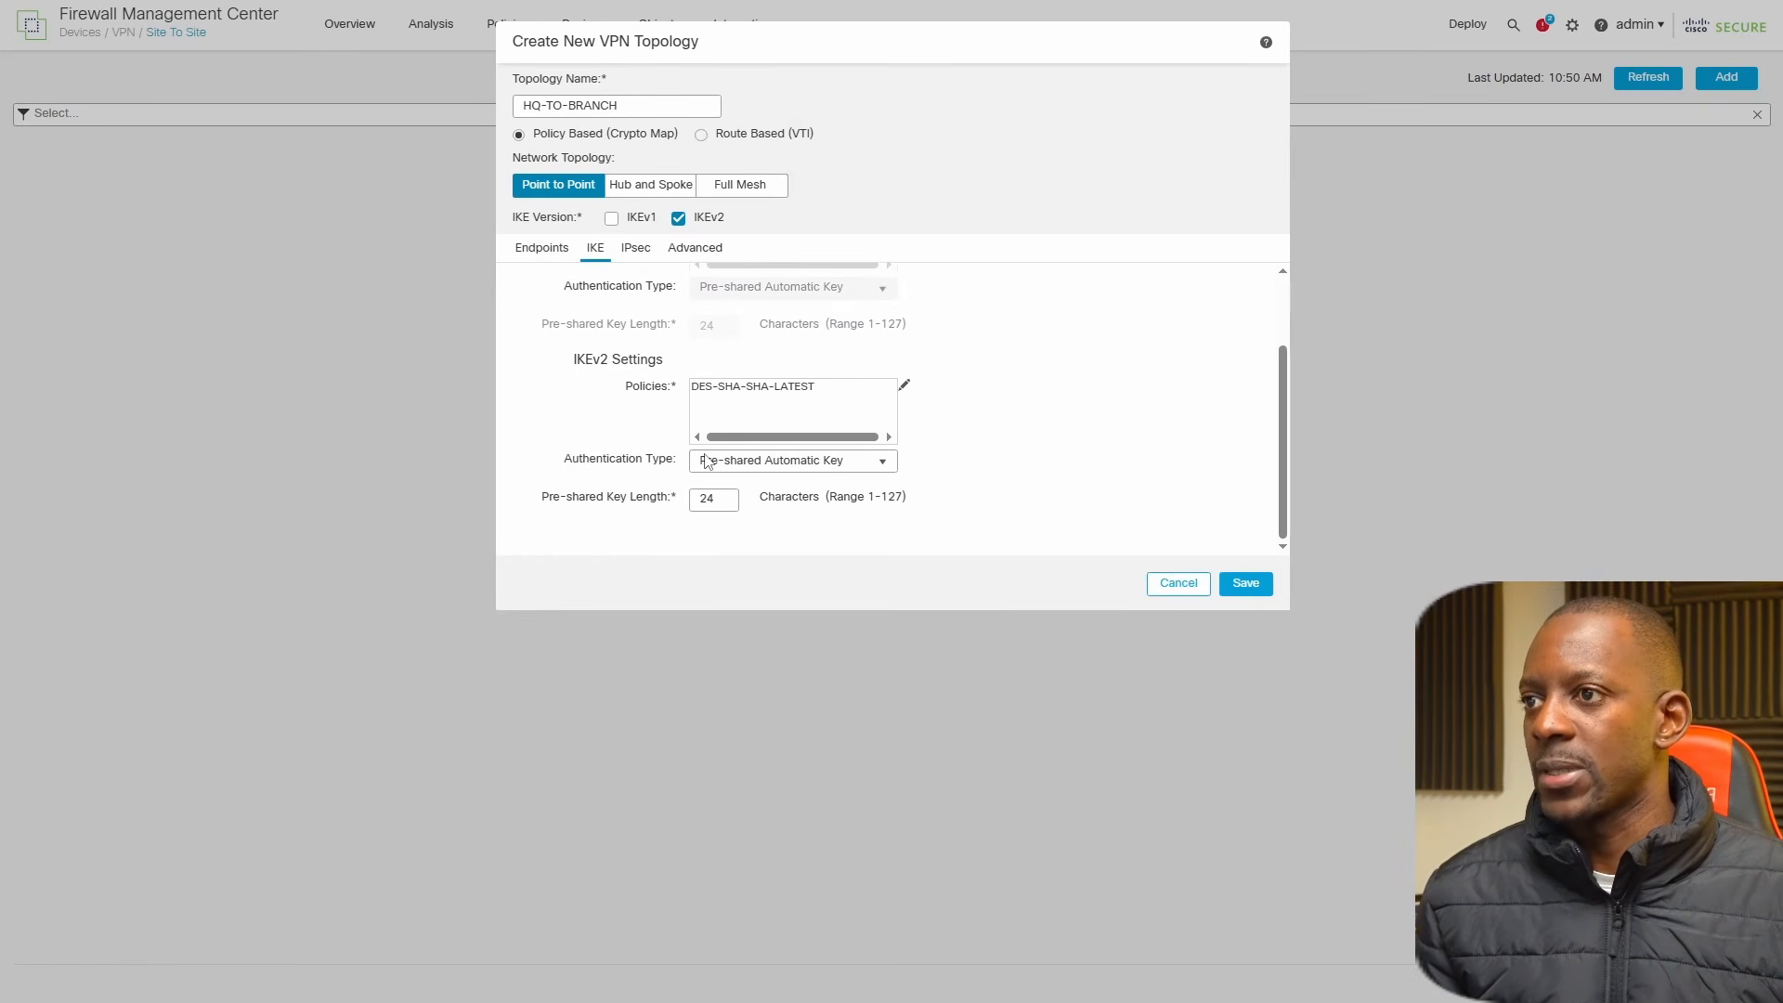
{"action": "left_click", "coordinate": [907, 387]}
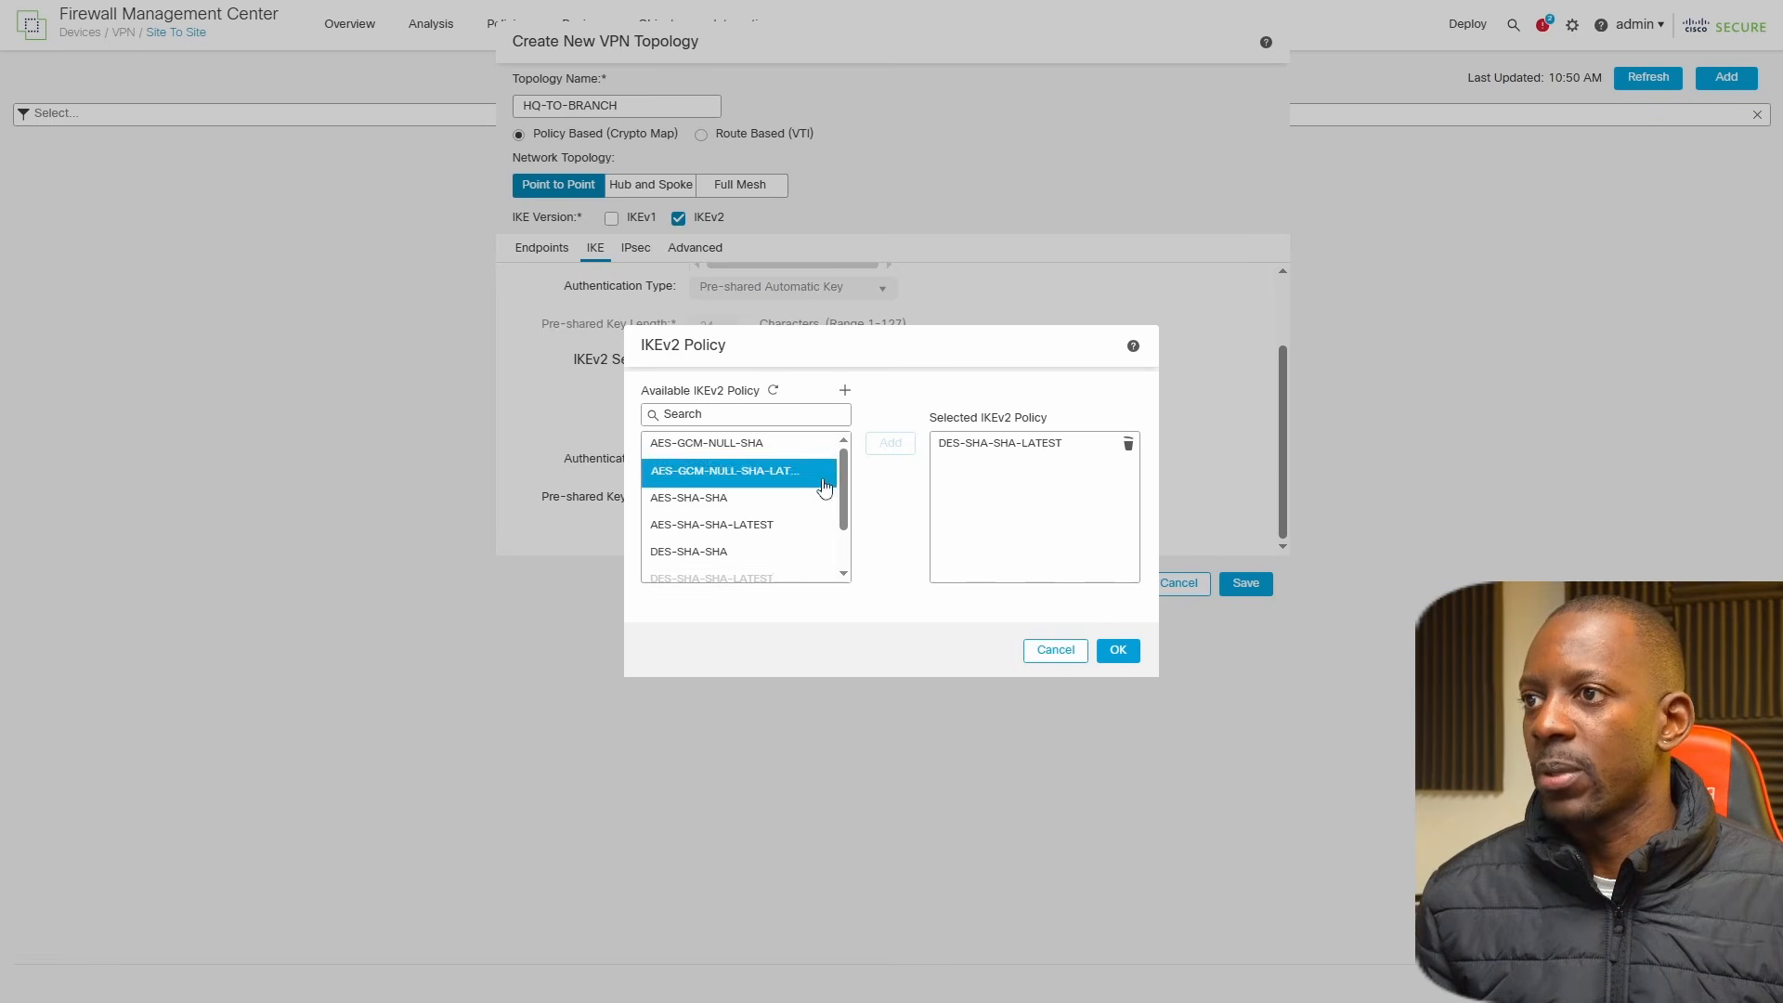
{"action": "scroll", "coordinate": [829, 573], "scroll_direction": "down", "scroll_amount": 2}
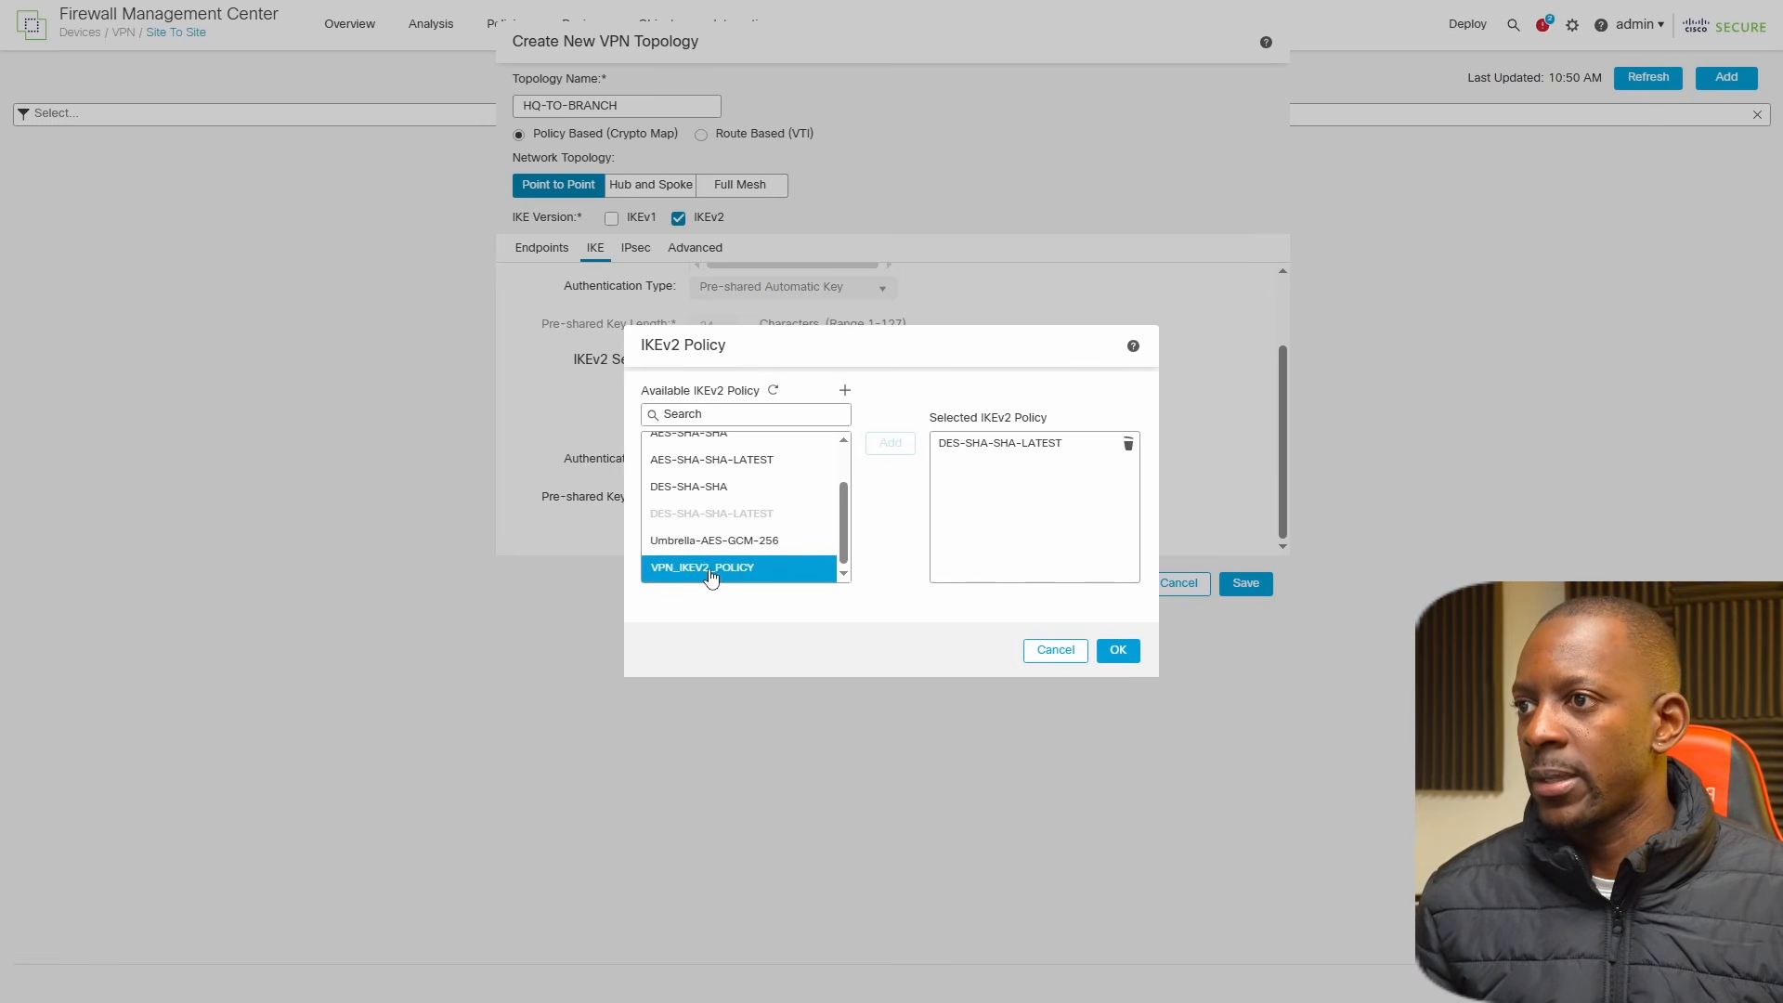
{"action": "left_click", "coordinate": [844, 392]}
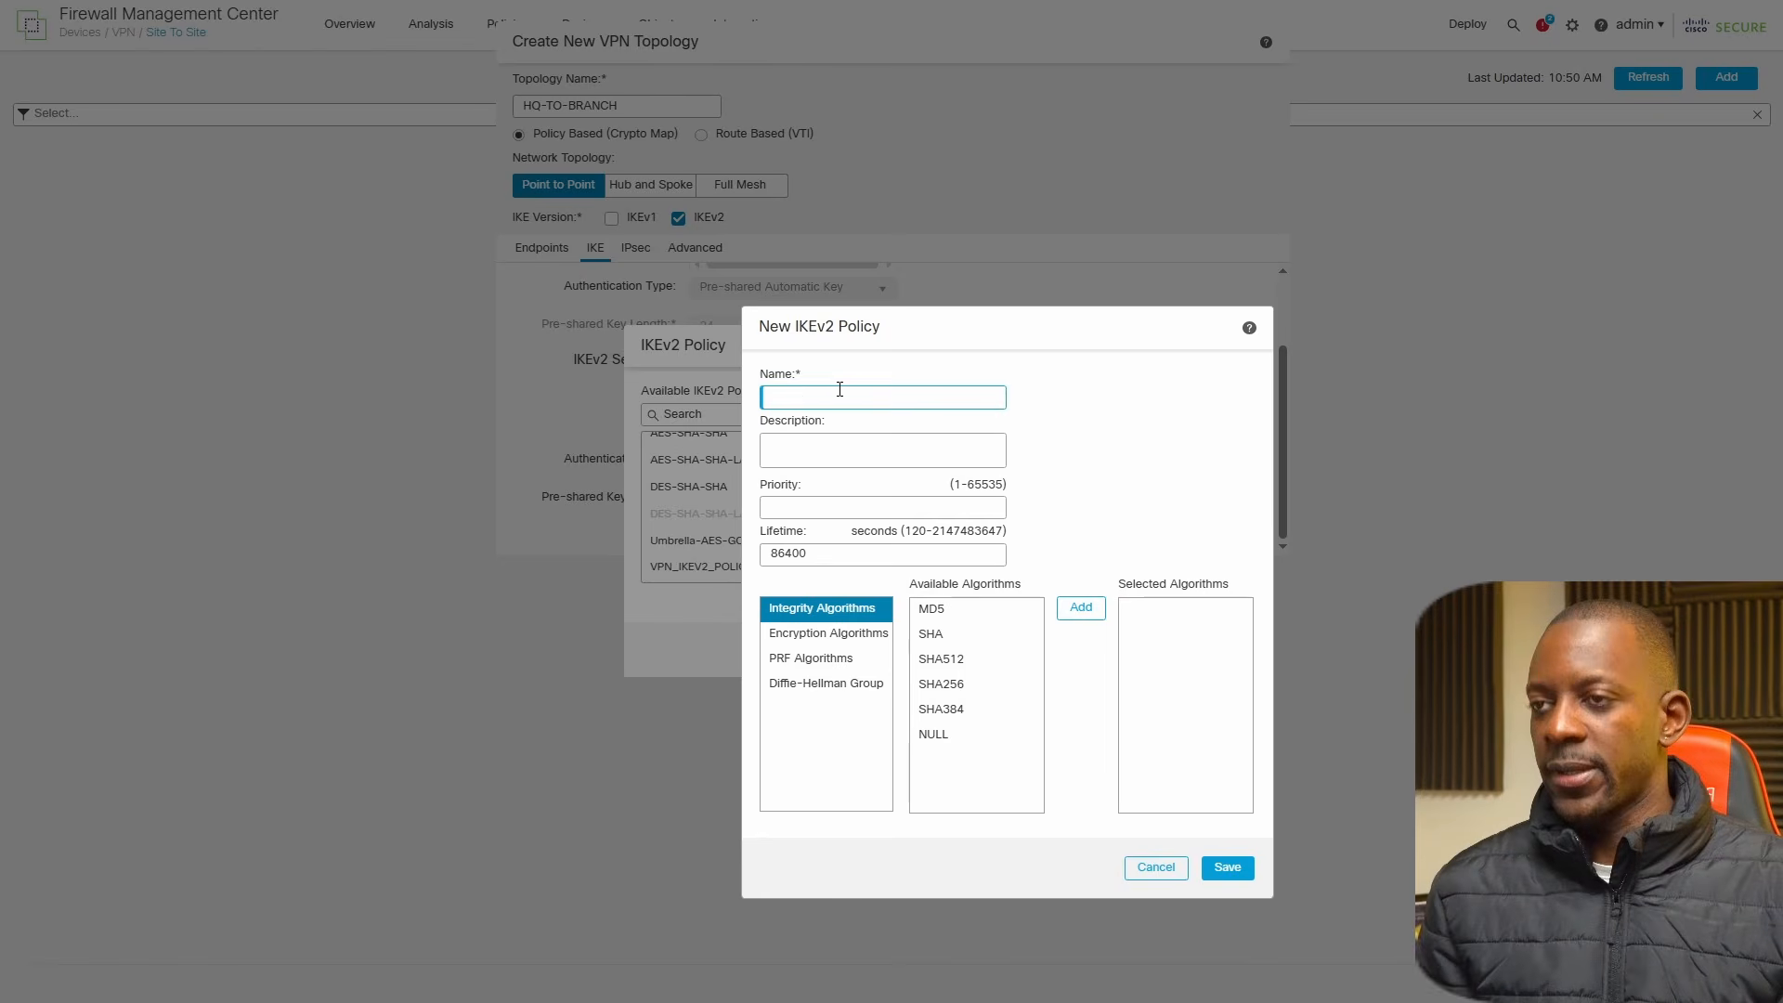
{"action": "type", "text": "ik"}
{"action": "key", "text": "BackSpace"}
{"action": "key", "text": "BackSpace"}
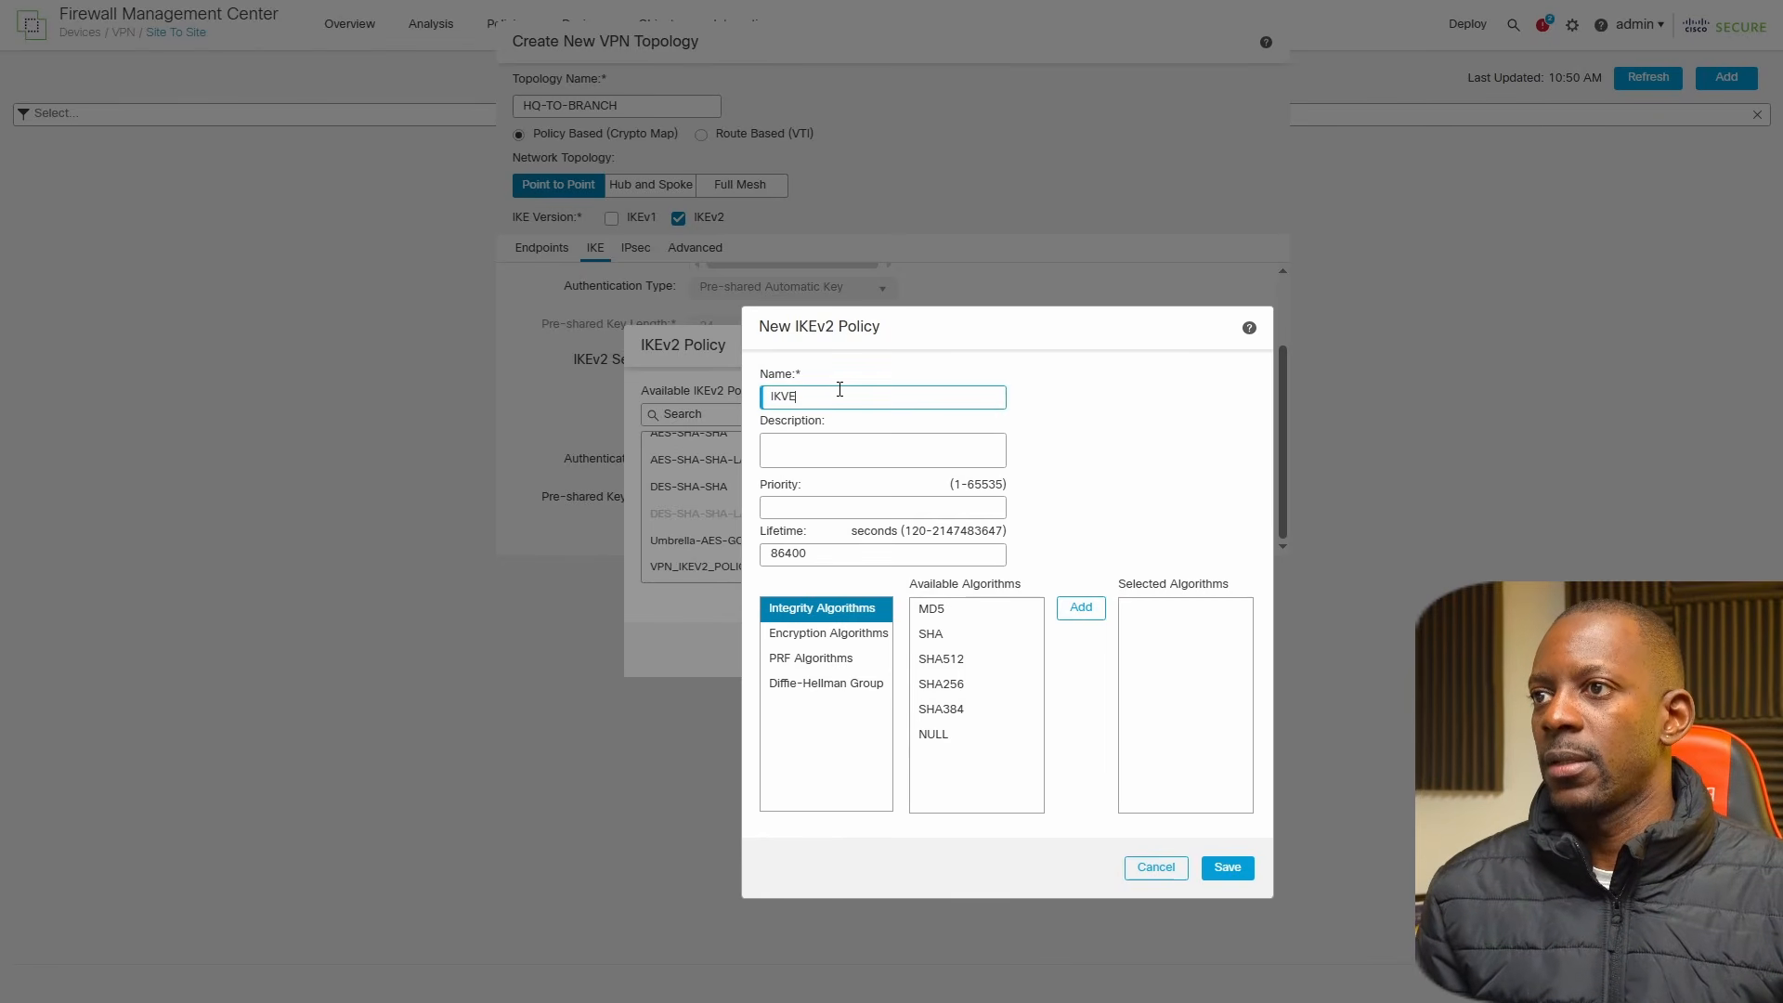
{"action": "type", "text": "IKVE2"}
{"action": "key", "text": "BackSpace"}
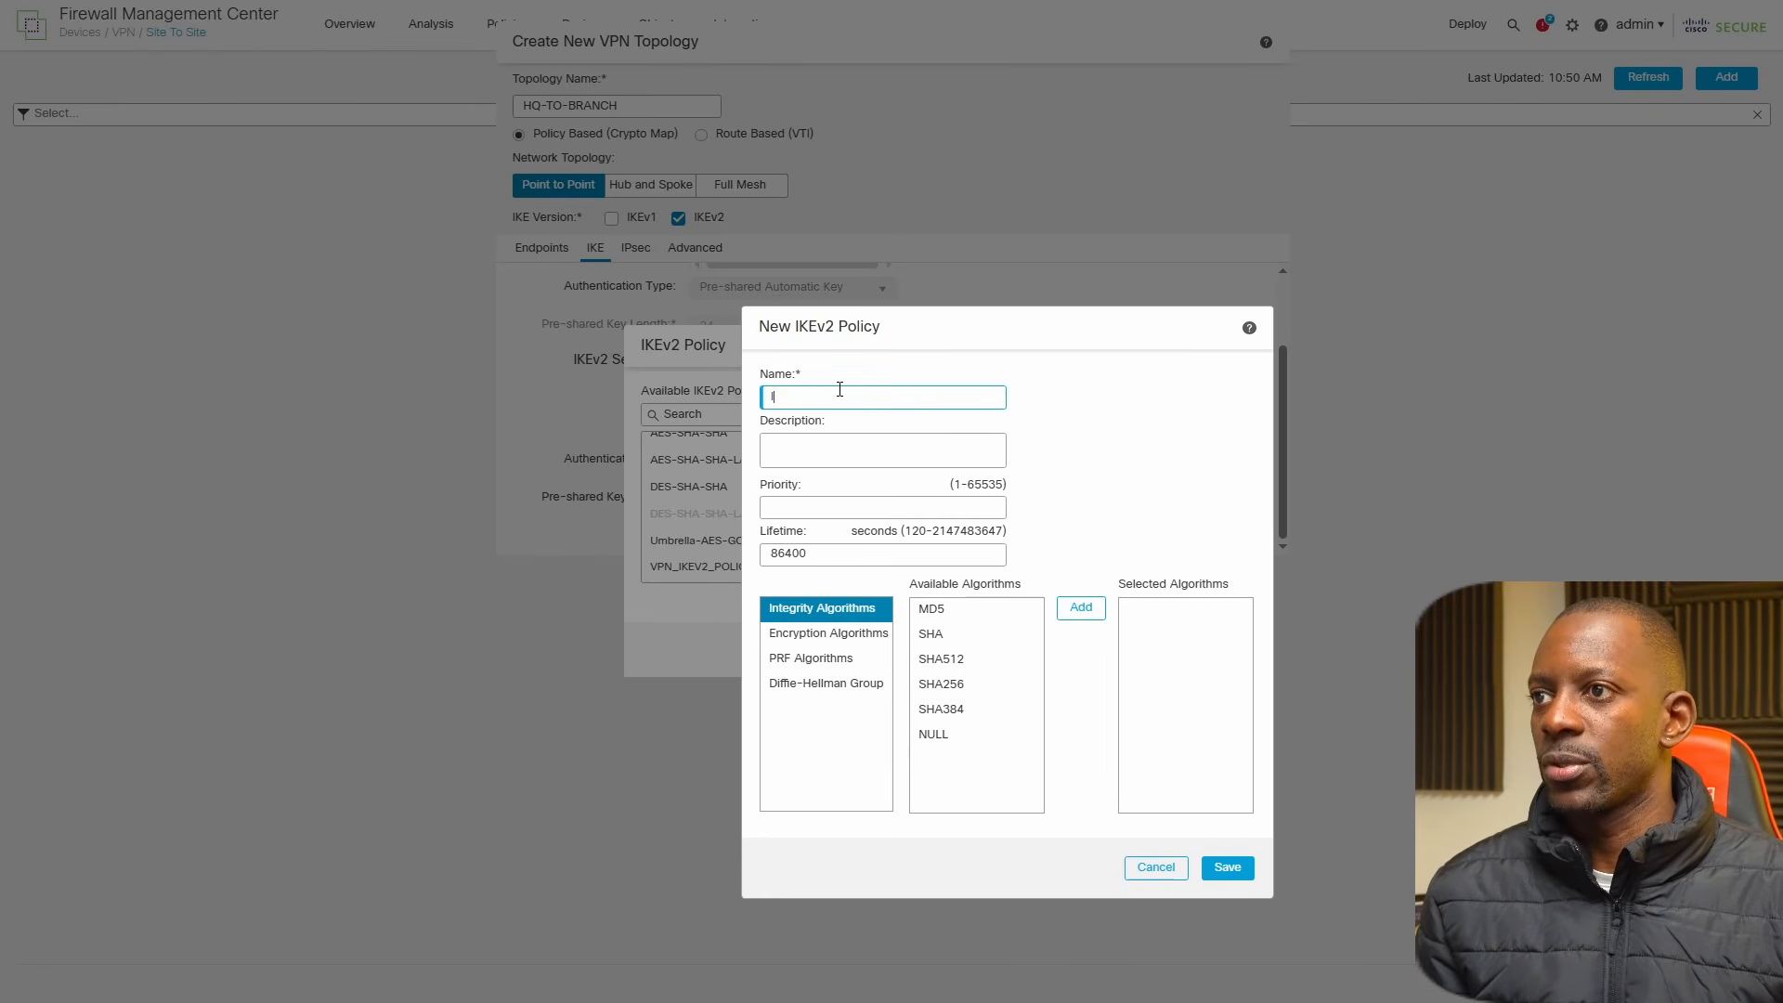
{"action": "type", "text": "KEV2_POLICY"}
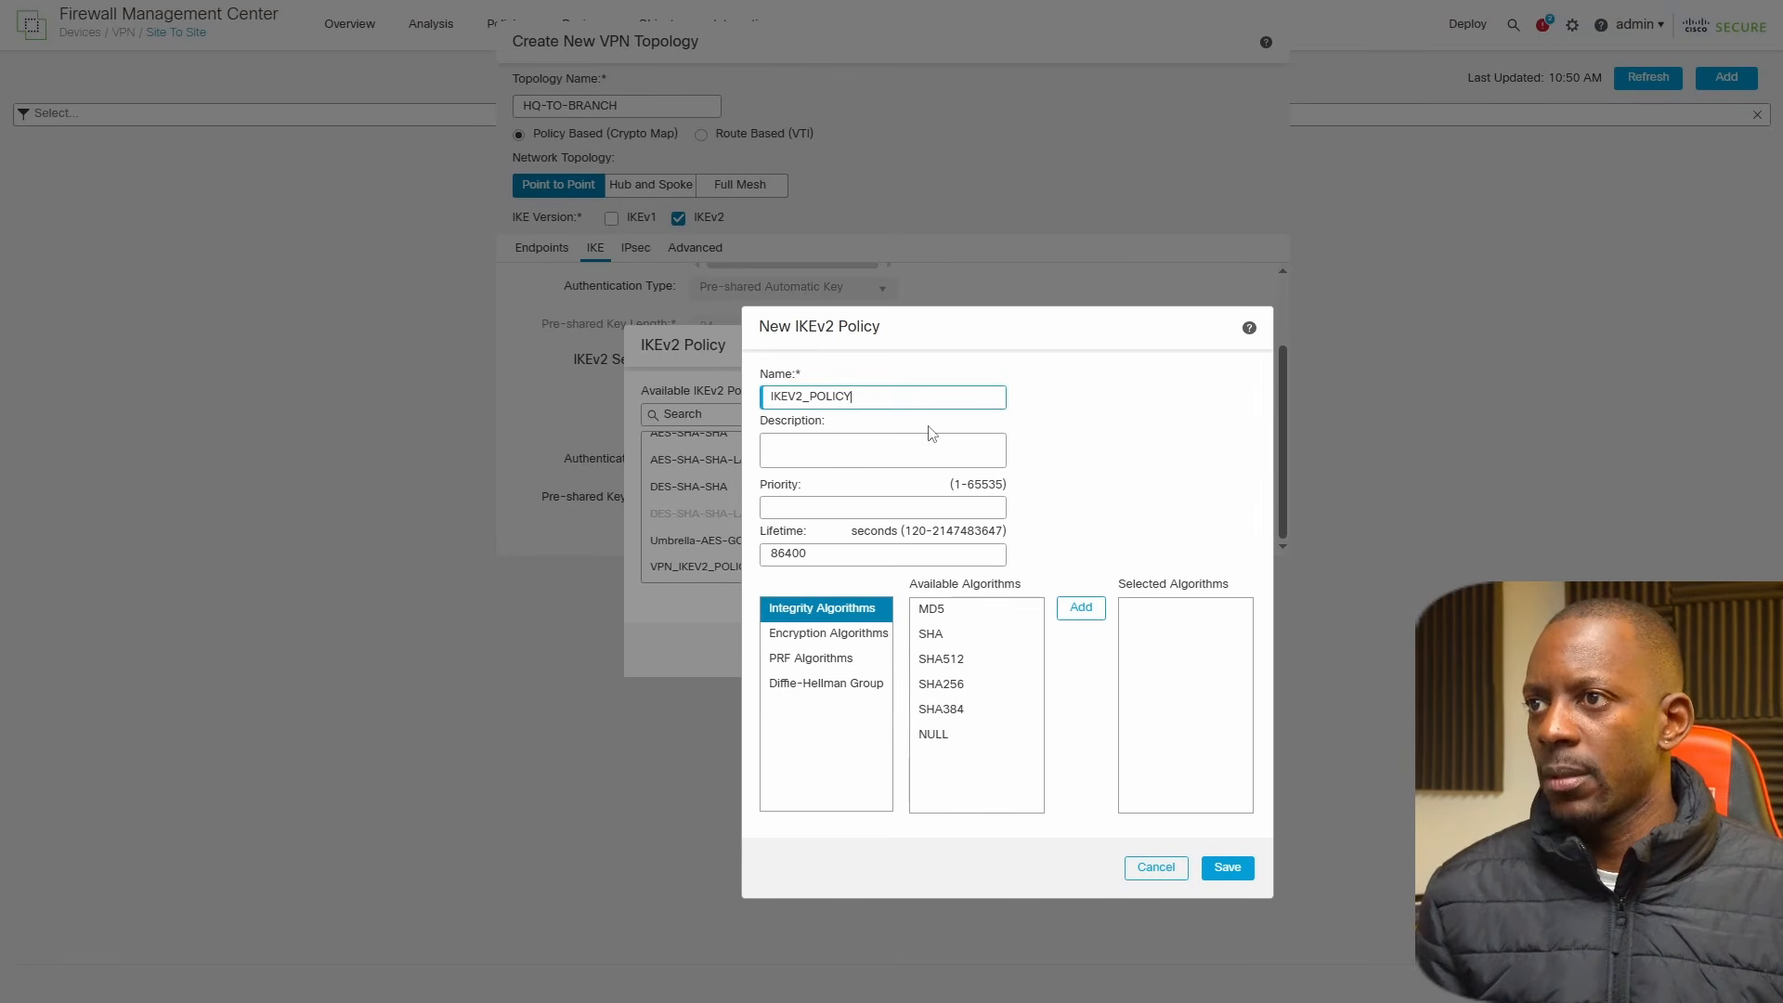
Reuse IKEV2_POLICY as the new policy's description and set its priority to 1.
{"action": "key", "text": "ctrl+a"}
{"action": "key", "text": "ctrl+c"}
{"action": "left_click", "coordinate": [821, 444]}
{"action": "key", "text": "ctrl+v"}
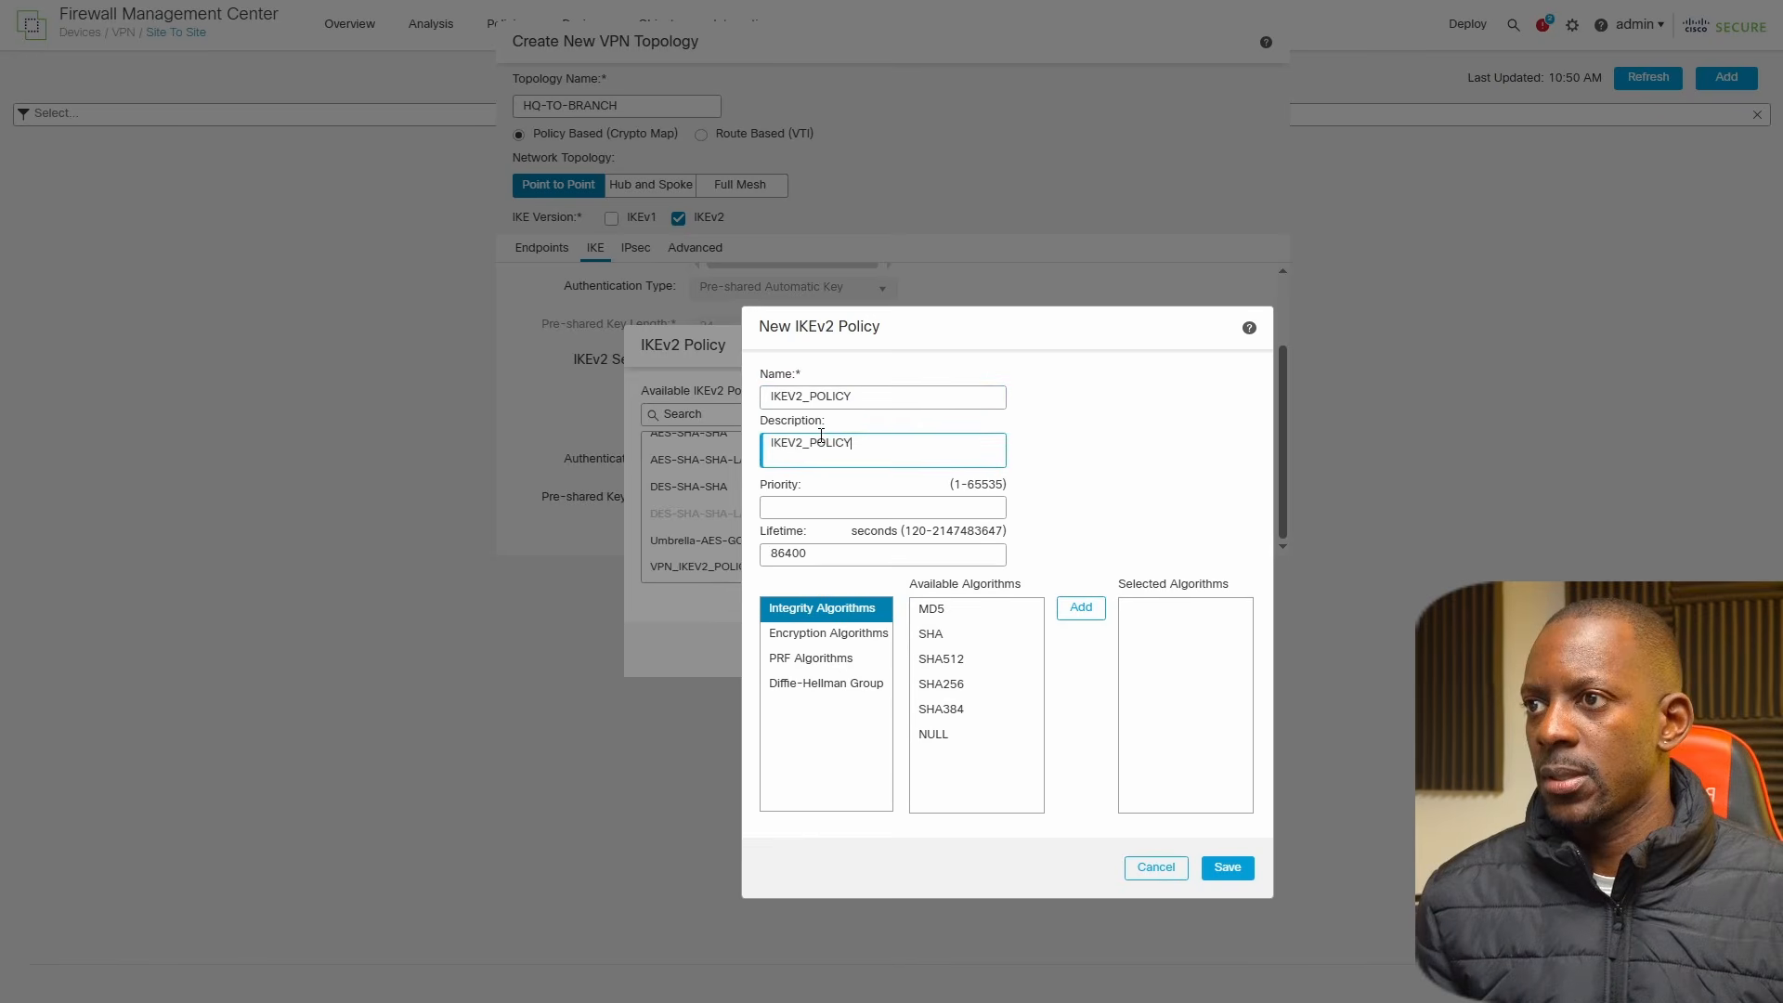
{"action": "left_click", "coordinate": [920, 507]}
{"action": "type", "text": "1"}
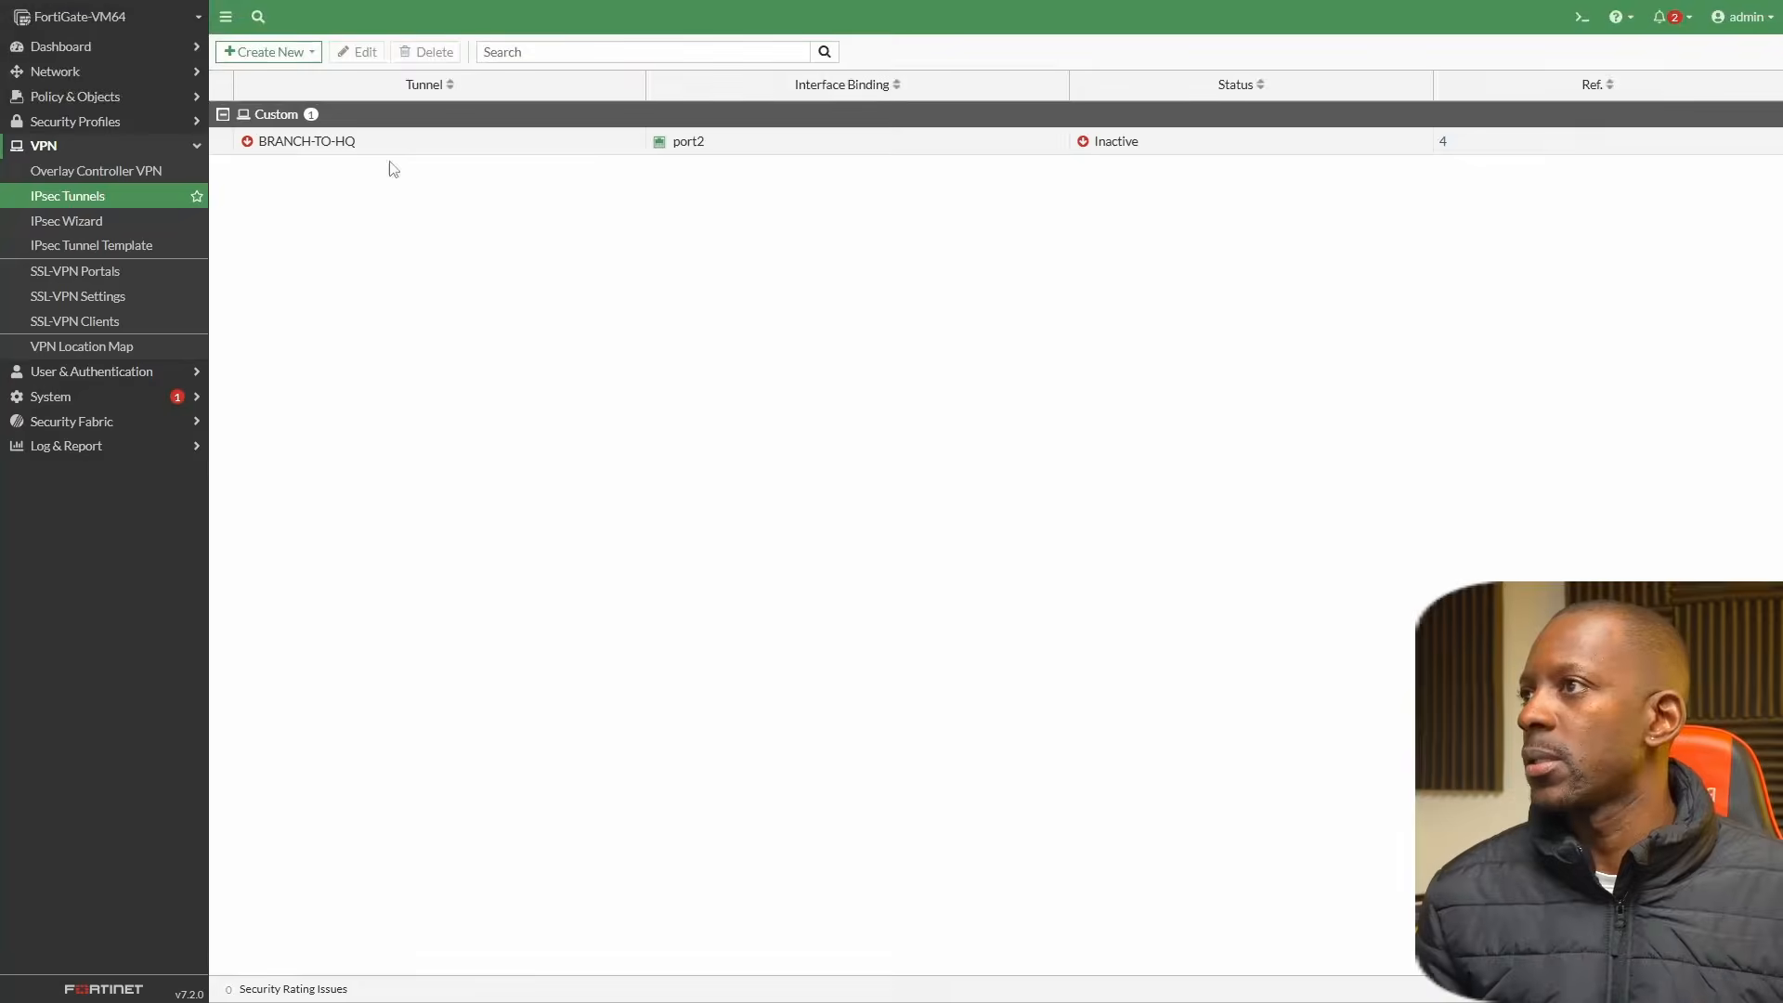
Switch to the FortiGate and open the BRANCH-TO-HQ tunnel's Phase 1 proposal to check its settings.
{"action": "left_click", "coordinate": [400, 147]}
{"action": "left_click", "coordinate": [370, 56]}
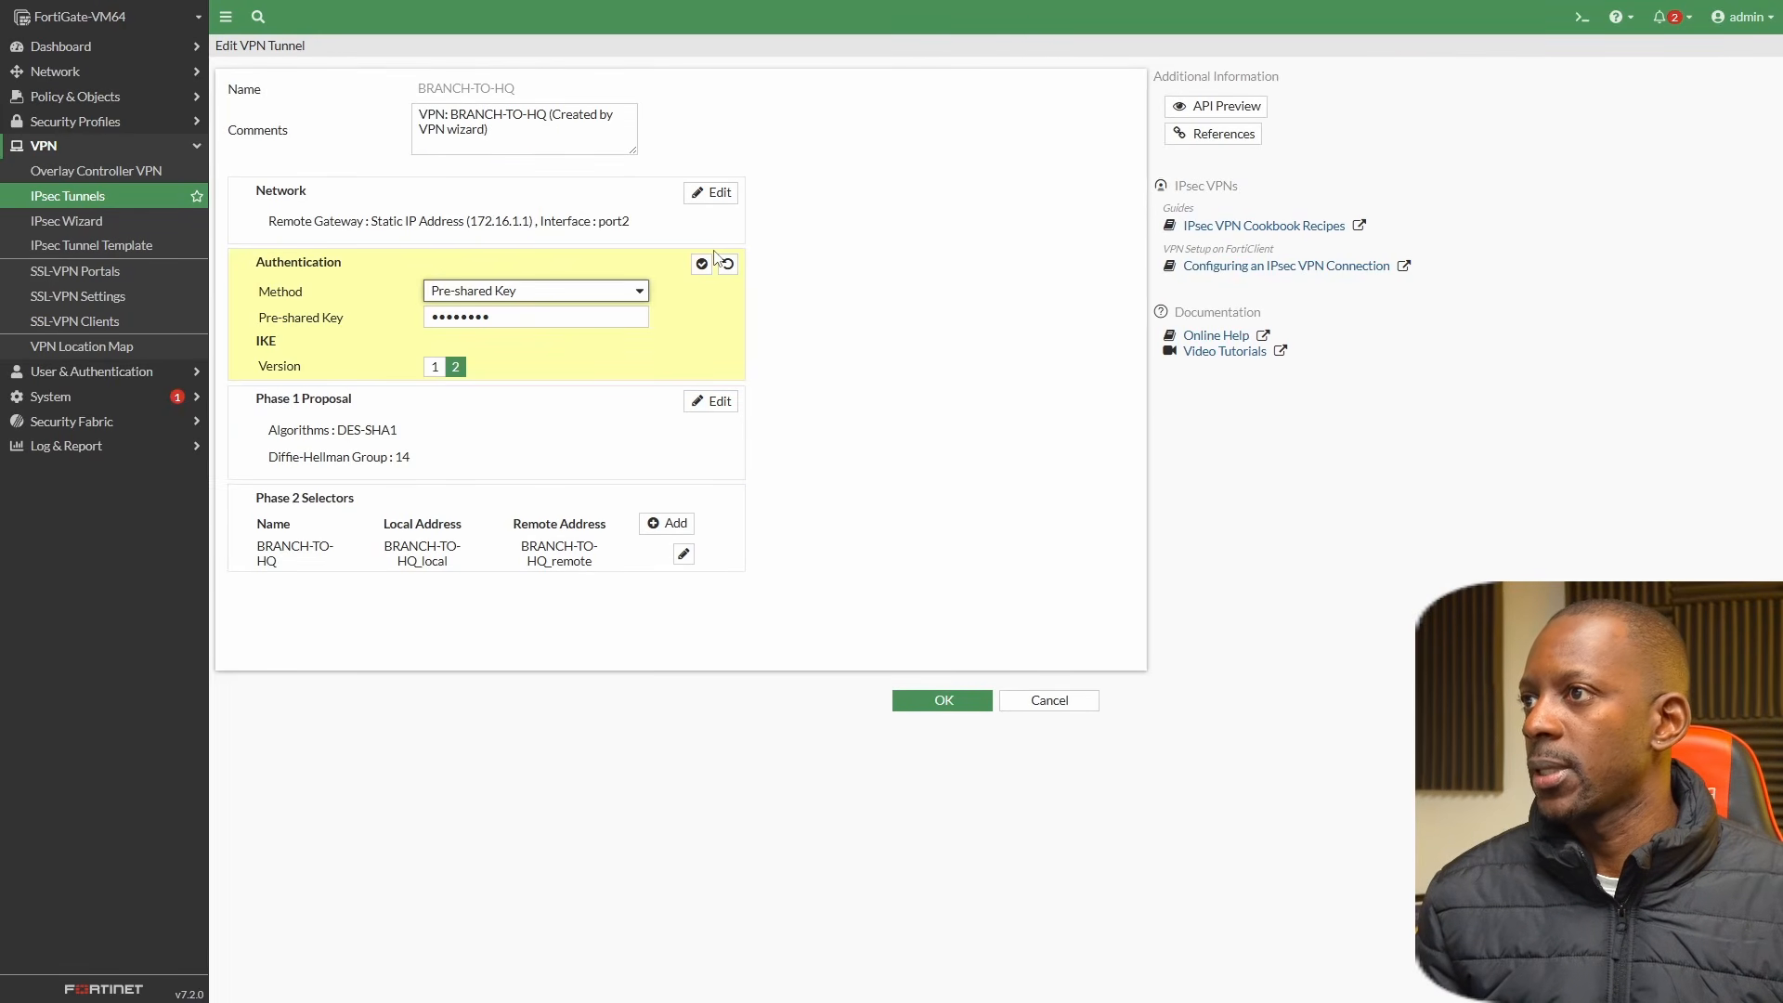
{"action": "left_click", "coordinate": [717, 404]}
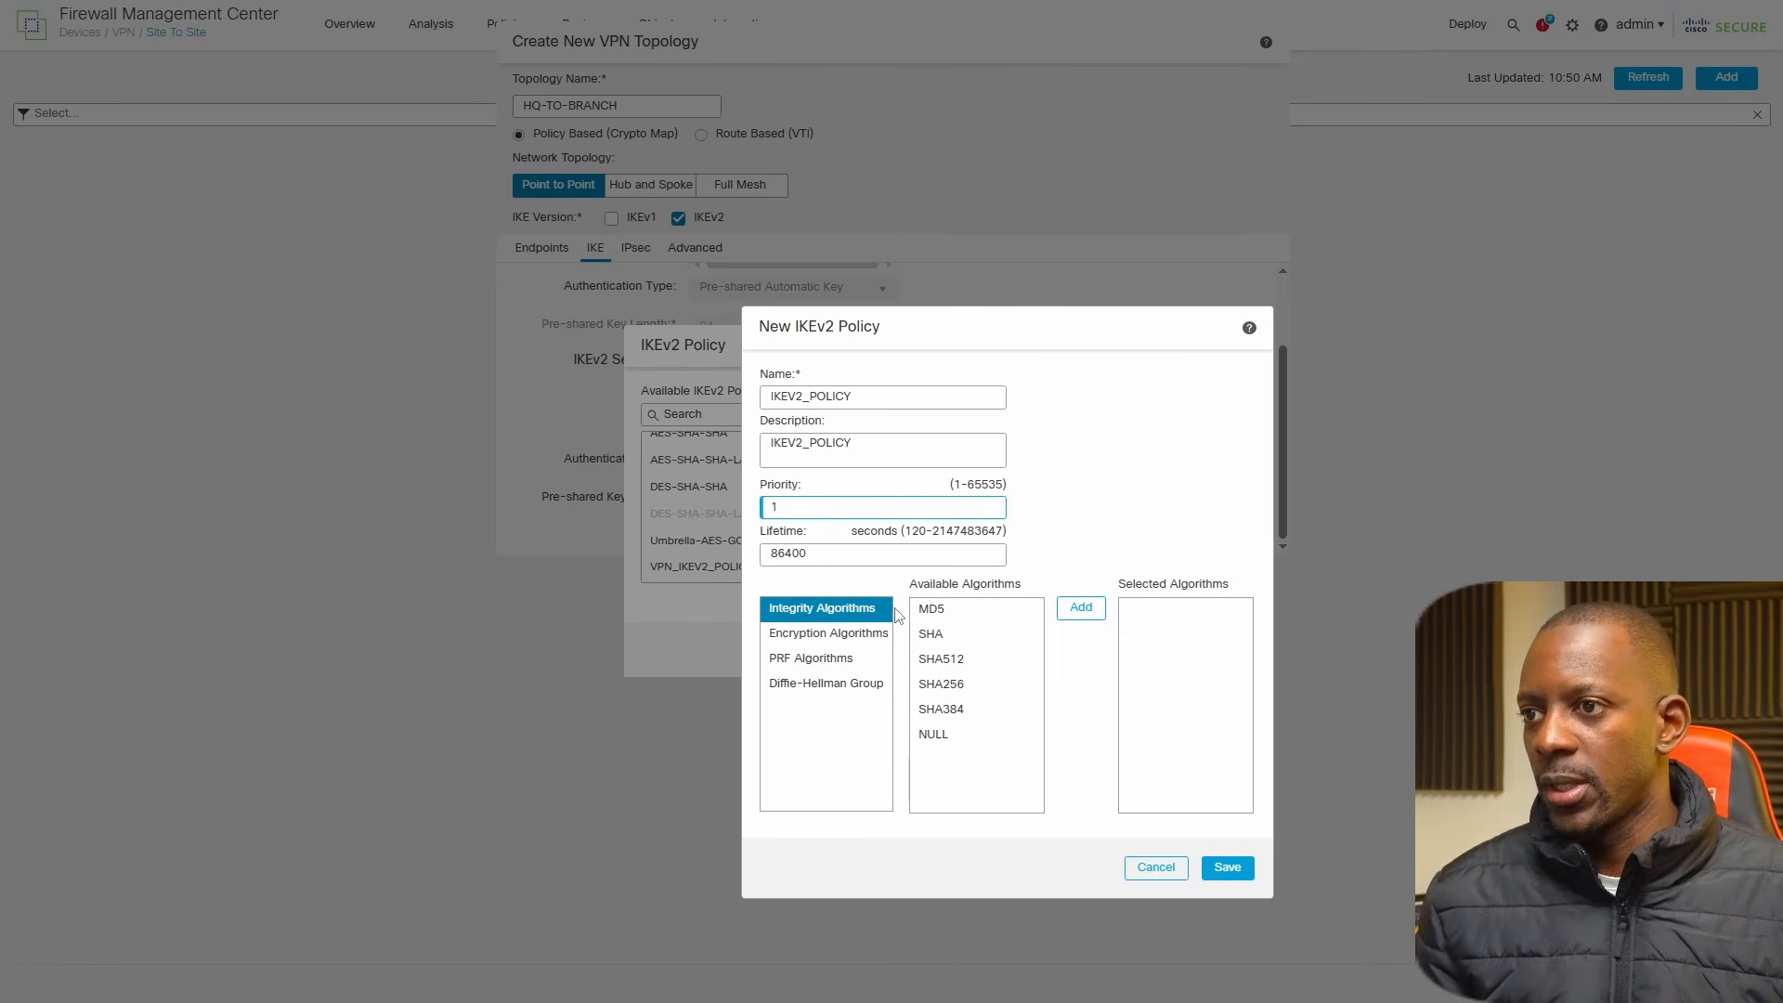
Back in Firewall Management Center, add SHA as the integrity algorithm and DES as the encryption algorithm of the new IKEv2 policy.
{"action": "left_click", "coordinate": [936, 635]}
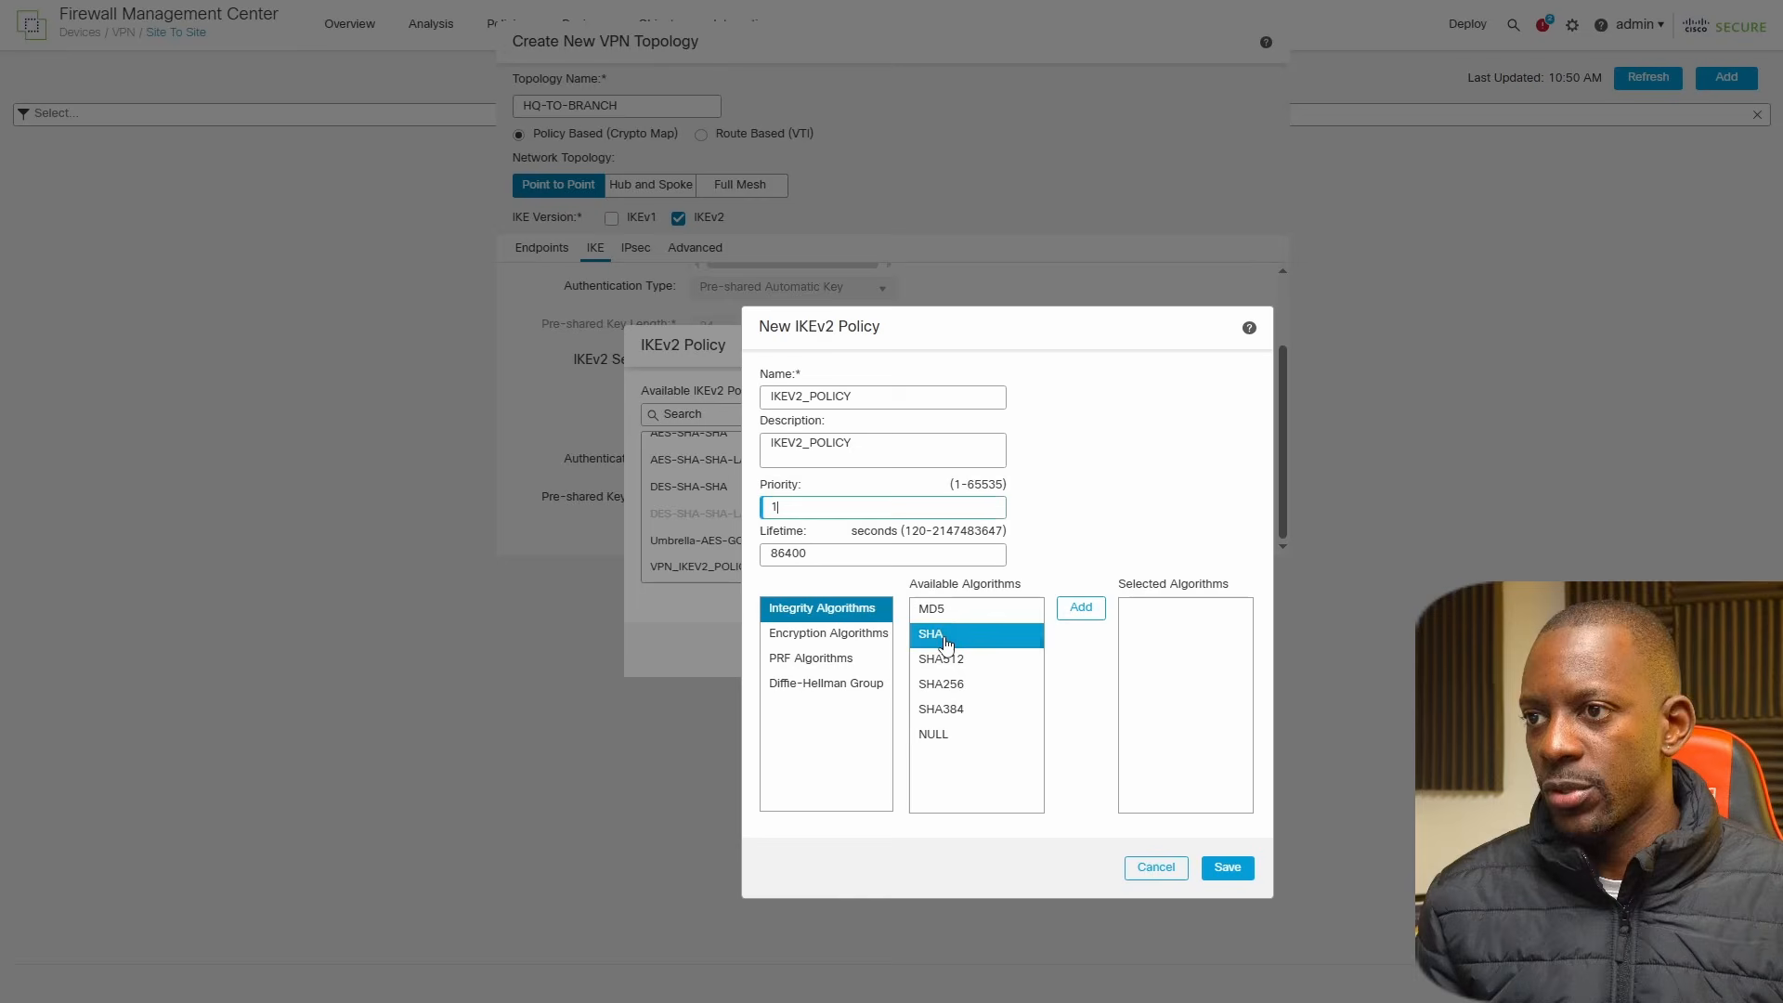
{"action": "left_click", "coordinate": [1080, 610]}
{"action": "left_click", "coordinate": [873, 635]}
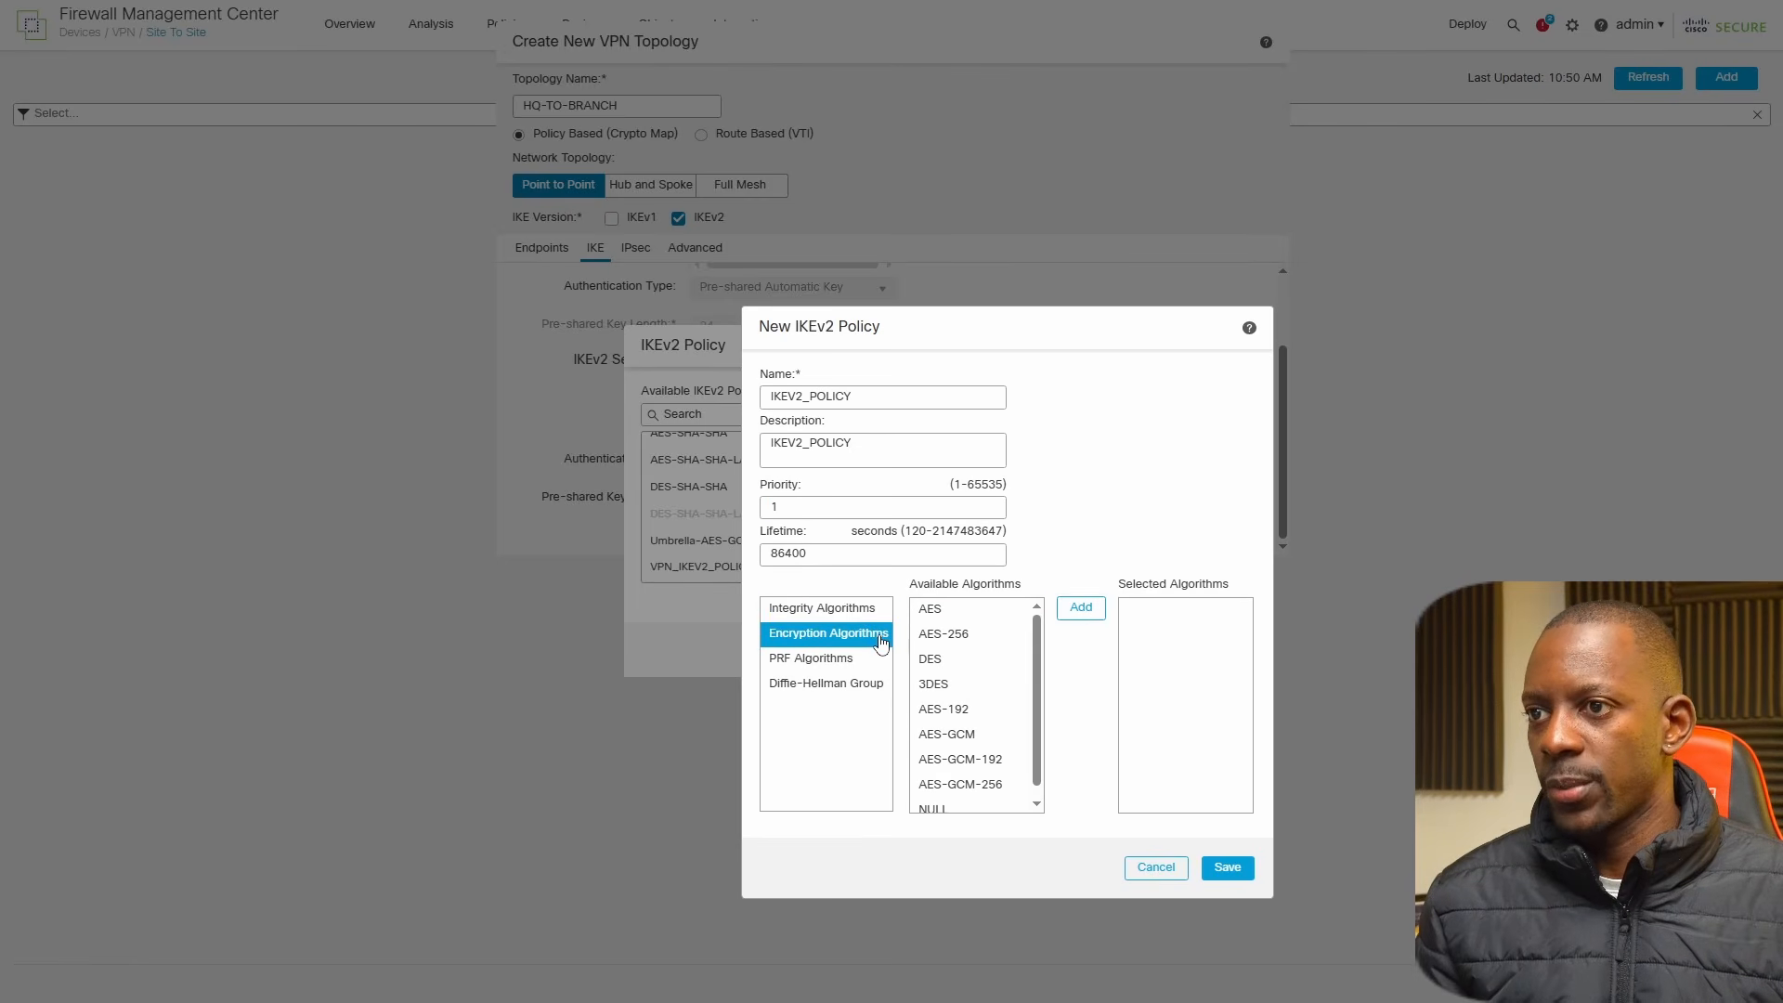
{"action": "left_click", "coordinate": [934, 659]}
{"action": "left_click", "coordinate": [1080, 608]}
Add SHA as the PRF algorithm and 14 as the Diffie-Hellman group, and save the IKEv2 policy.
{"action": "left_click", "coordinate": [847, 661]}
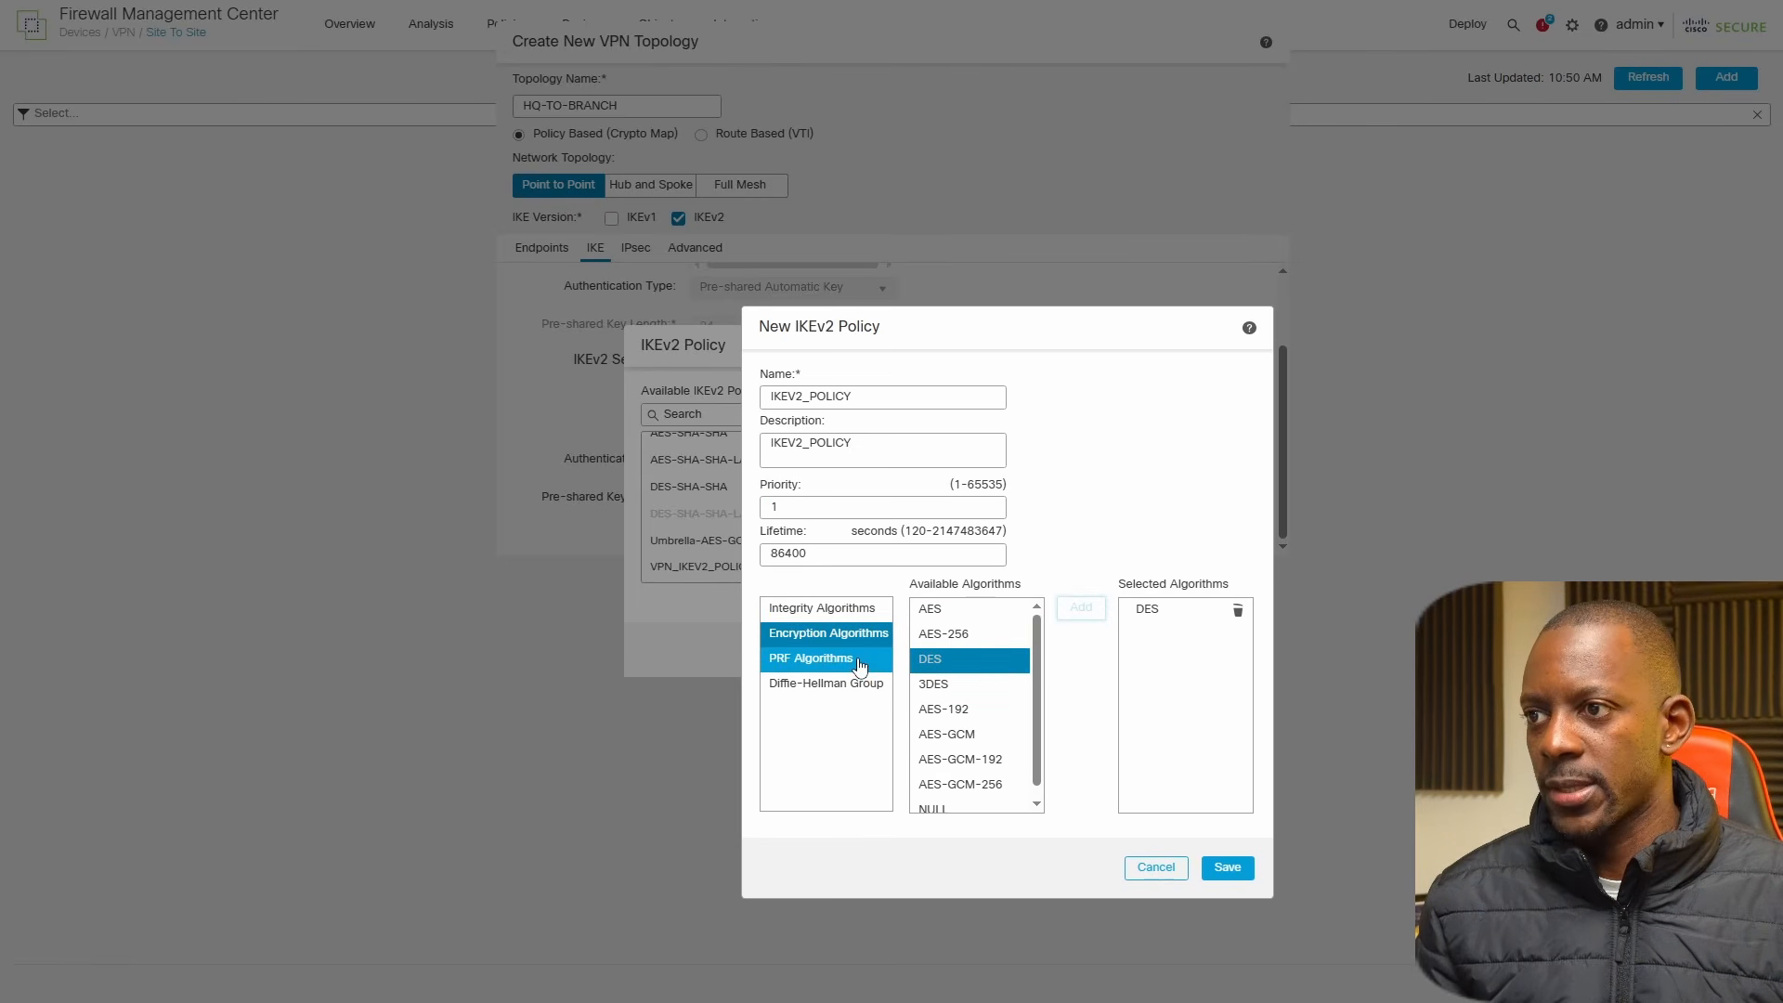
{"action": "left_click", "coordinate": [931, 635]}
{"action": "left_click", "coordinate": [1080, 608]}
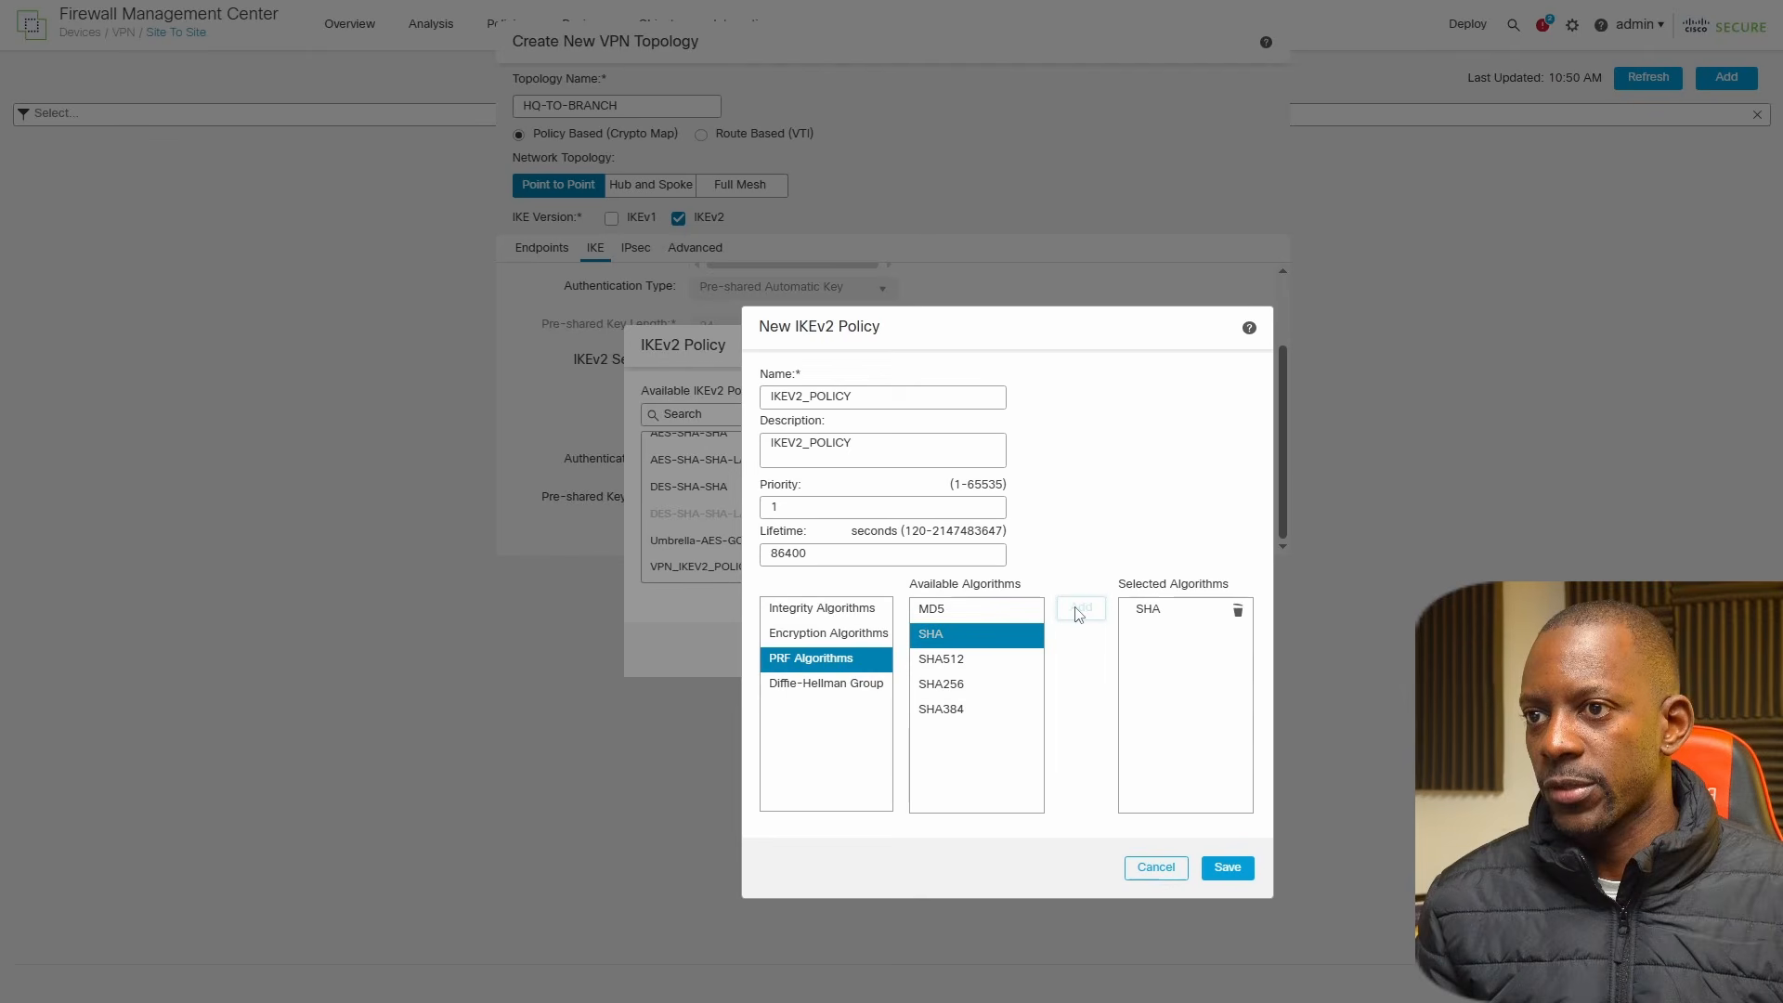
{"action": "left_click", "coordinate": [868, 692]}
{"action": "left_click", "coordinate": [926, 684]}
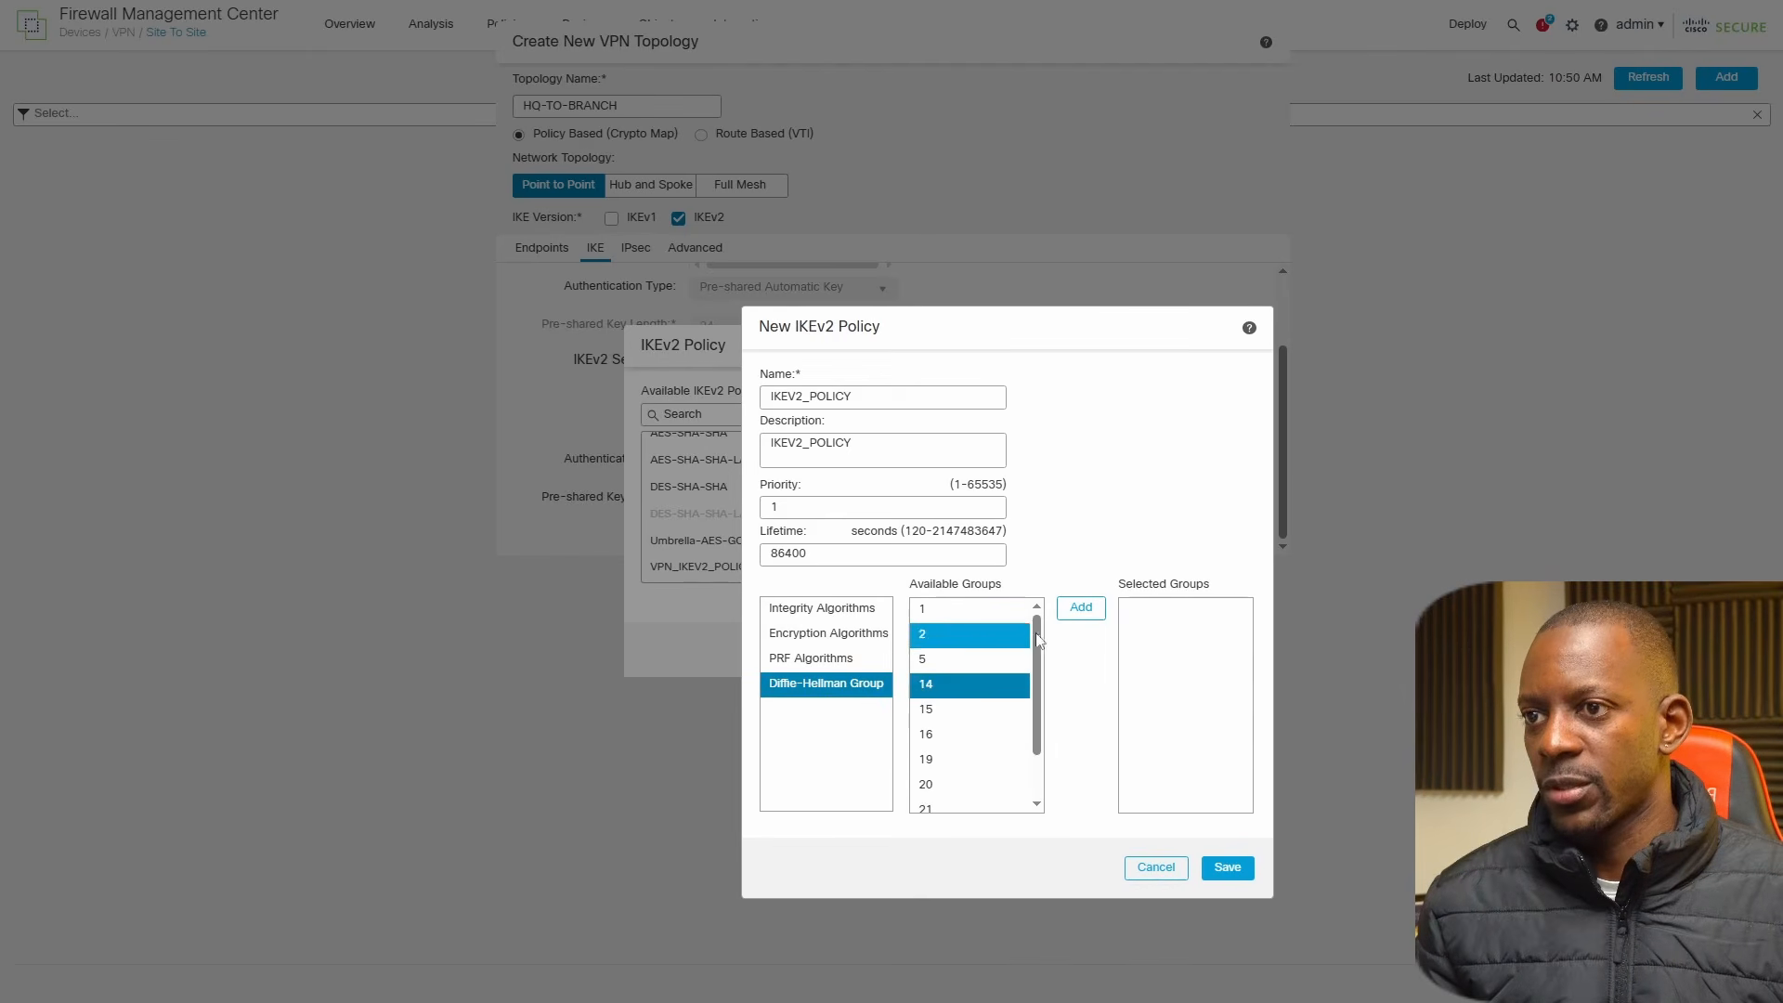
{"action": "left_click", "coordinate": [1080, 609]}
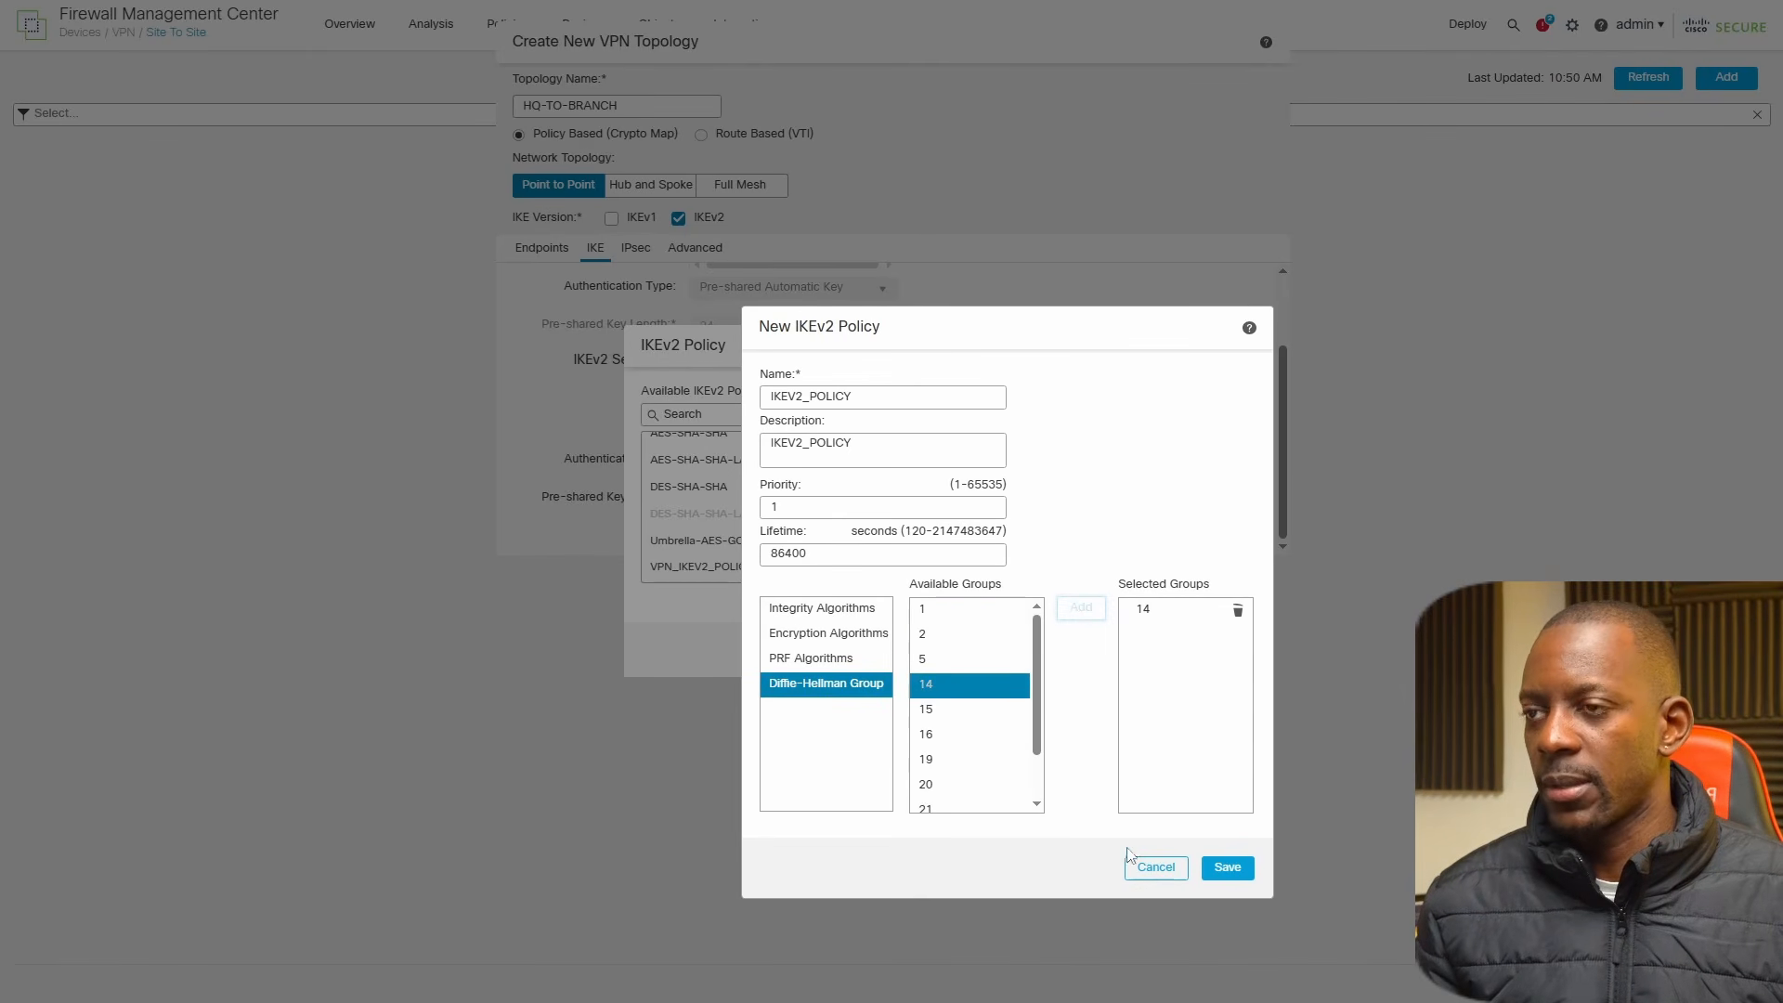
{"action": "left_click", "coordinate": [1227, 868]}
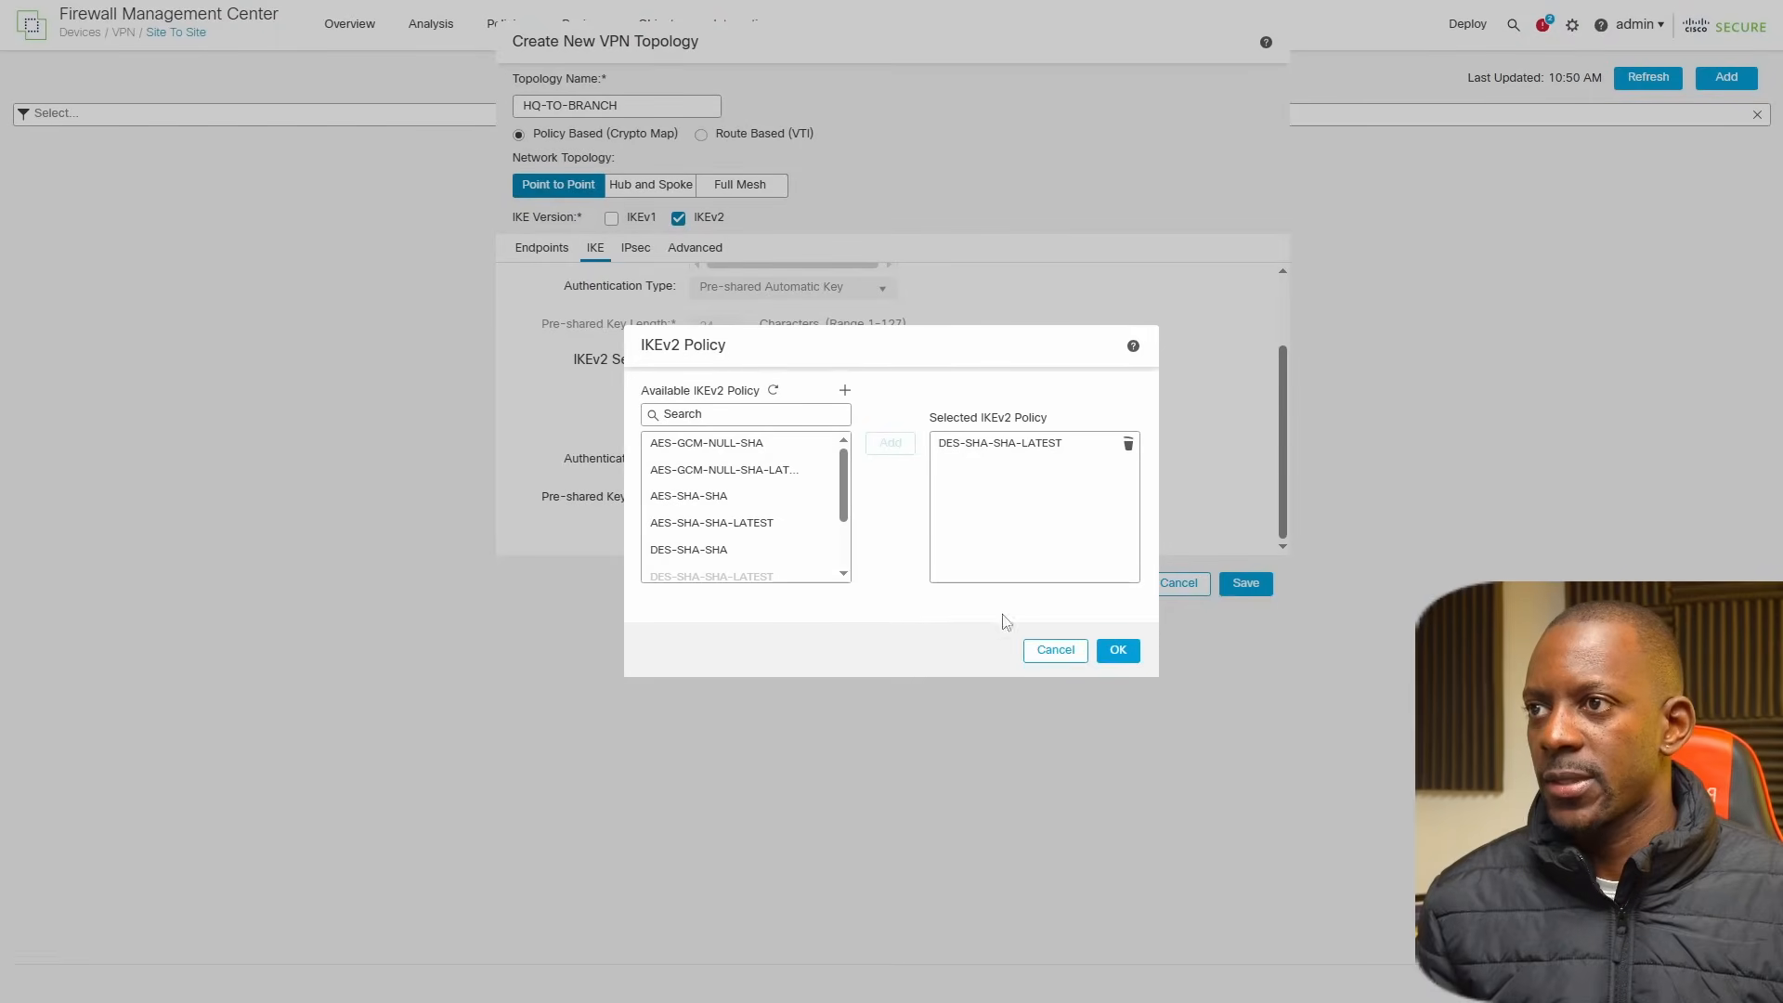
Replace DES-SHA-SHA-LATEST with IKEV2_POLICY as the topology's selected IKEv2 policy and confirm the selection.
{"action": "left_click_drag", "start_coordinate": [848, 482], "coordinate": [848, 562]}
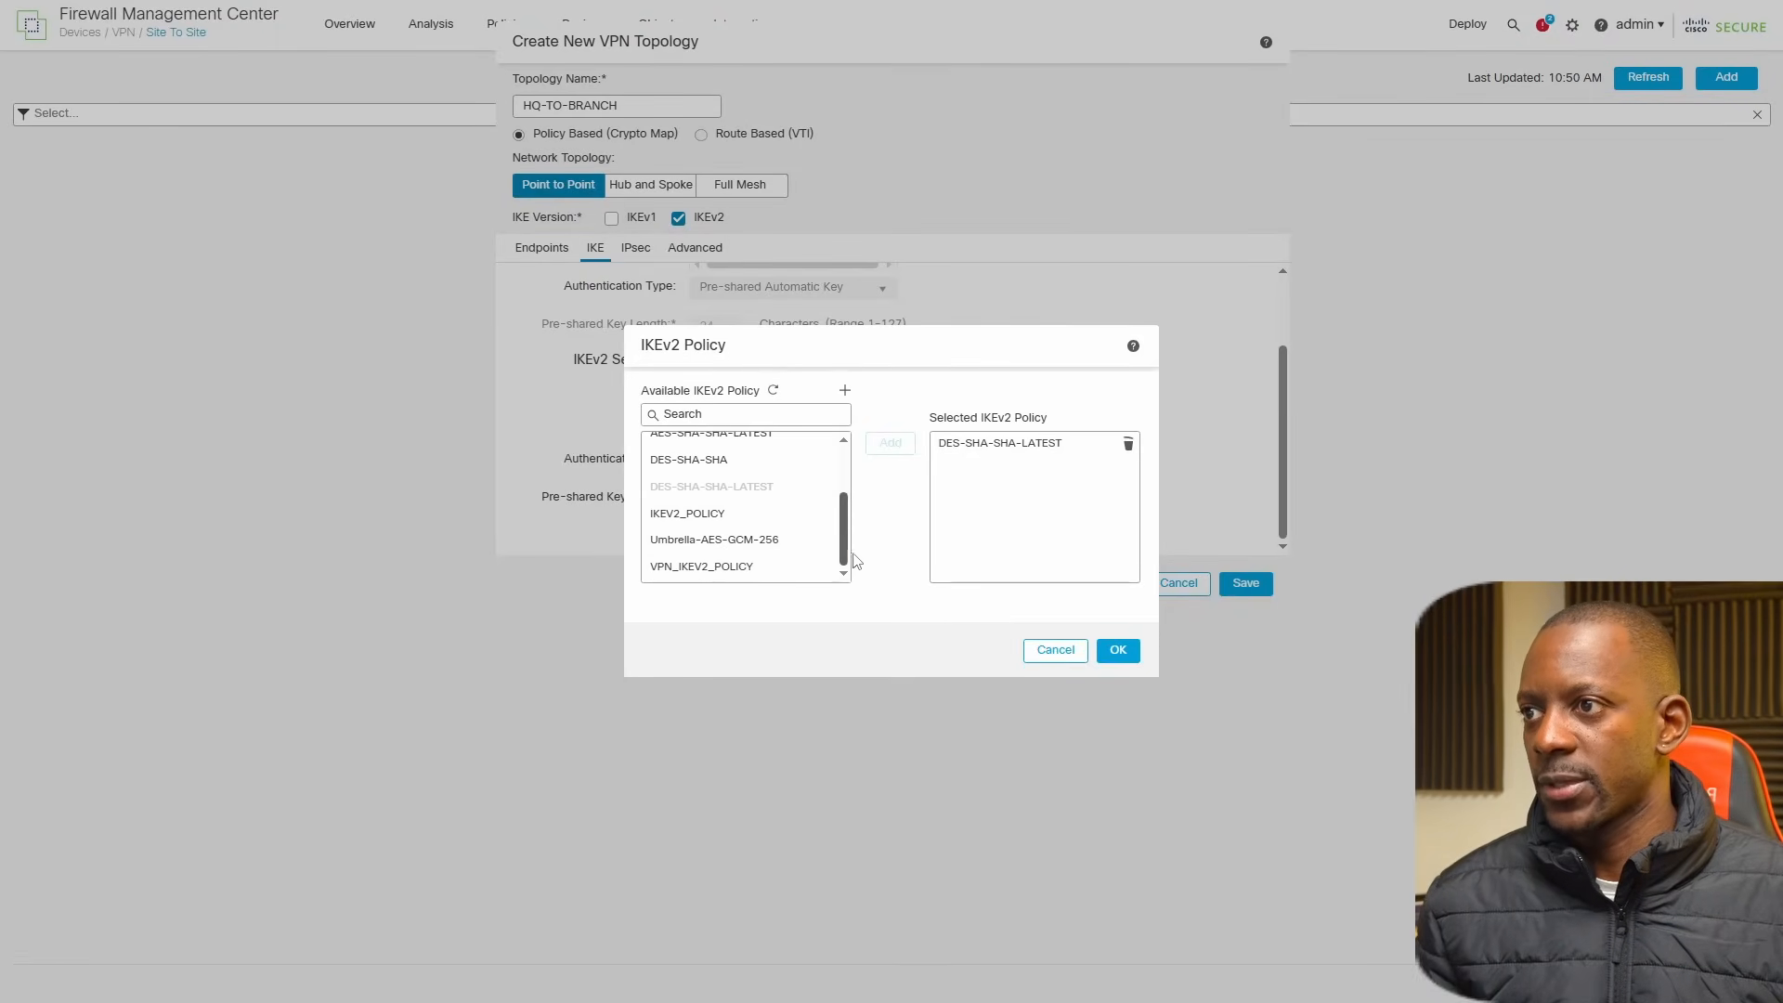
{"action": "left_click", "coordinate": [713, 515]}
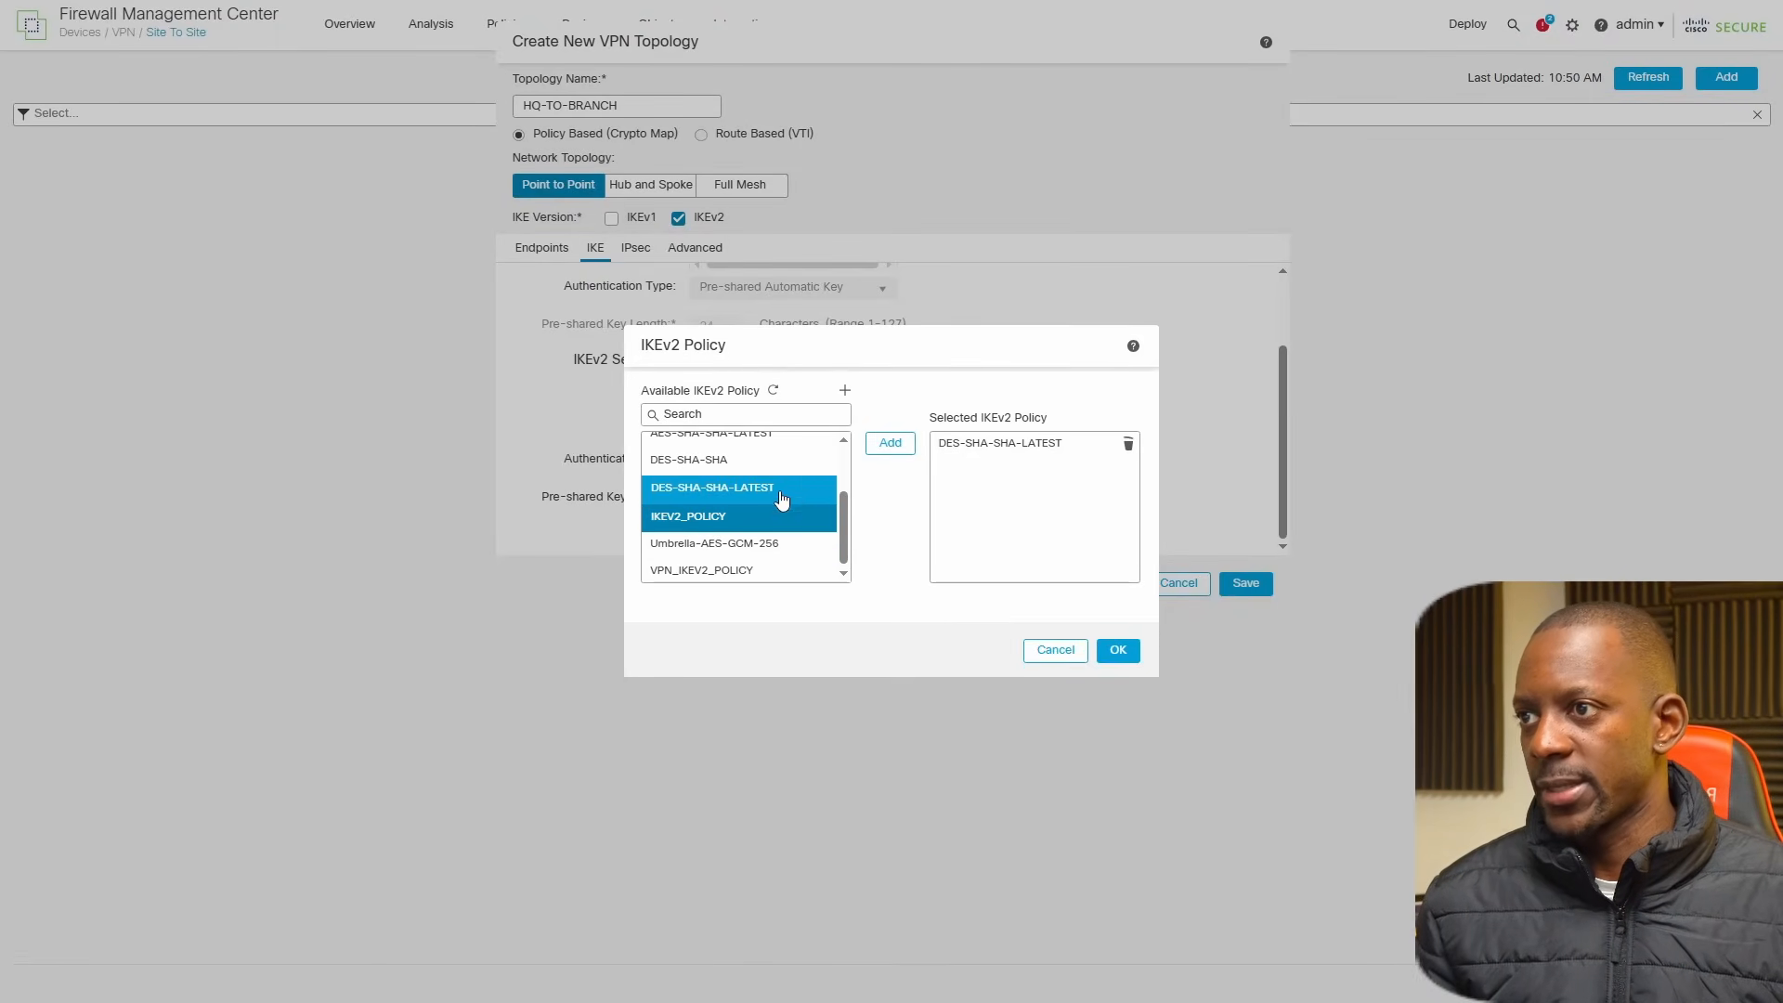
{"action": "left_click", "coordinate": [891, 443]}
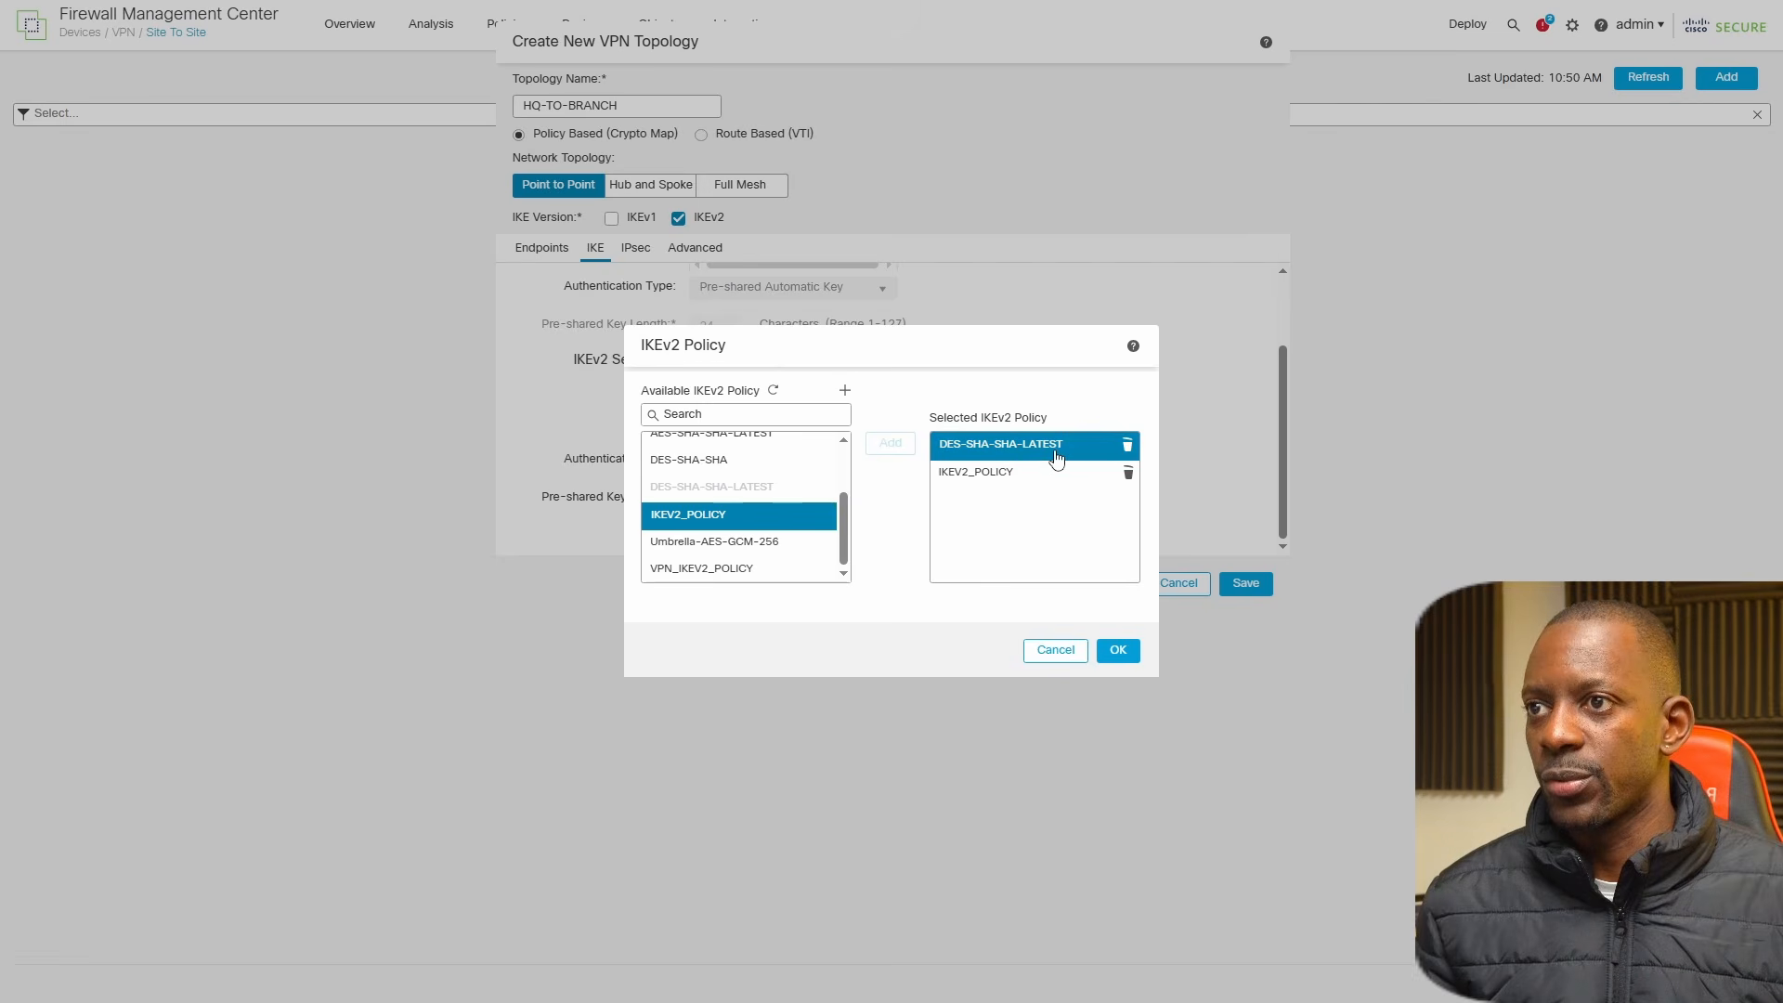
{"action": "left_click", "coordinate": [1127, 445]}
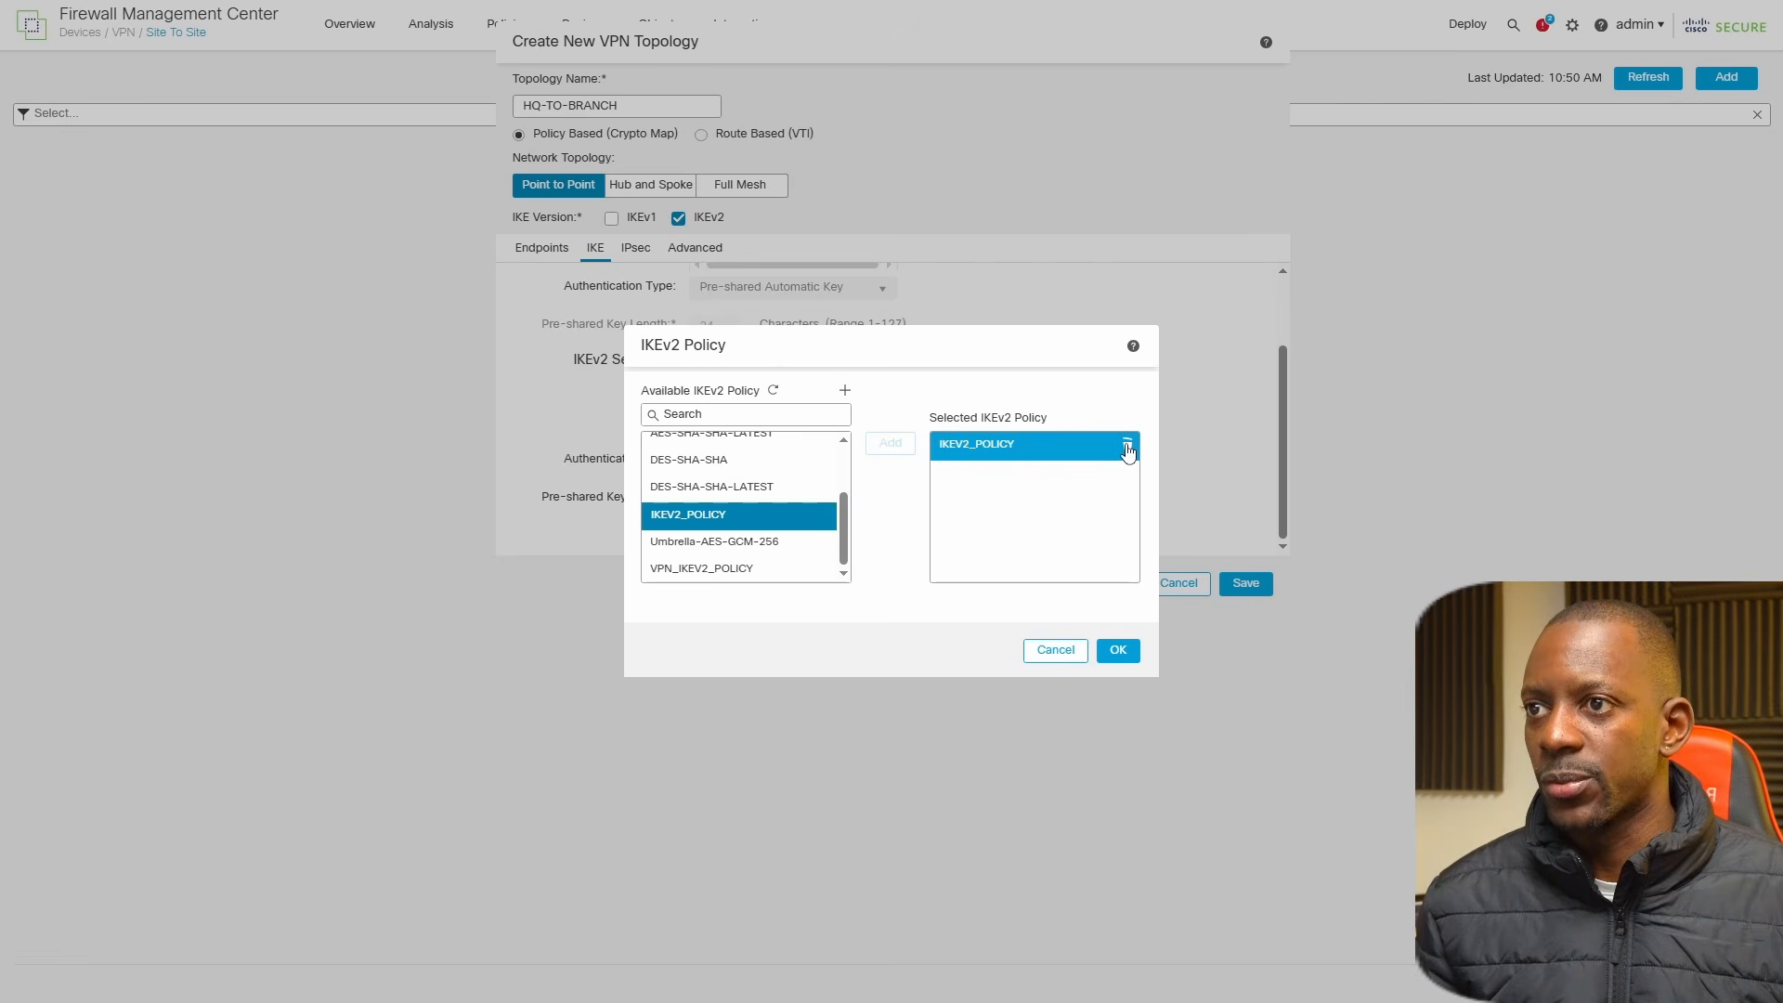
{"action": "left_click", "coordinate": [1124, 650]}
{"action": "left_click", "coordinate": [695, 389]}
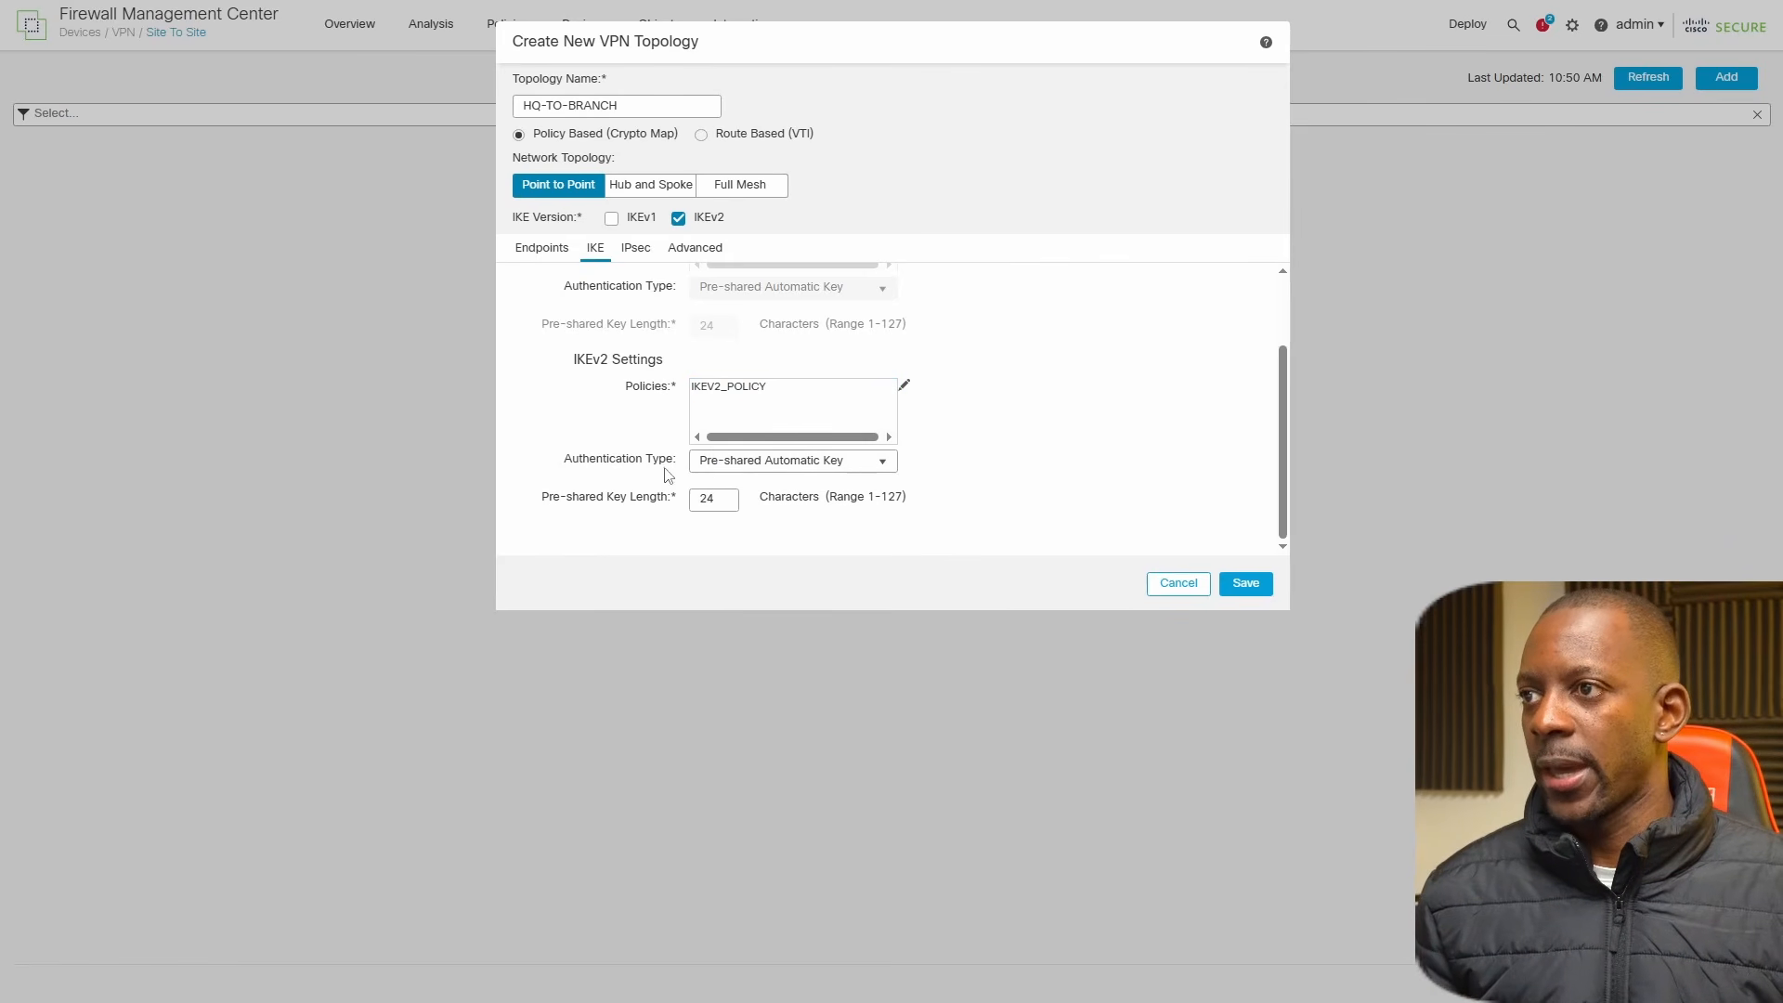
Set the IKEv2 authentication type to Pre-shared Manual Key, then enter and confirm the pre-shared key.
{"action": "left_click", "coordinate": [885, 469]}
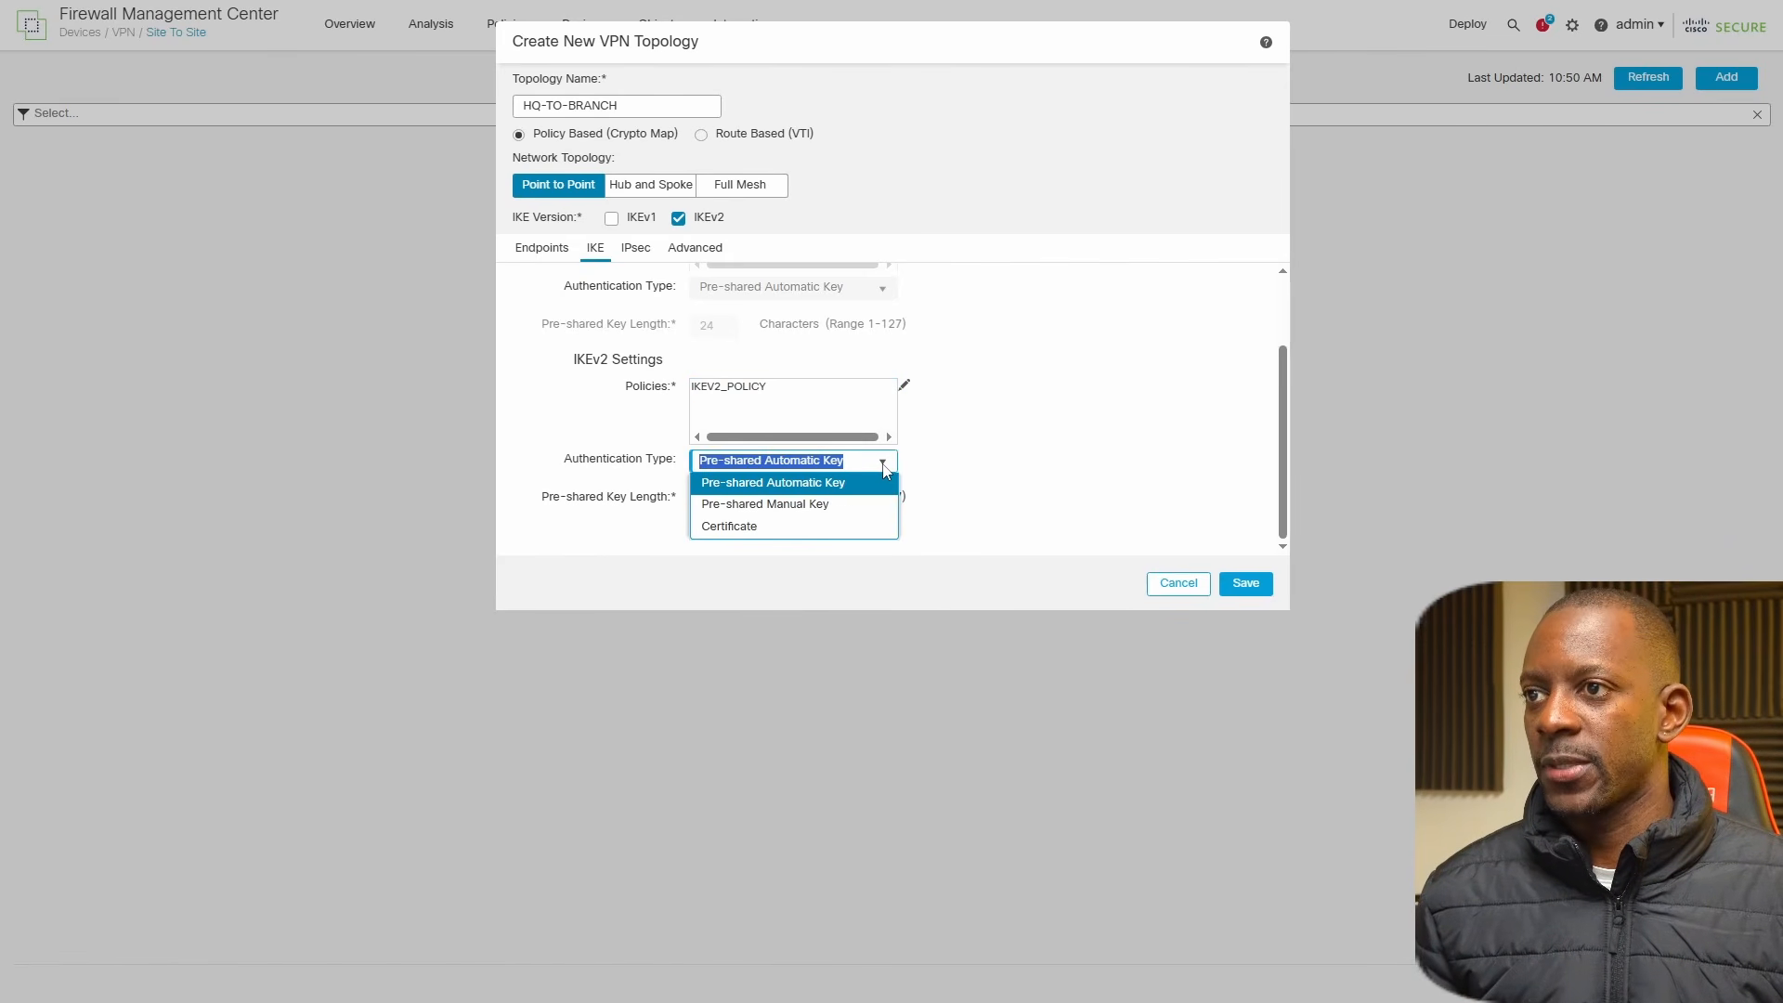
{"action": "left_click", "coordinate": [837, 504]}
{"action": "left_click", "coordinate": [773, 501]}
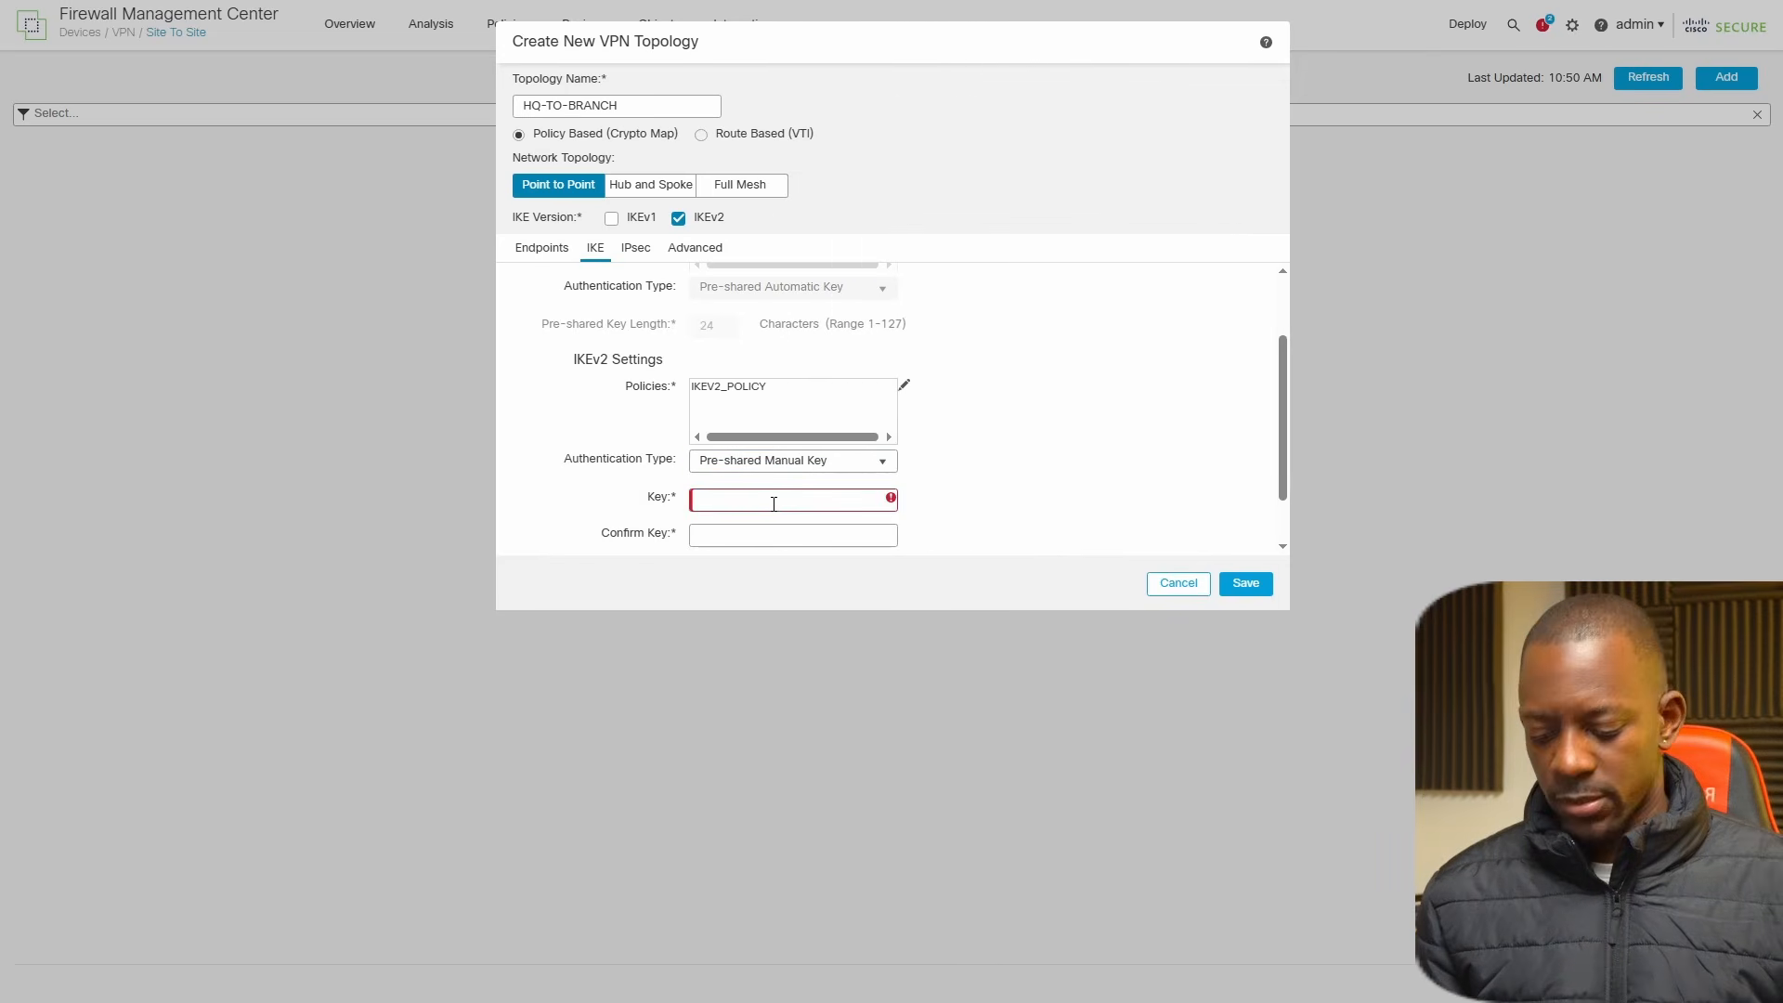
{"action": "type", "text": "••••••"}
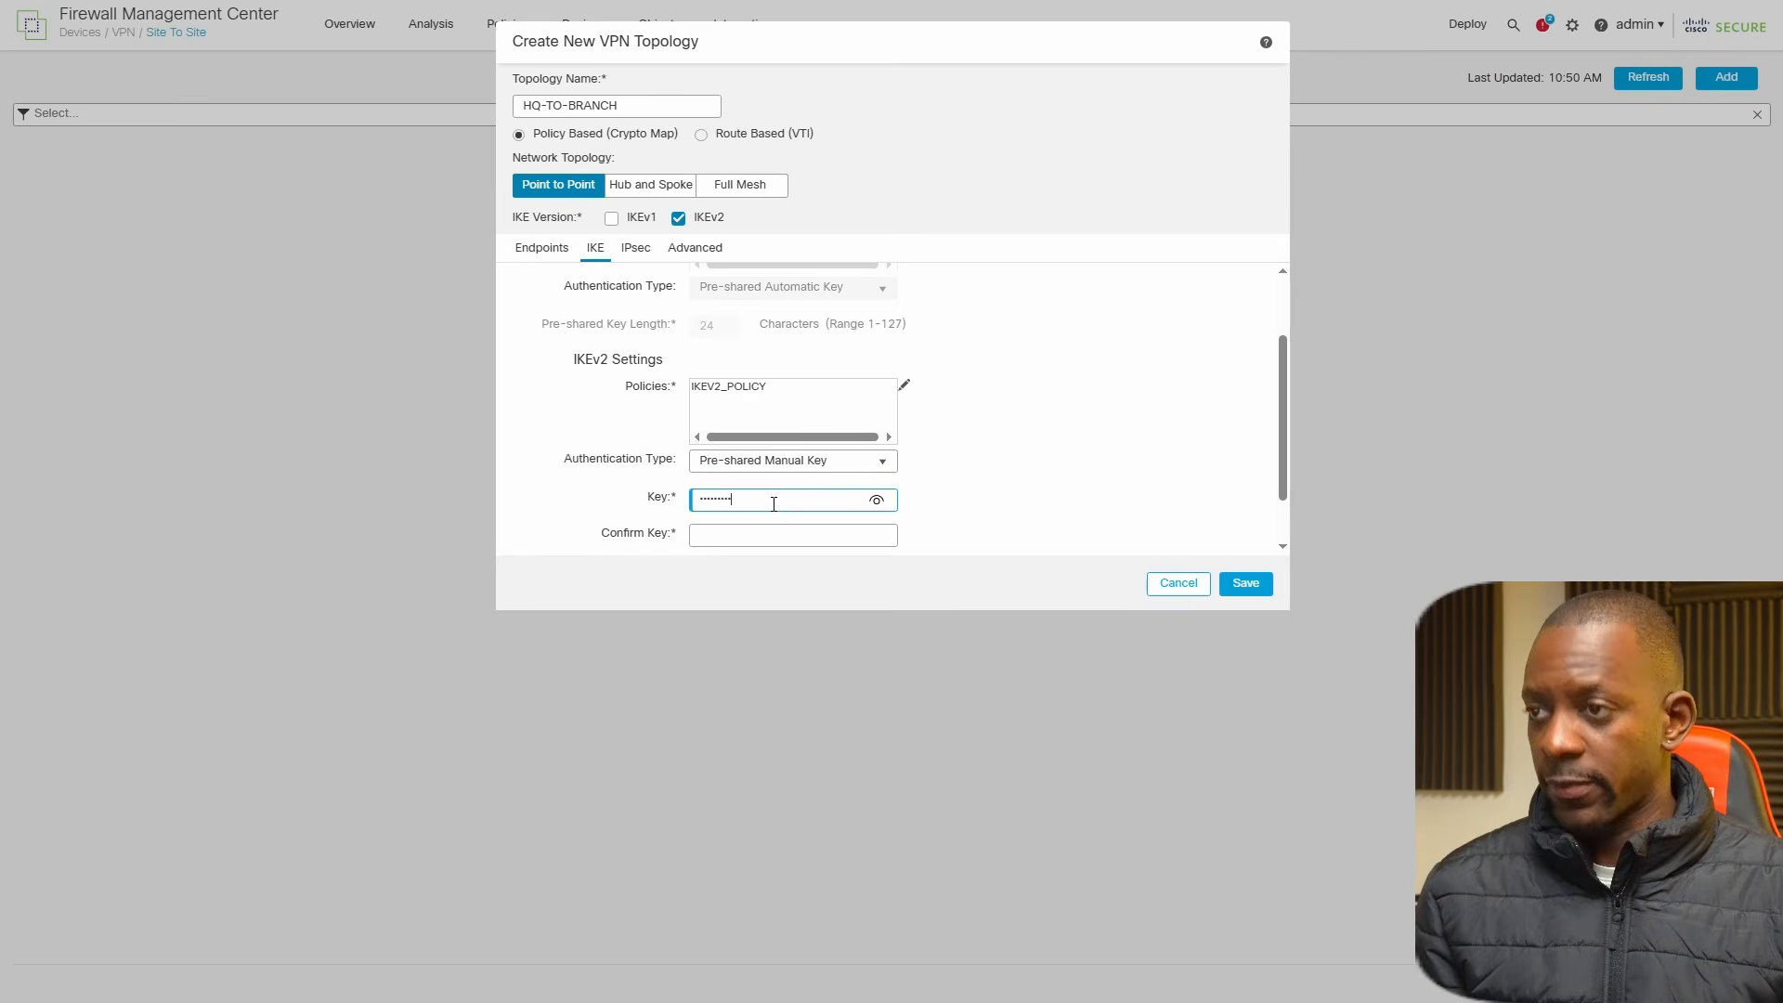
{"action": "key", "text": "Tab"}
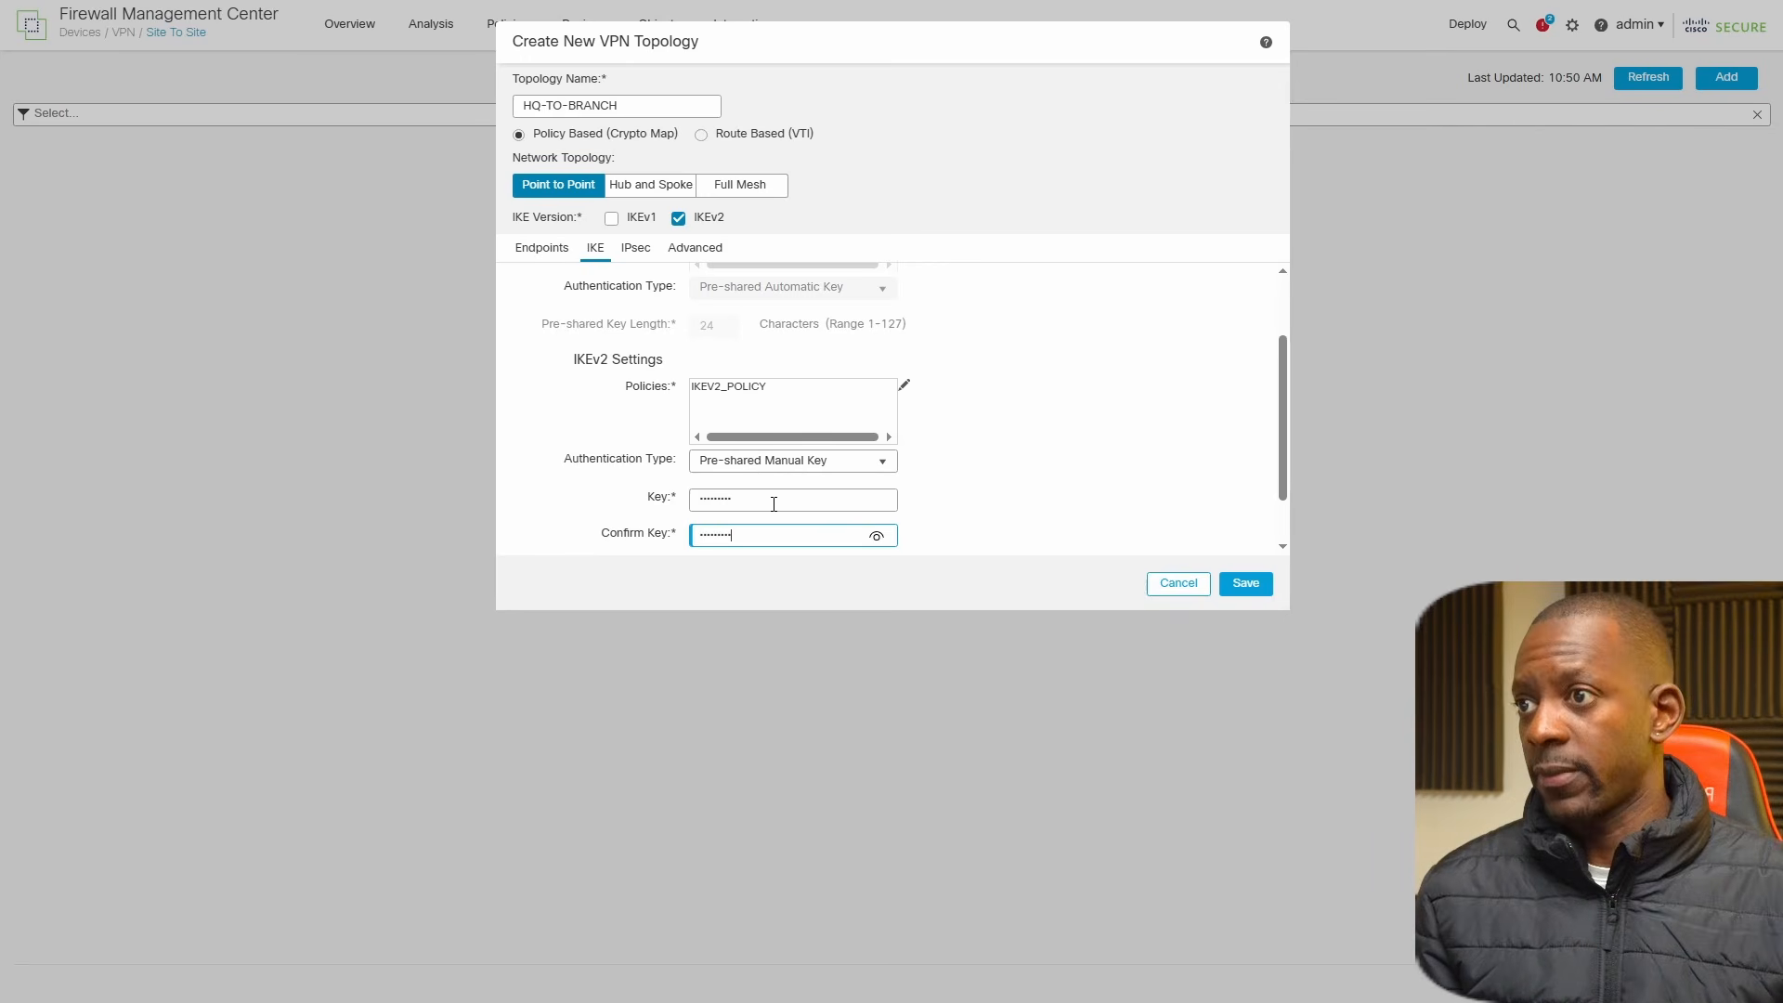
{"action": "left_click", "coordinate": [878, 541]}
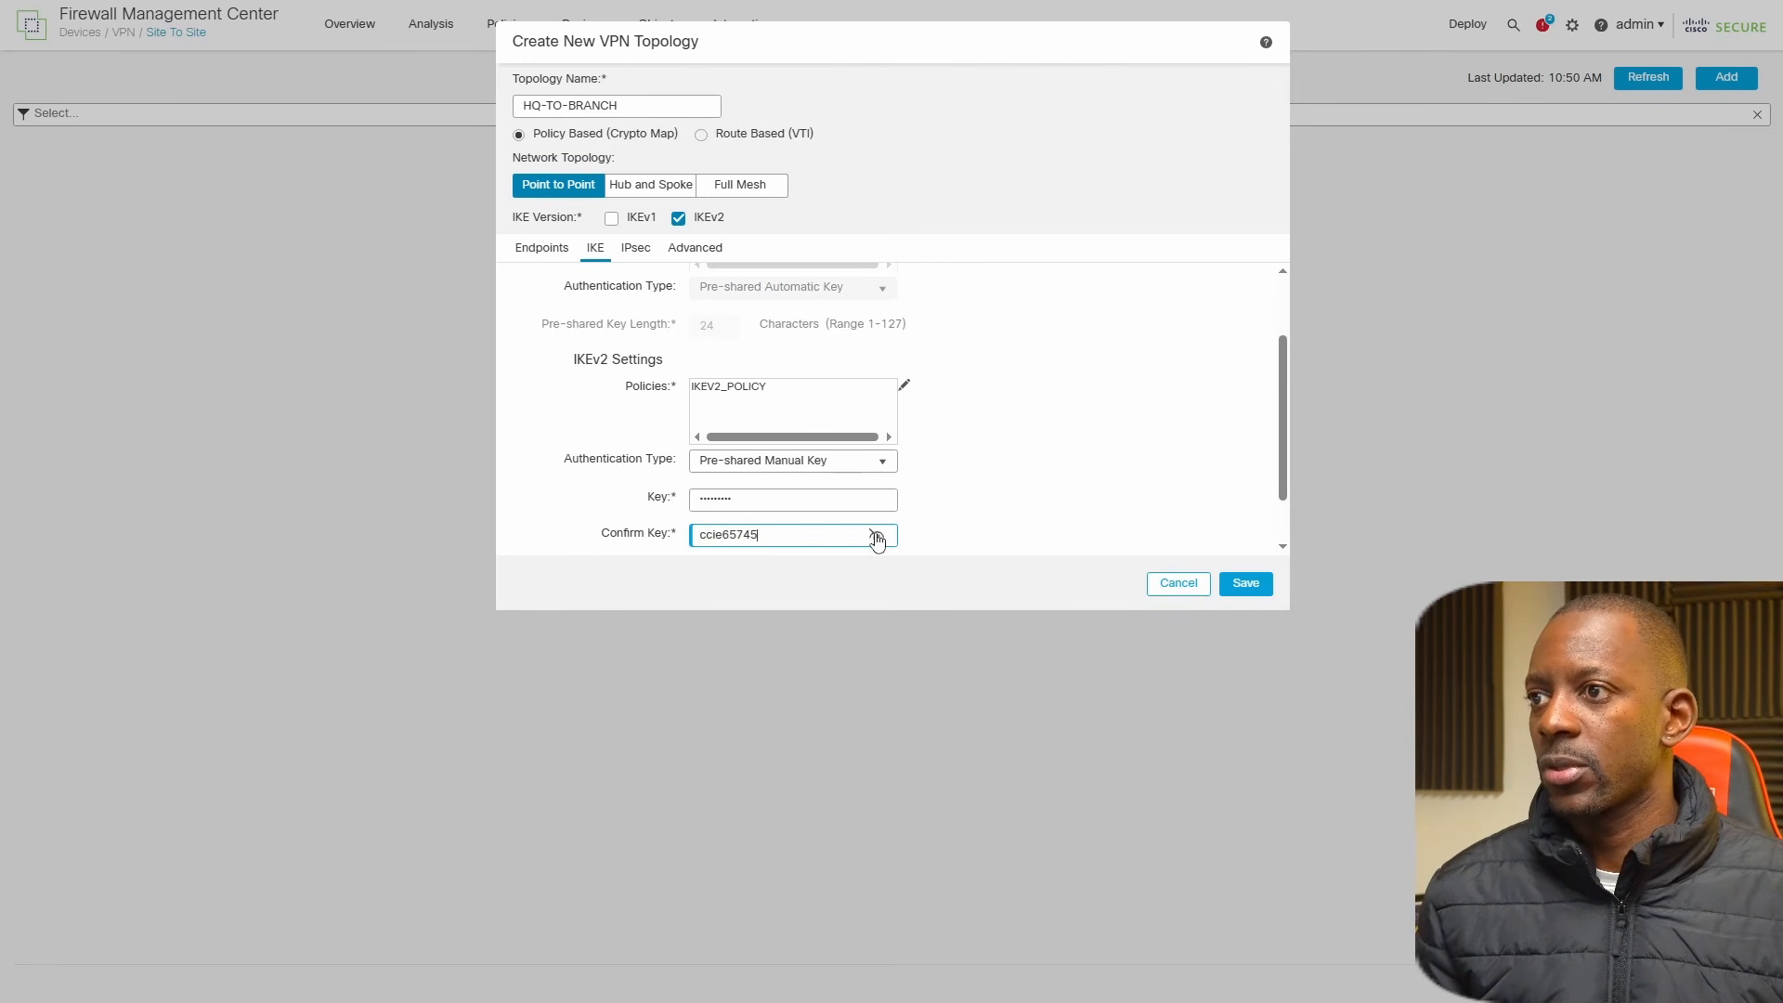
{"action": "left_click", "coordinate": [878, 540]}
{"action": "left_click", "coordinate": [1012, 482]}
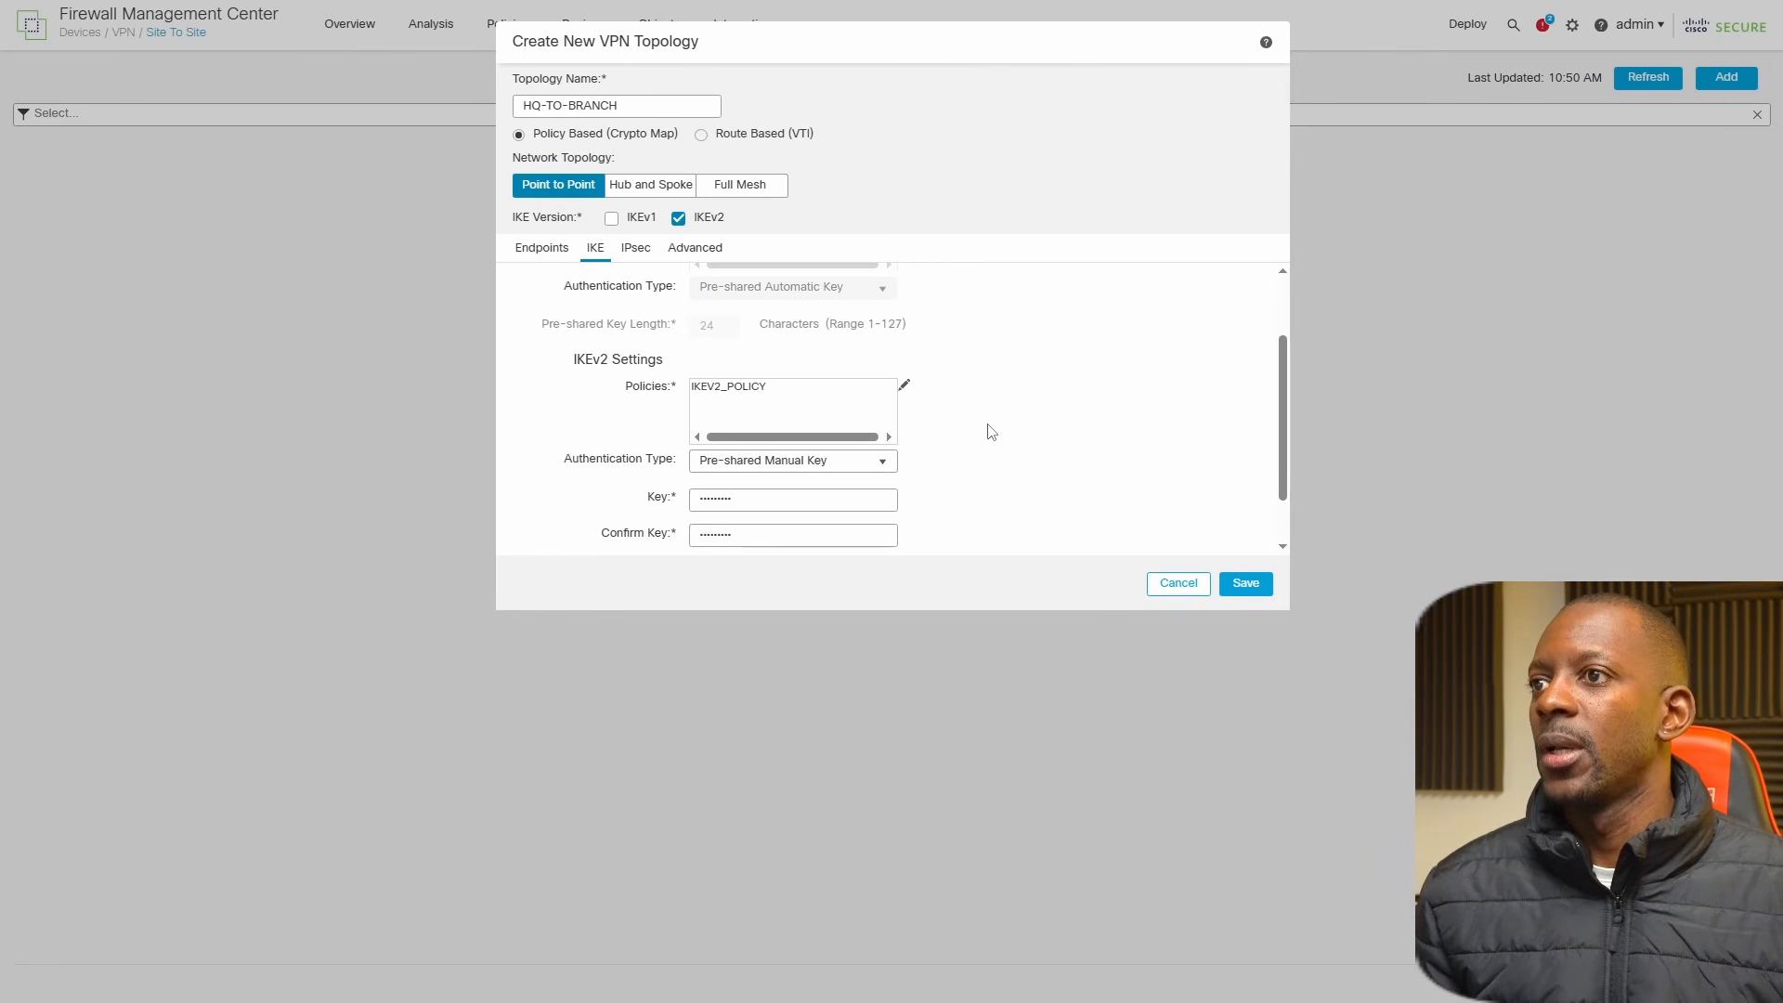
Start a new IKEv2 IPsec proposal for the topology with IKEV2_PROPOSAL as both its name and description.
{"action": "left_click", "coordinate": [637, 249]}
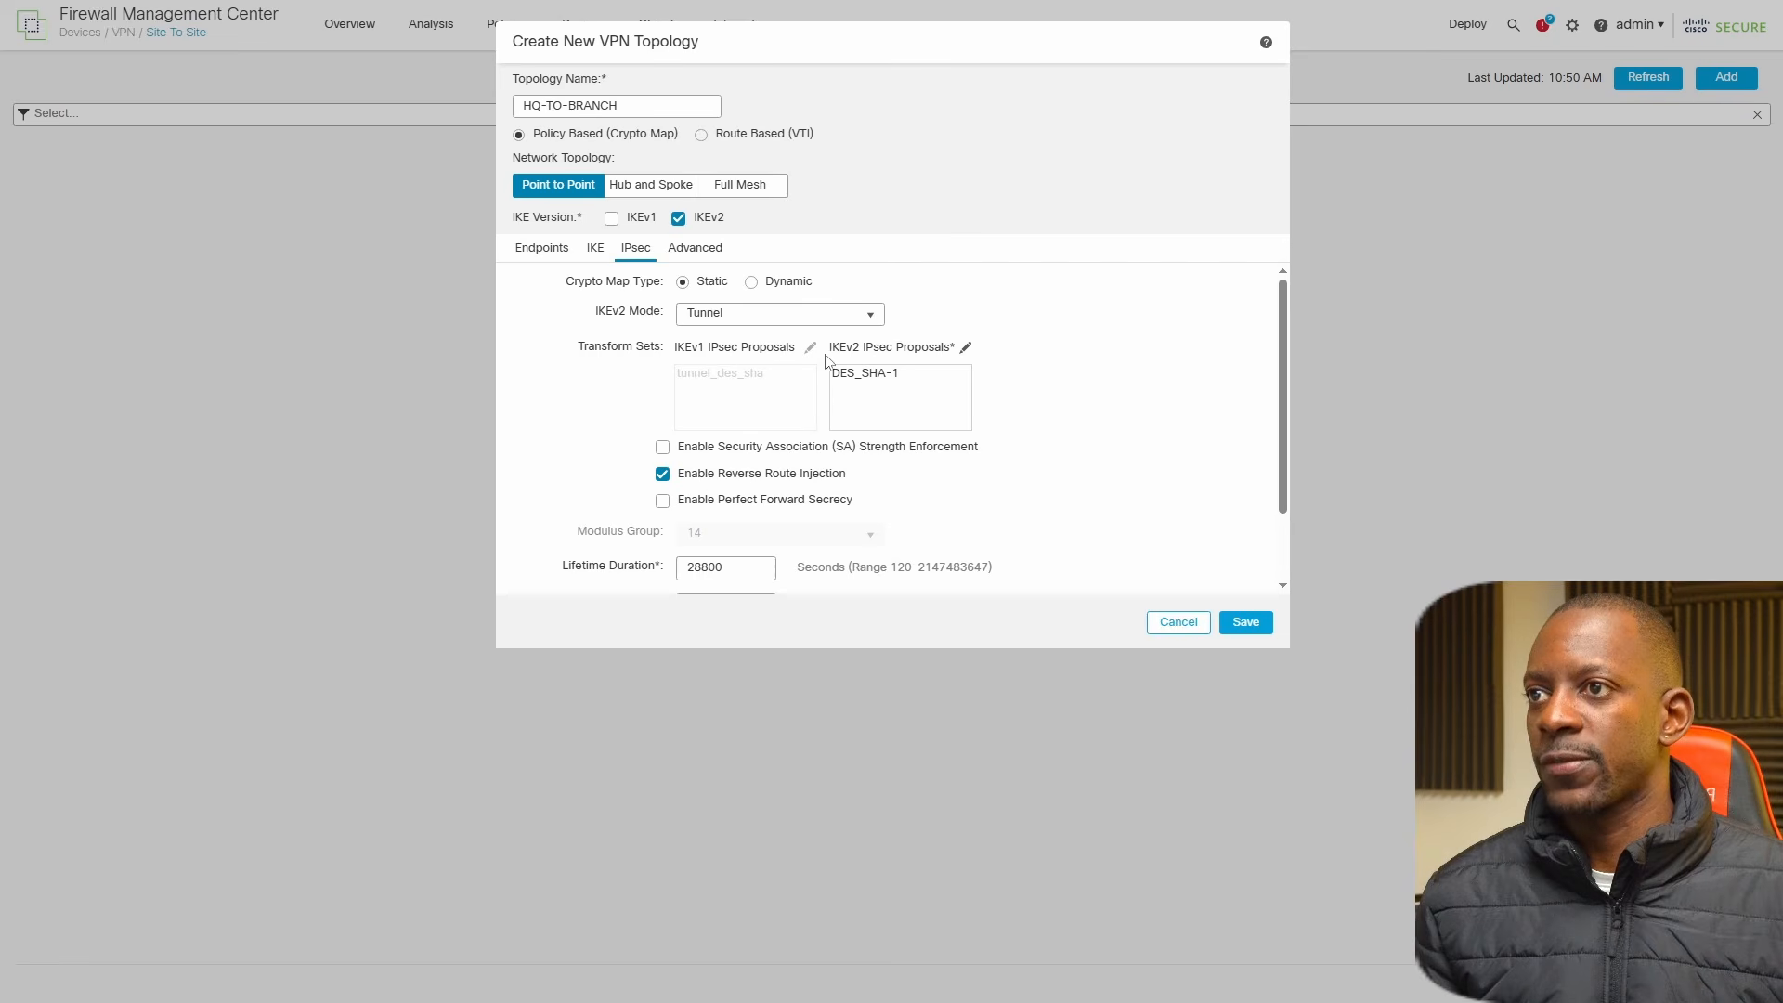
{"action": "left_click", "coordinate": [965, 350]}
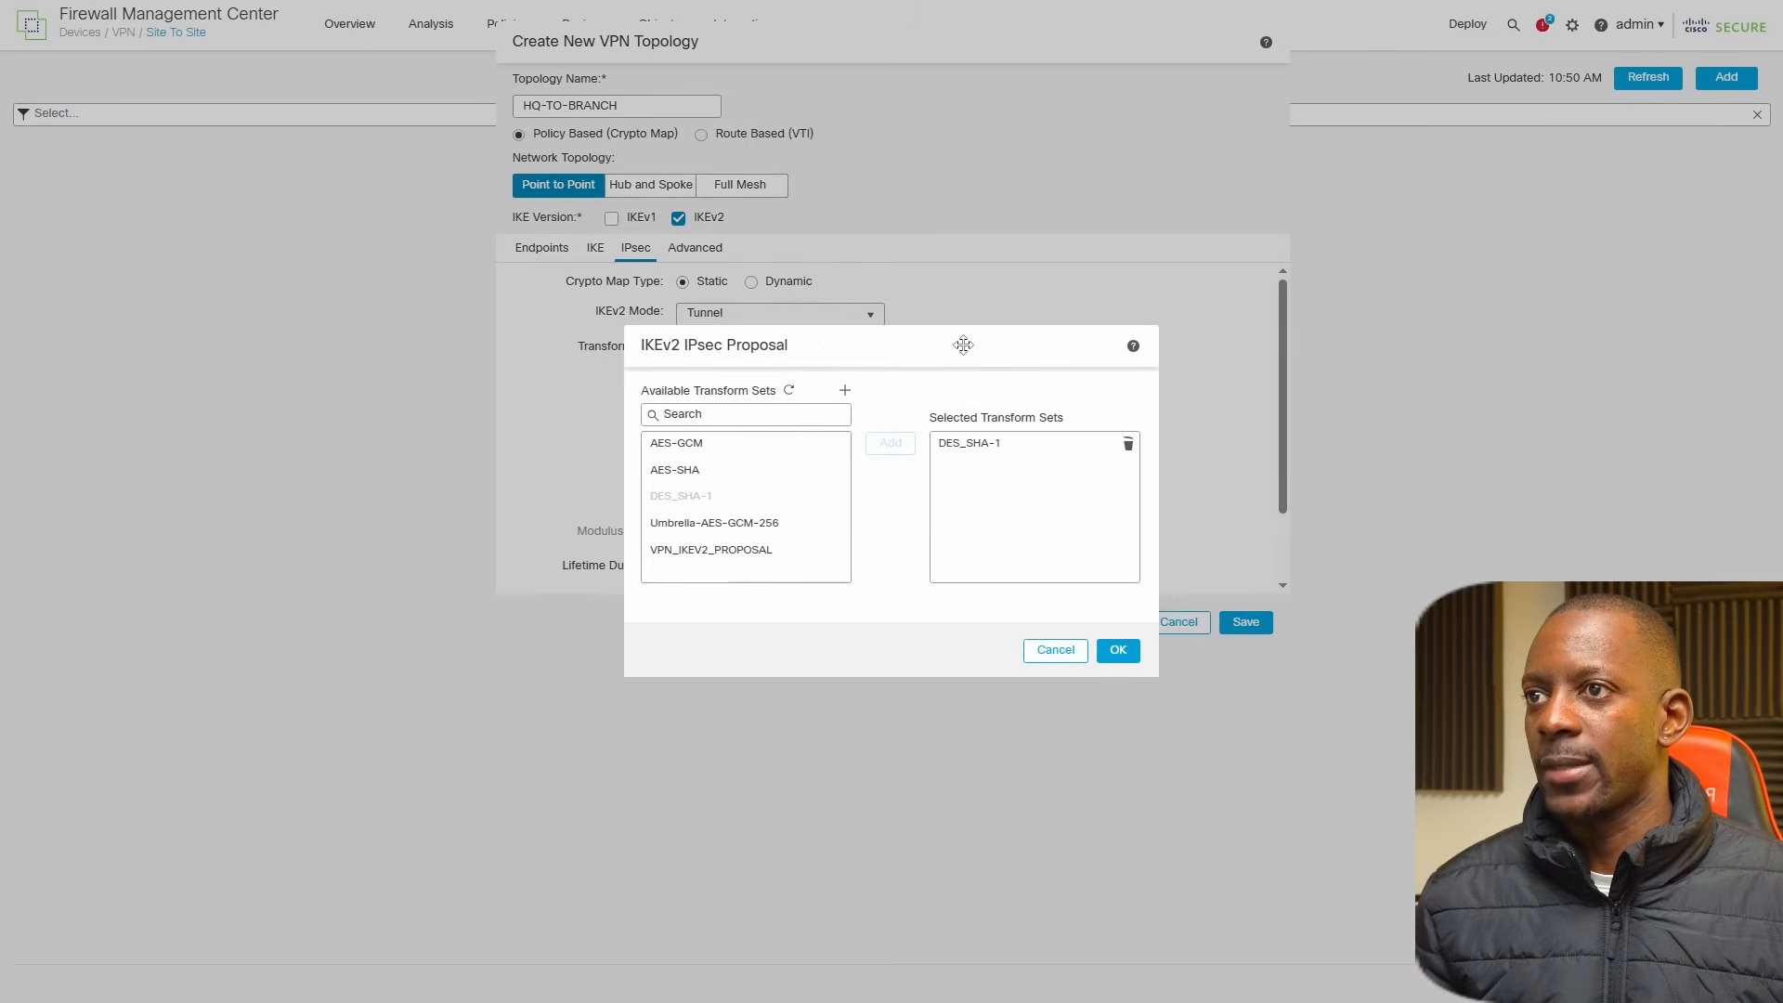
{"action": "left_click", "coordinate": [845, 394]}
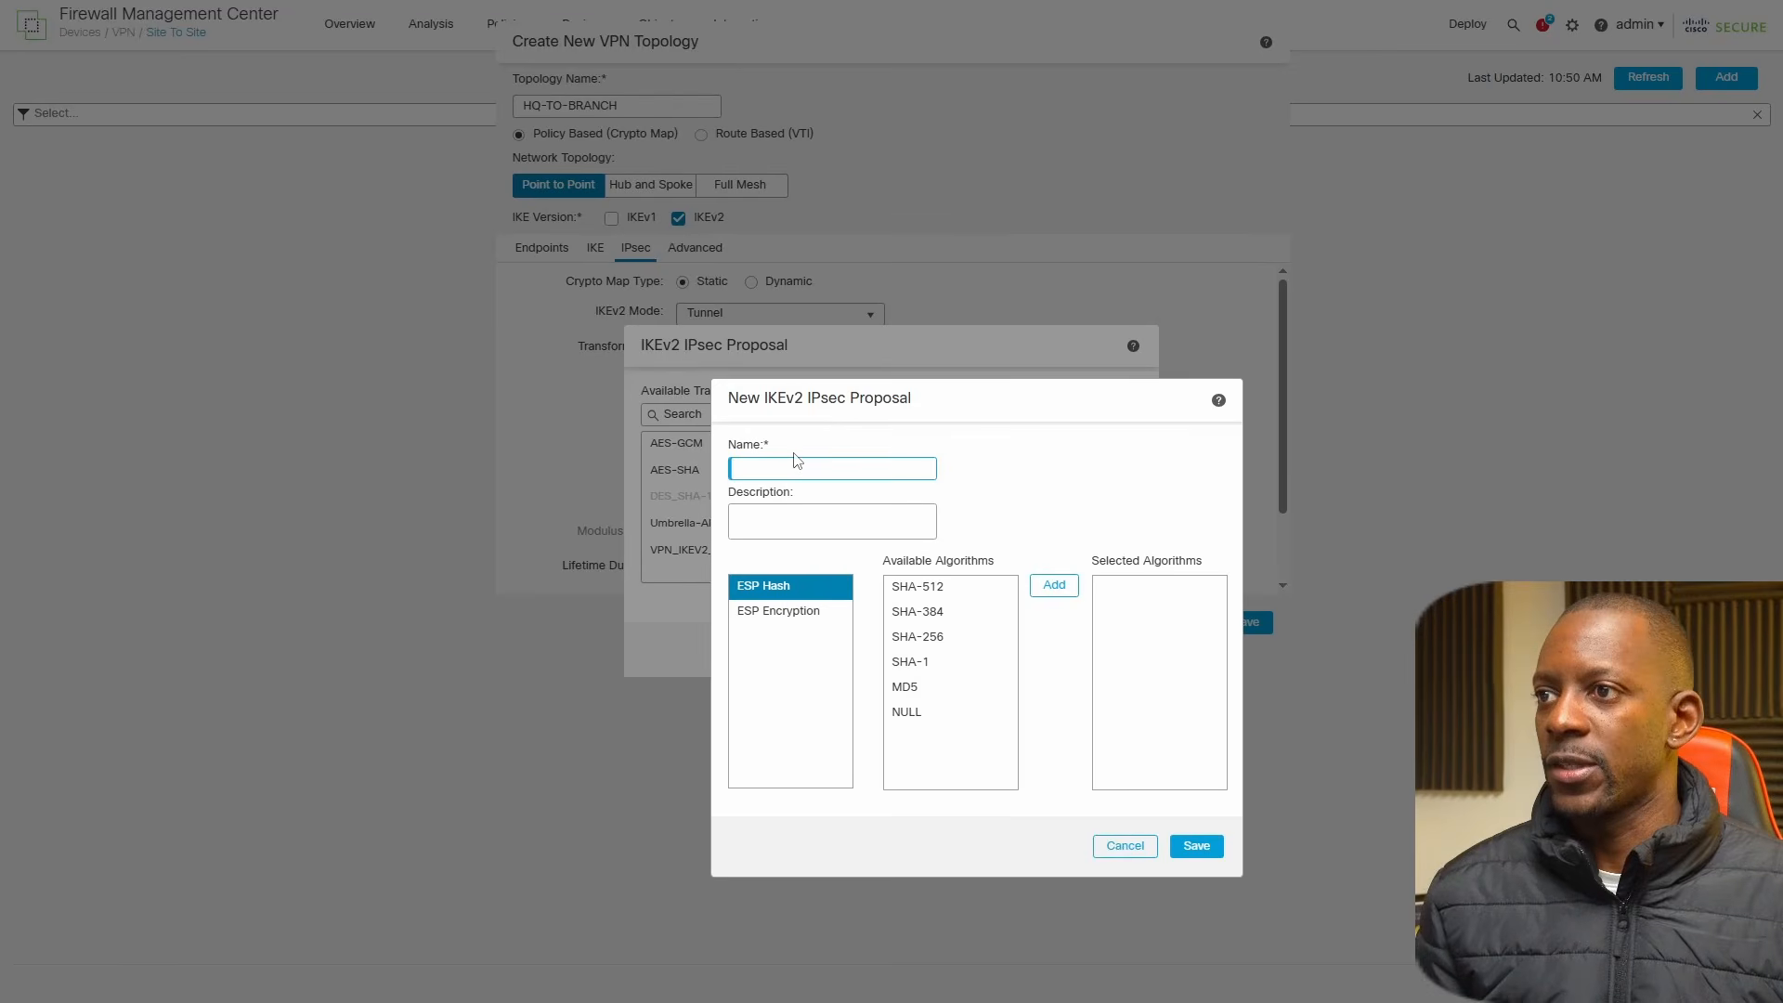
{"action": "type", "text": "IKEV2_POL"}
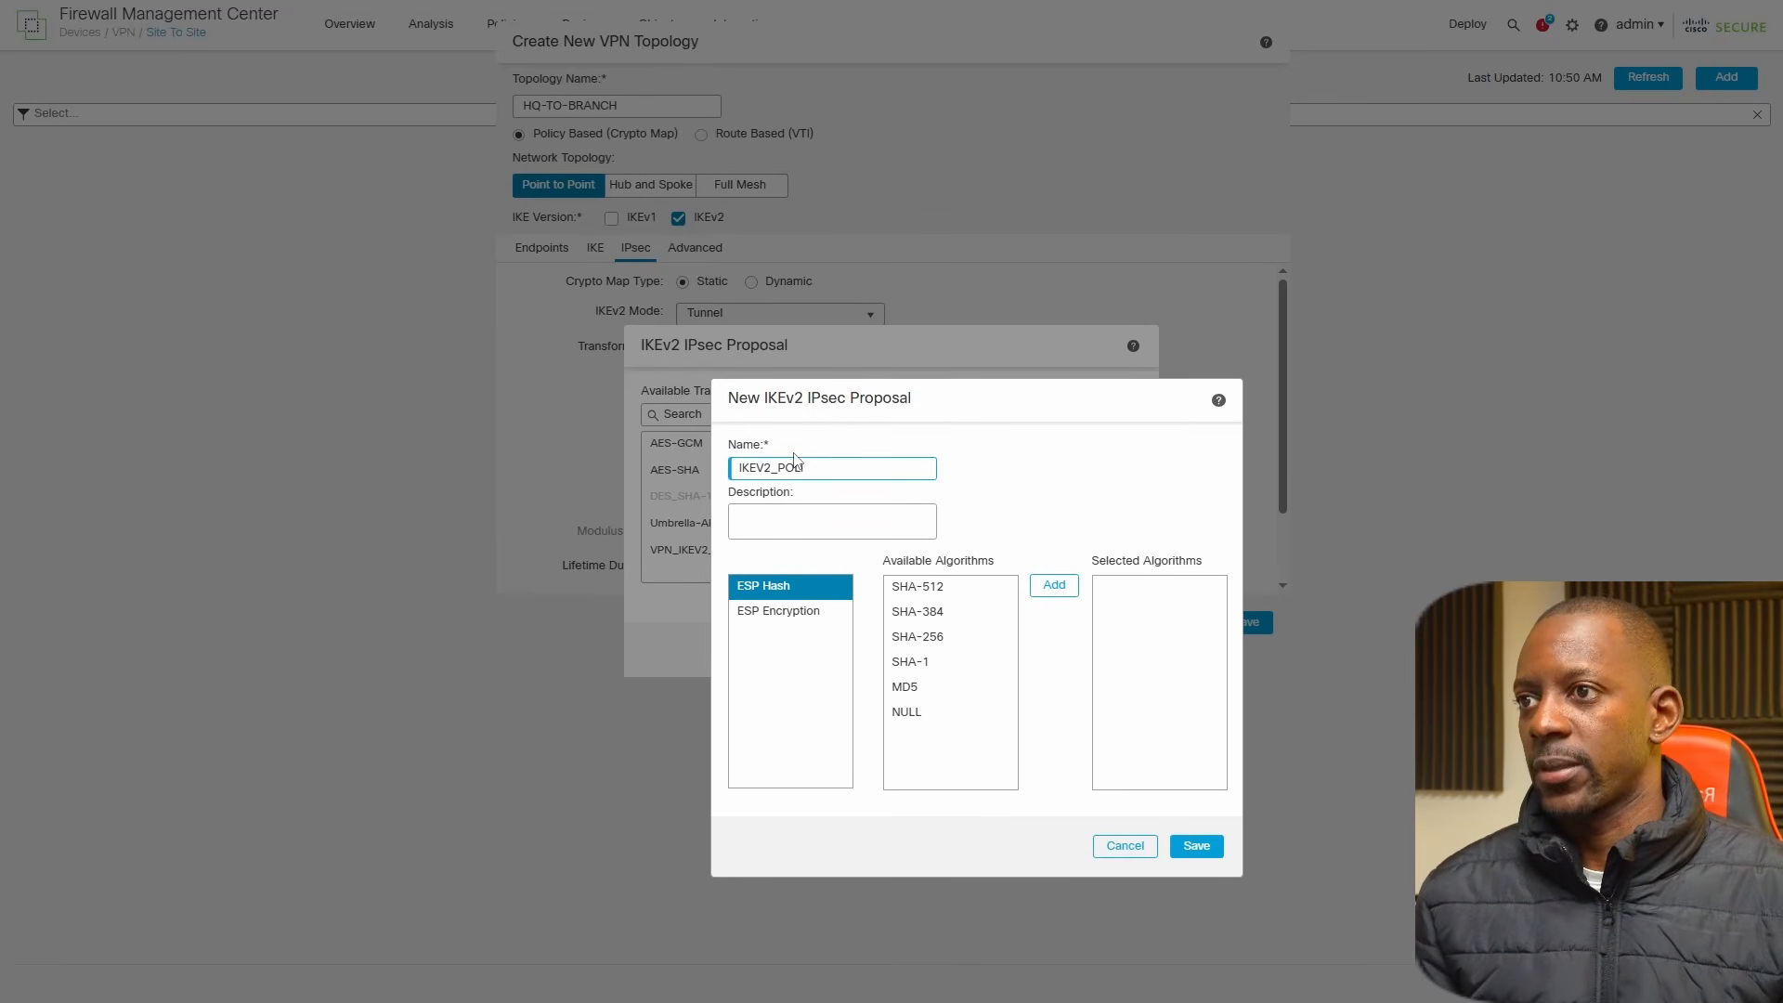
{"action": "type", "text": "r"}
{"action": "key", "text": "BackSpace"}
{"action": "key", "text": "BackSpace"}
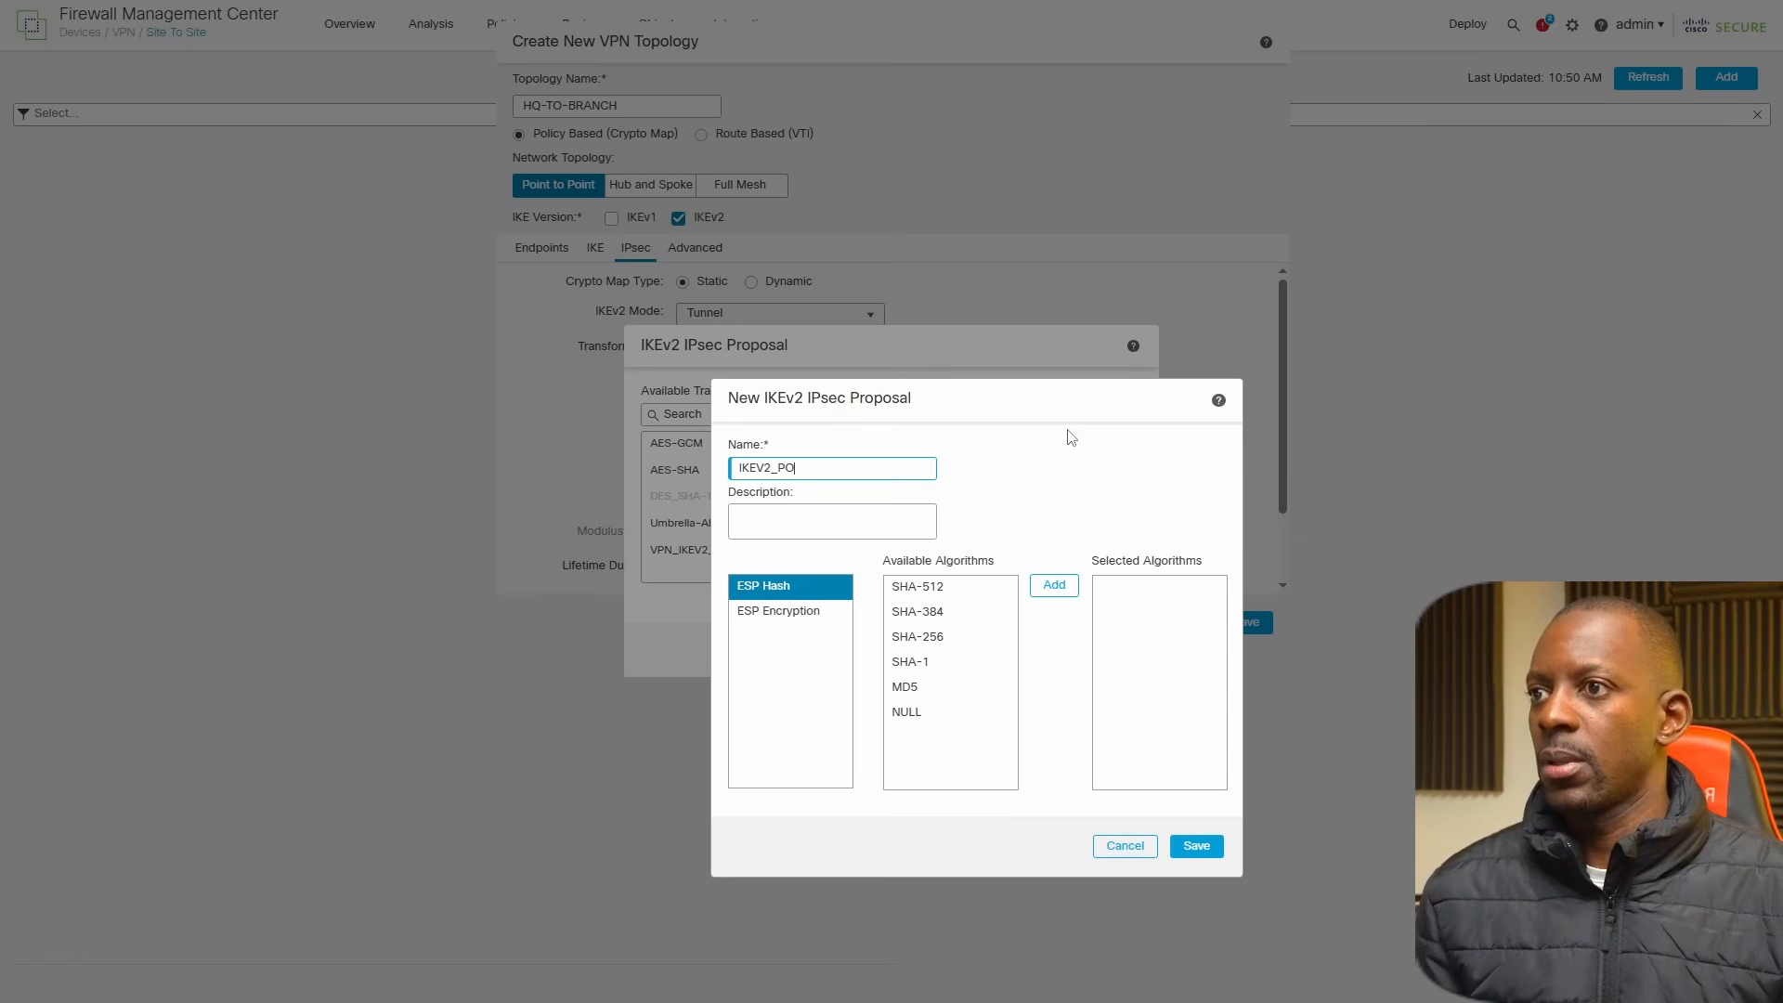
{"action": "type", "text": "ROPOSAL"}
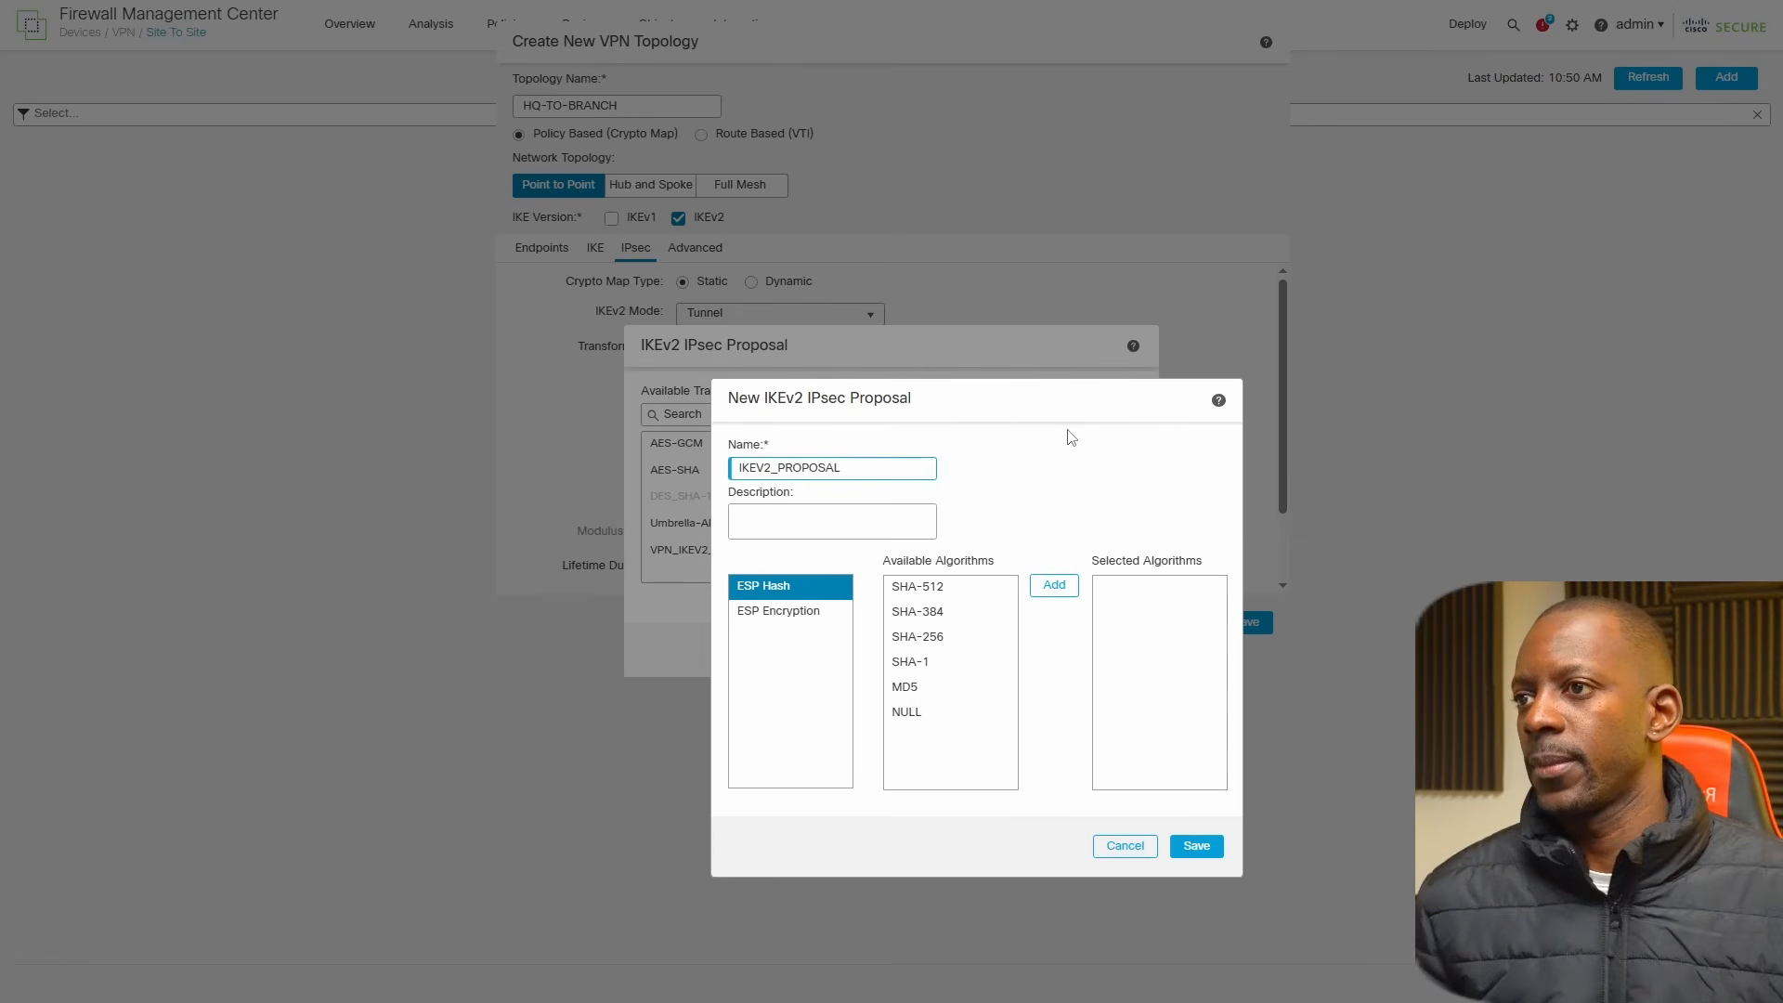
{"action": "key", "text": "ctrl+a"}
{"action": "key", "text": "ctrl+c"}
{"action": "left_click", "coordinate": [830, 520]}
{"action": "key", "text": "ctrl+v"}
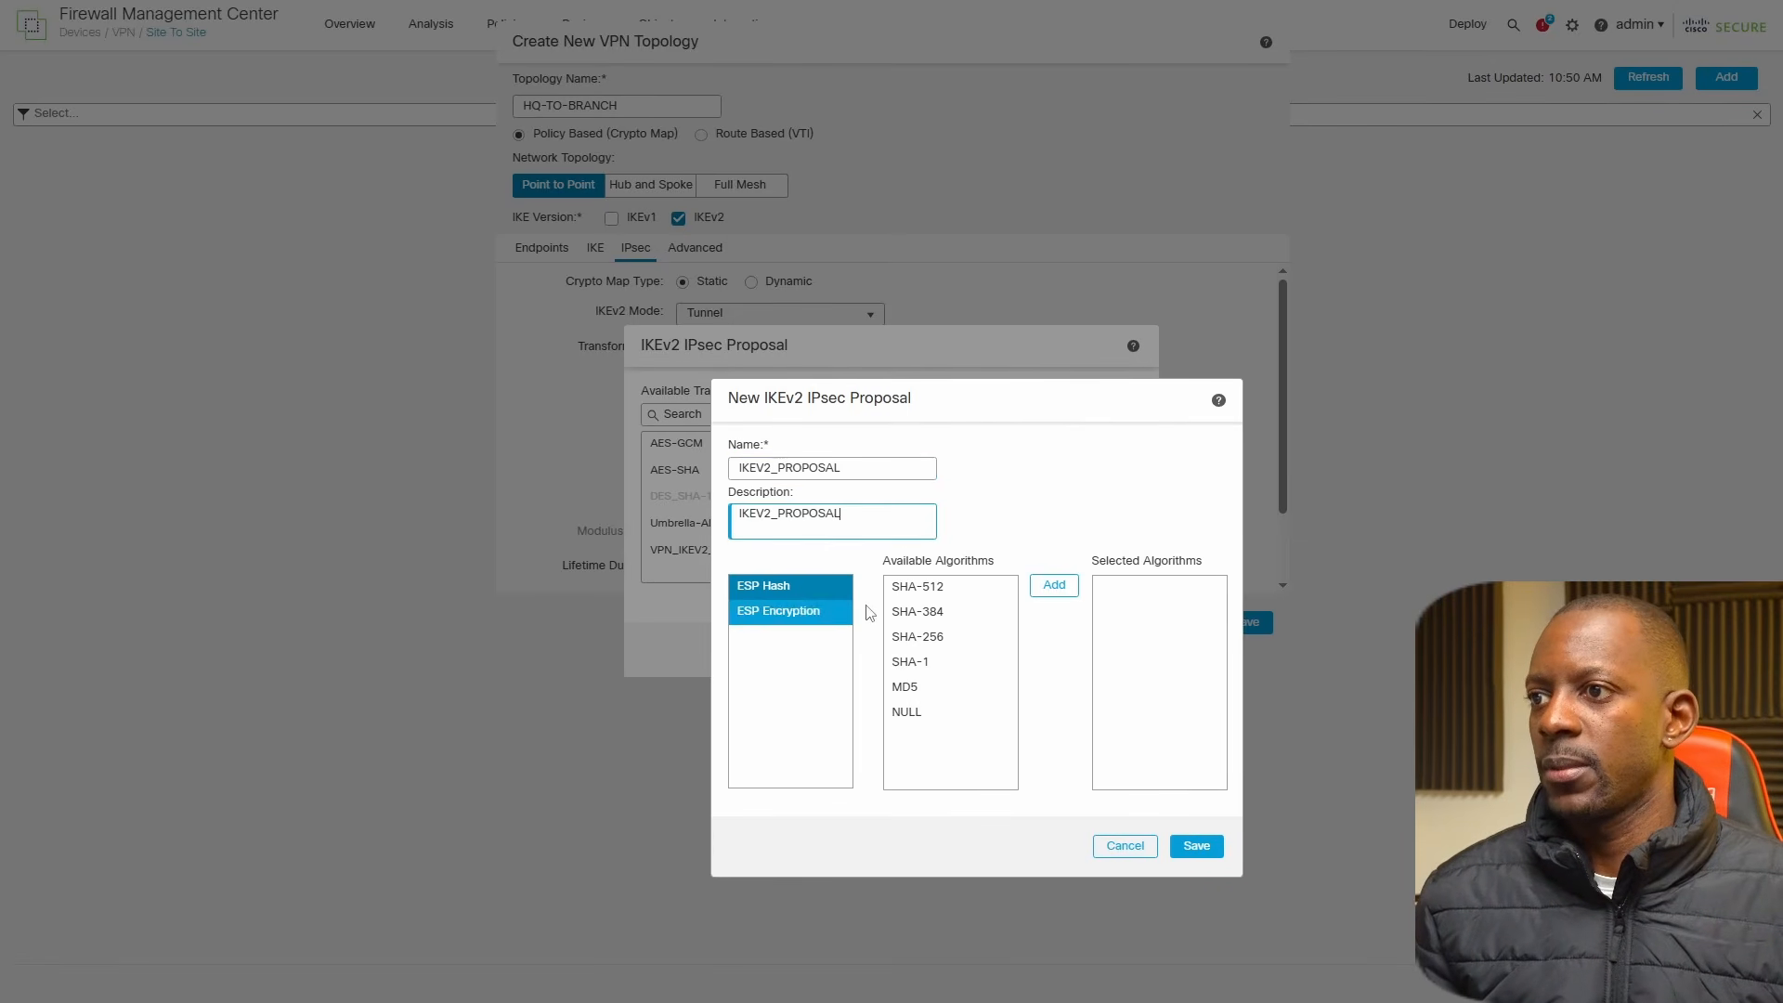
Add SHA-1 as the ESP hash and DES as the ESP encryption algorithm, and save the IPsec proposal.
{"action": "left_click", "coordinate": [919, 687]}
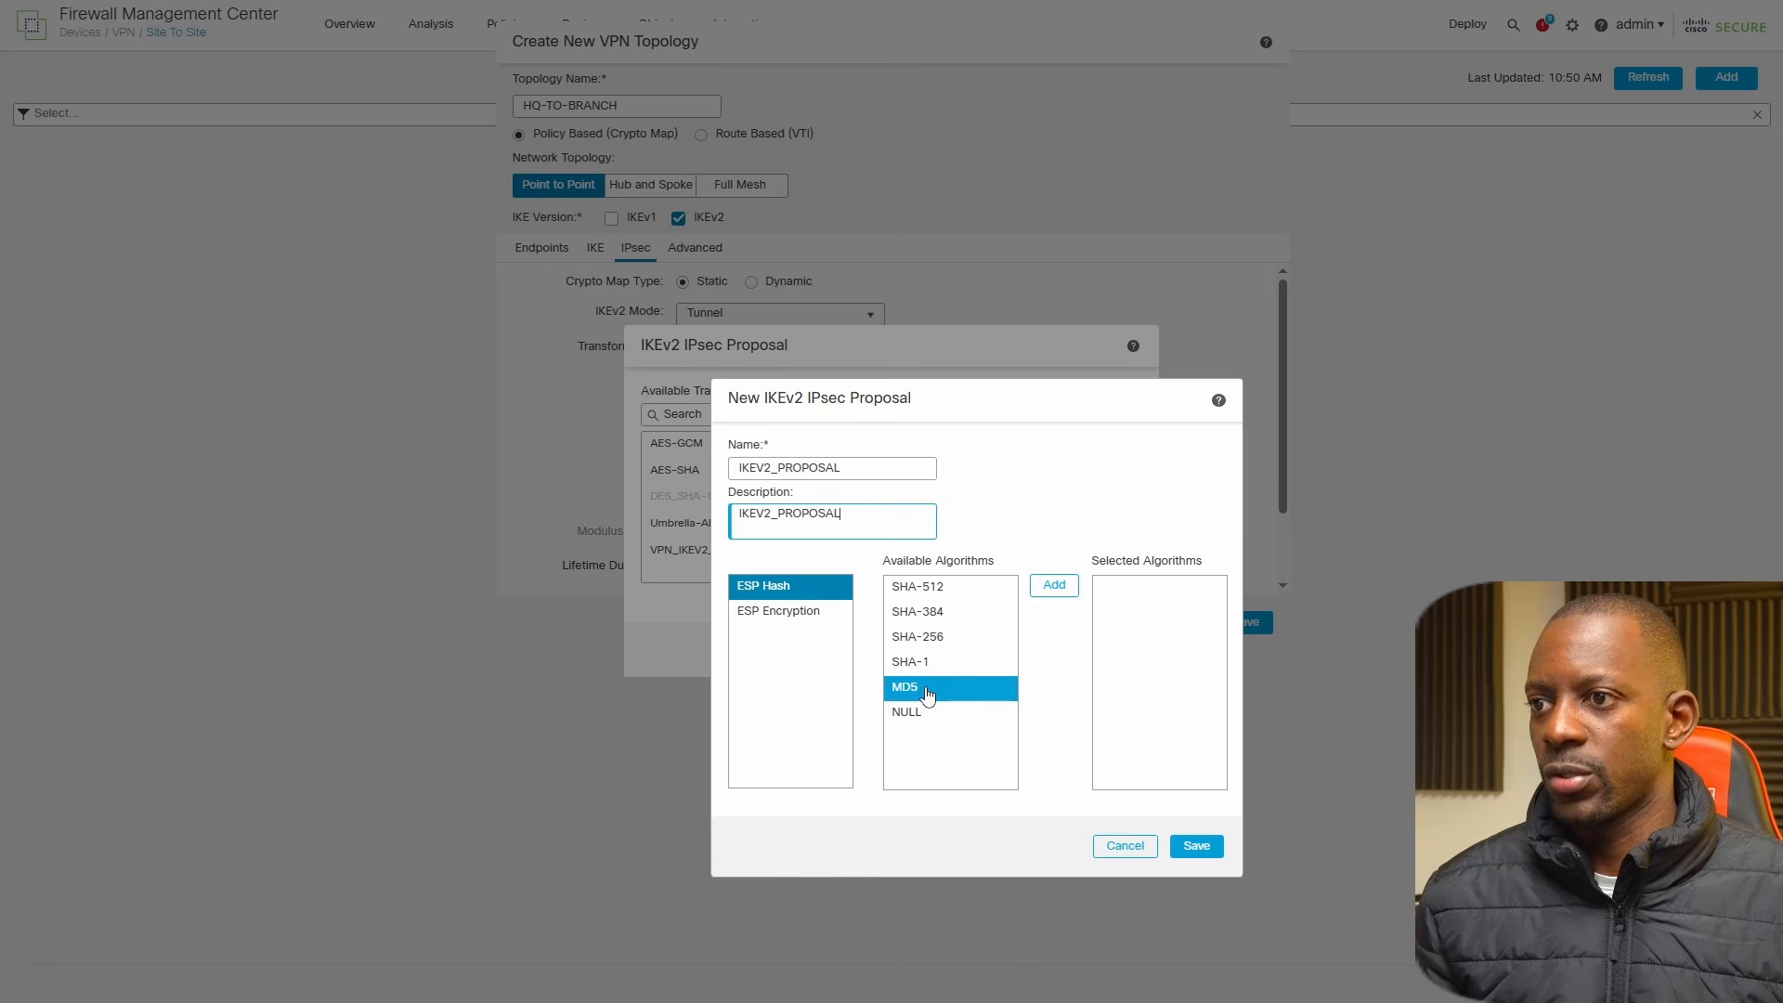
{"action": "left_click", "coordinate": [924, 662]}
{"action": "left_click", "coordinate": [1054, 586]}
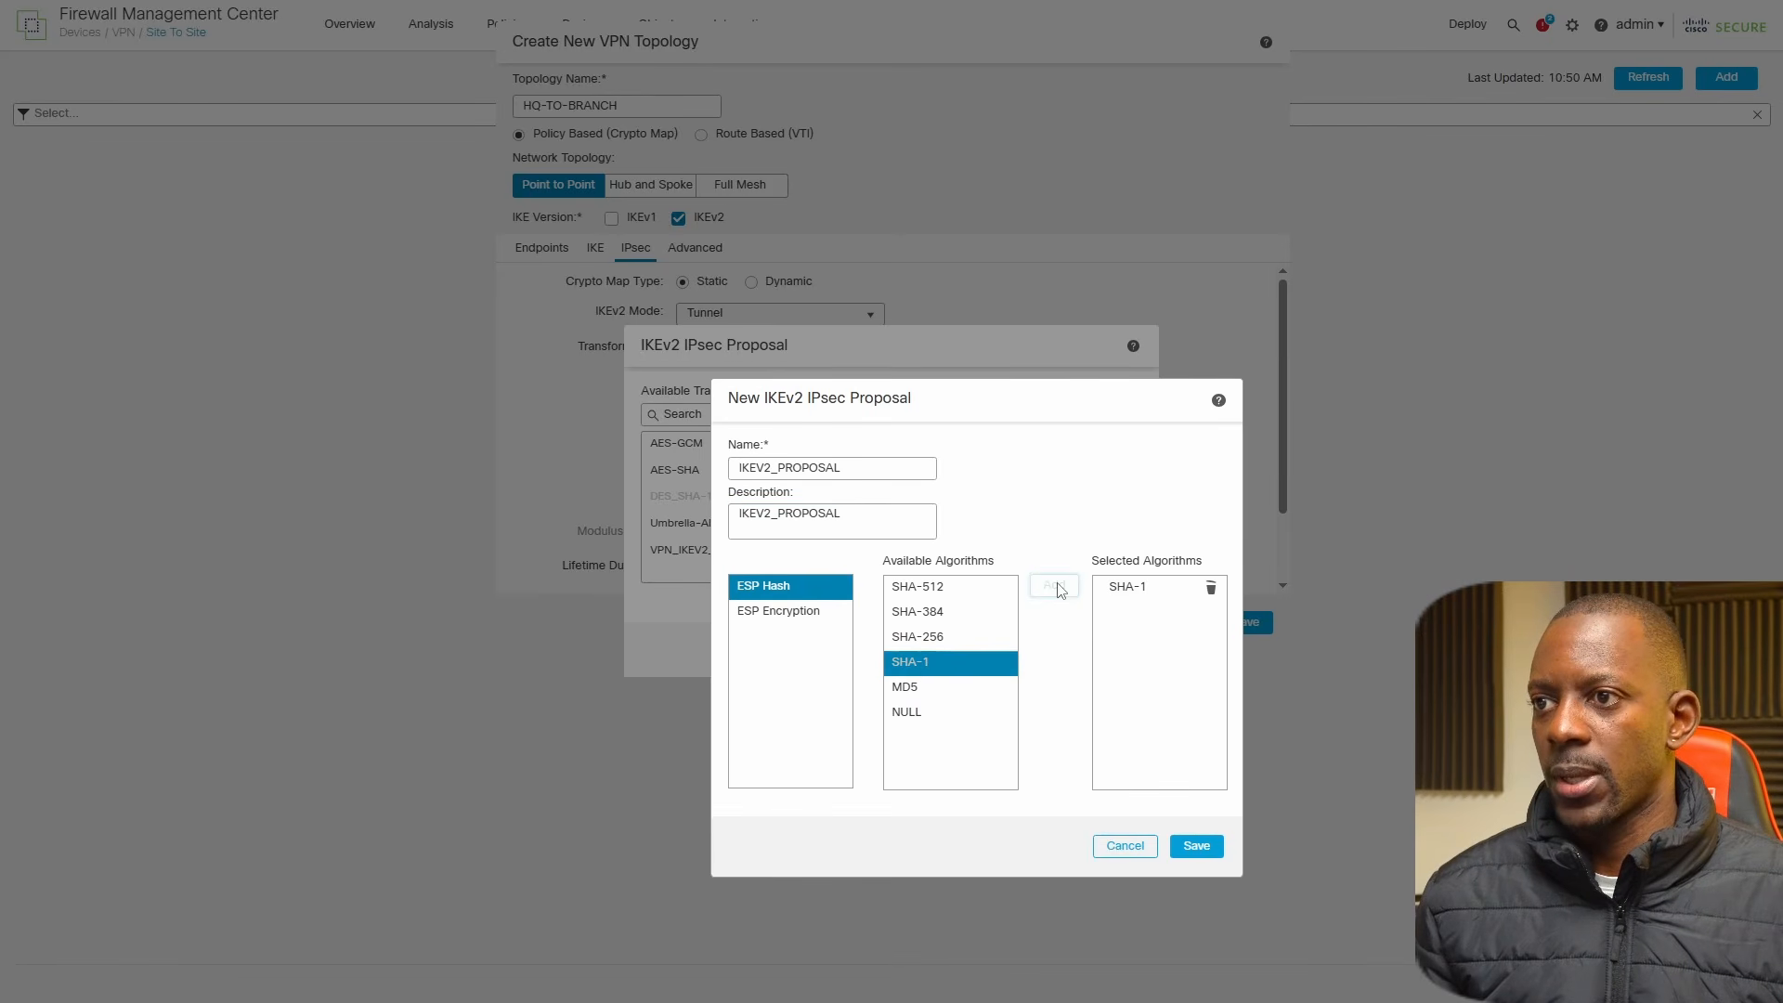
{"action": "left_click", "coordinate": [787, 612]}
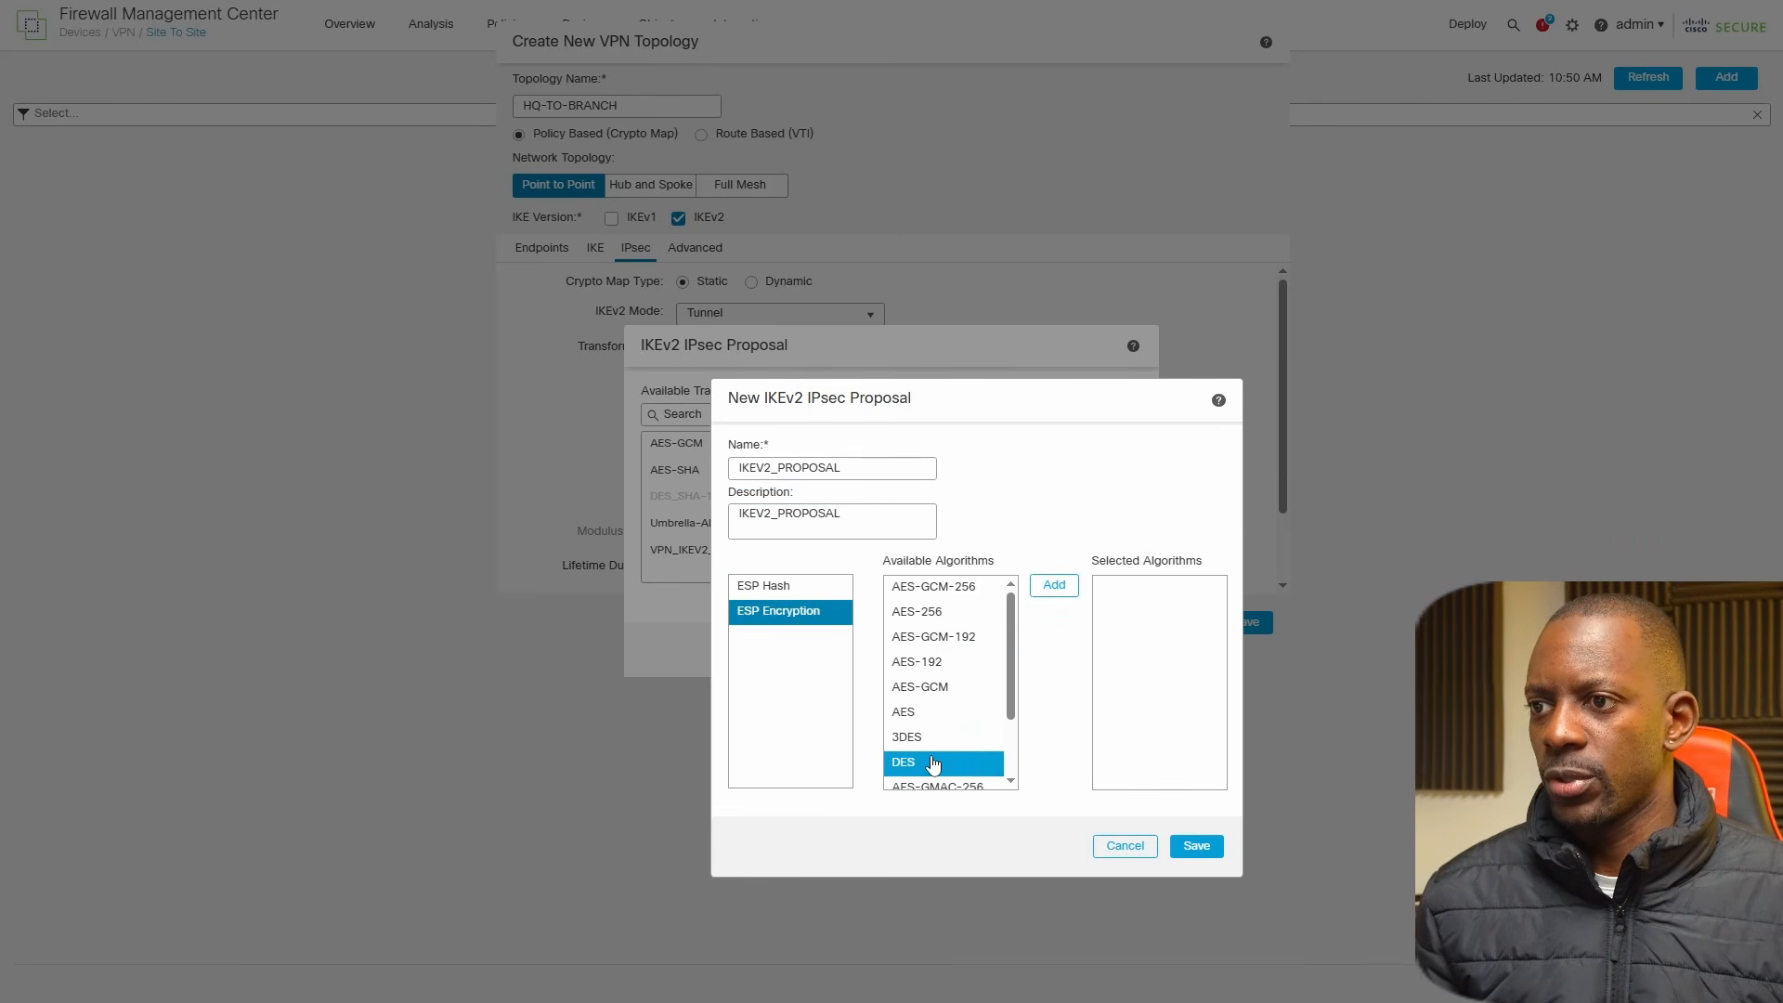
{"action": "left_click", "coordinate": [1054, 586]}
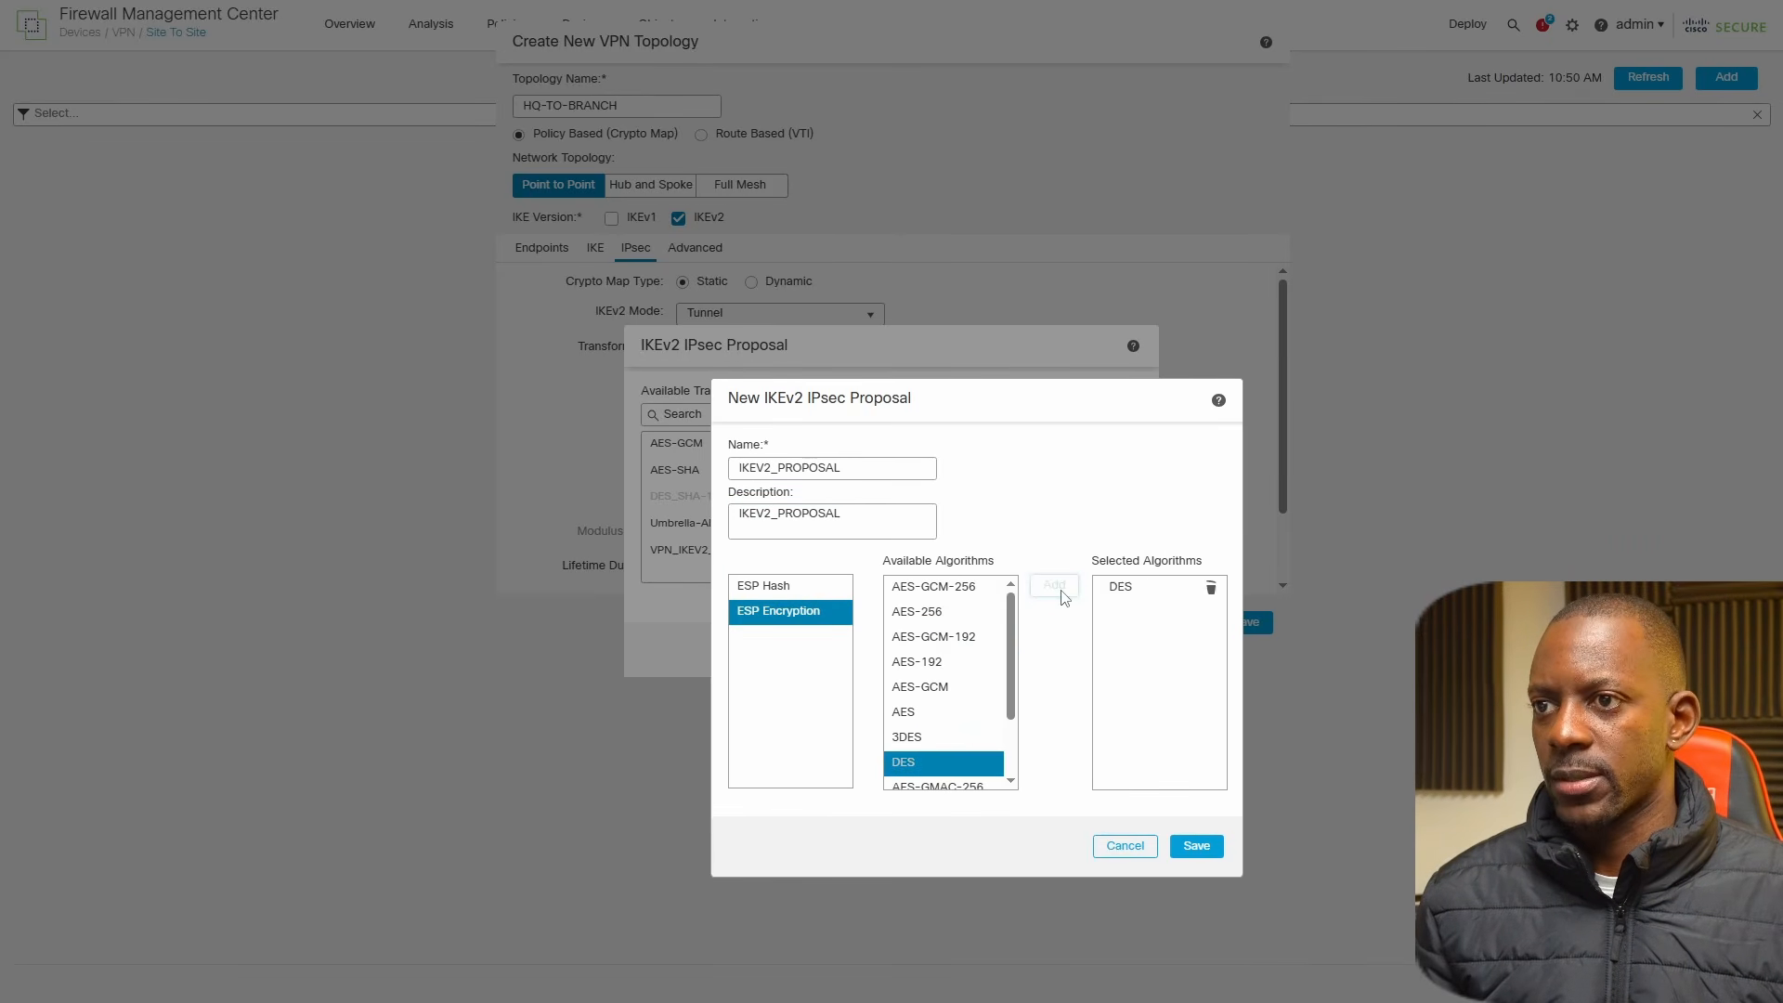
{"action": "left_click", "coordinate": [1196, 845]}
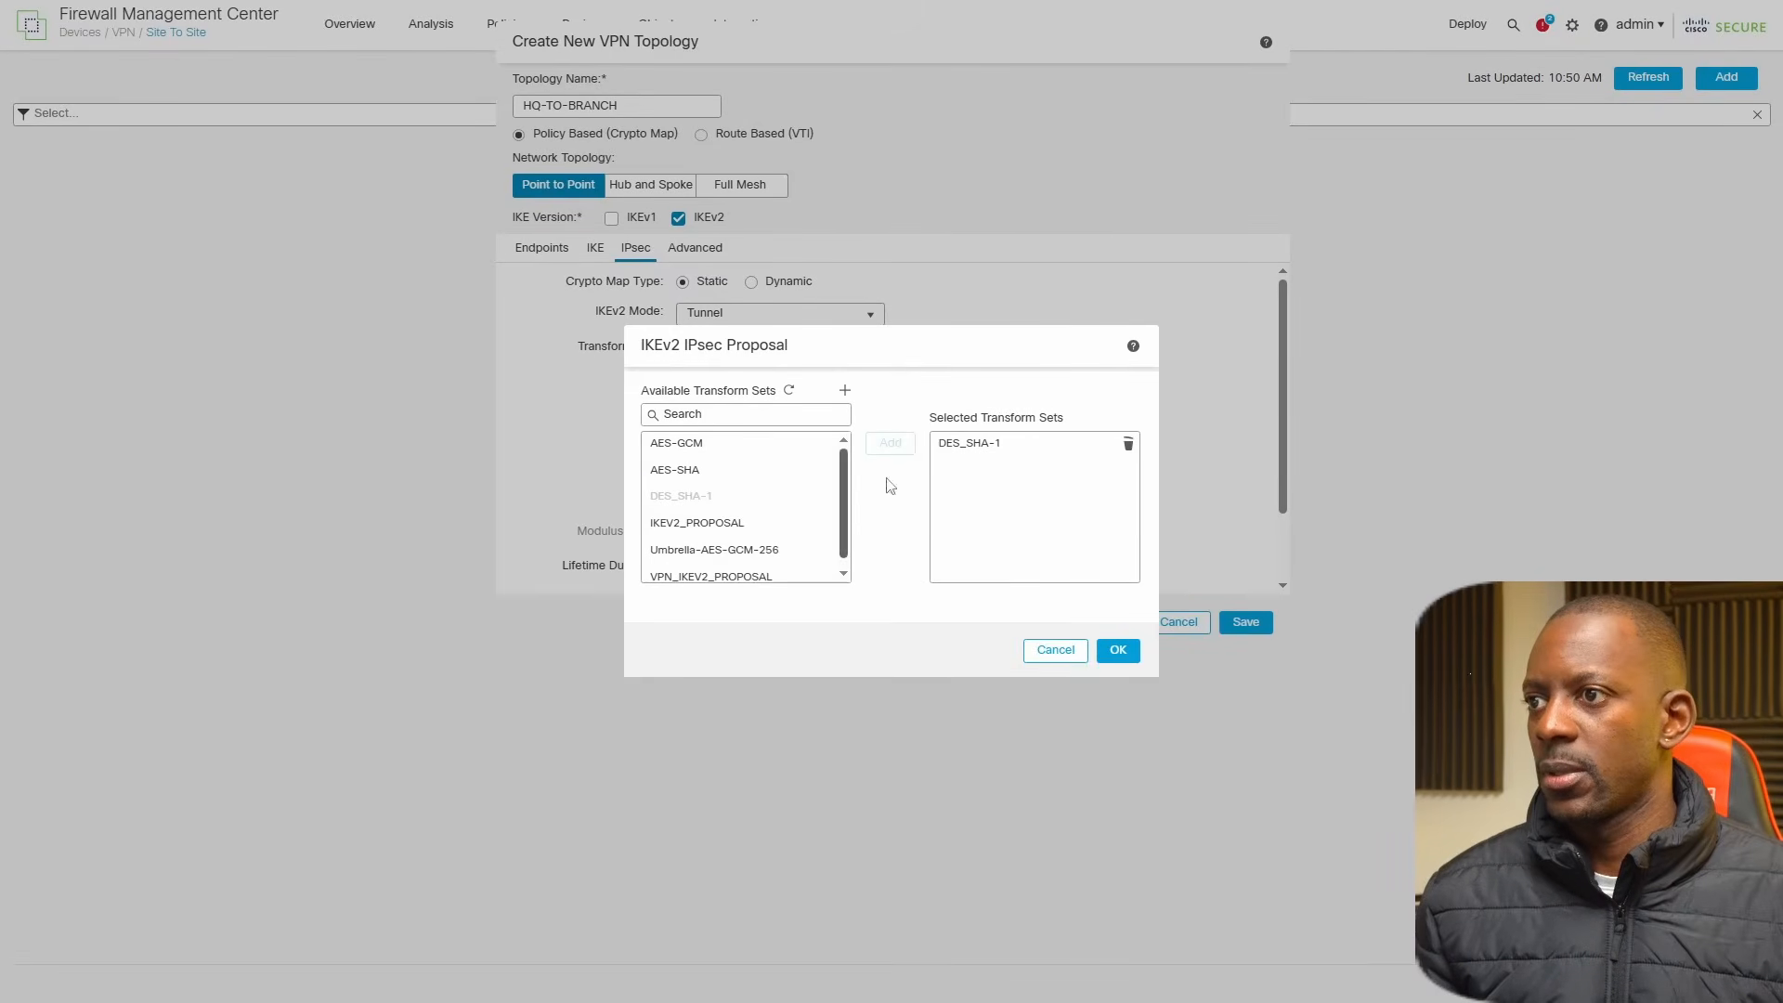
Replace DES_SHA-1 with IKEV2_PROPOSAL as the selected IKEv2 transform set and confirm the selection.
{"action": "left_click", "coordinate": [730, 526]}
{"action": "left_click", "coordinate": [889, 449]}
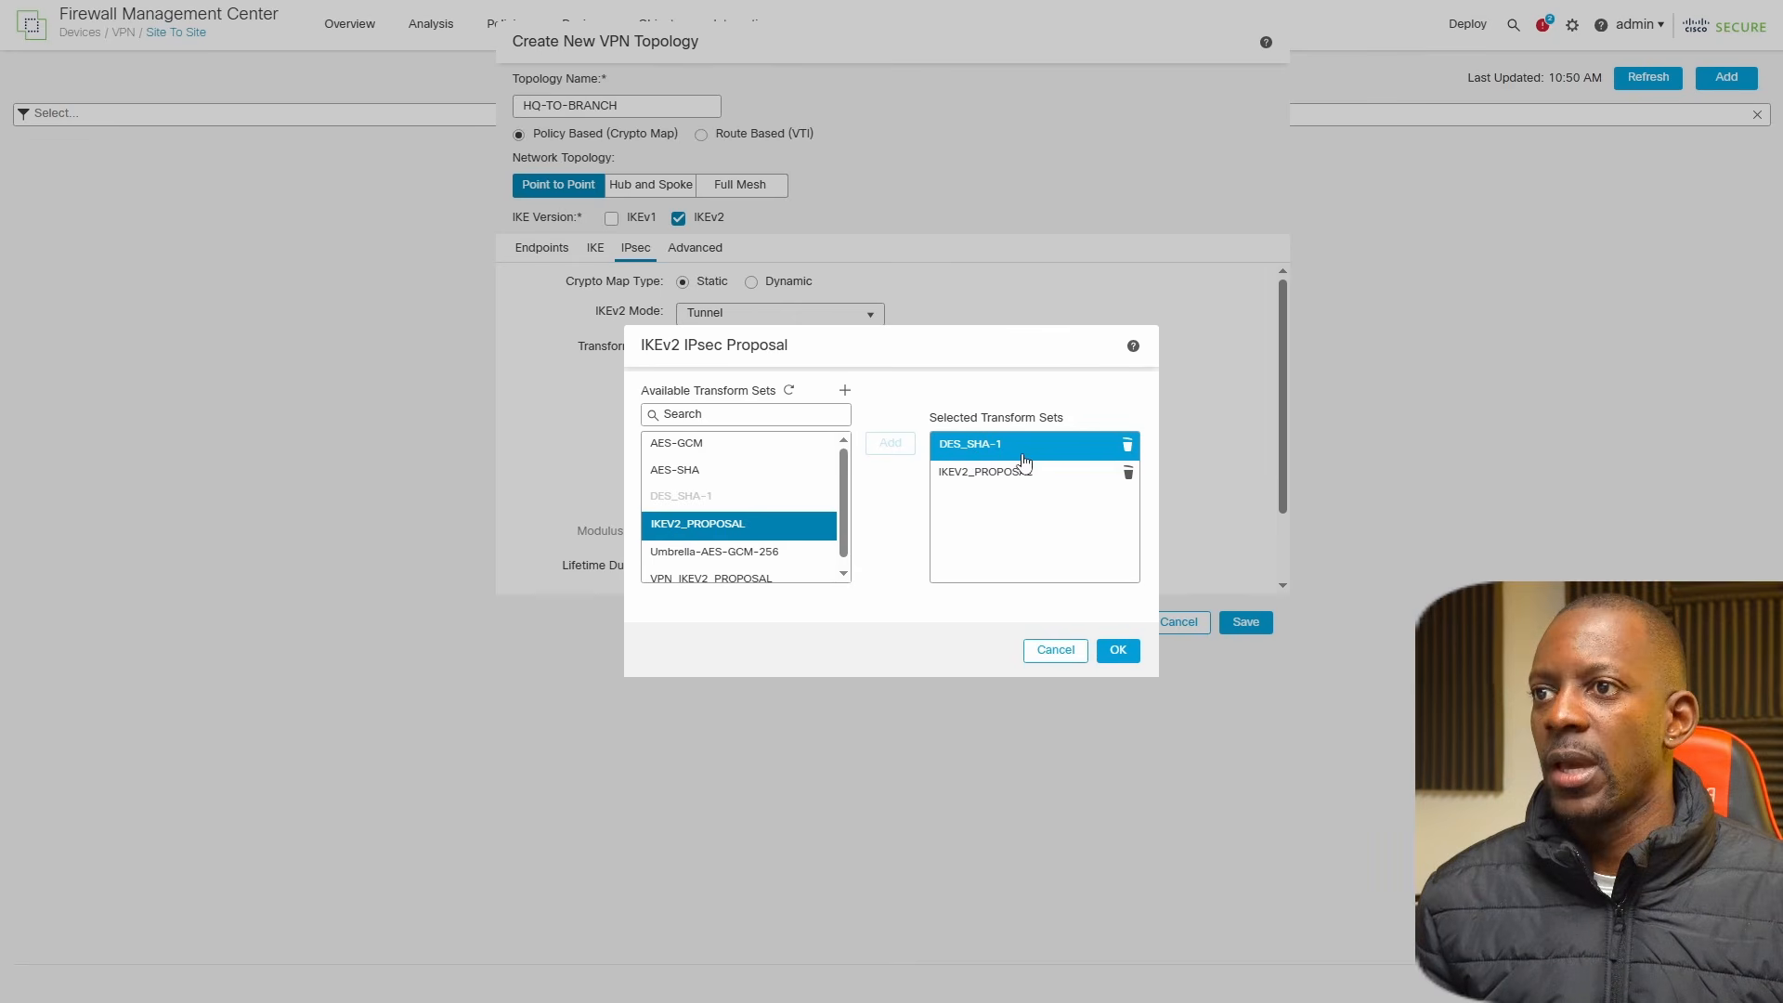
{"action": "left_click", "coordinate": [1131, 453]}
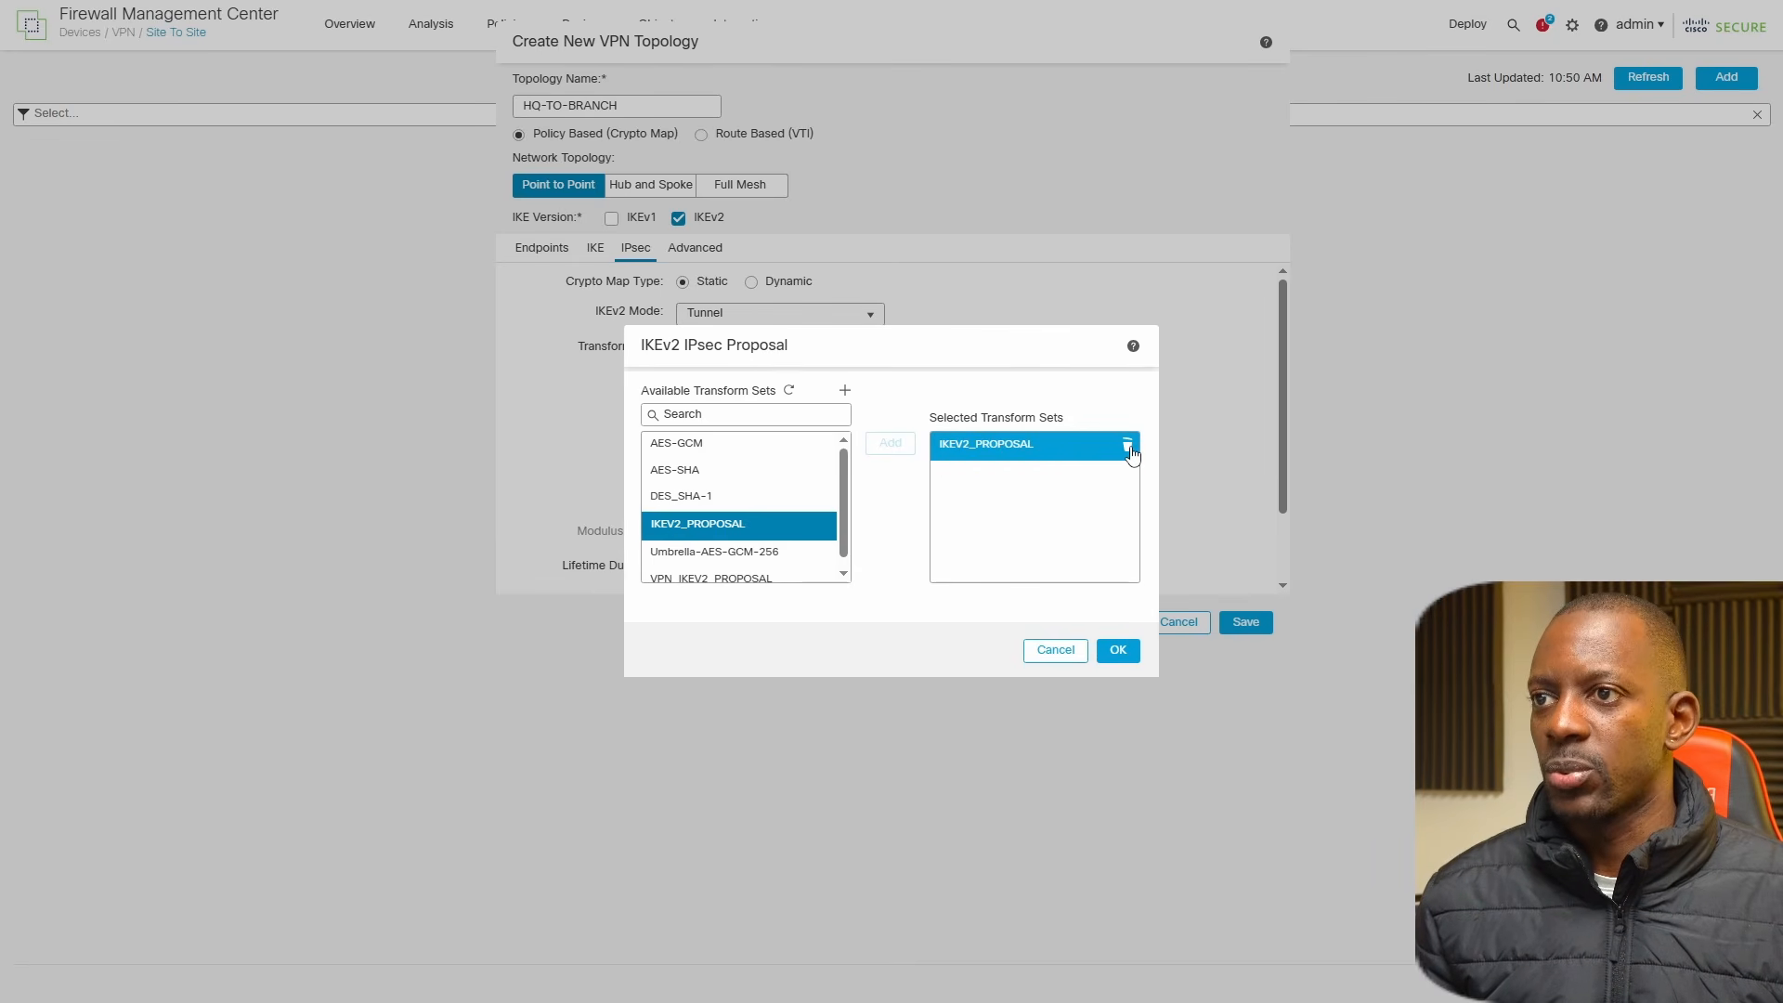
{"action": "left_click", "coordinate": [1118, 649]}
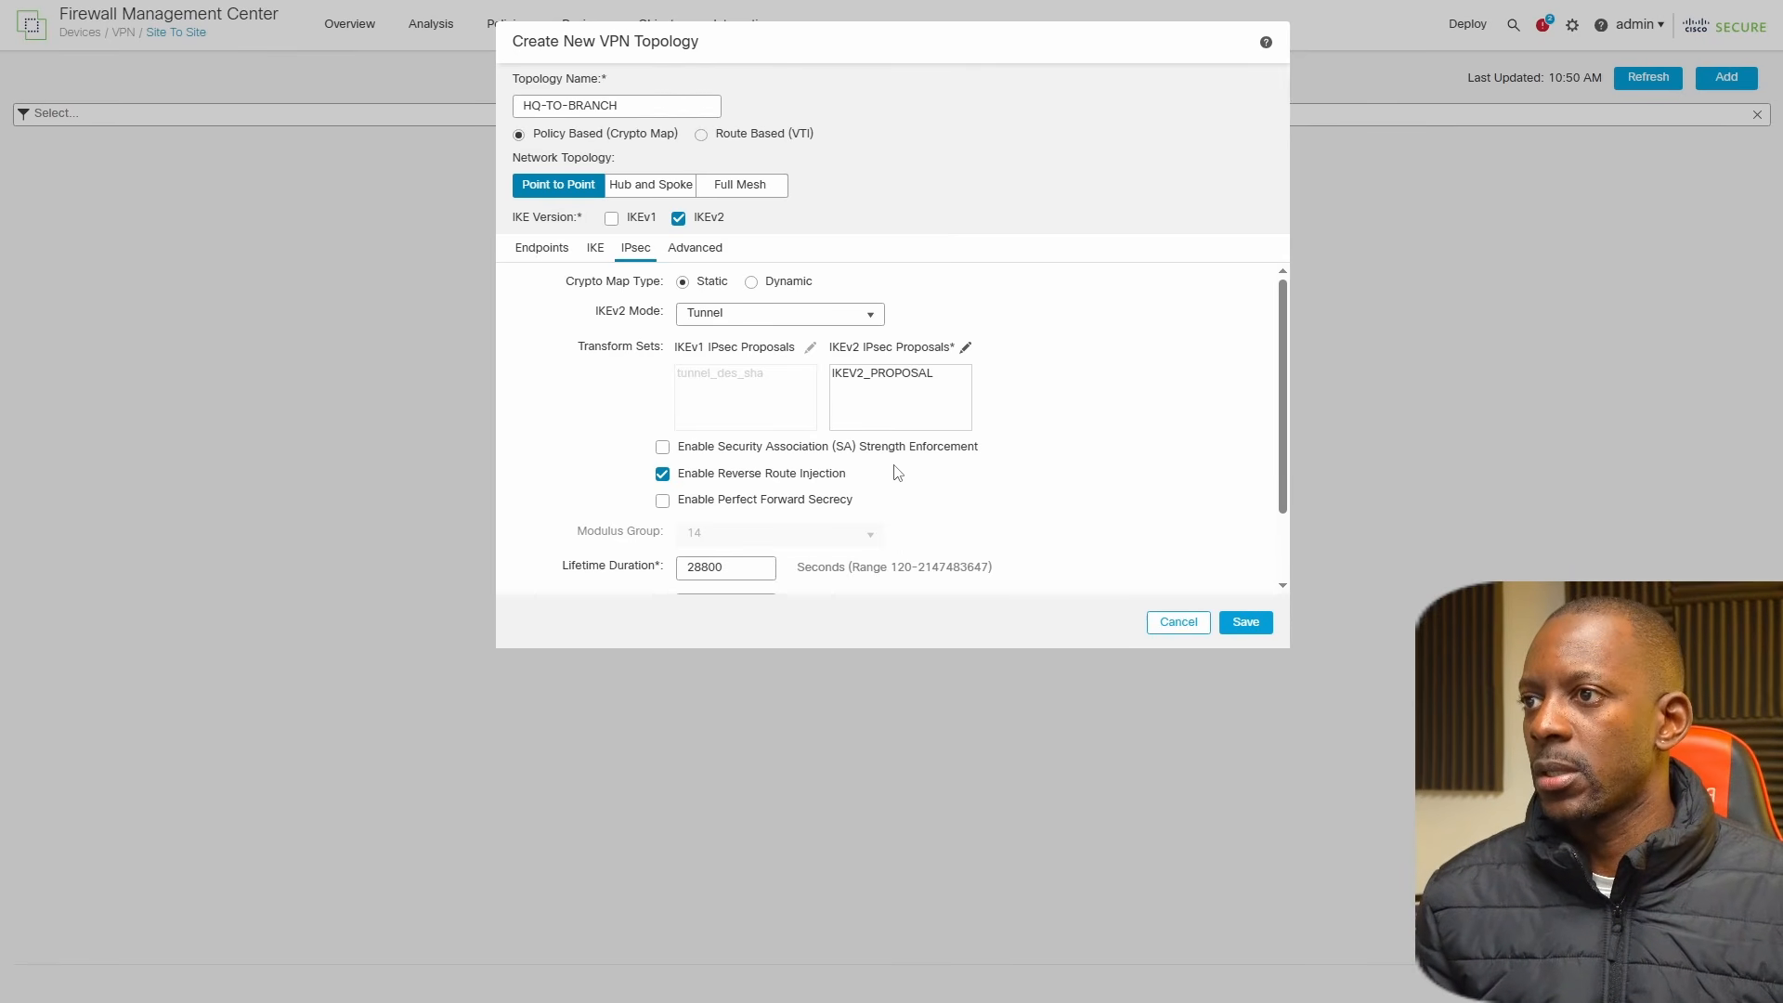
Switch to the FortiGate, accept the BRANCH-TO-HQ Phase 1 proposal, and open its Phase 2 selector with the advanced settings.
{"action": "scroll", "coordinate": [826, 469], "scroll_direction": "down", "scroll_amount": 2}
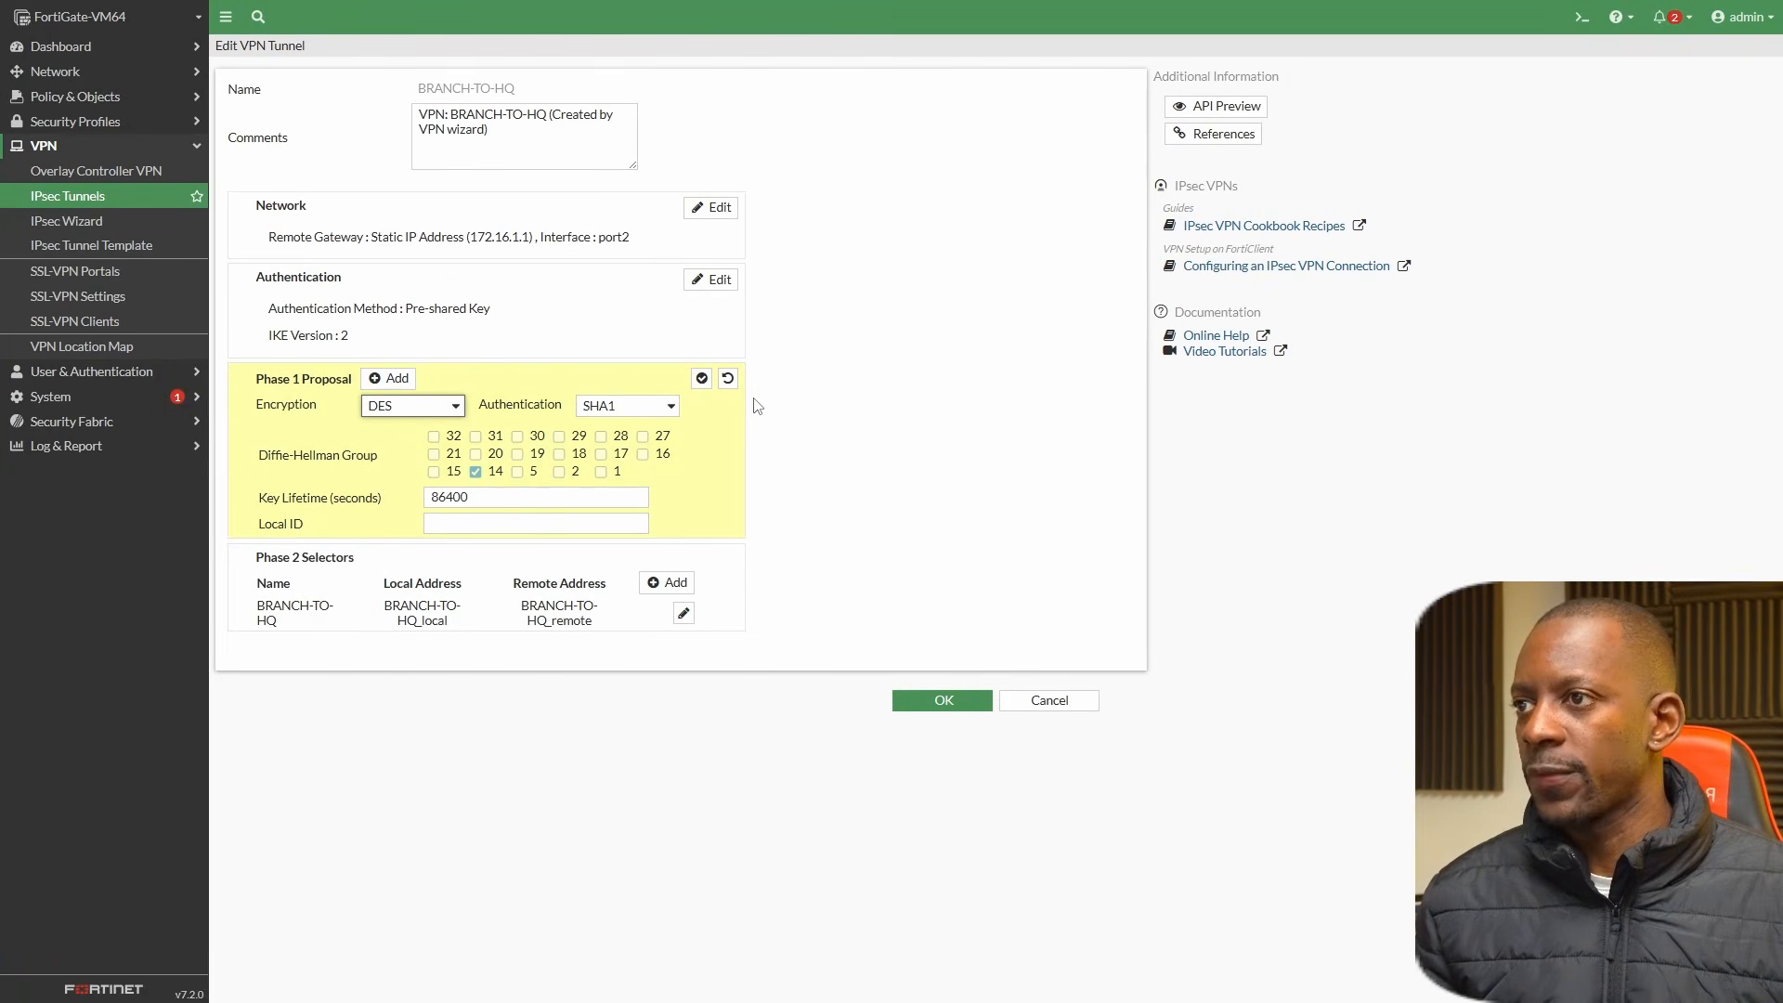
{"action": "left_click", "coordinate": [702, 378]}
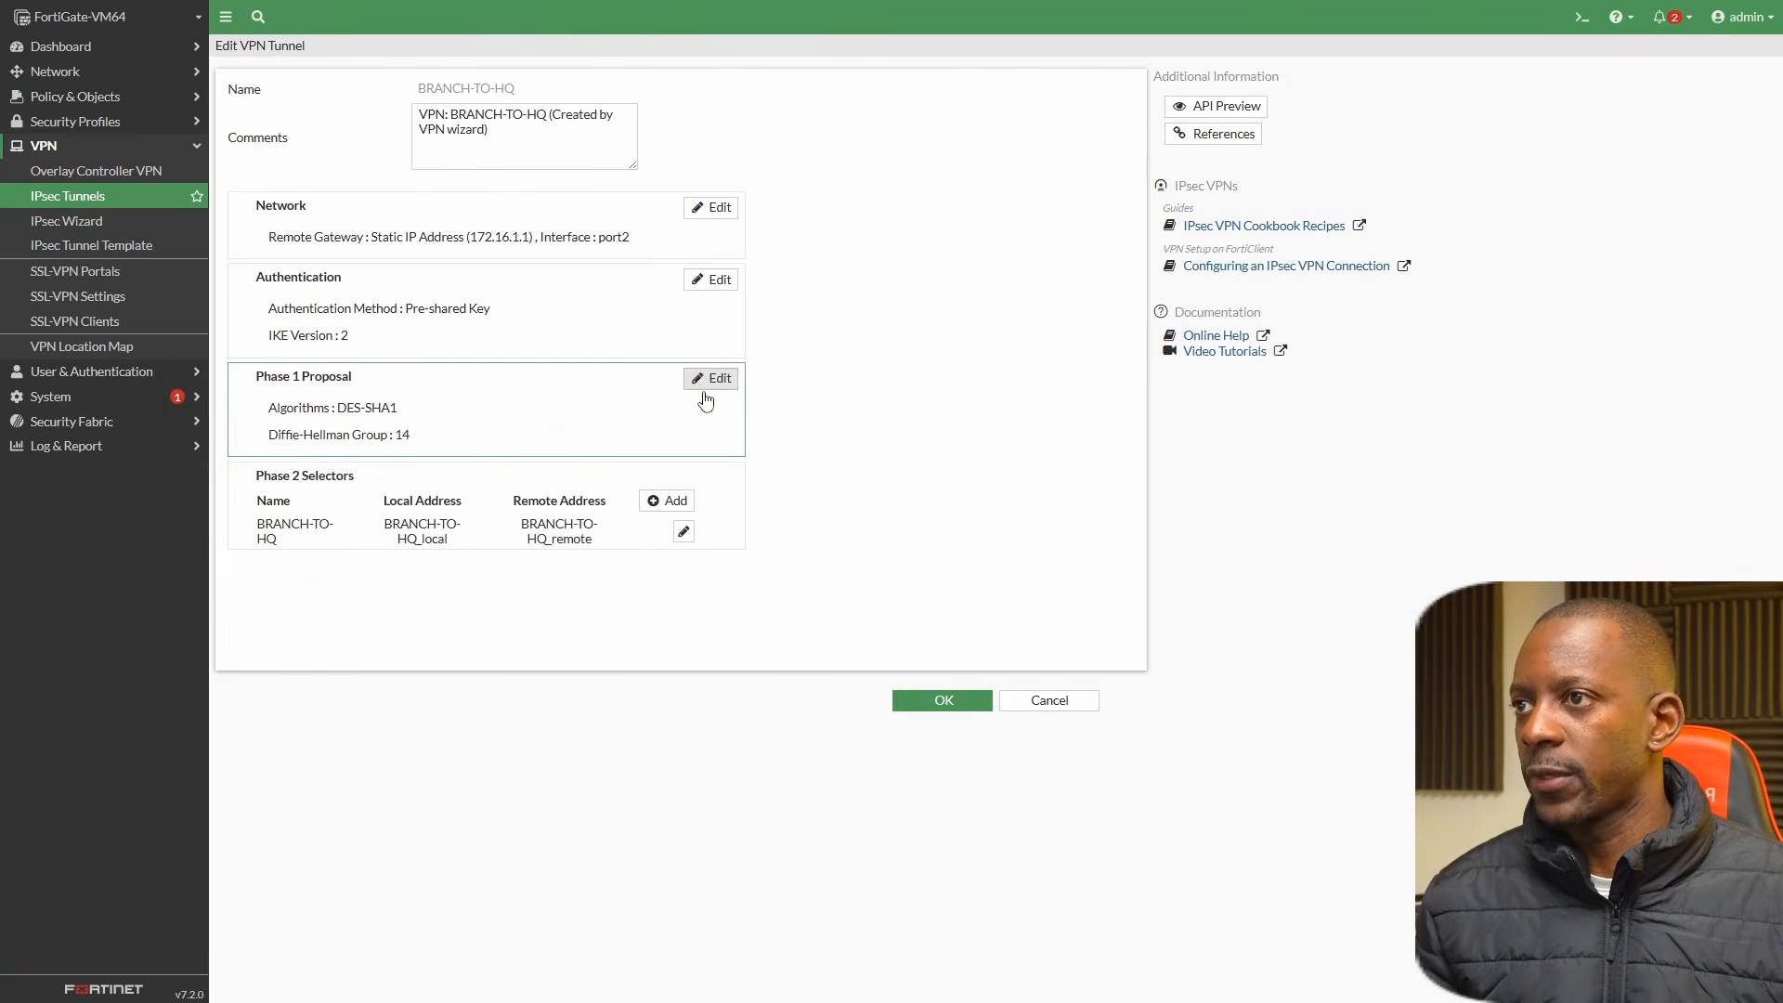
{"action": "left_click", "coordinate": [682, 532]}
{"action": "left_click", "coordinate": [240, 754]}
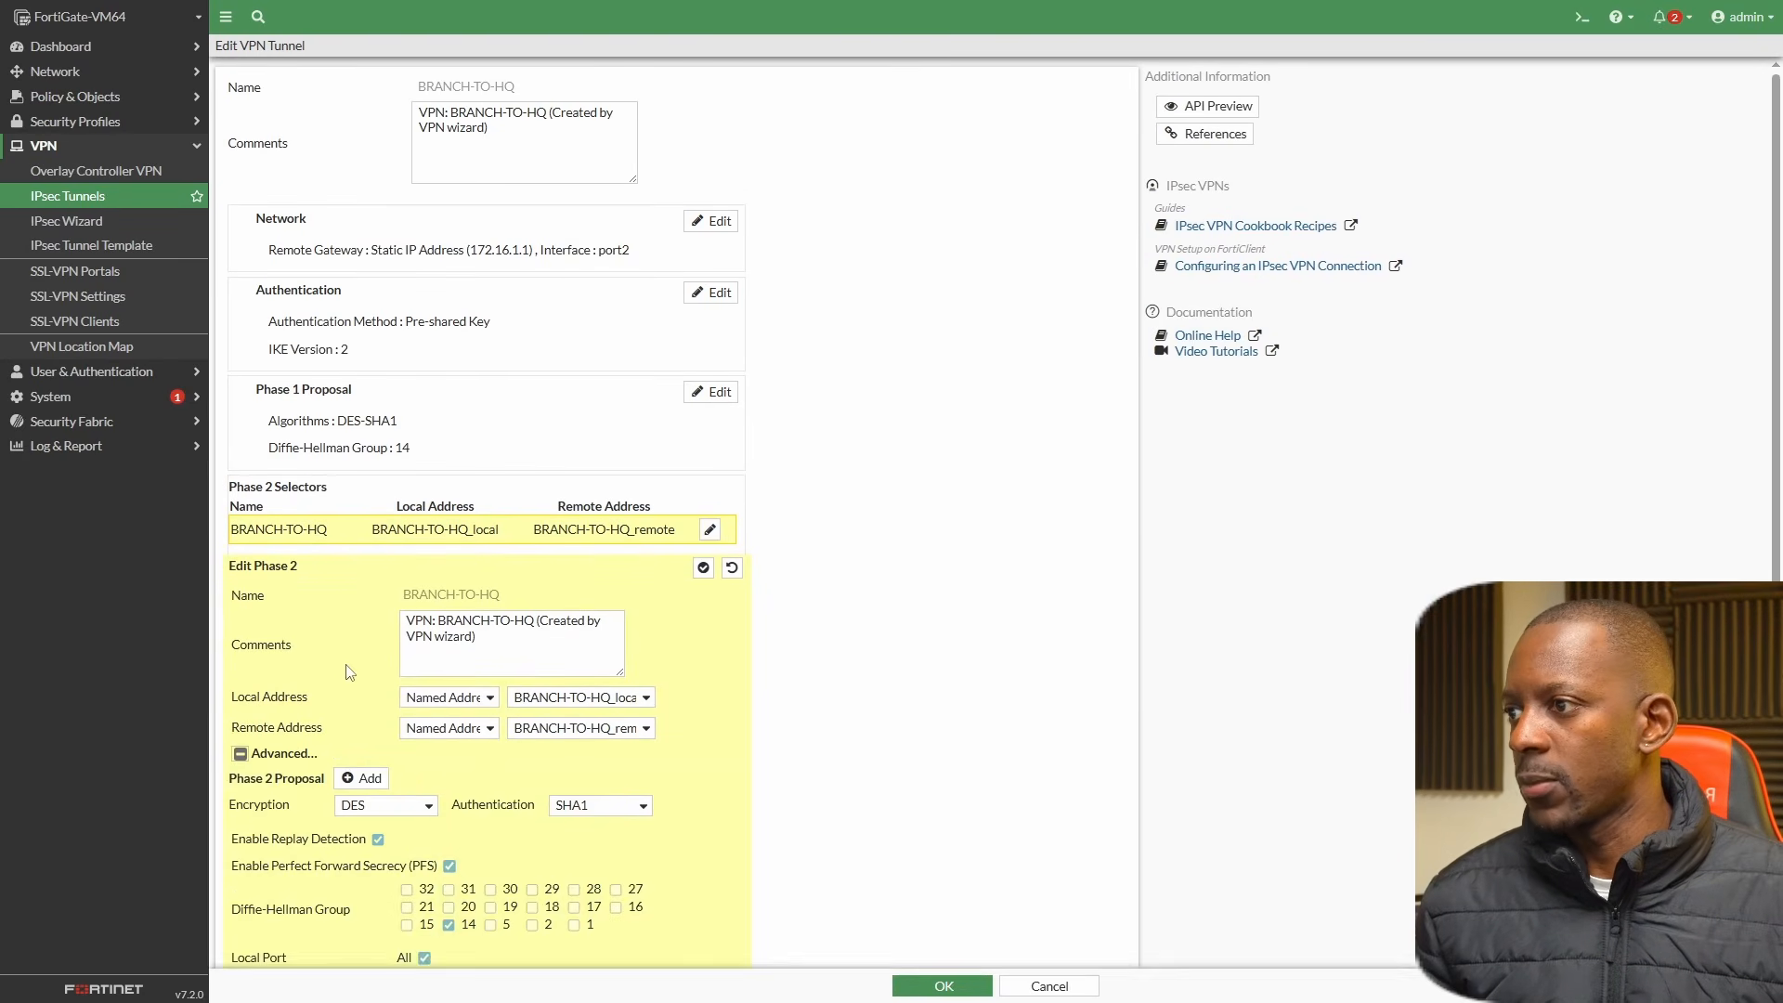
{"action": "scroll", "coordinate": [381, 694], "scroll_direction": "down", "scroll_amount": 2}
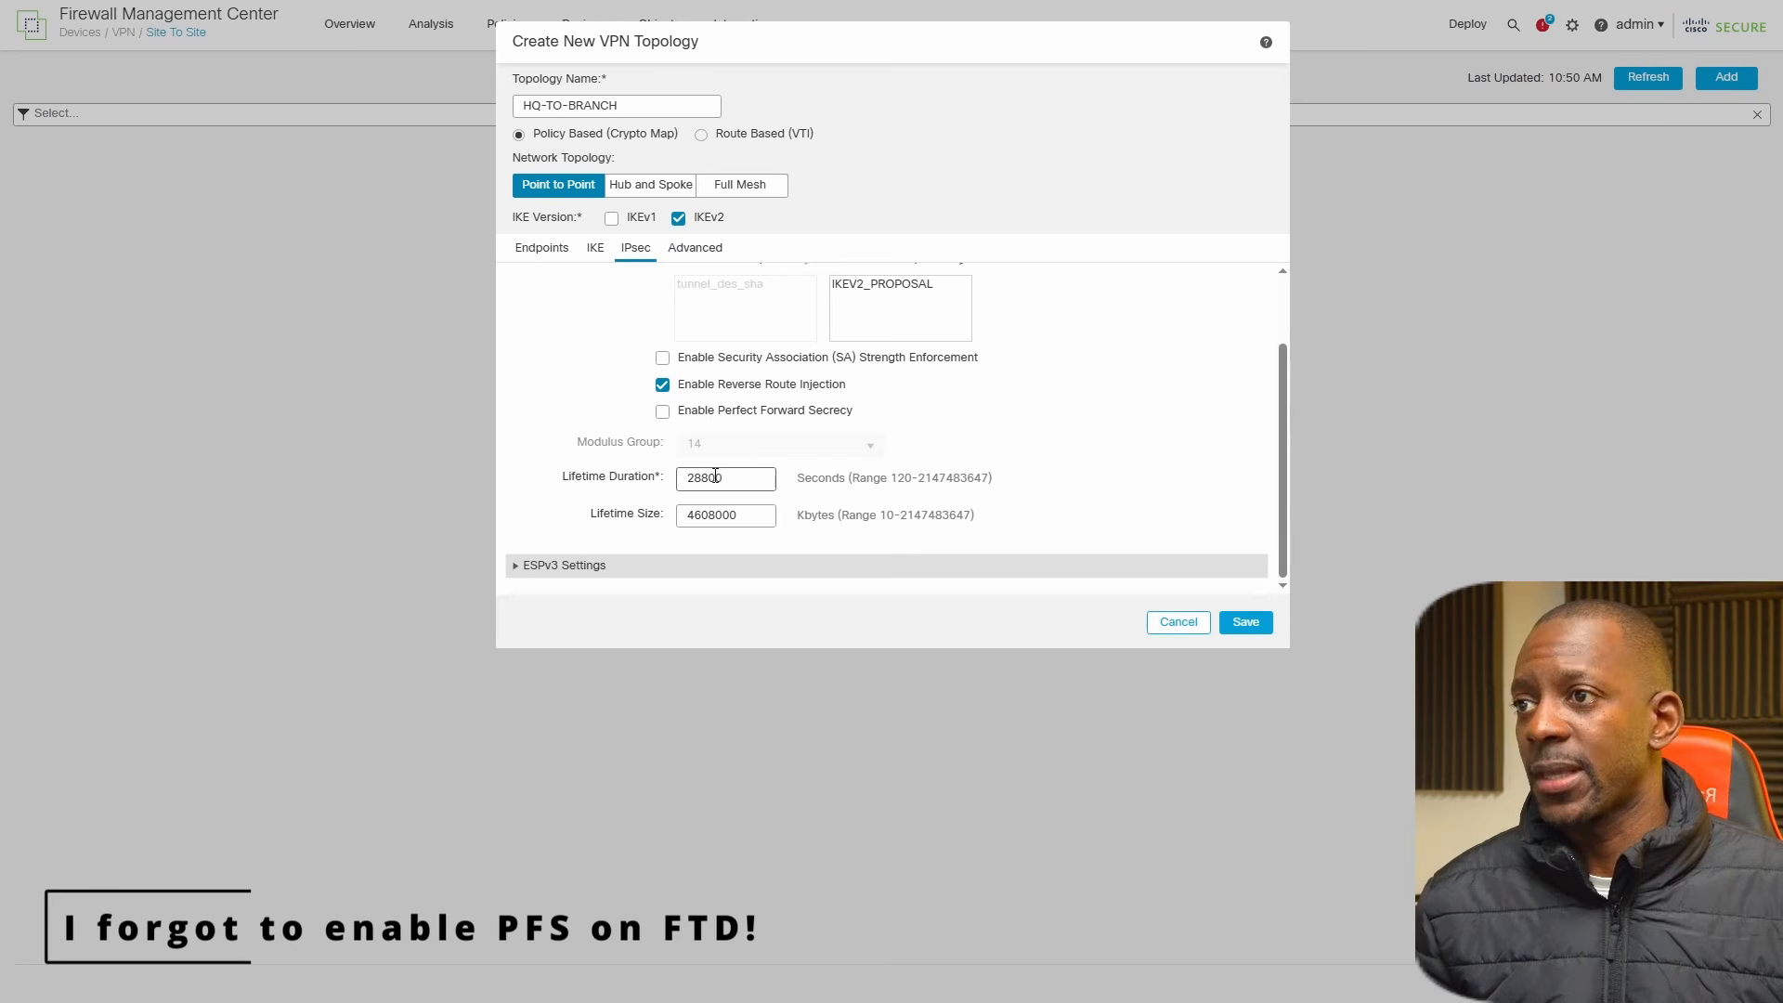
Check the IPsec lifetime duration in Firewall Management Center, set the FortiGate's Phase 2 key lifetime to 28800 seconds, and save the tunnel.
{"action": "left_click_drag", "start_coordinate": [743, 478], "coordinate": [611, 462]}
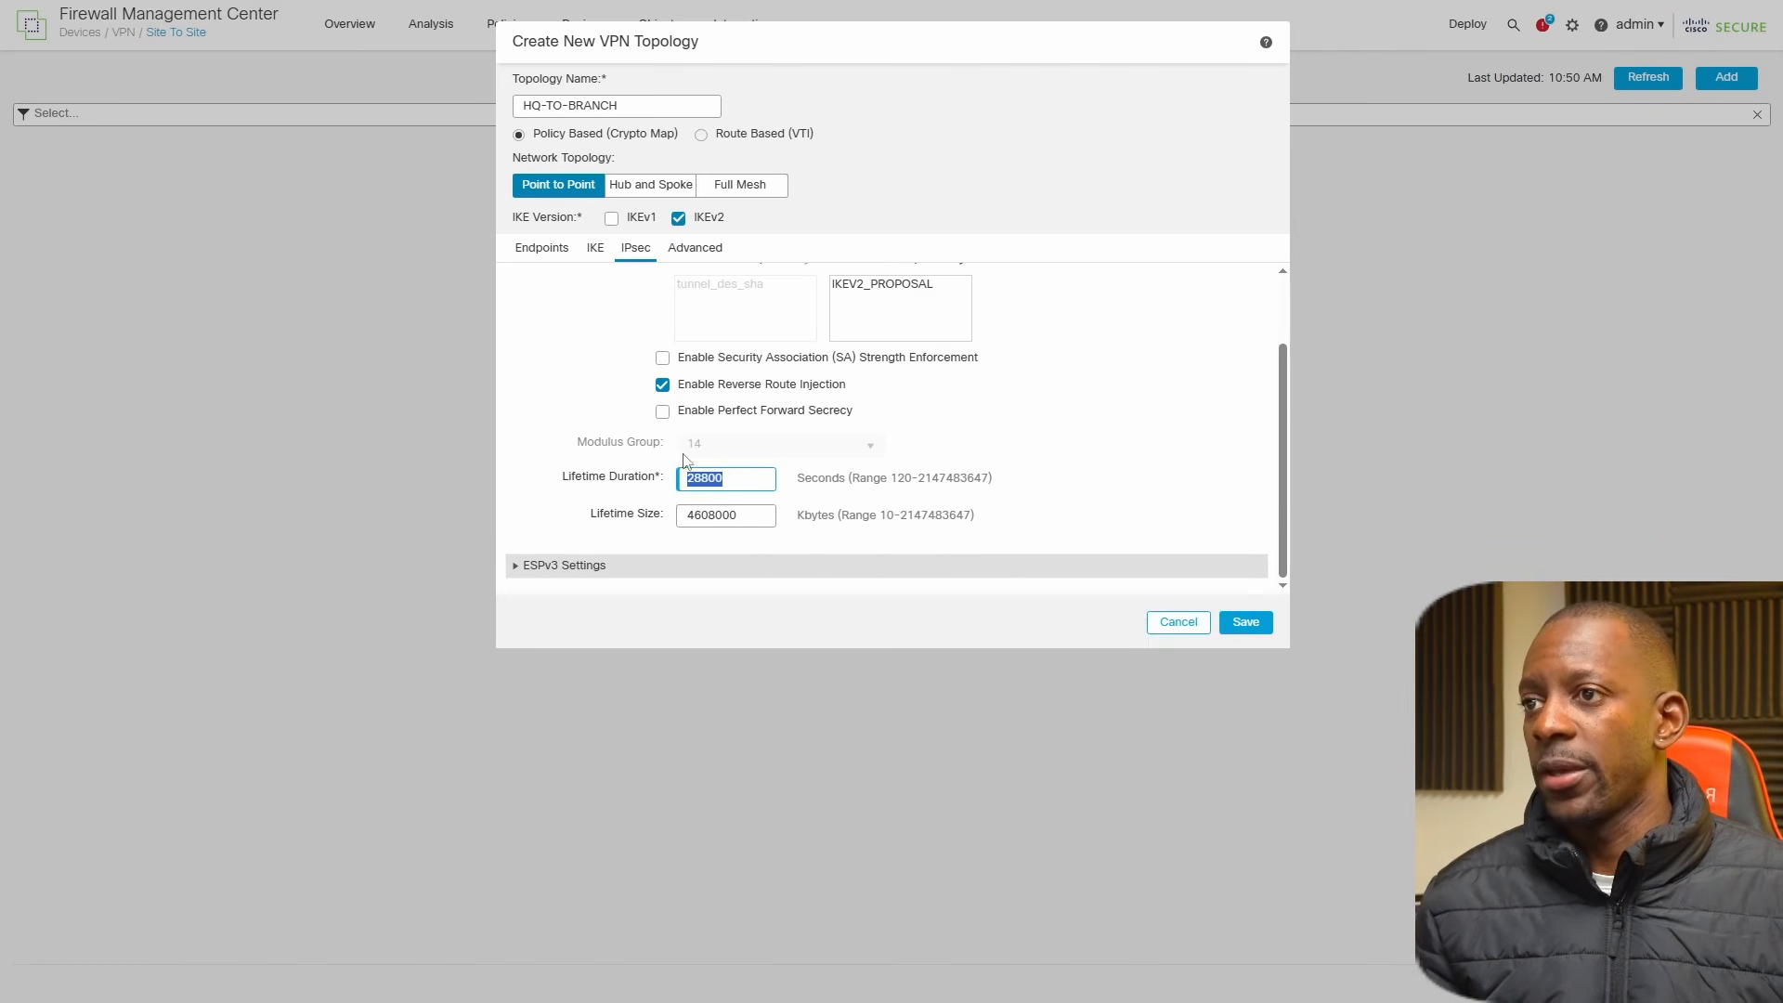
{"action": "left_click", "coordinate": [1085, 476]}
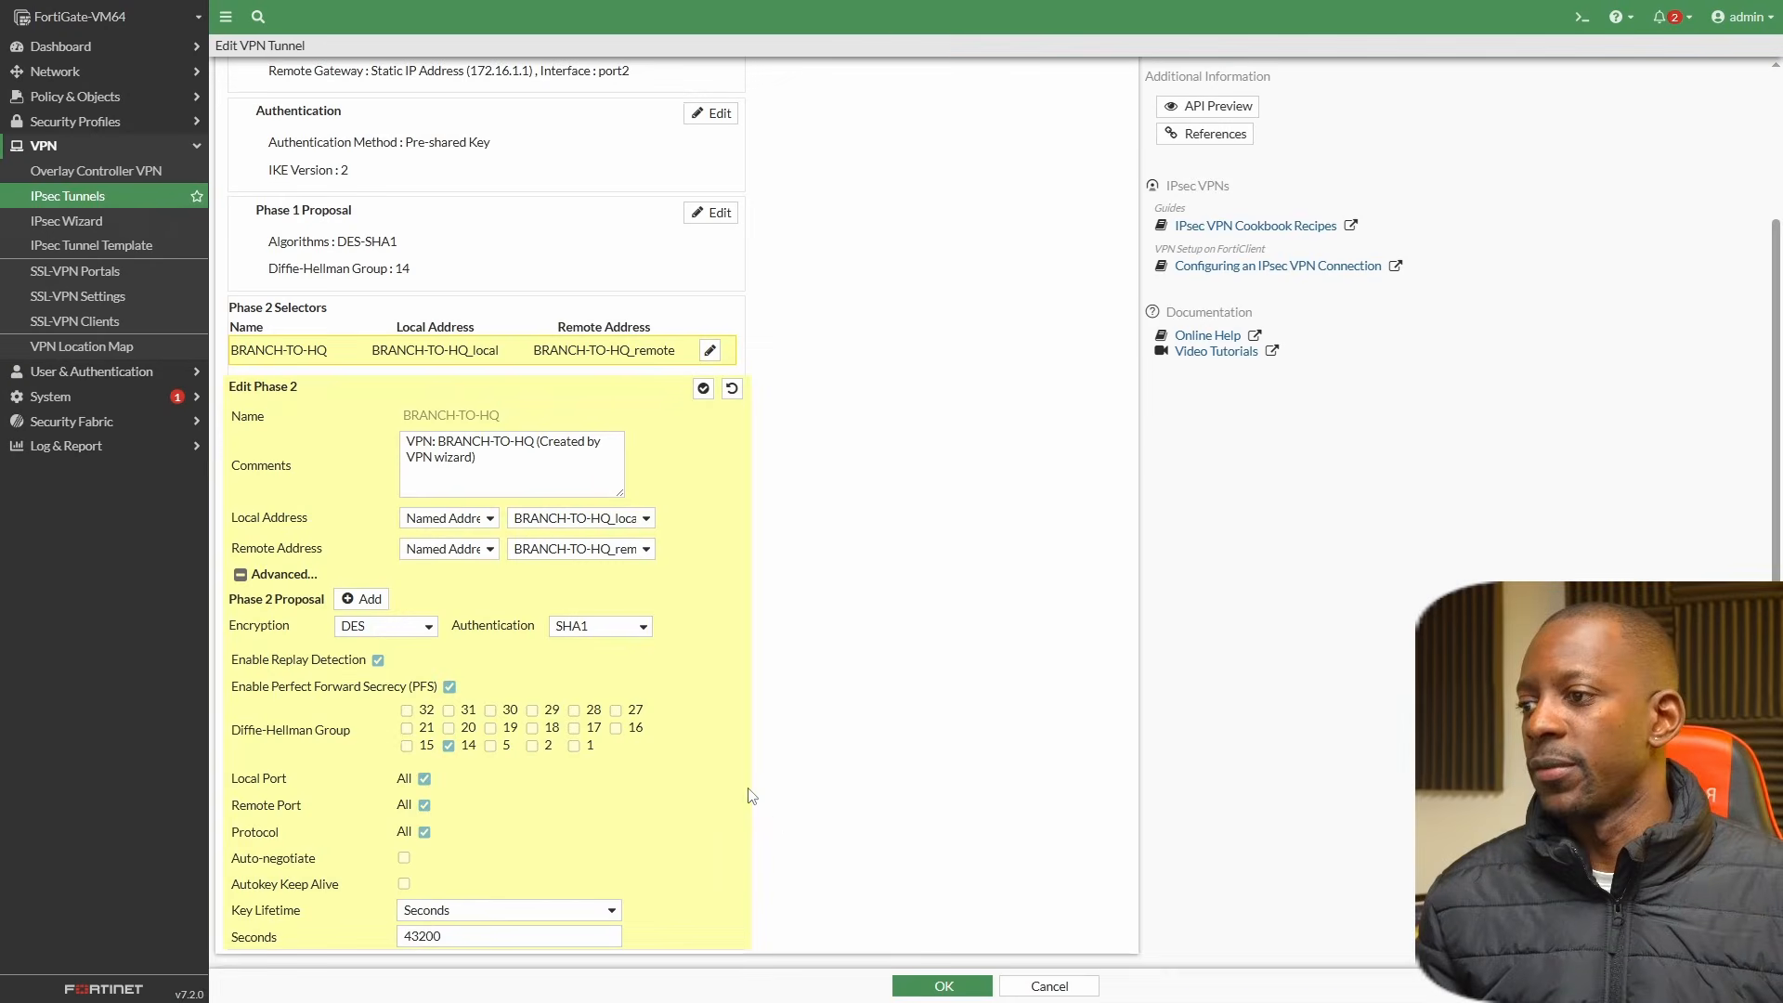
{"action": "left_click", "coordinate": [464, 935]}
{"action": "key", "text": "ctrl+a"}
{"action": "type", "text": "28800"}
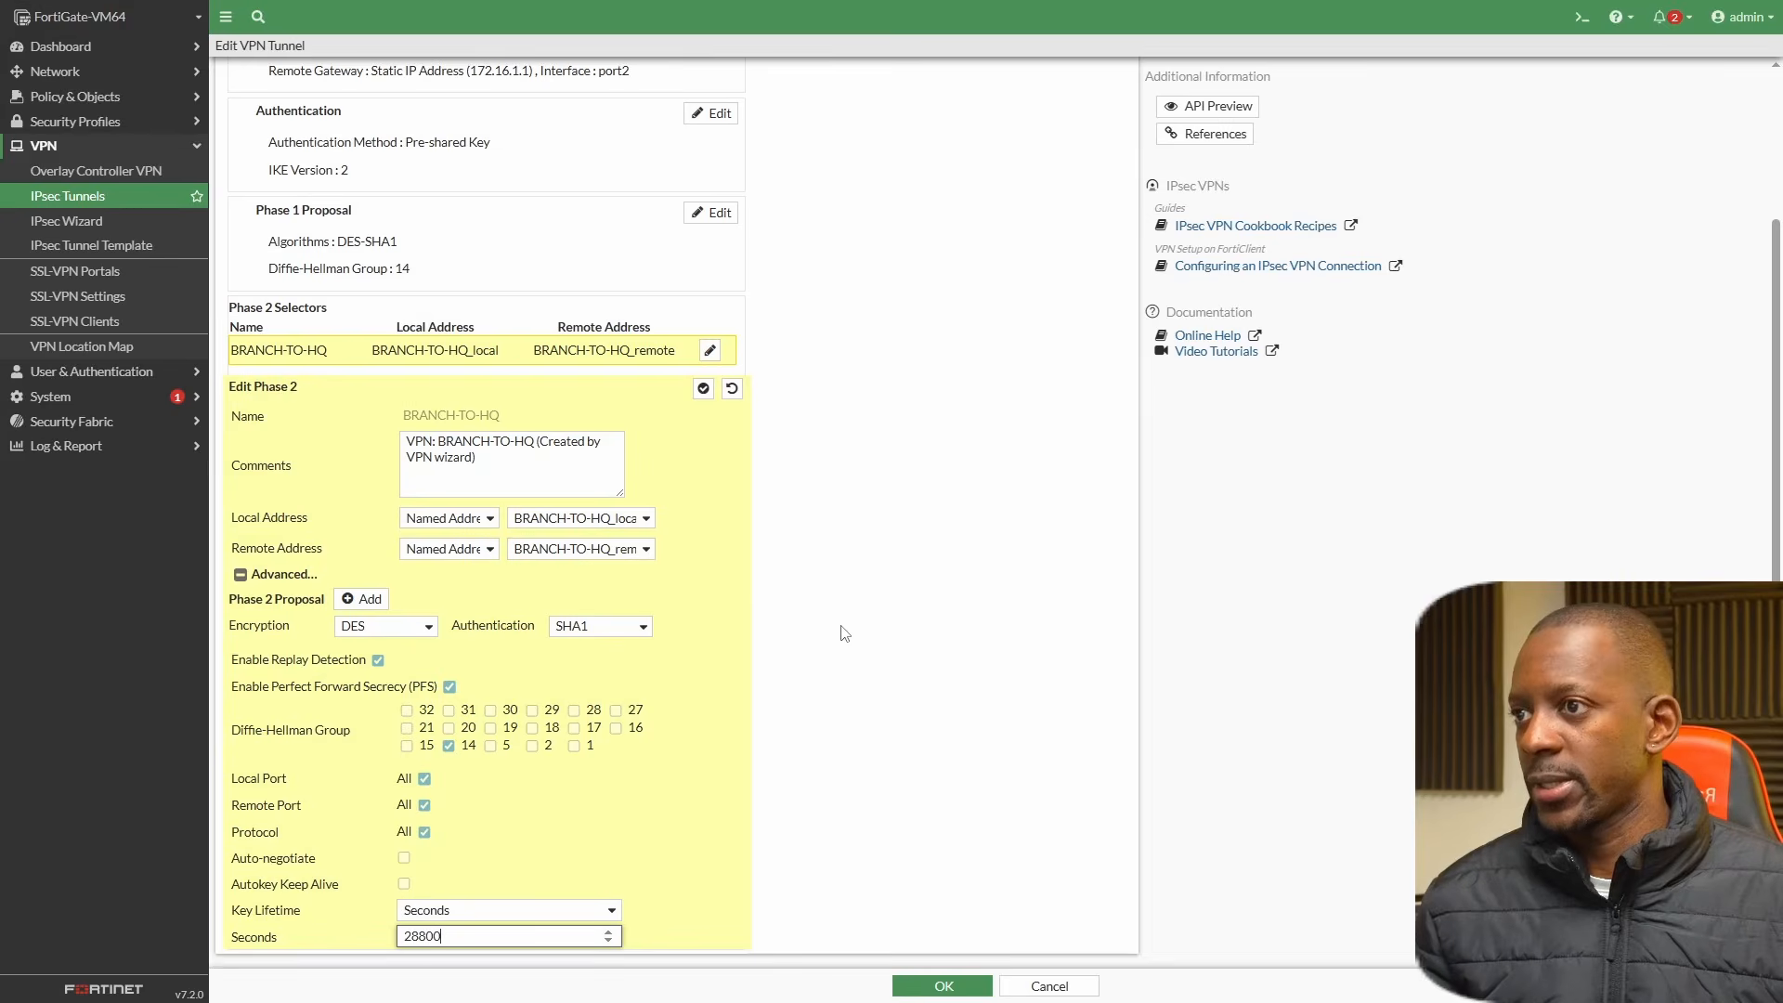
{"action": "left_click", "coordinate": [703, 388]}
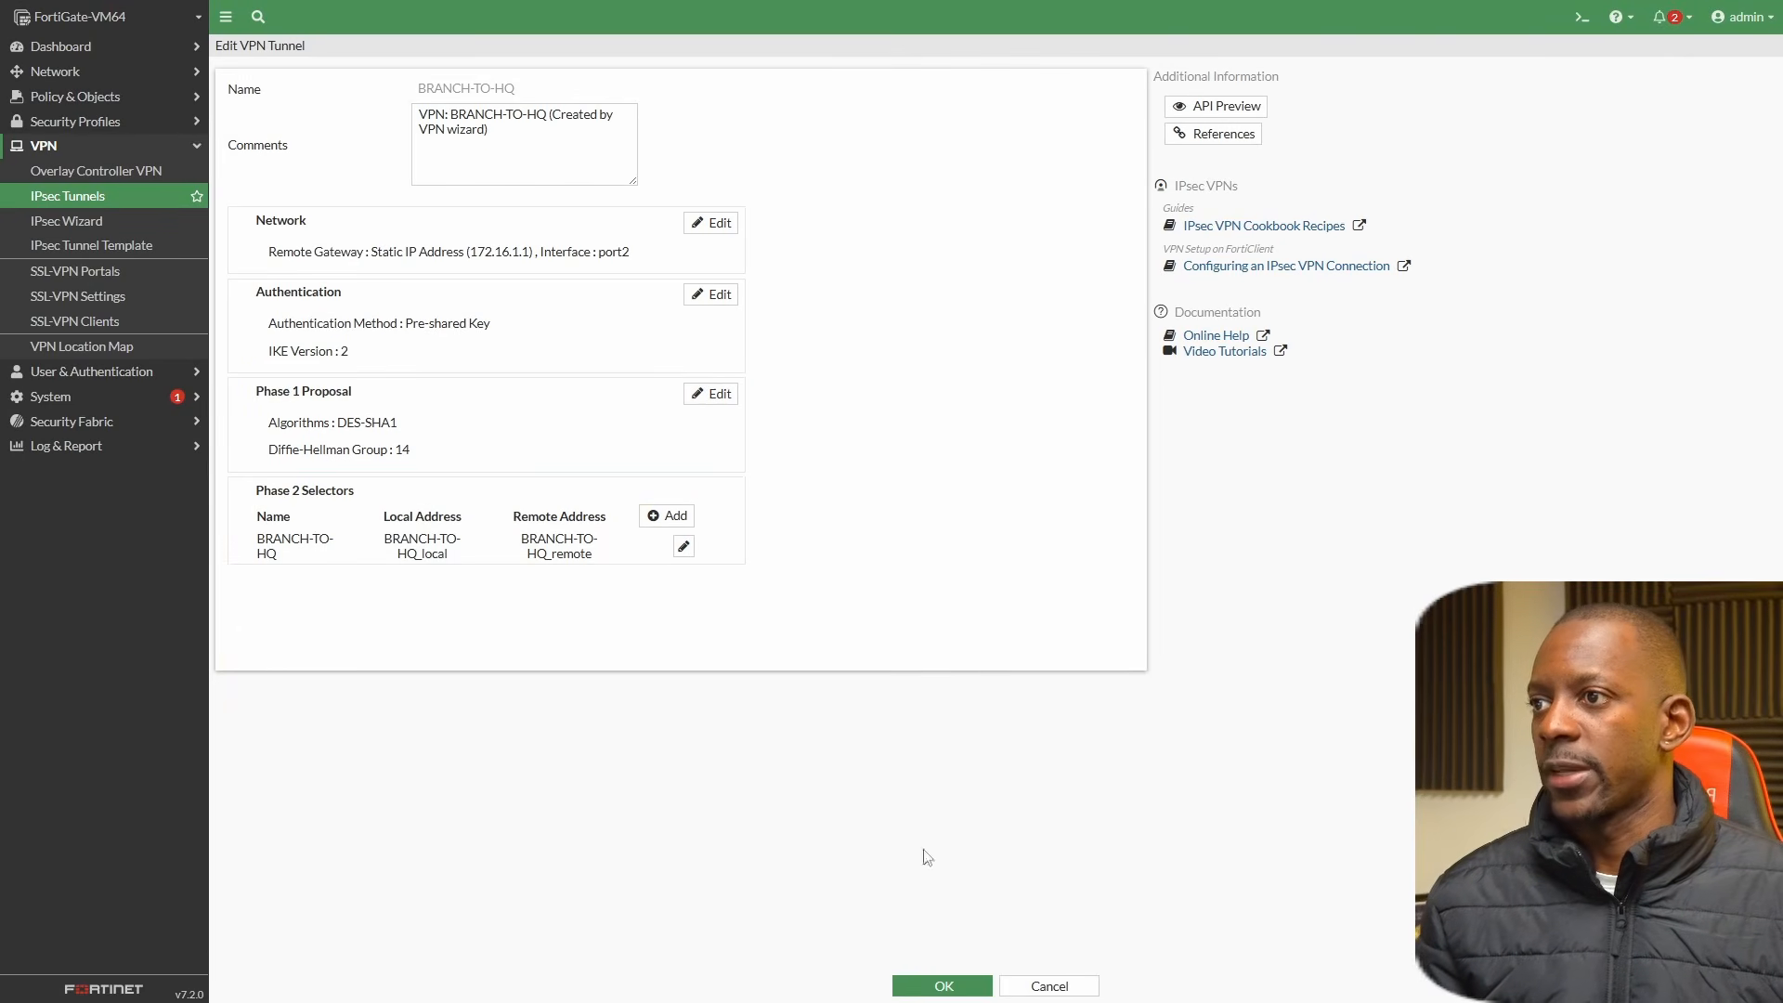
{"action": "left_click", "coordinate": [968, 976]}
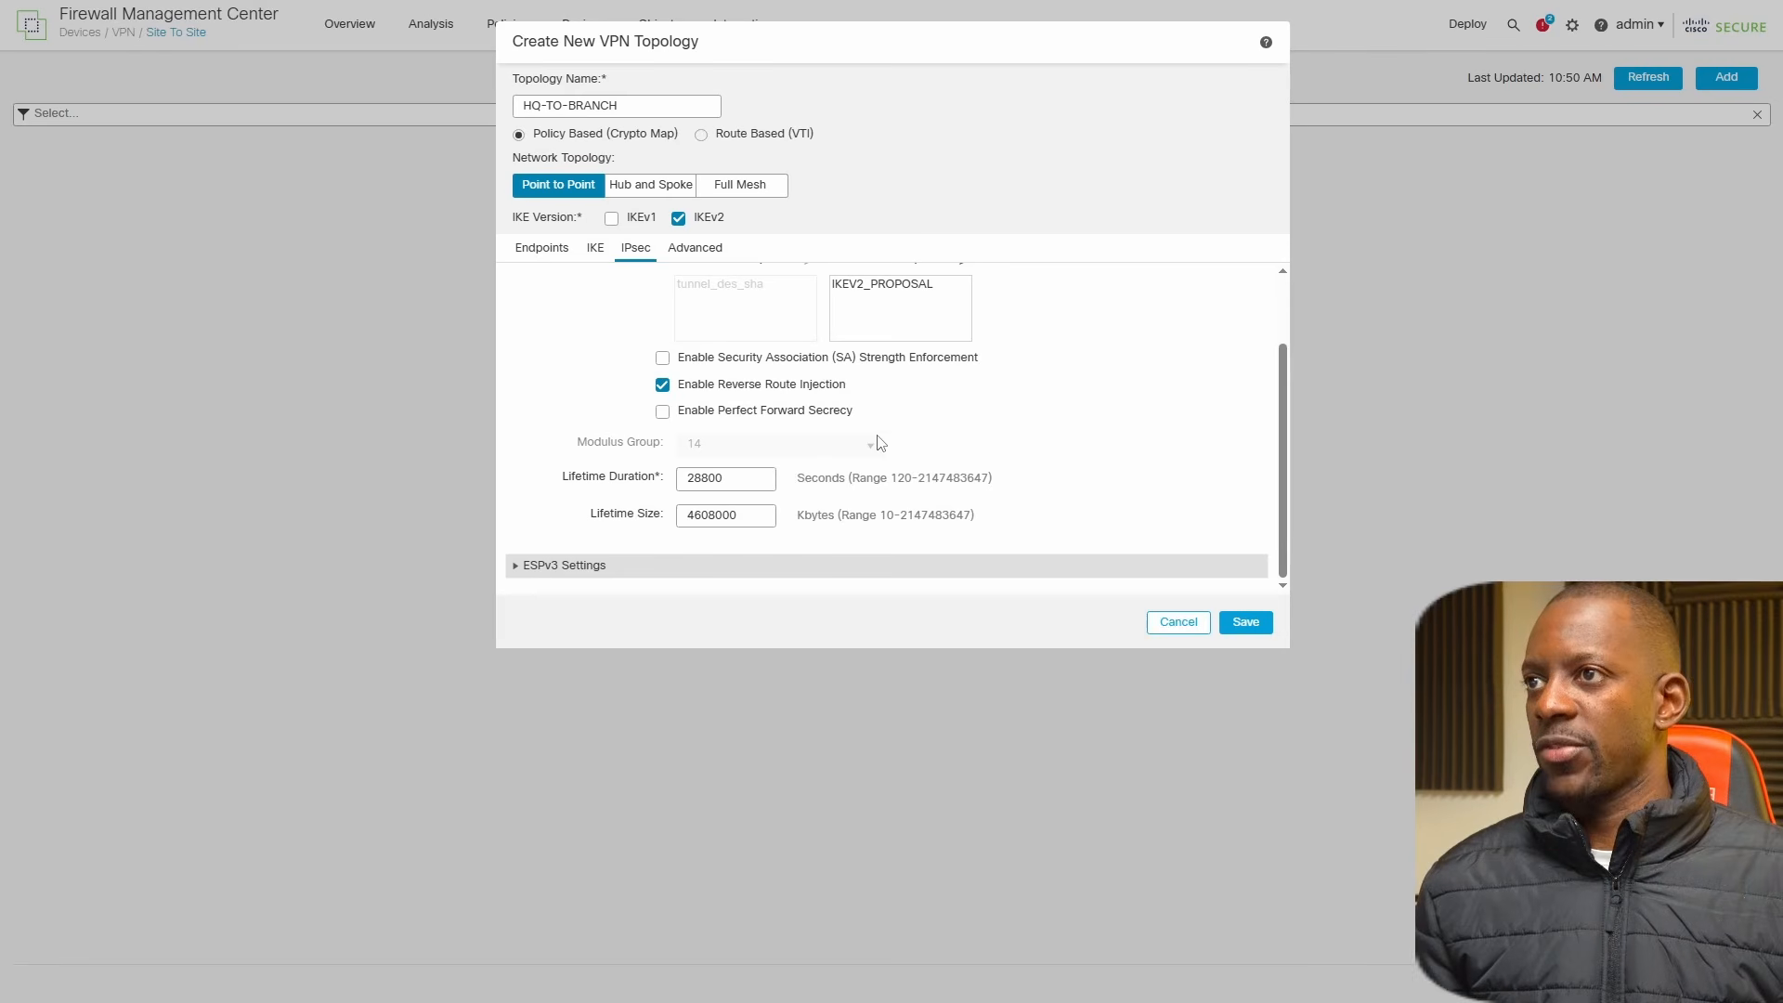
Enable bypassing the Access Control policy for decrypted traffic in the HQ-TO-BRANCH topology's advanced tunnel settings and save the topology.
{"action": "left_click", "coordinate": [698, 249]}
{"action": "scroll", "coordinate": [727, 422], "scroll_direction": "down", "scroll_amount": 3}
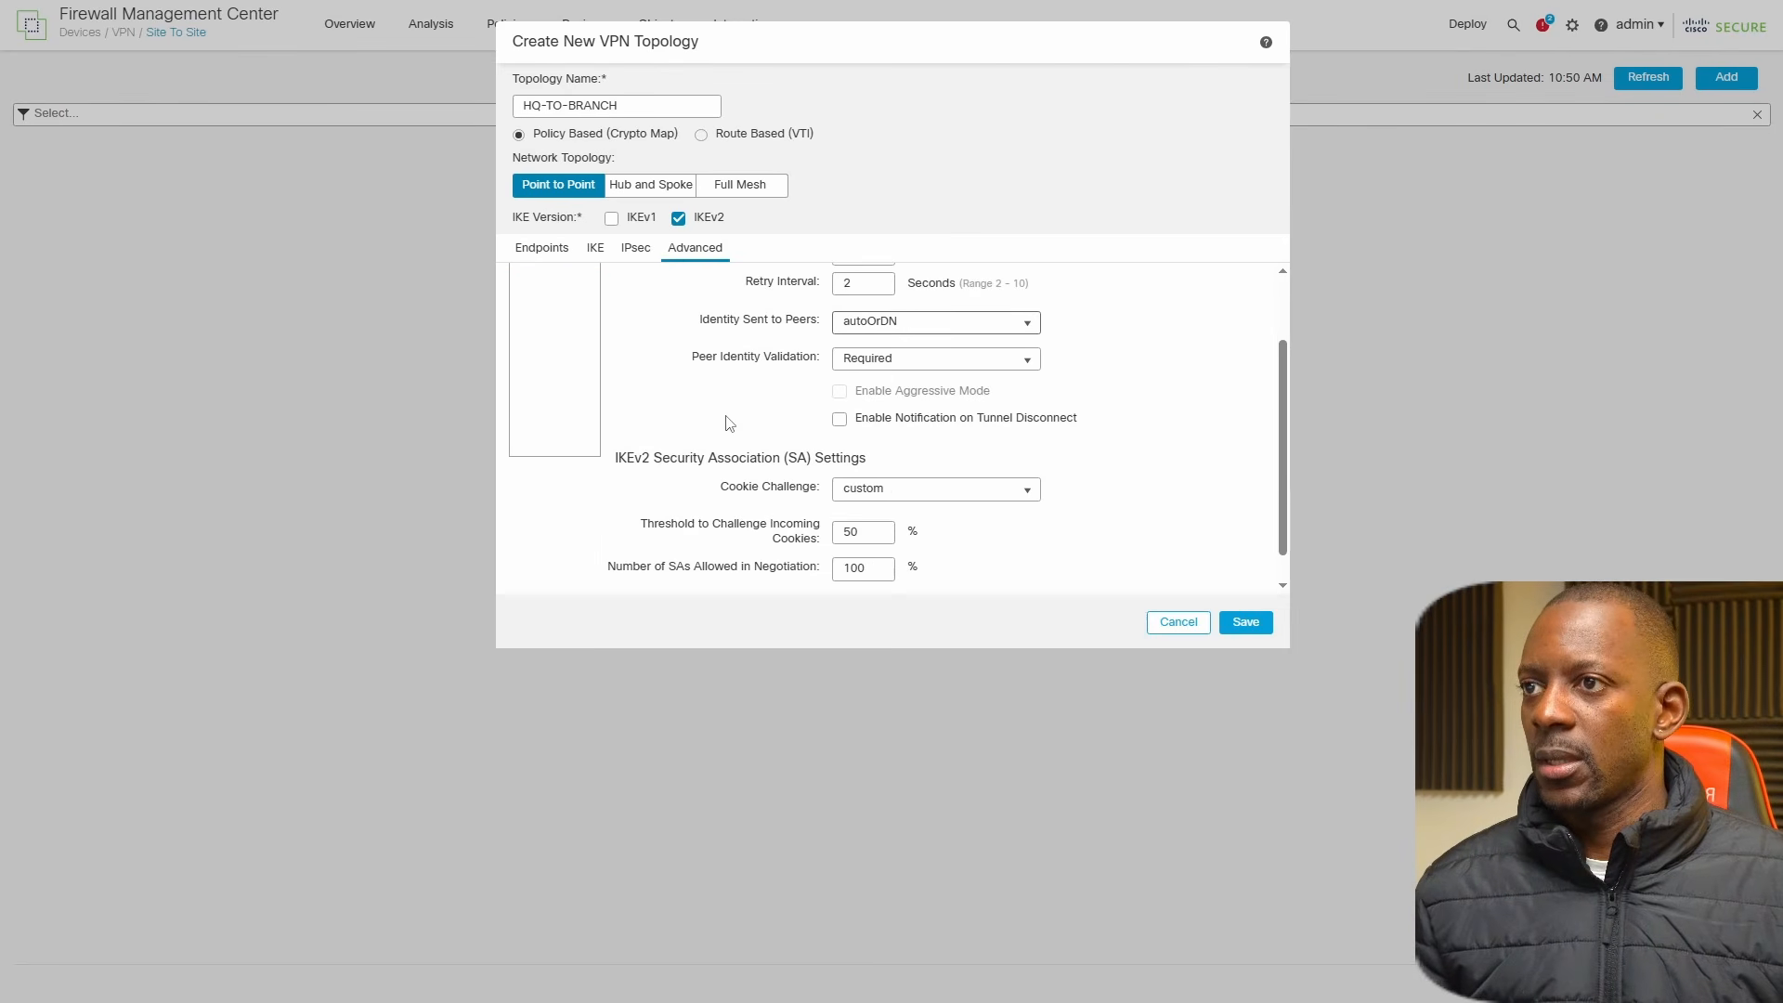
{"action": "scroll", "coordinate": [727, 422], "scroll_direction": "up", "scroll_amount": 3}
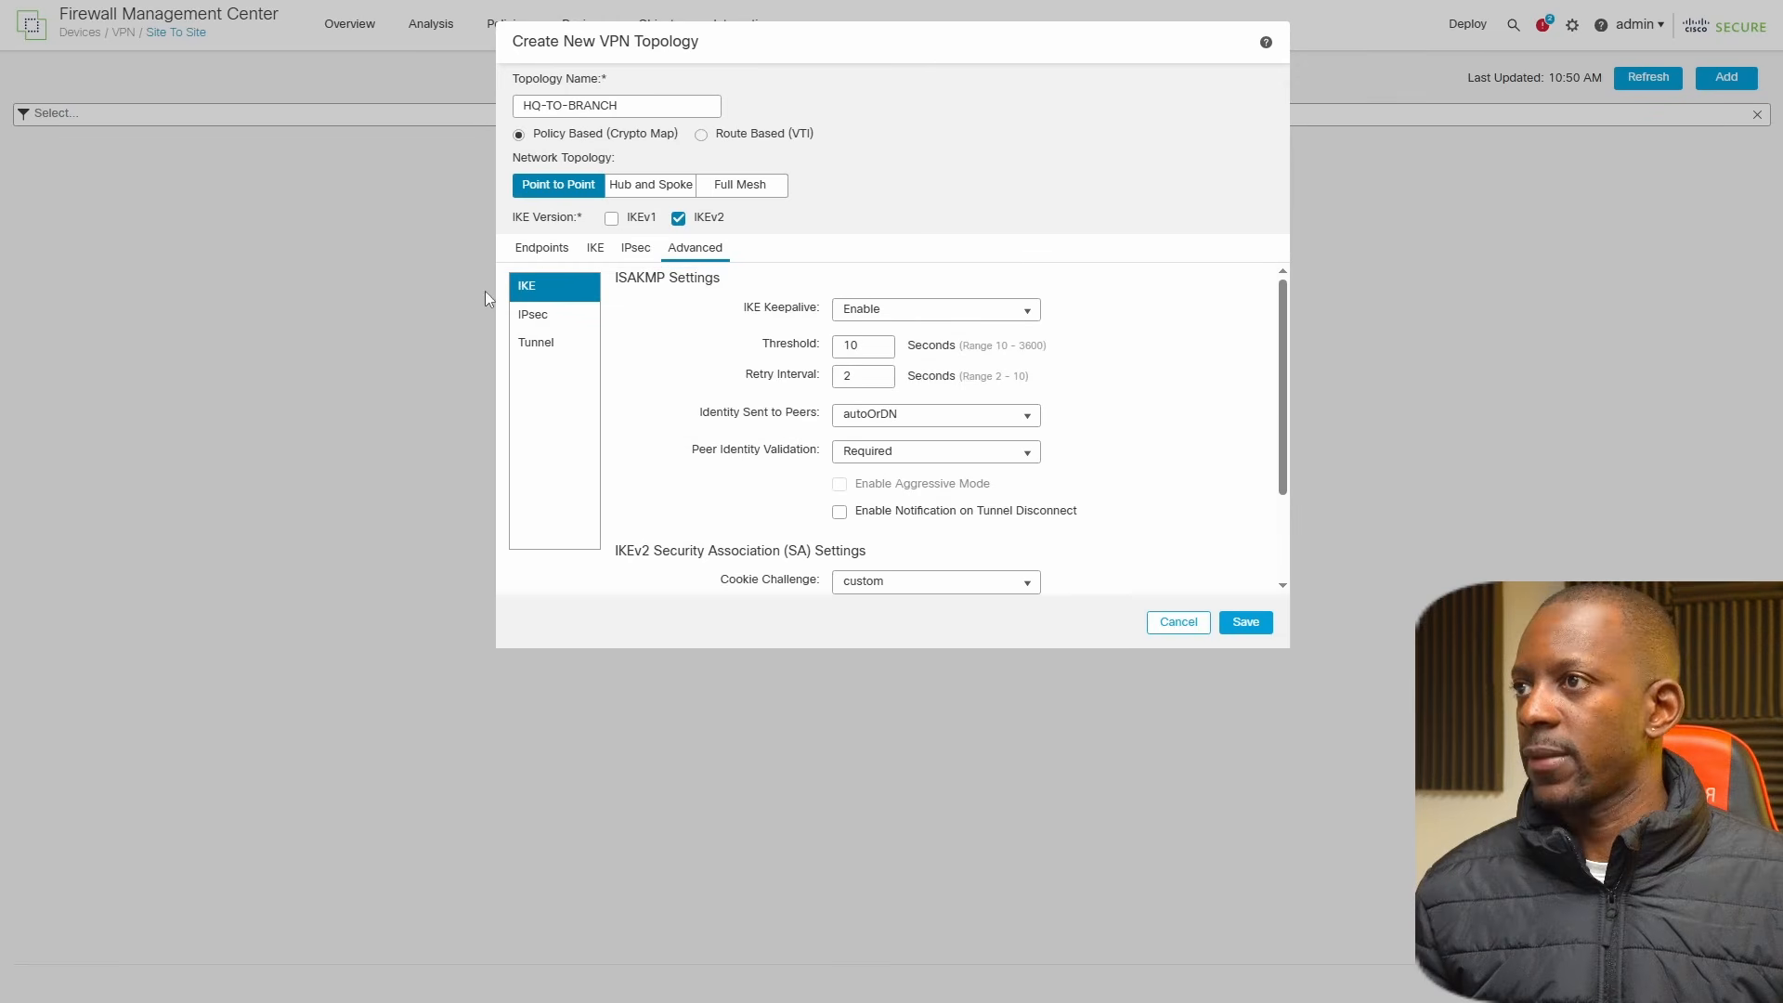
{"action": "left_click", "coordinate": [528, 317]}
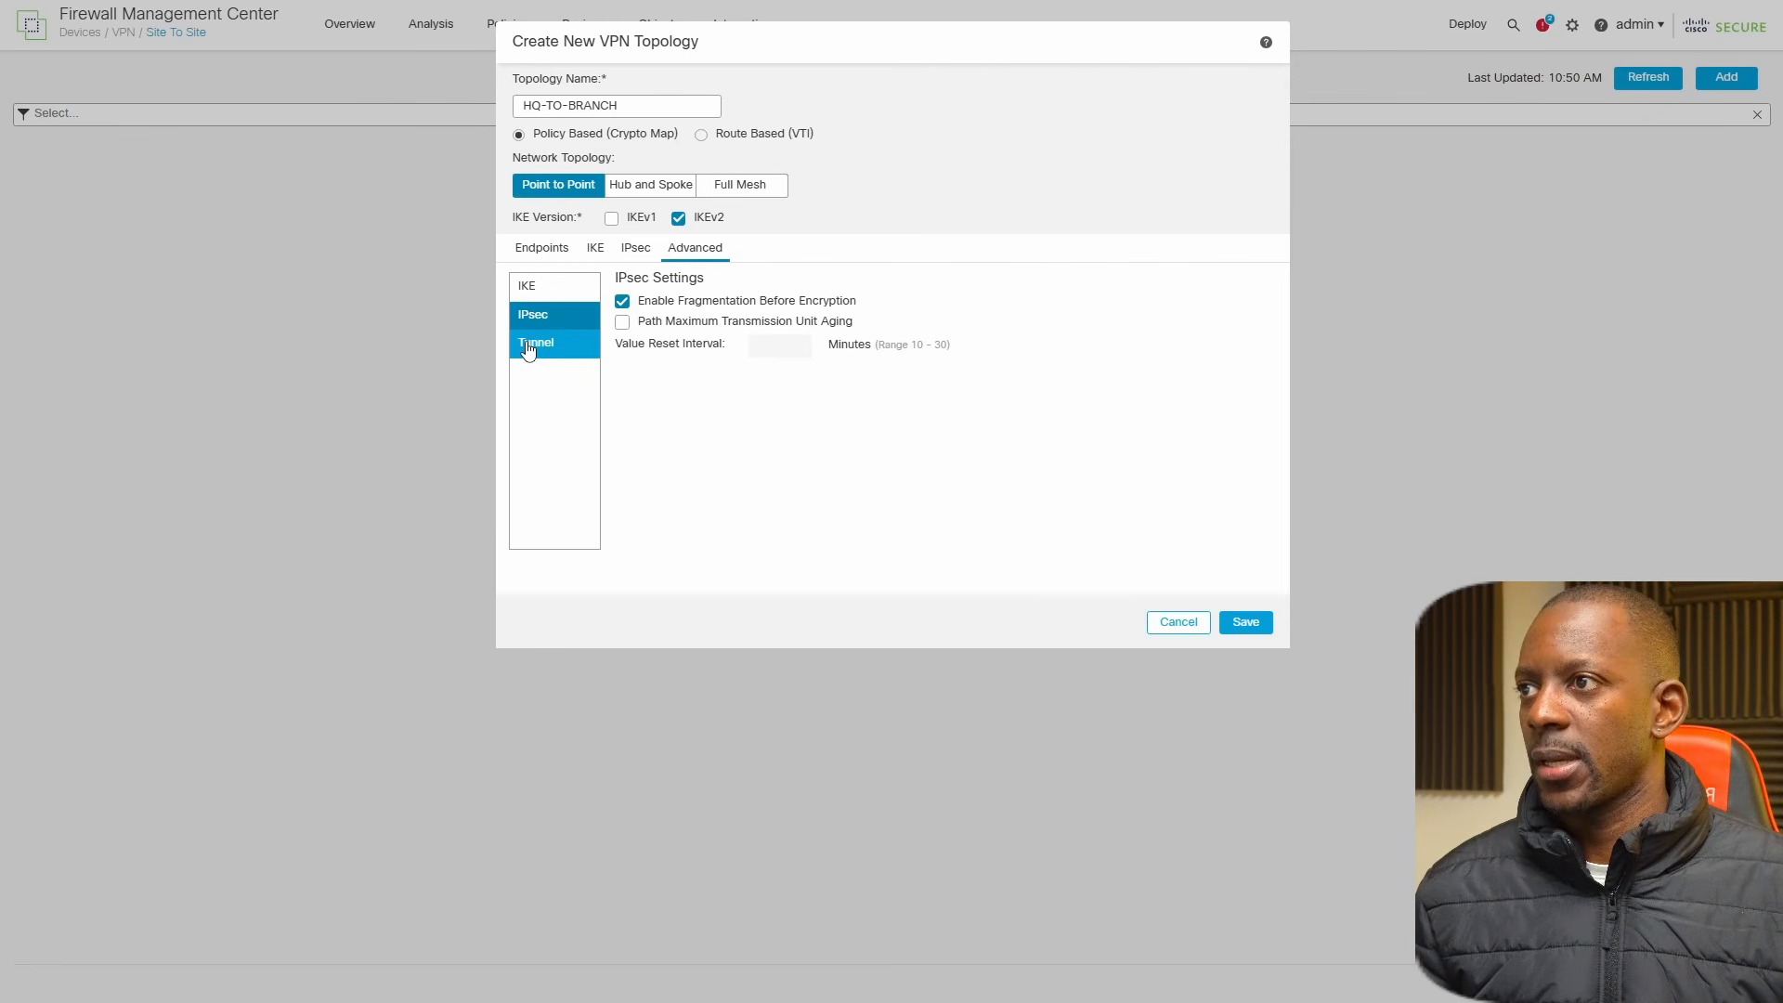
{"action": "left_click", "coordinate": [528, 346]}
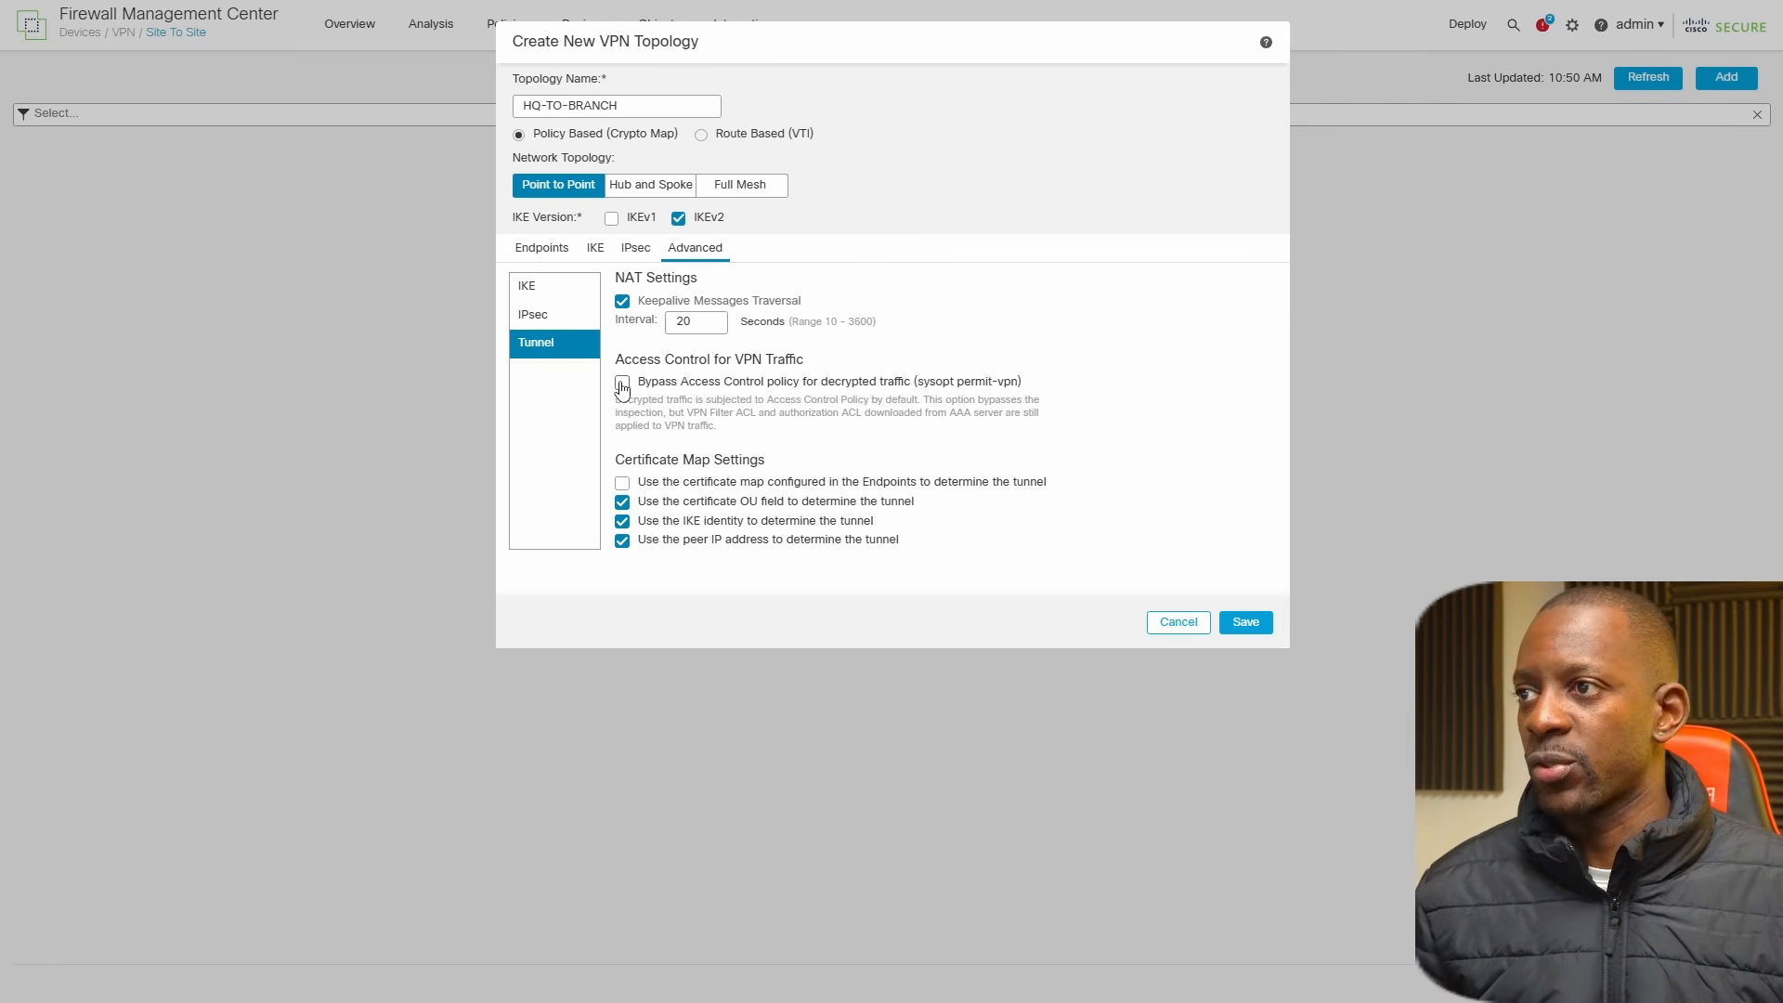
{"action": "left_click", "coordinate": [624, 383]}
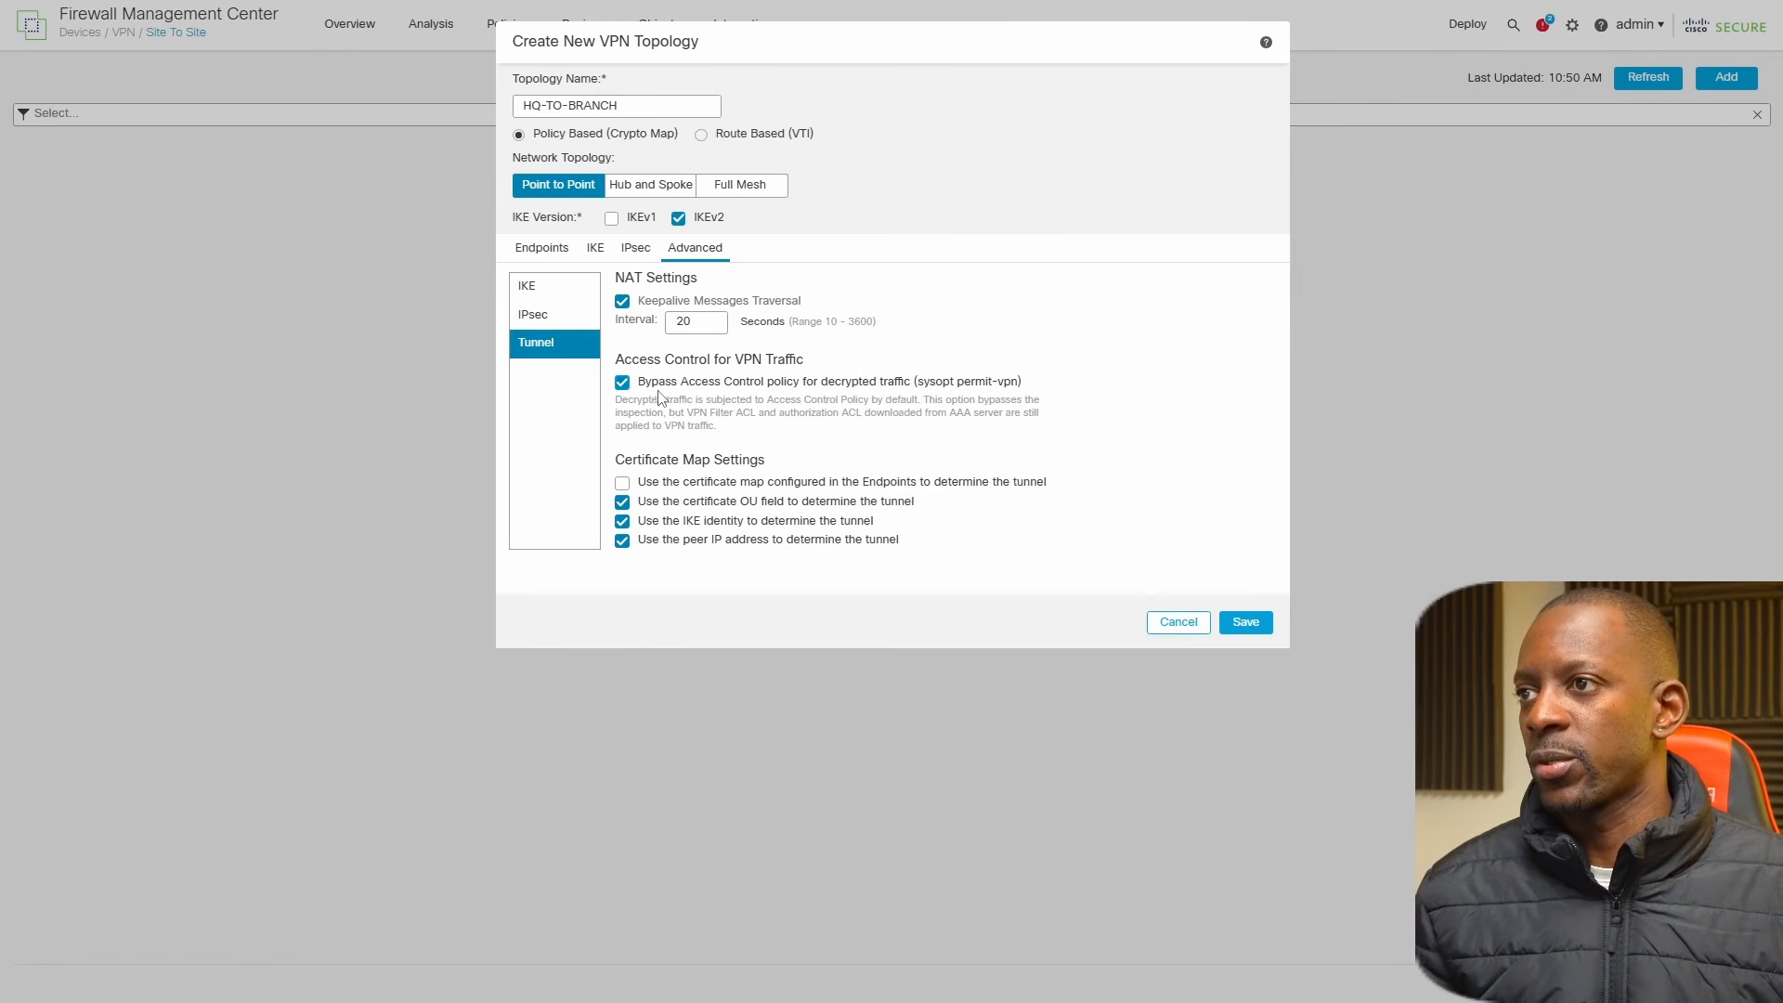
{"action": "left_click", "coordinate": [1247, 624]}
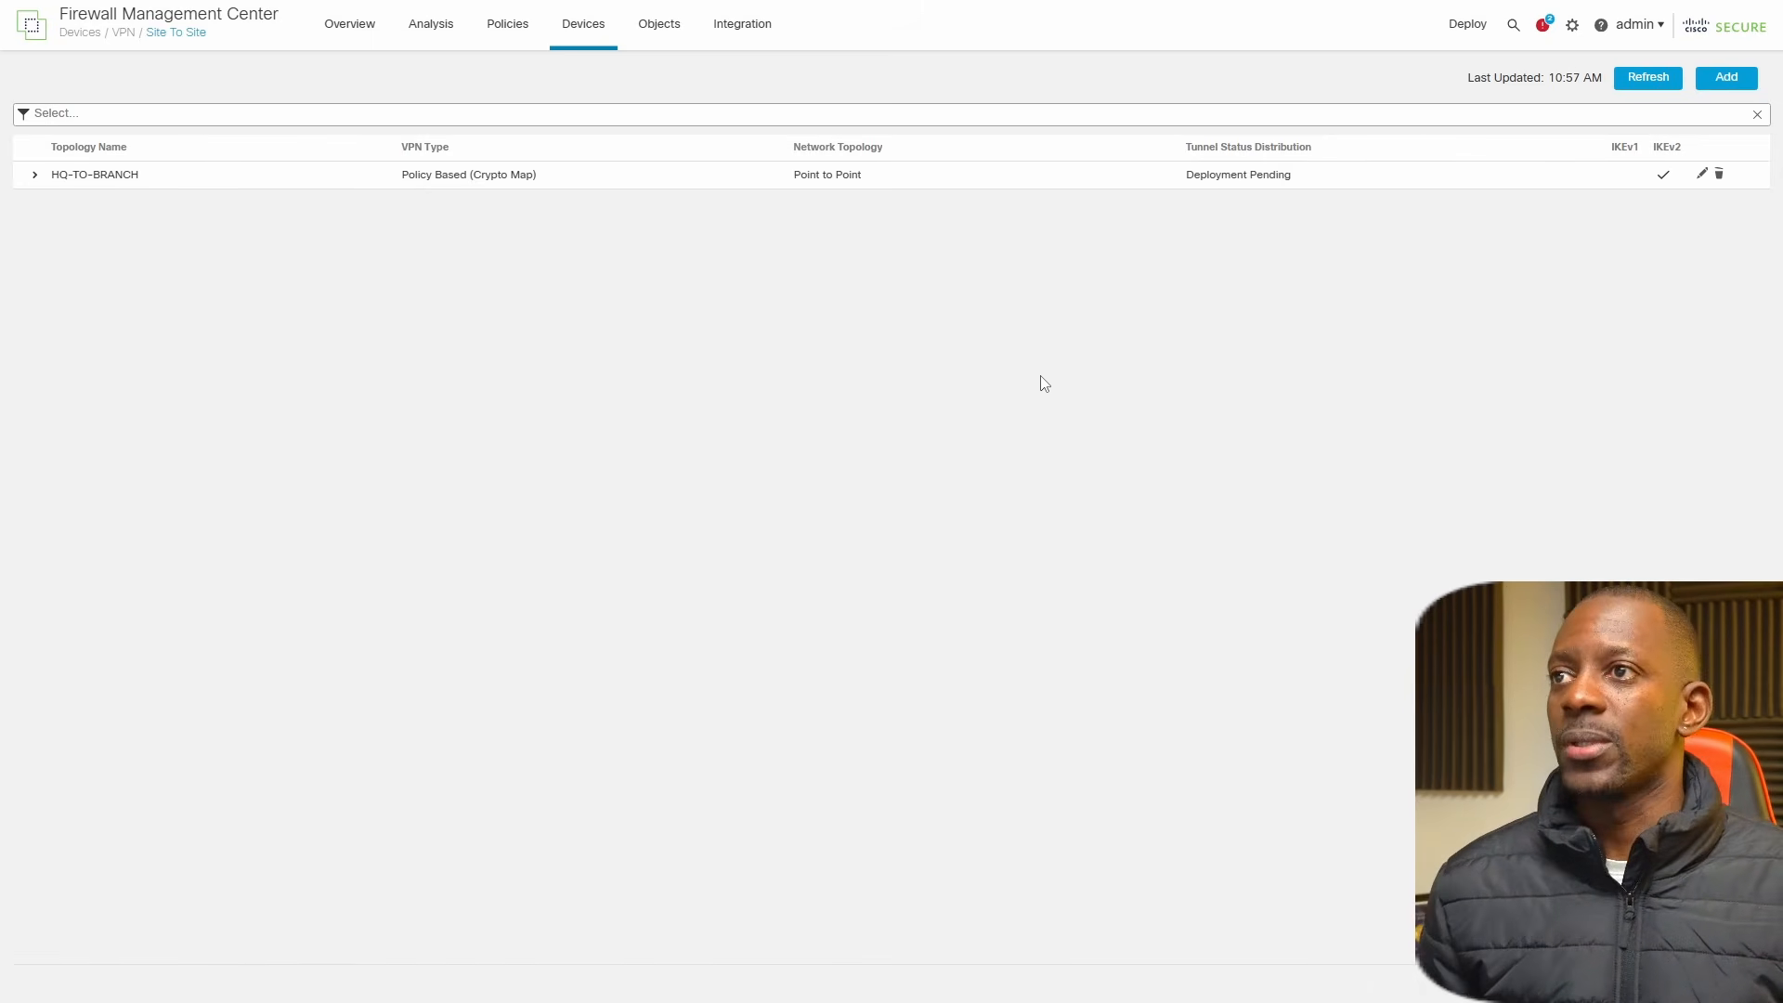
In the FTDV1_NAT policy, start a static manual NAT rule with INSIDE_ZONE as source and OUTSIDE_ZONE as destination interface object.
{"action": "left_click", "coordinate": [583, 37]}
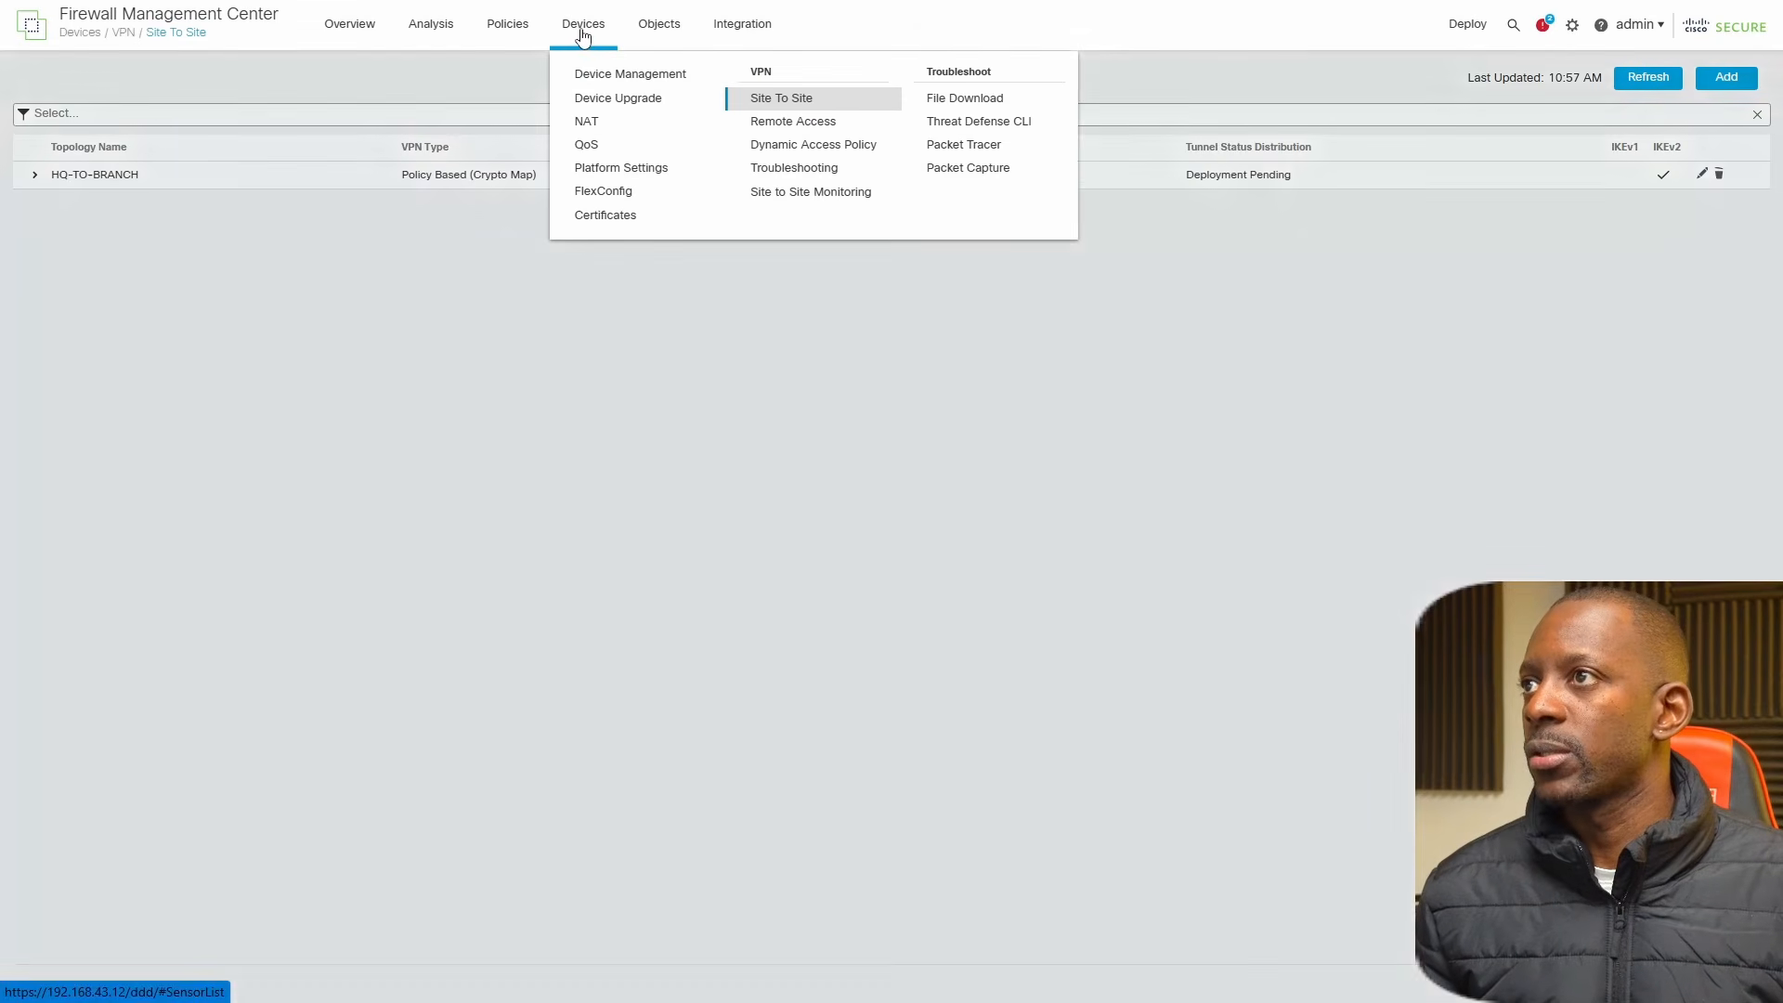
{"action": "left_click", "coordinate": [597, 123]}
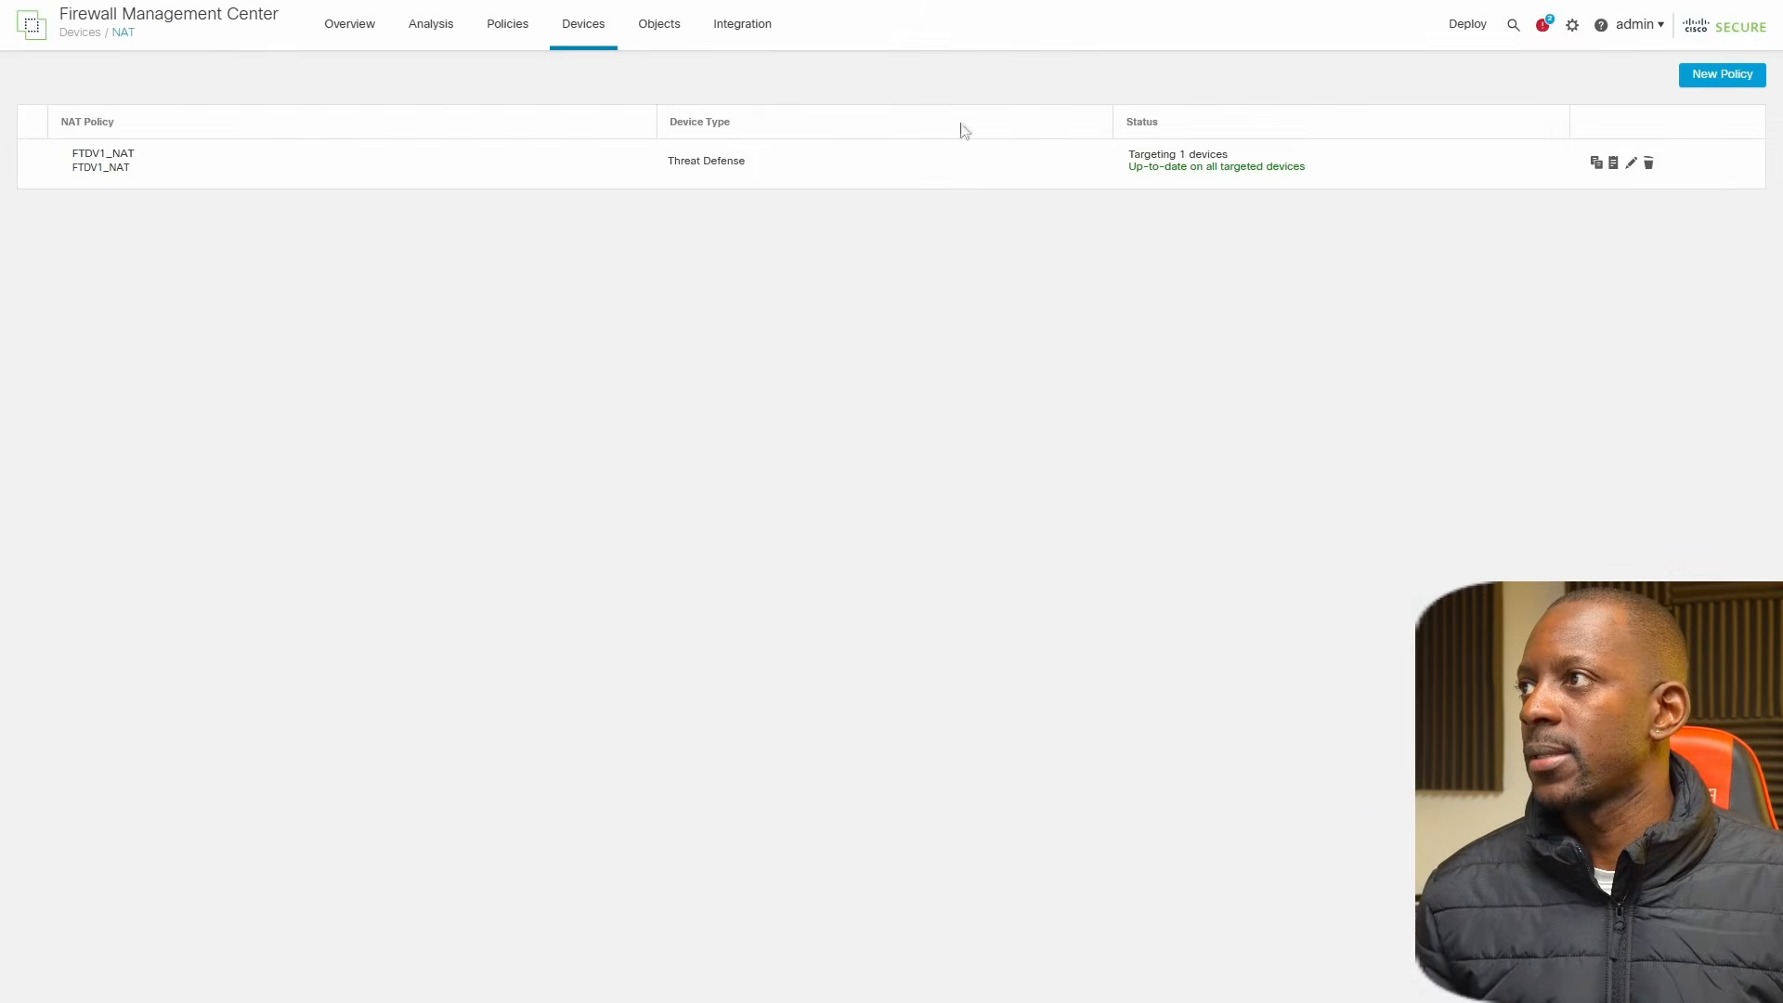
{"action": "left_click", "coordinate": [1632, 164]}
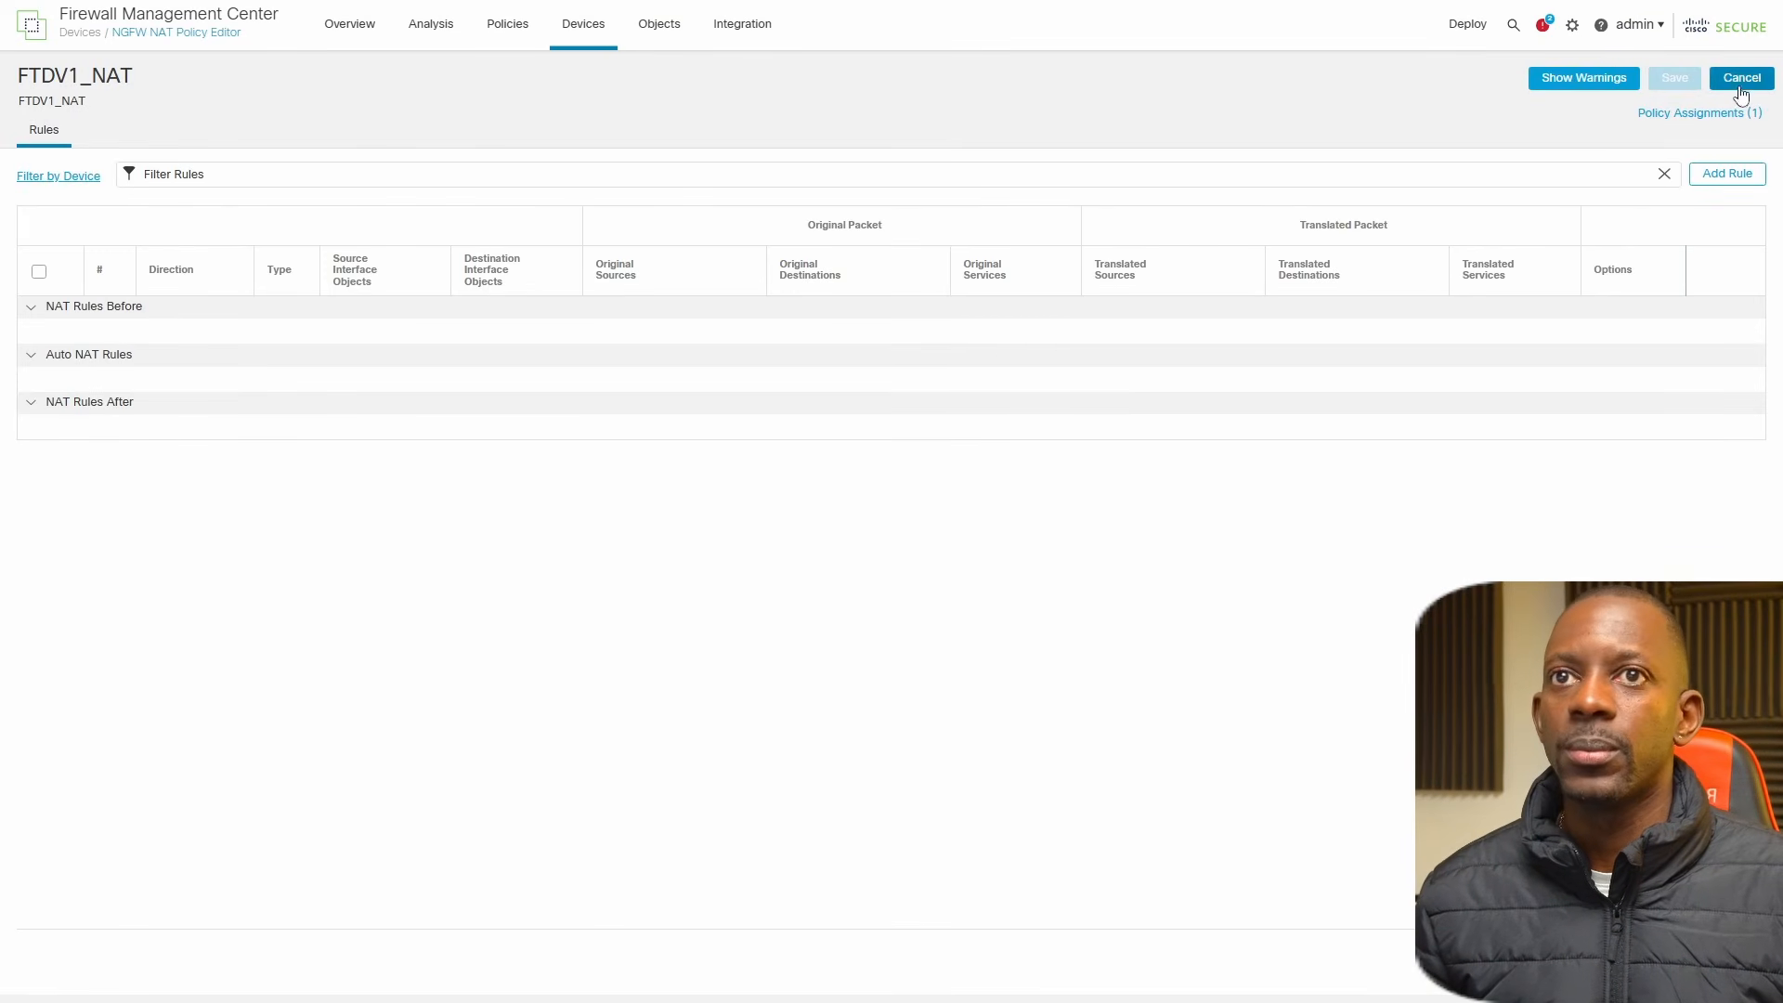
{"action": "left_click", "coordinate": [1708, 176]}
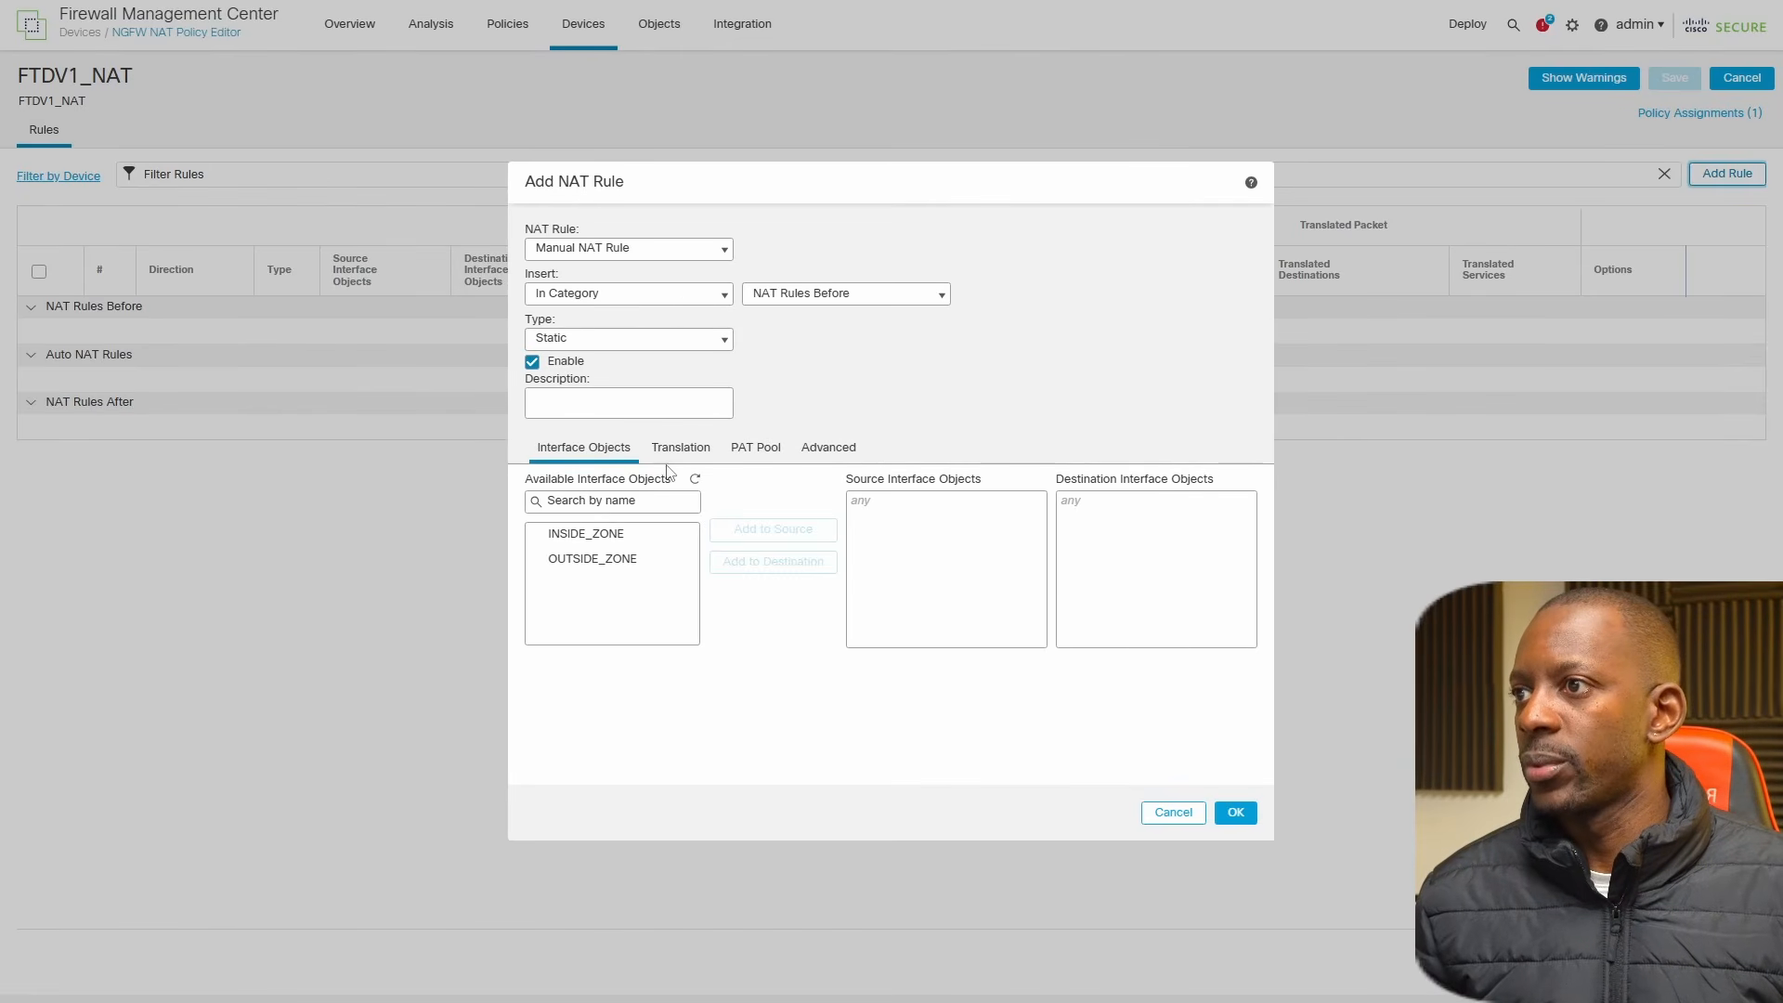
{"action": "left_click", "coordinate": [585, 533]}
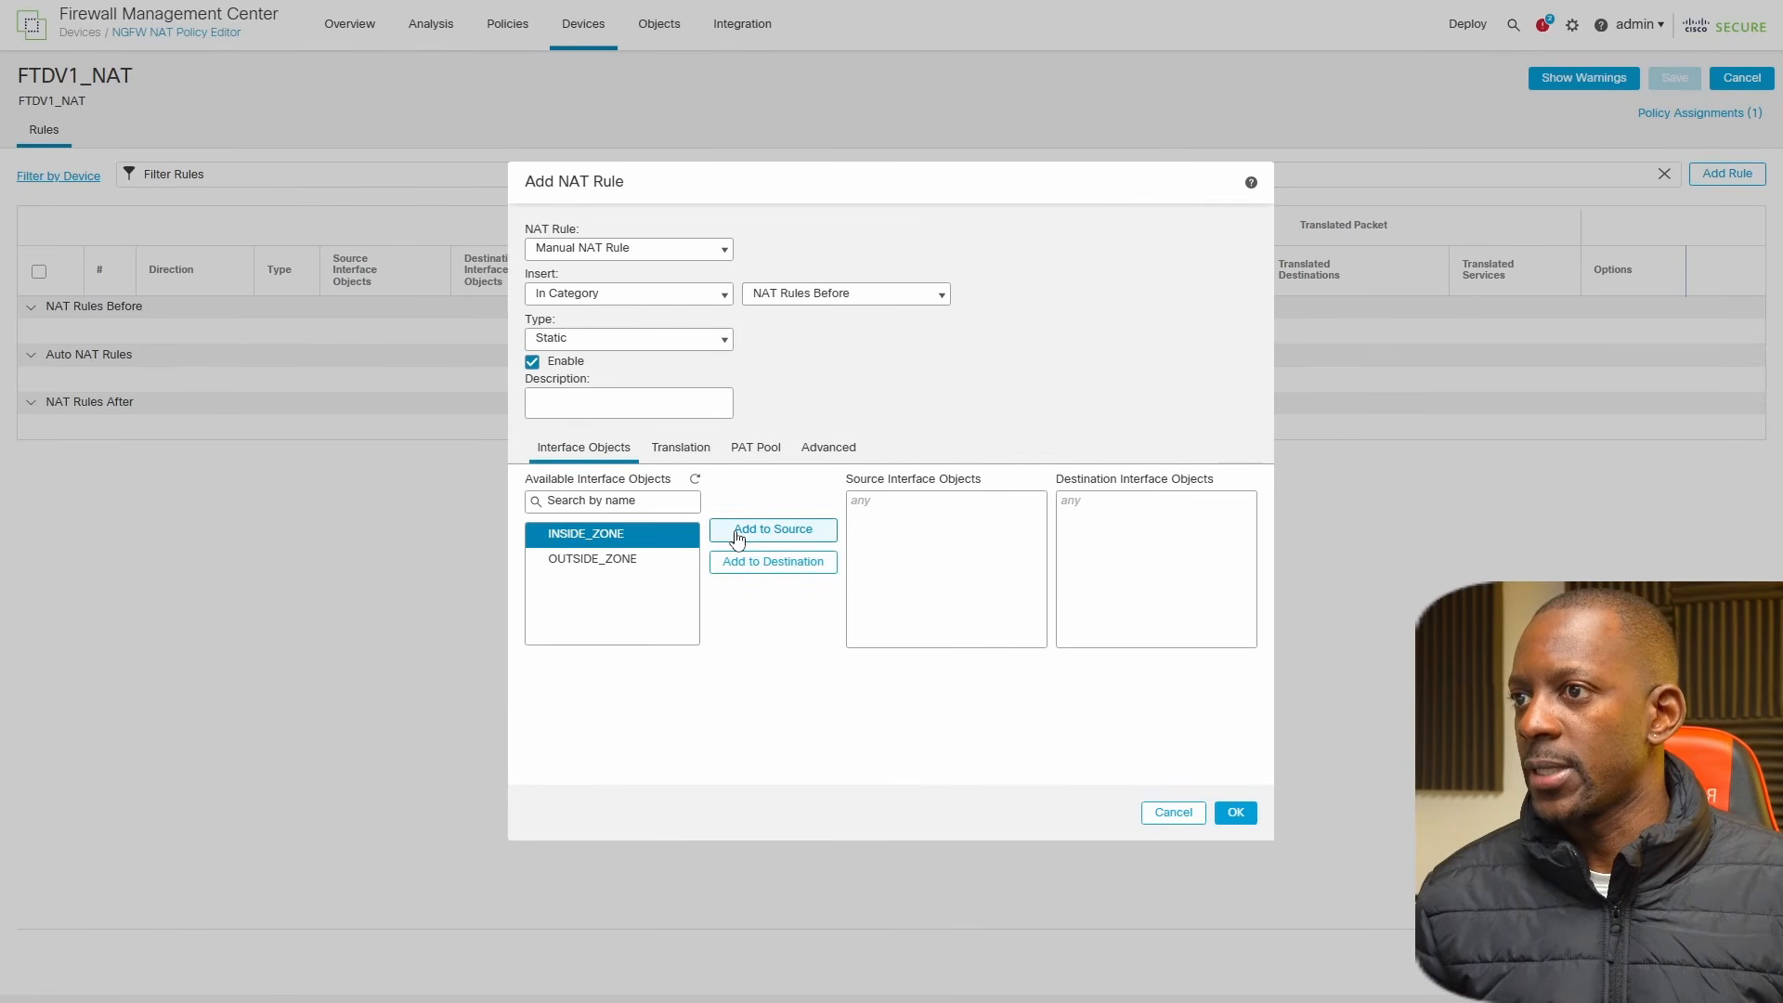
{"action": "left_click", "coordinate": [738, 530]}
{"action": "left_click", "coordinate": [638, 559]}
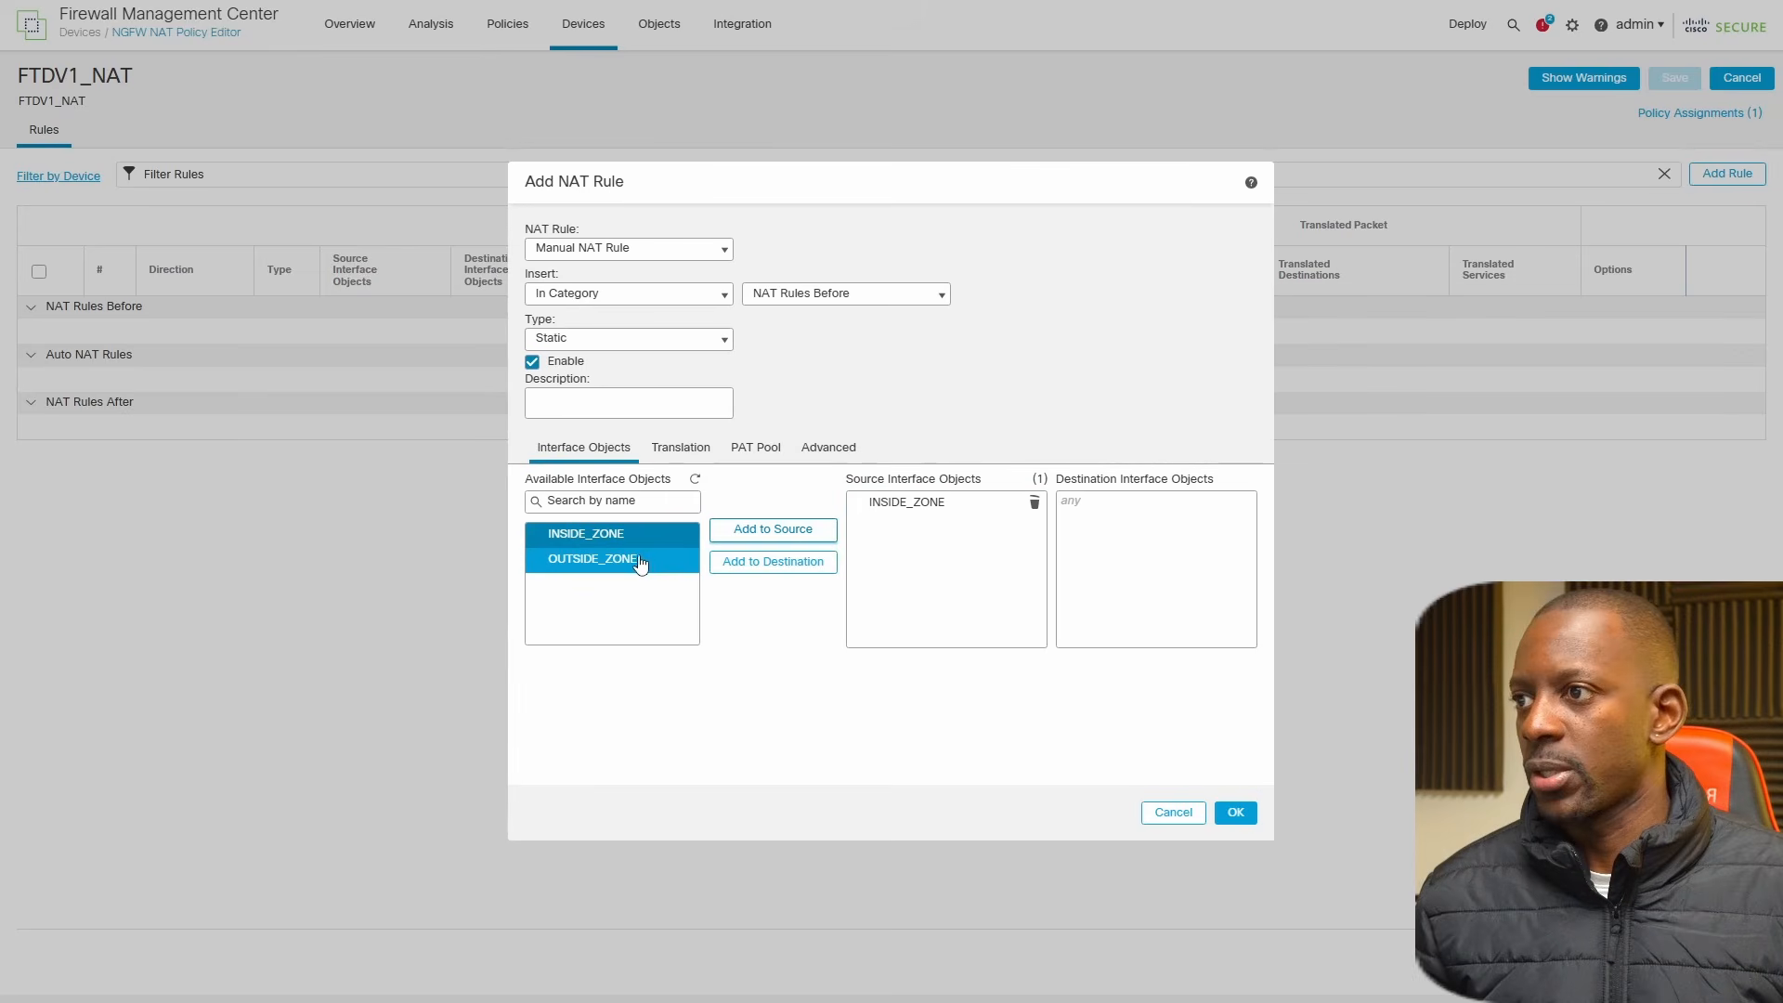
{"action": "left_click", "coordinate": [743, 561]}
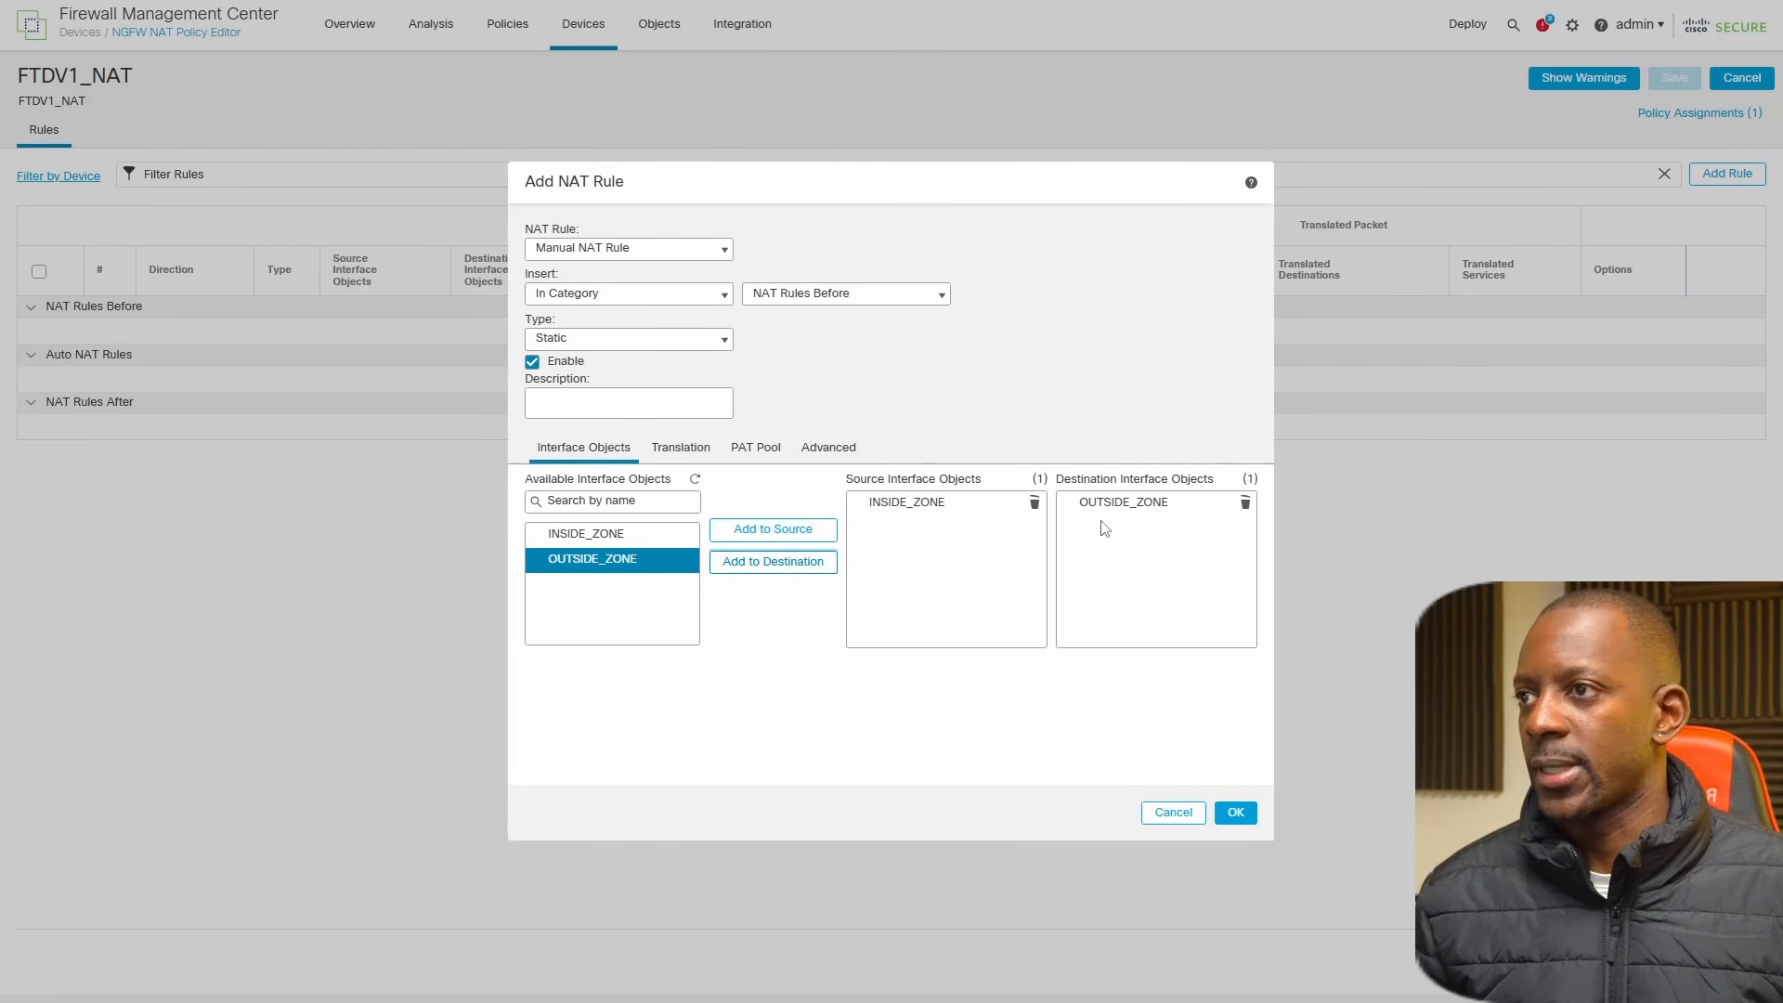
Set both the original source and the translated source of the NAT rule to N_10.0.1.0_24.
{"action": "left_click", "coordinate": [681, 450]}
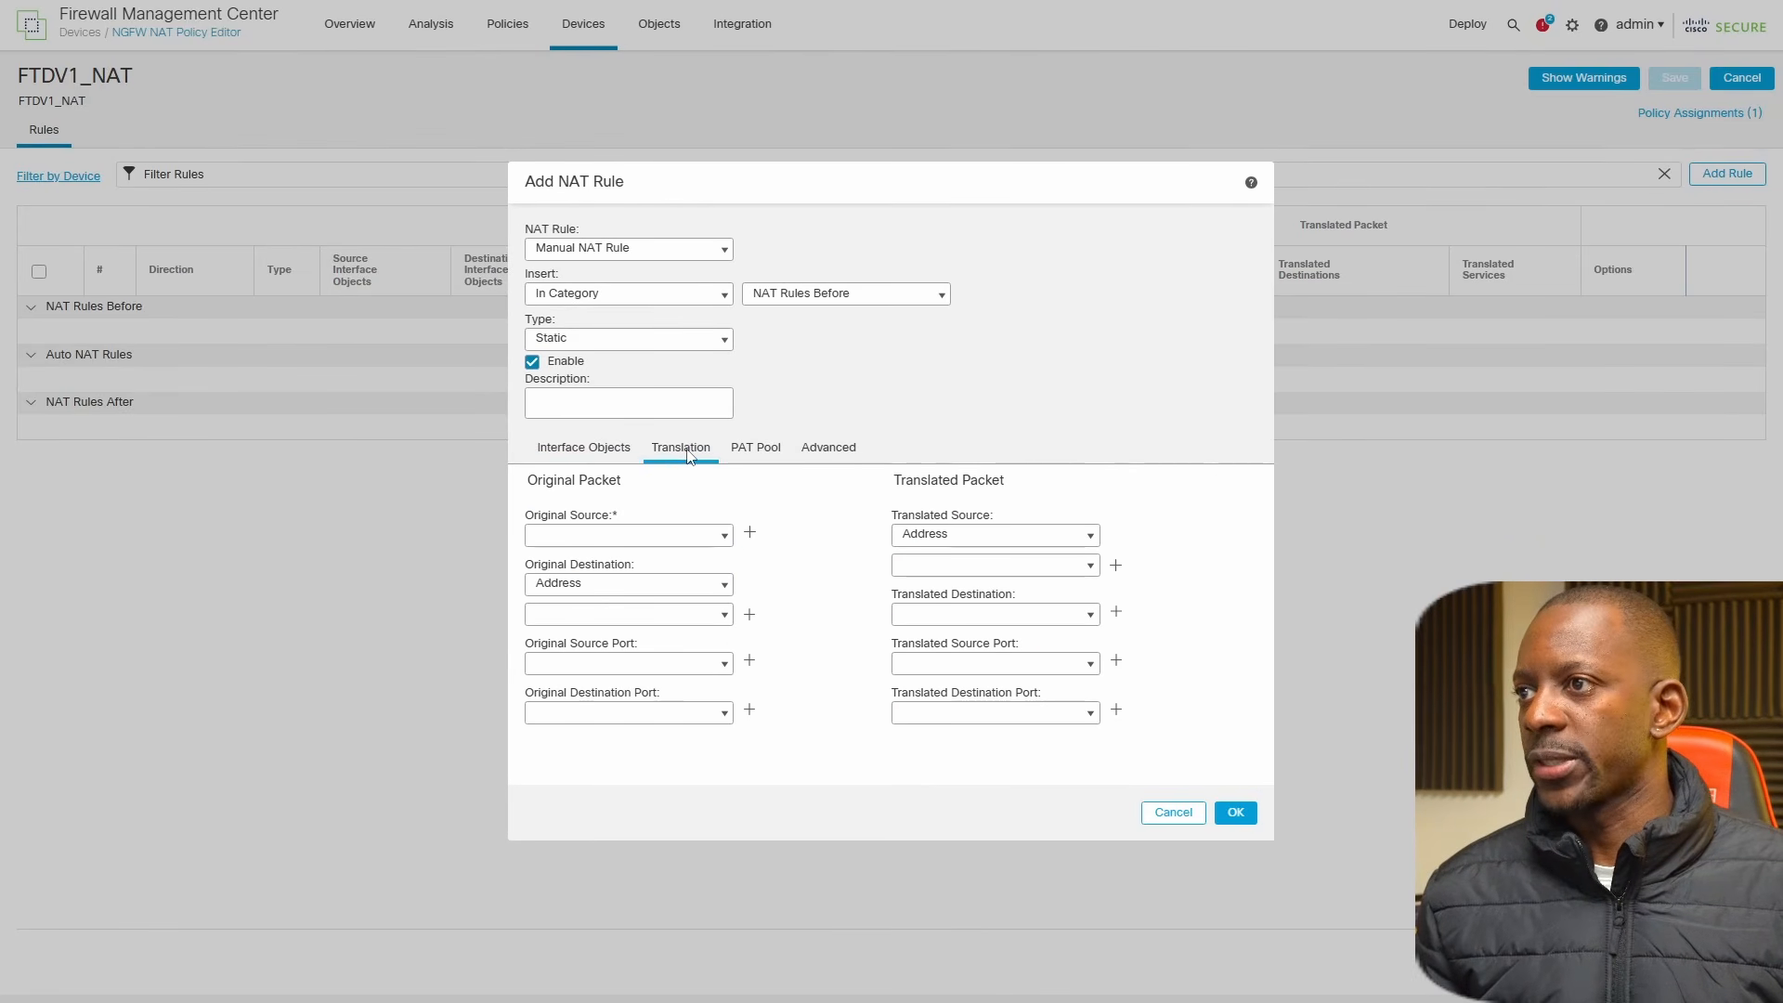
{"action": "left_click", "coordinate": [676, 537]}
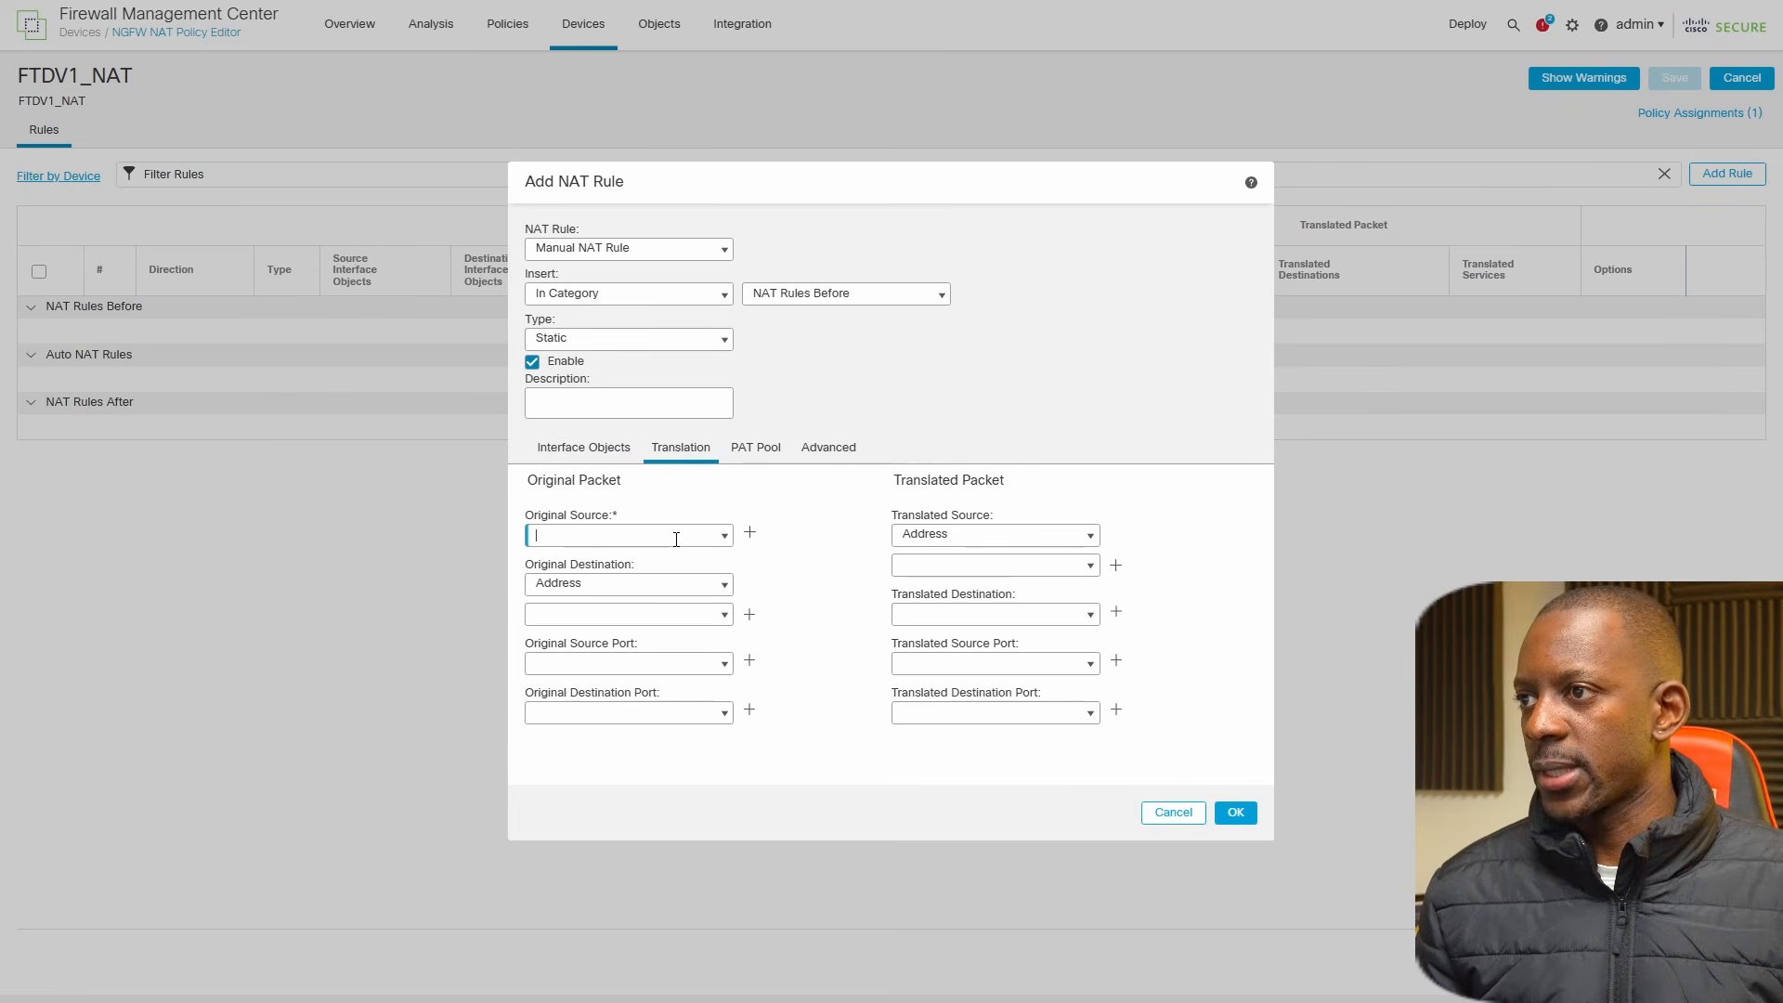
{"action": "left_click", "coordinate": [724, 537]}
{"action": "scroll", "coordinate": [685, 599], "scroll_direction": "down", "scroll_amount": 5}
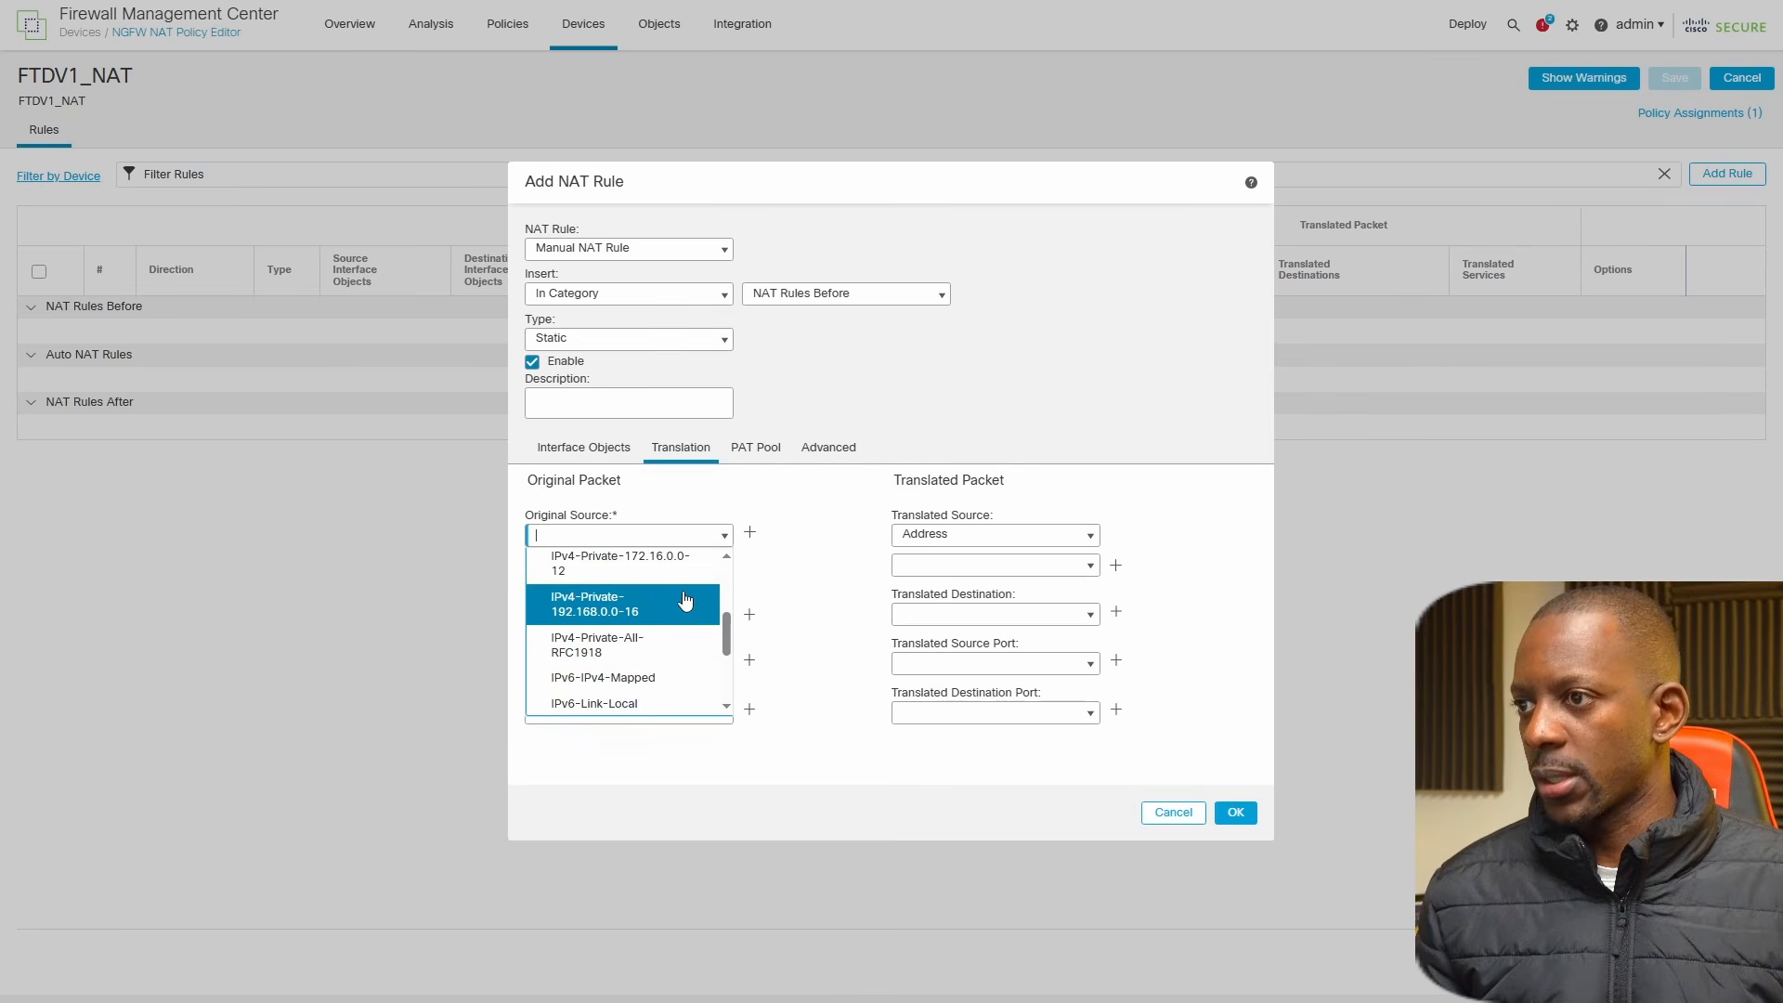
{"action": "scroll", "coordinate": [684, 597], "scroll_direction": "down", "scroll_amount": 1}
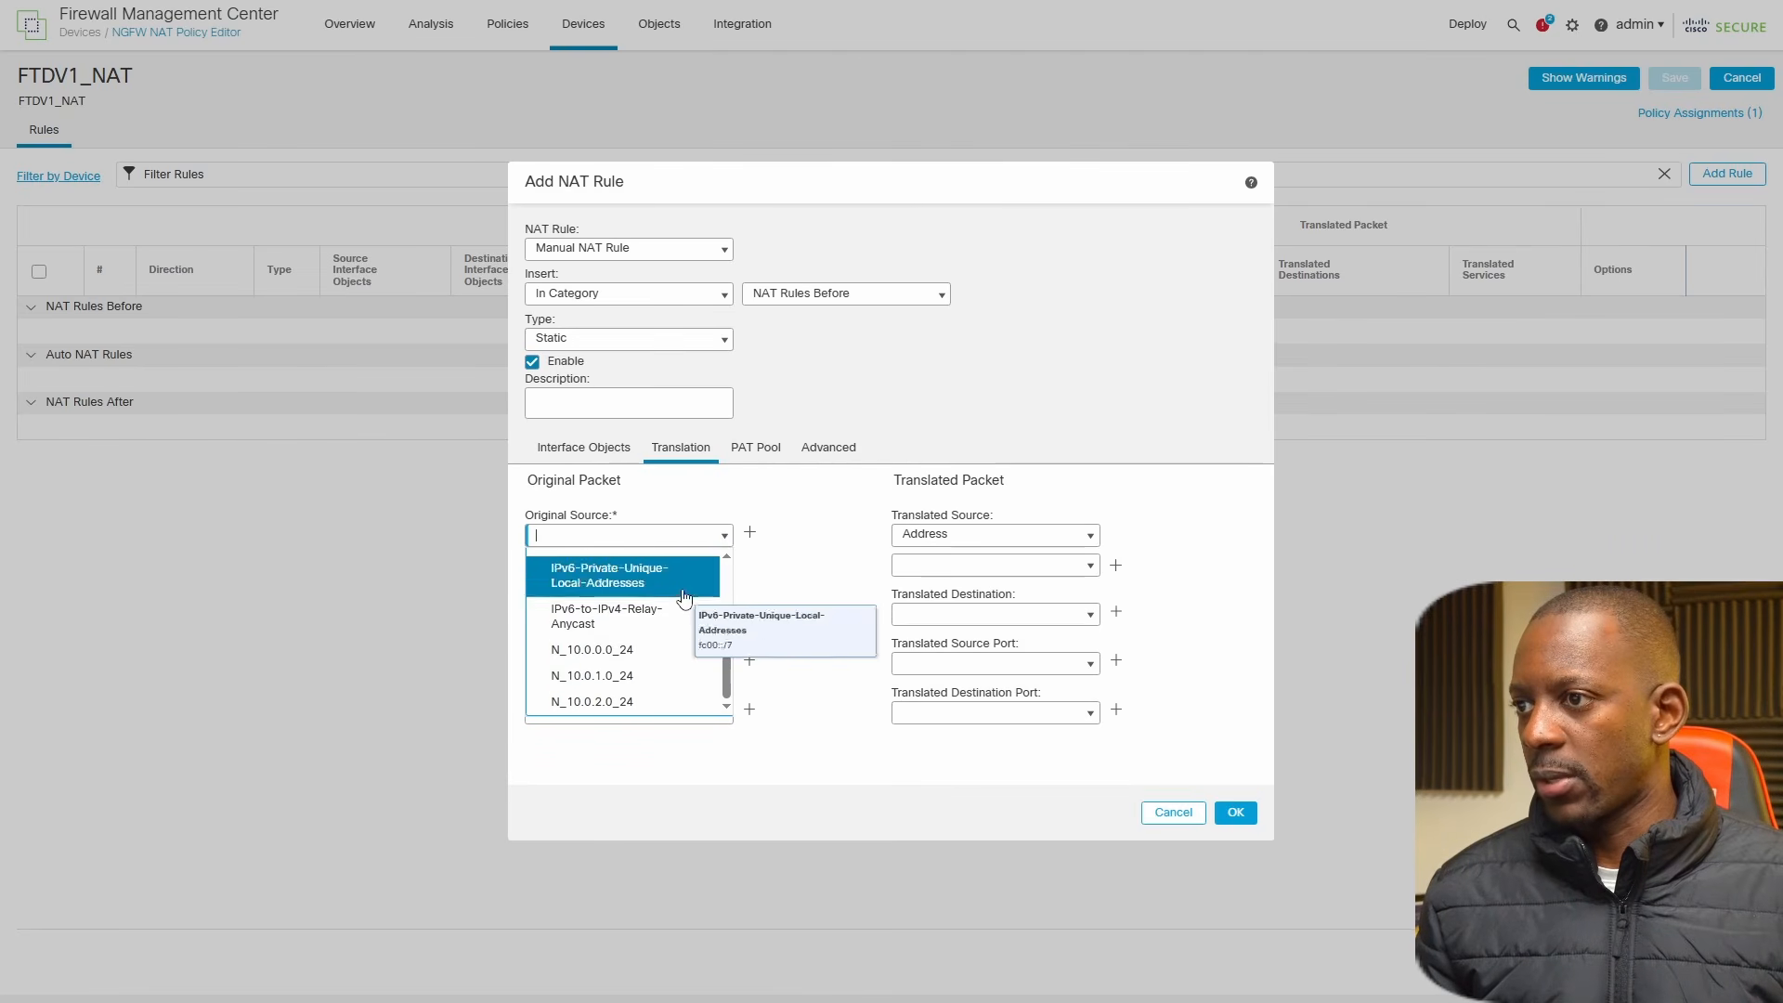
{"action": "left_click", "coordinate": [645, 684]}
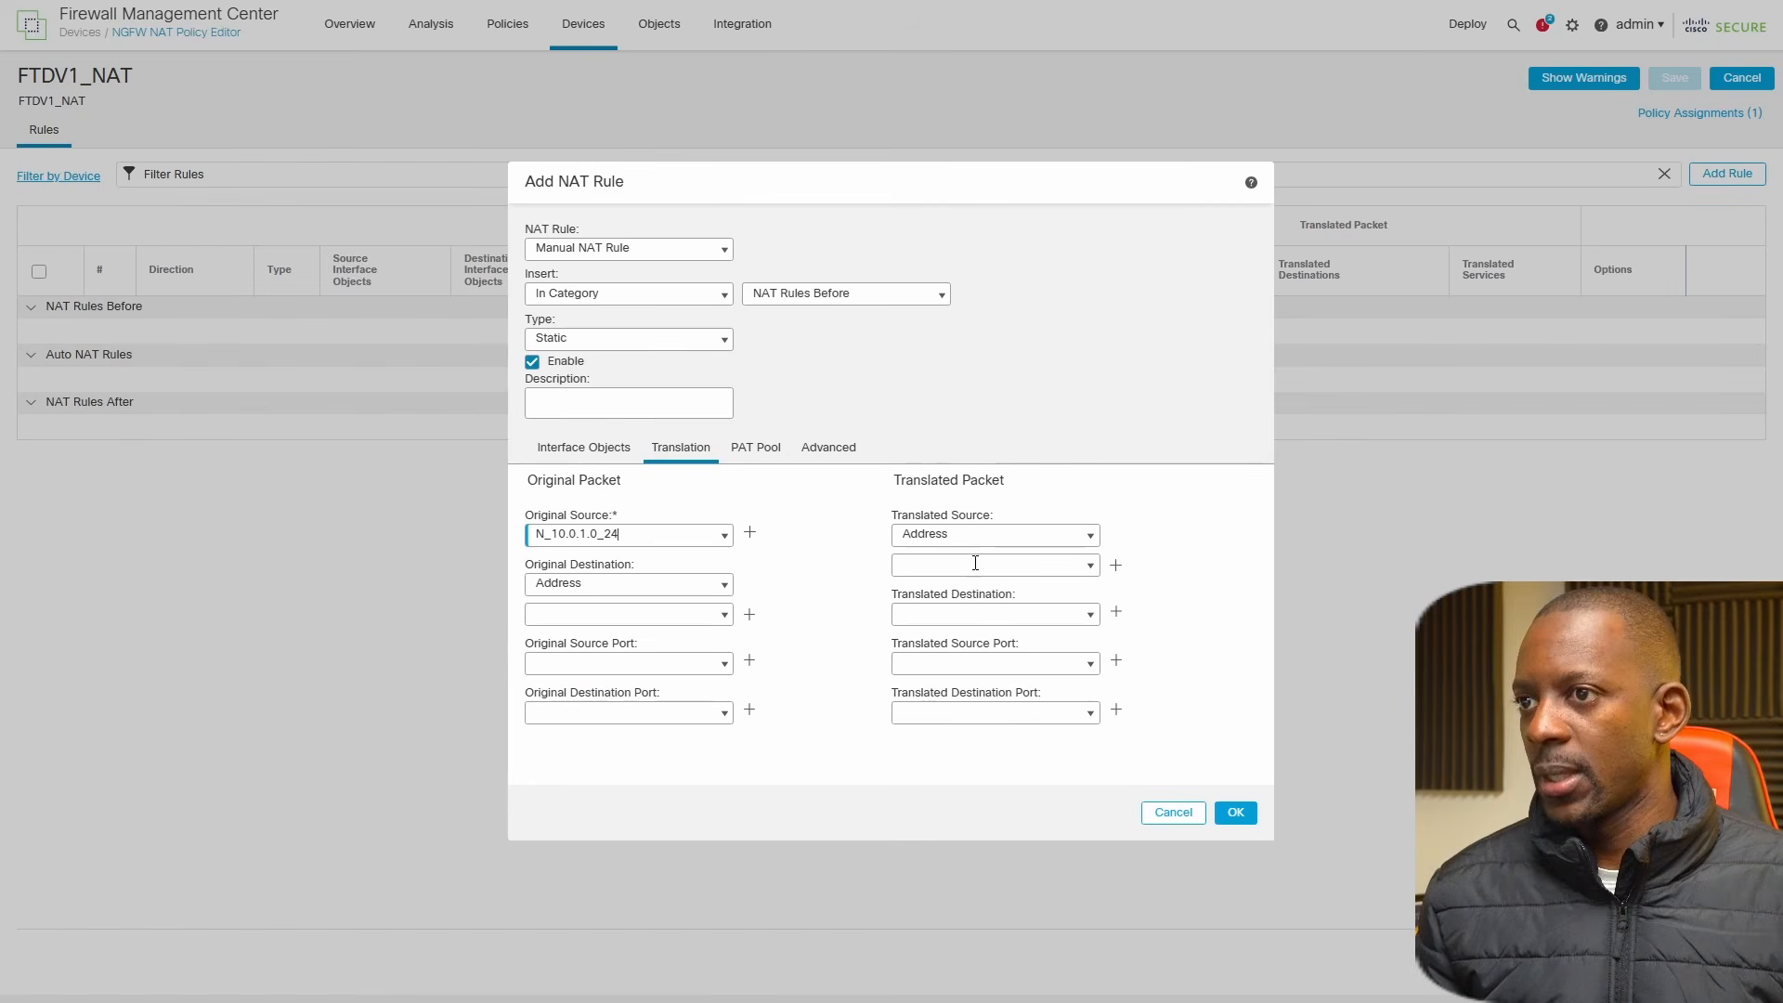
{"action": "left_click", "coordinate": [1091, 566]}
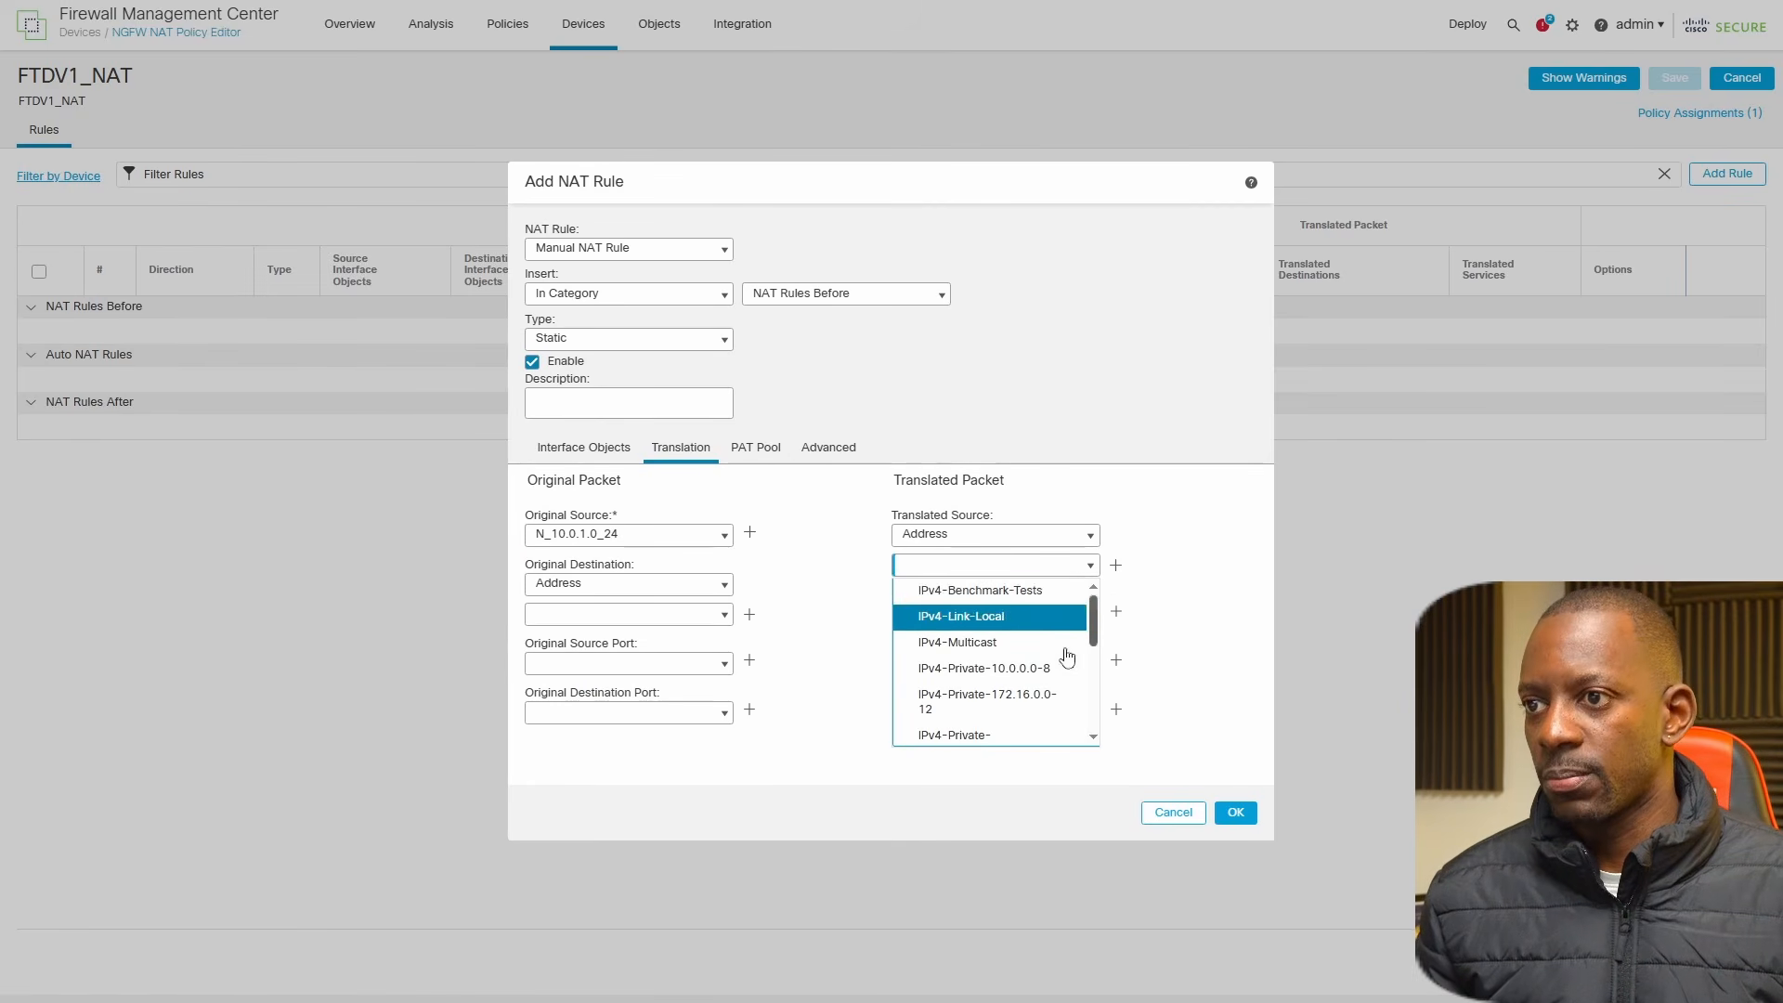
{"action": "scroll", "coordinate": [1059, 659], "scroll_direction": "down", "scroll_amount": 4}
{"action": "left_click", "coordinate": [1019, 721]}
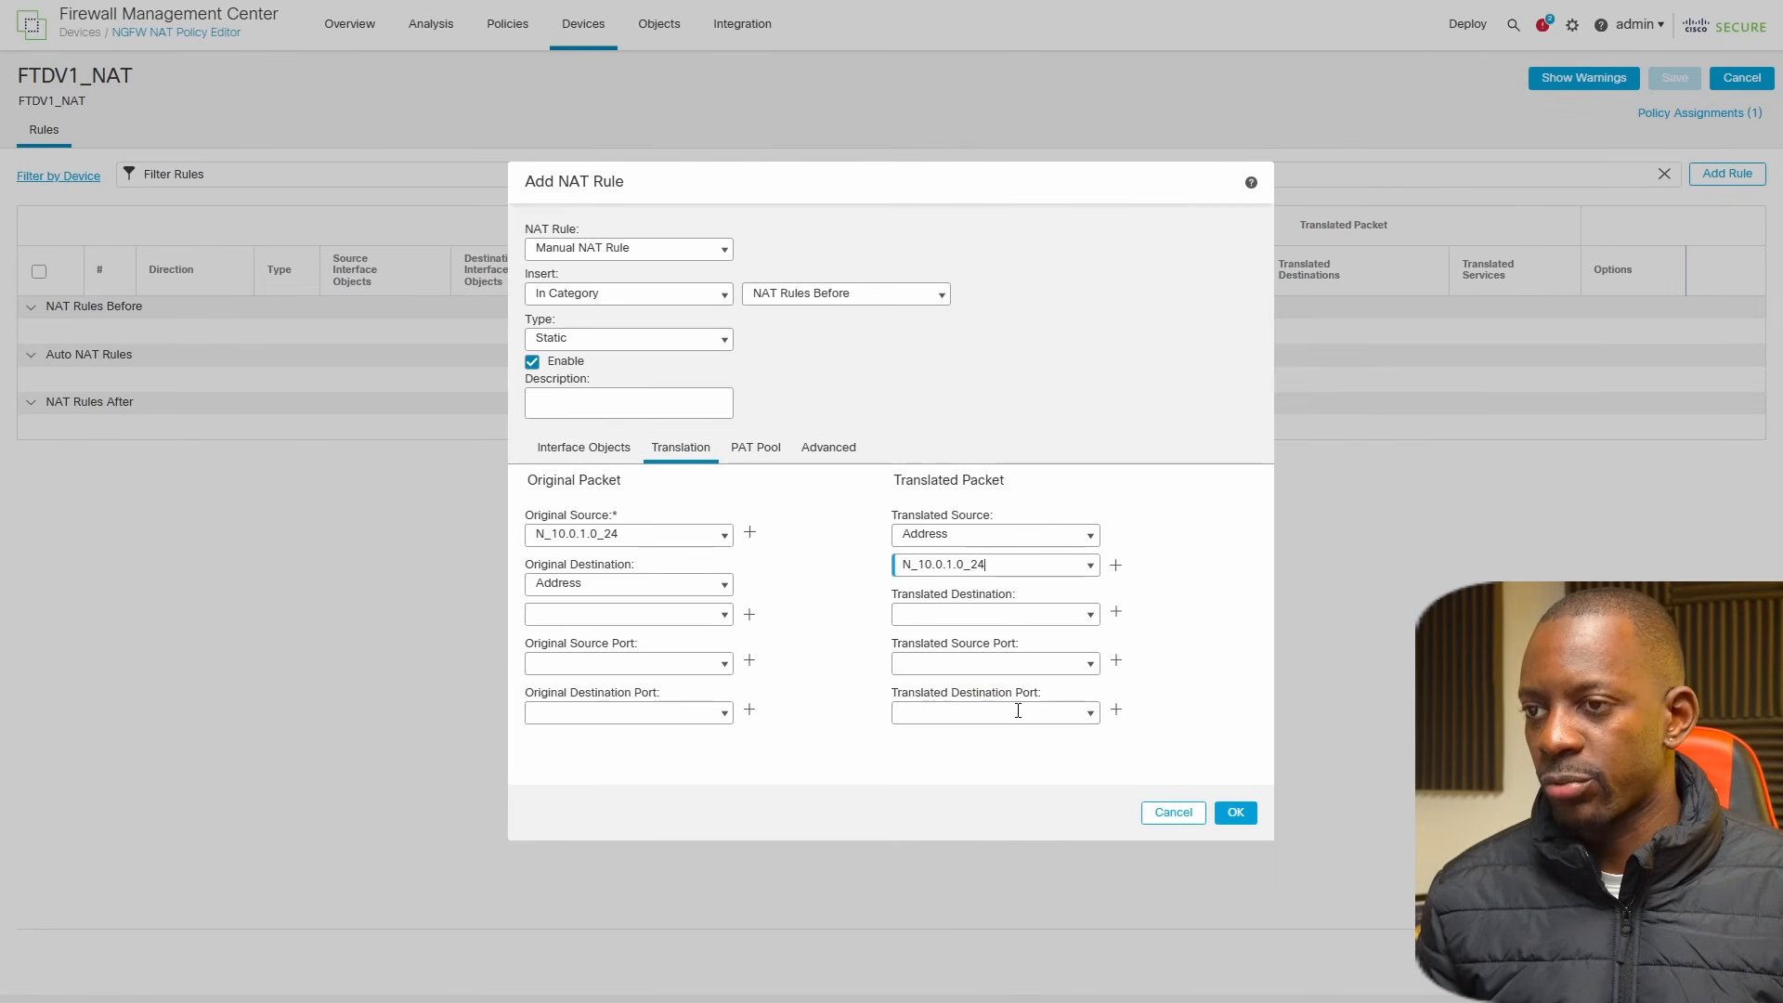
Set both the original destination and the translated destination of the NAT rule to N_10.0.2.0_24.
{"action": "left_click", "coordinate": [724, 615]}
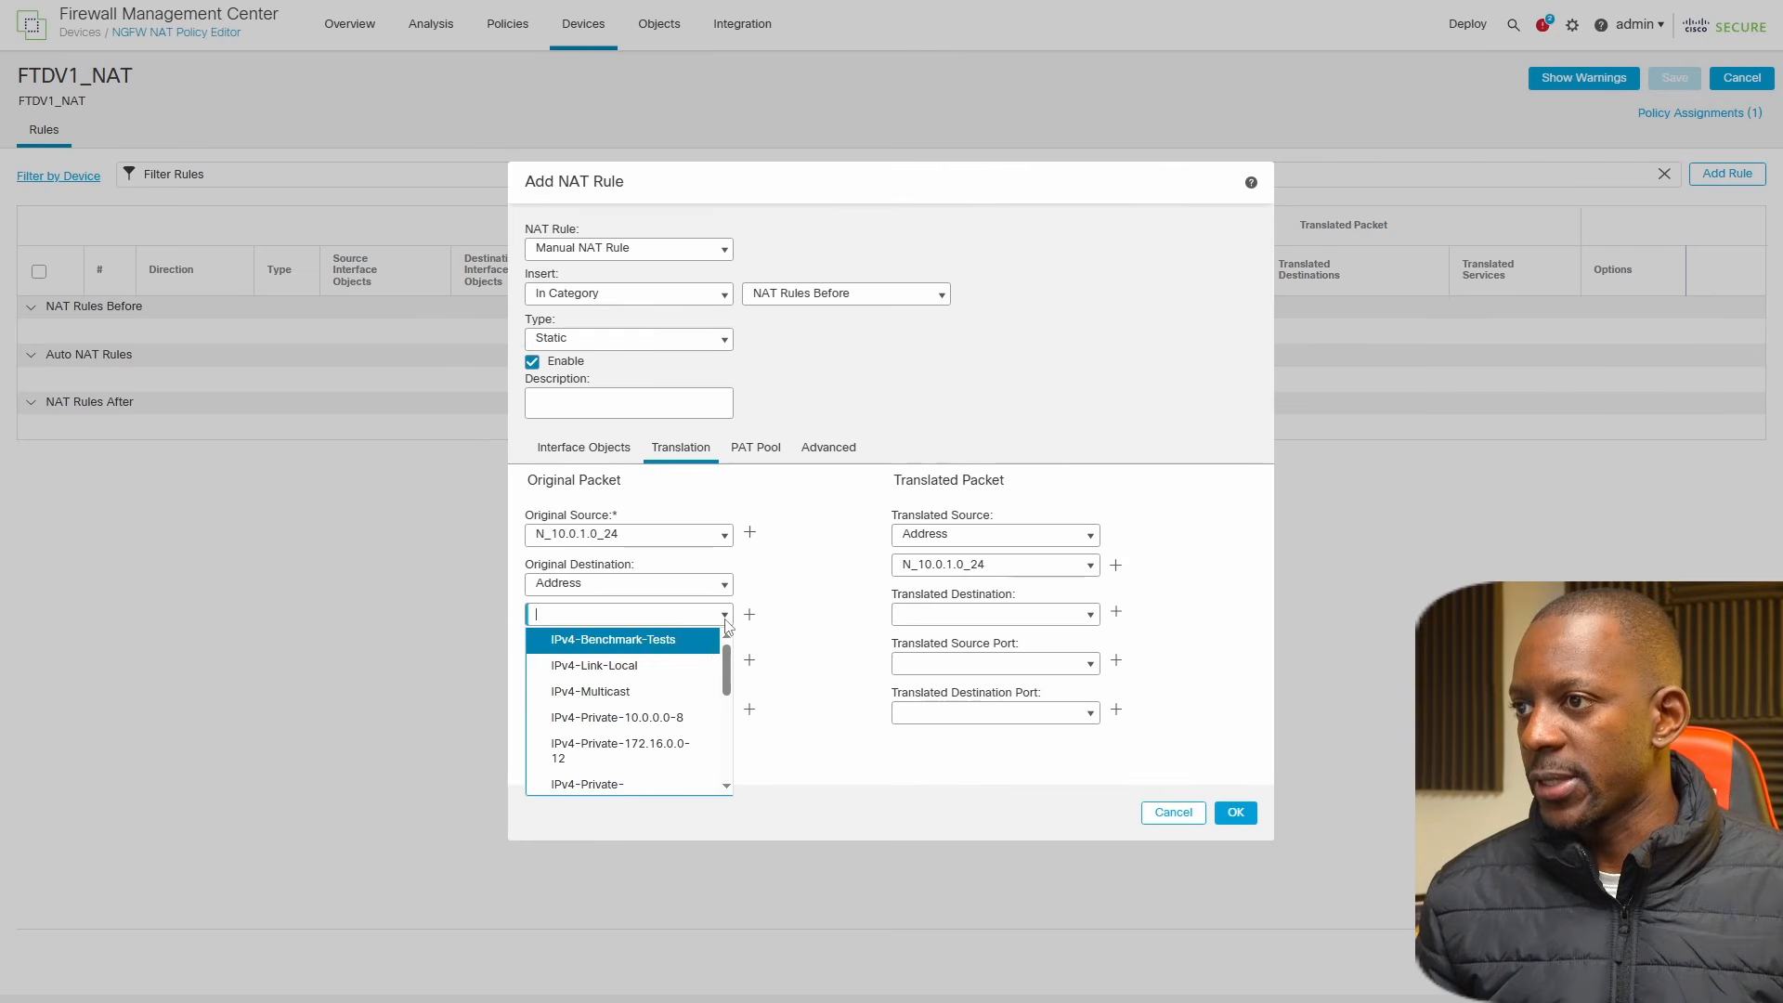
{"action": "scroll", "coordinate": [650, 724], "scroll_direction": "down", "scroll_amount": 5}
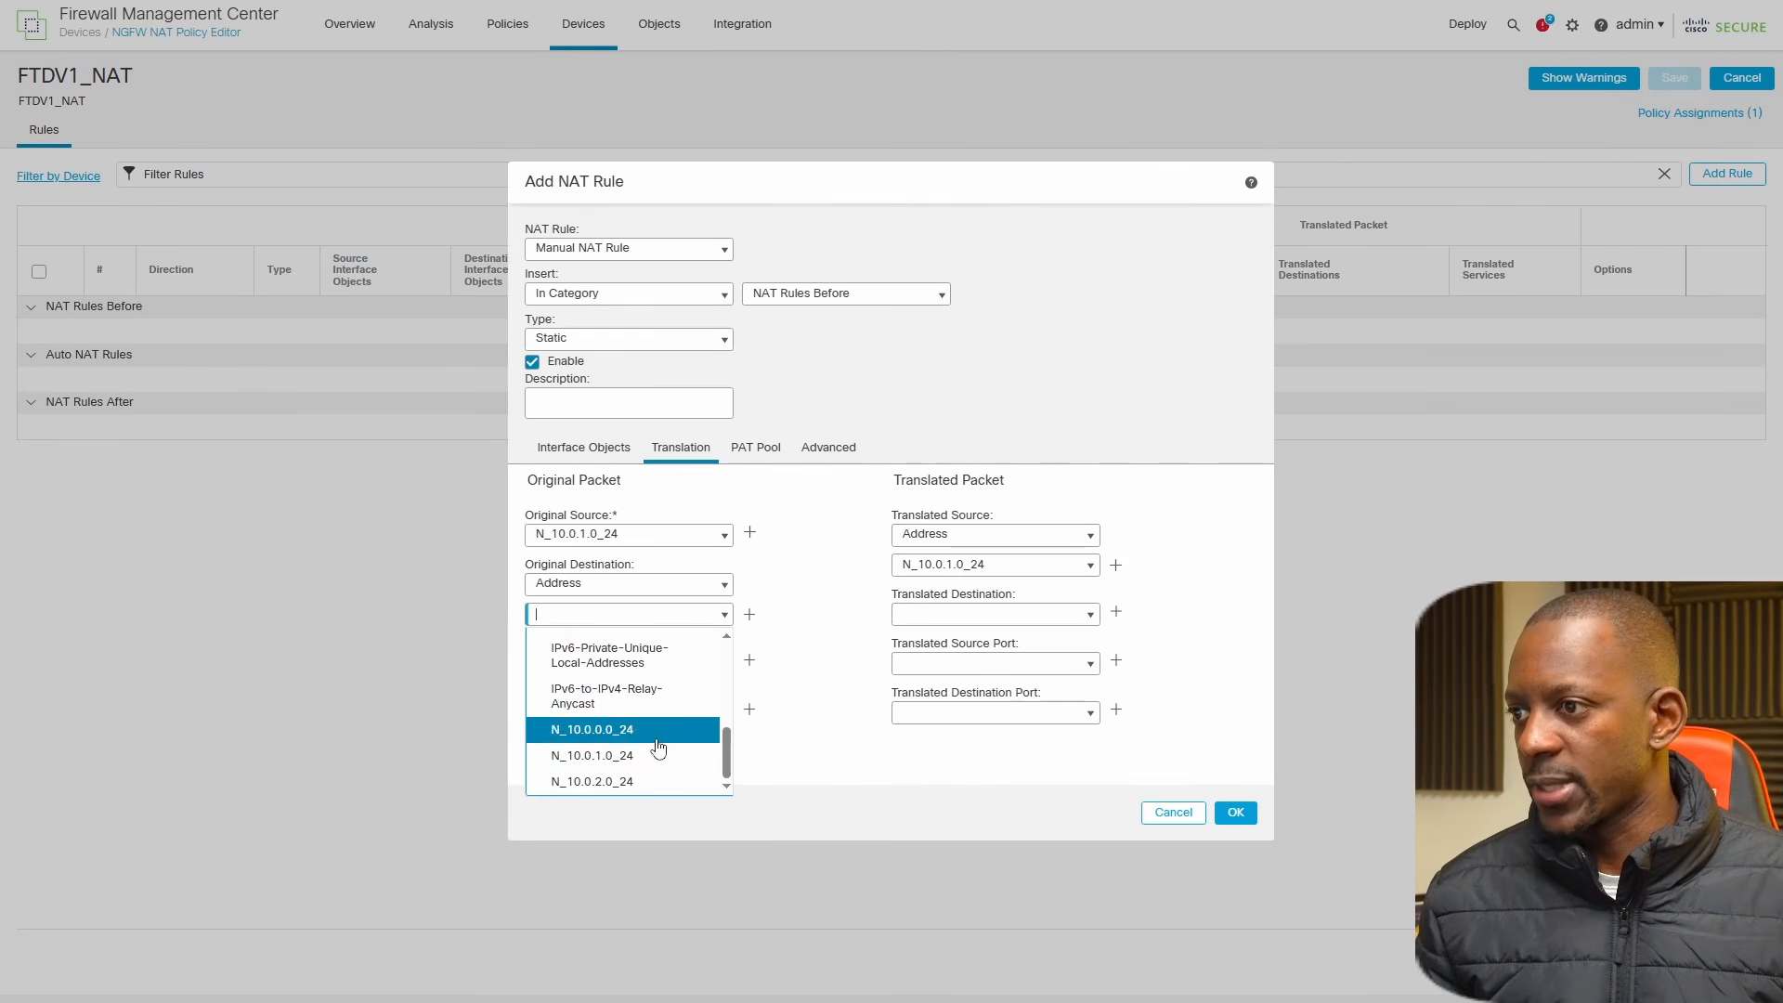
{"action": "left_click", "coordinate": [608, 782]}
{"action": "left_click", "coordinate": [1093, 617]}
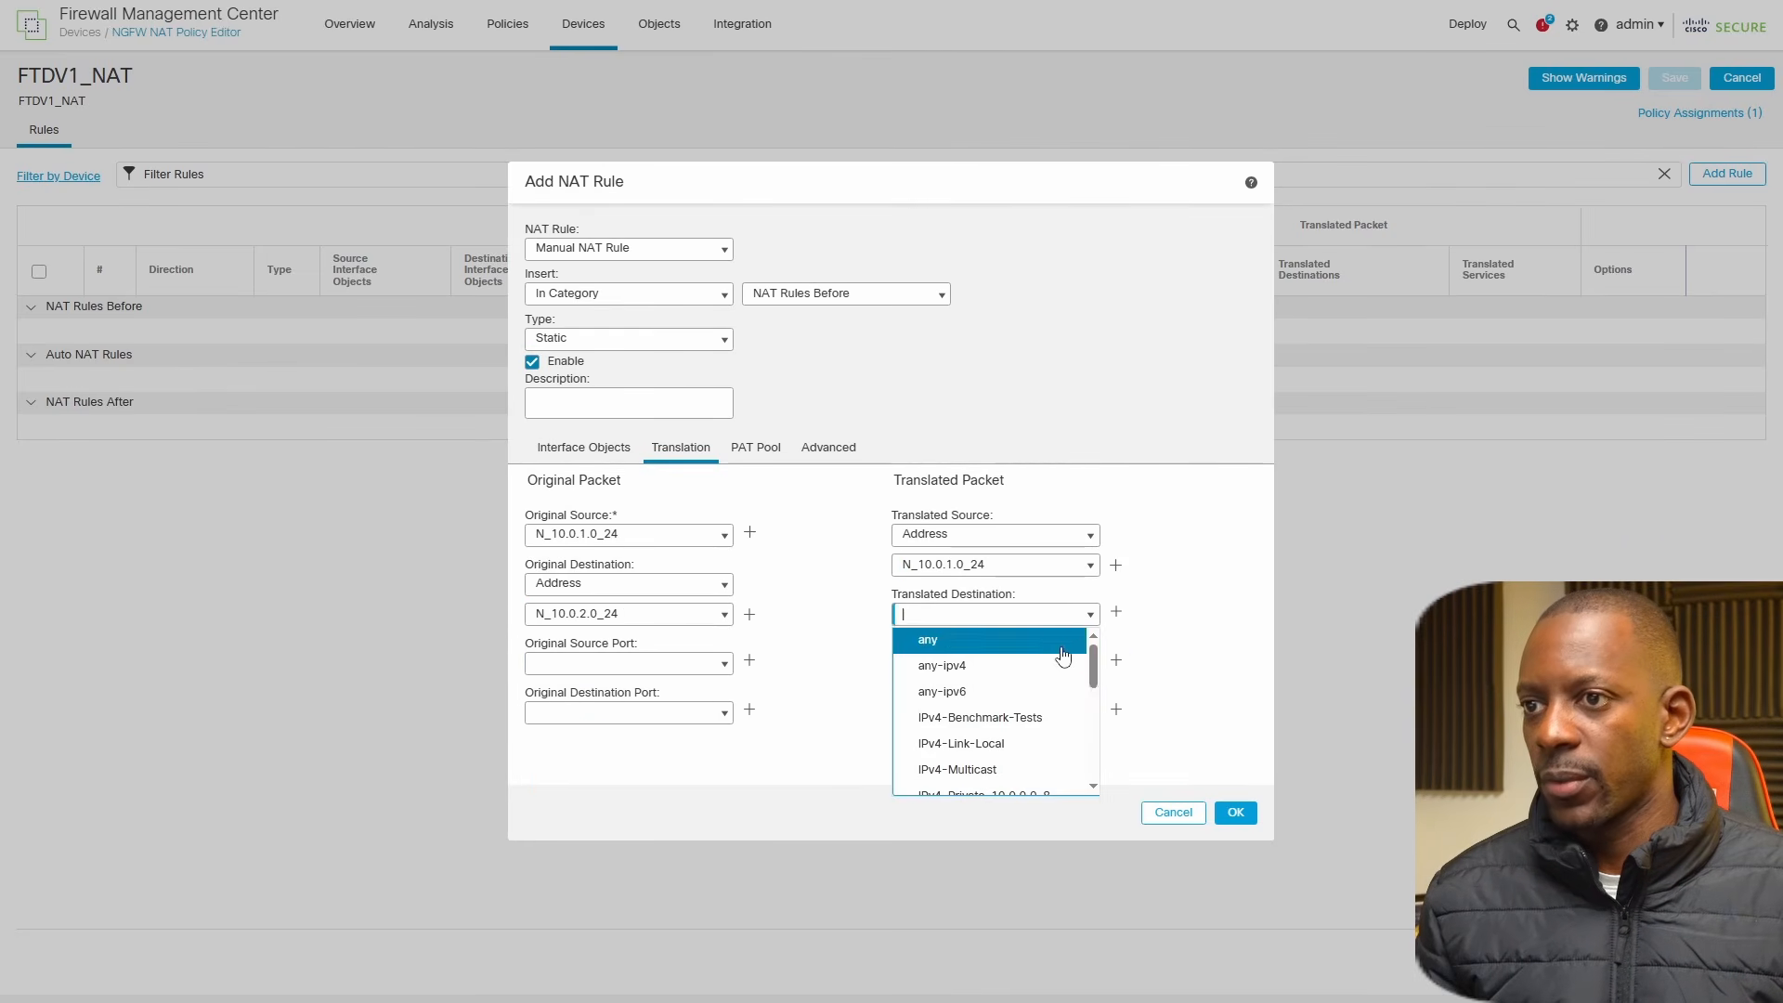
{"action": "scroll", "coordinate": [1026, 715], "scroll_direction": "down", "scroll_amount": 5}
{"action": "left_click", "coordinate": [1002, 785]}
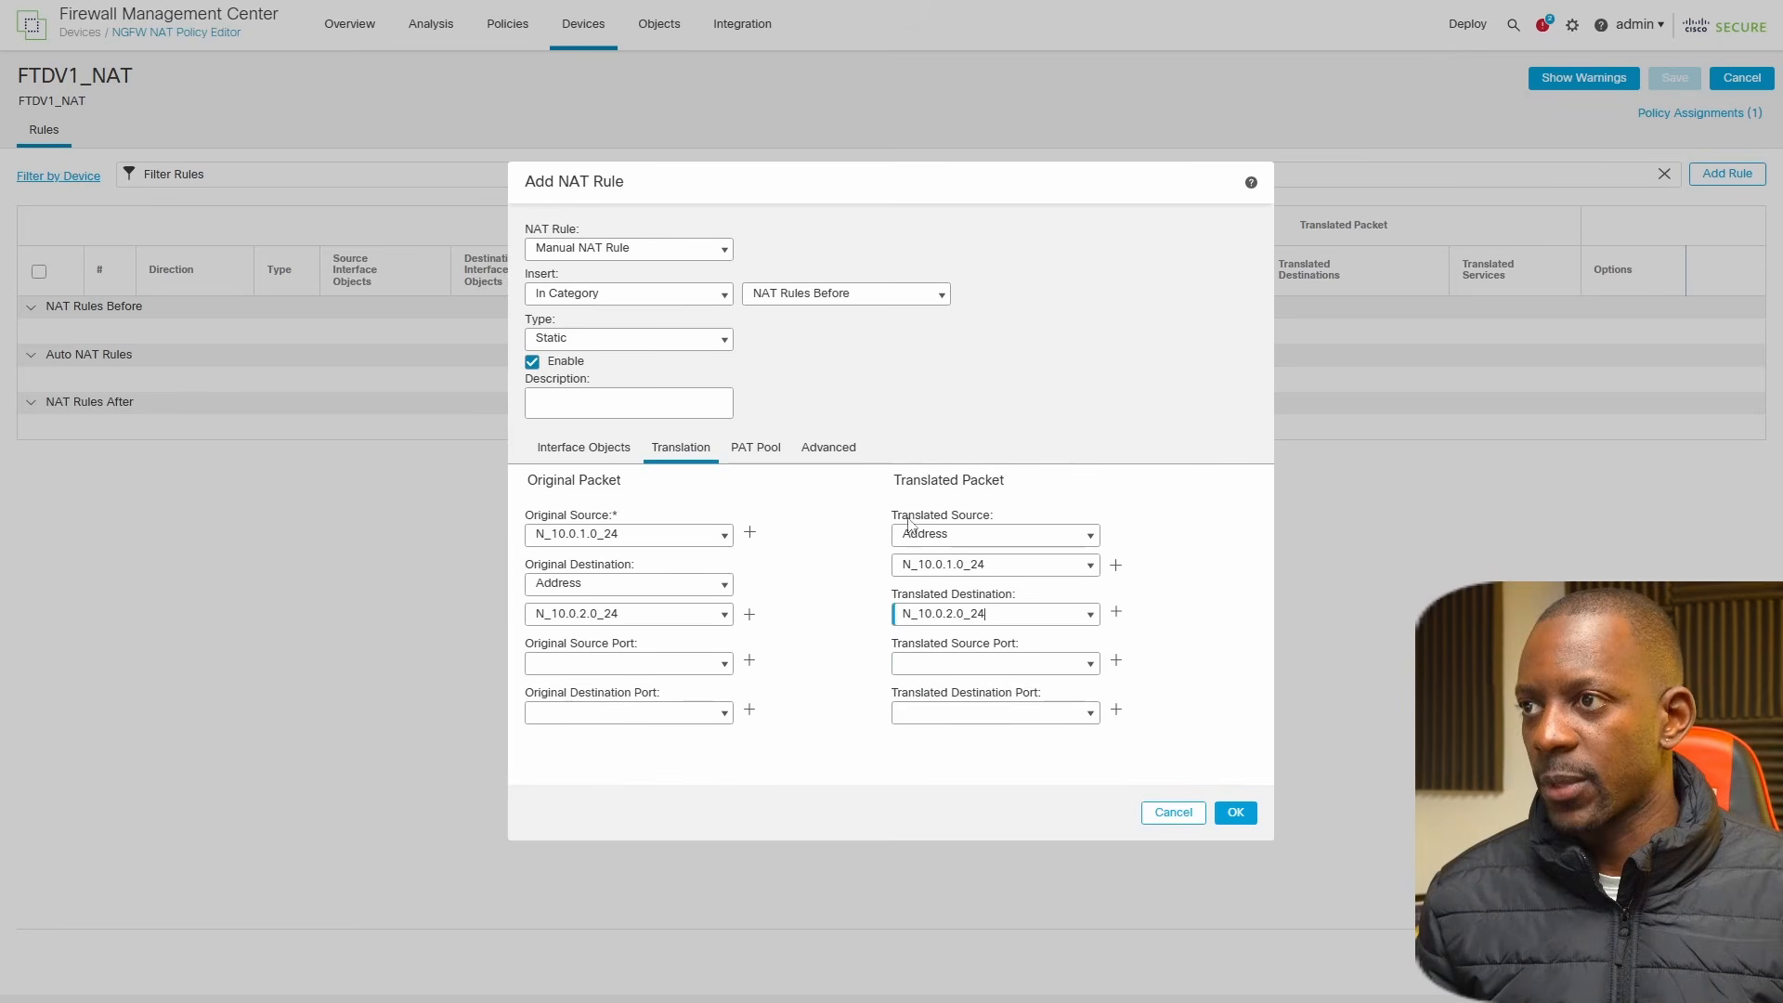
Disable proxy ARP and enable route lookup for the rule's destination interface, accept the rule, and save the NAT policy.
{"action": "left_click", "coordinate": [750, 453]}
{"action": "left_click", "coordinate": [821, 454]}
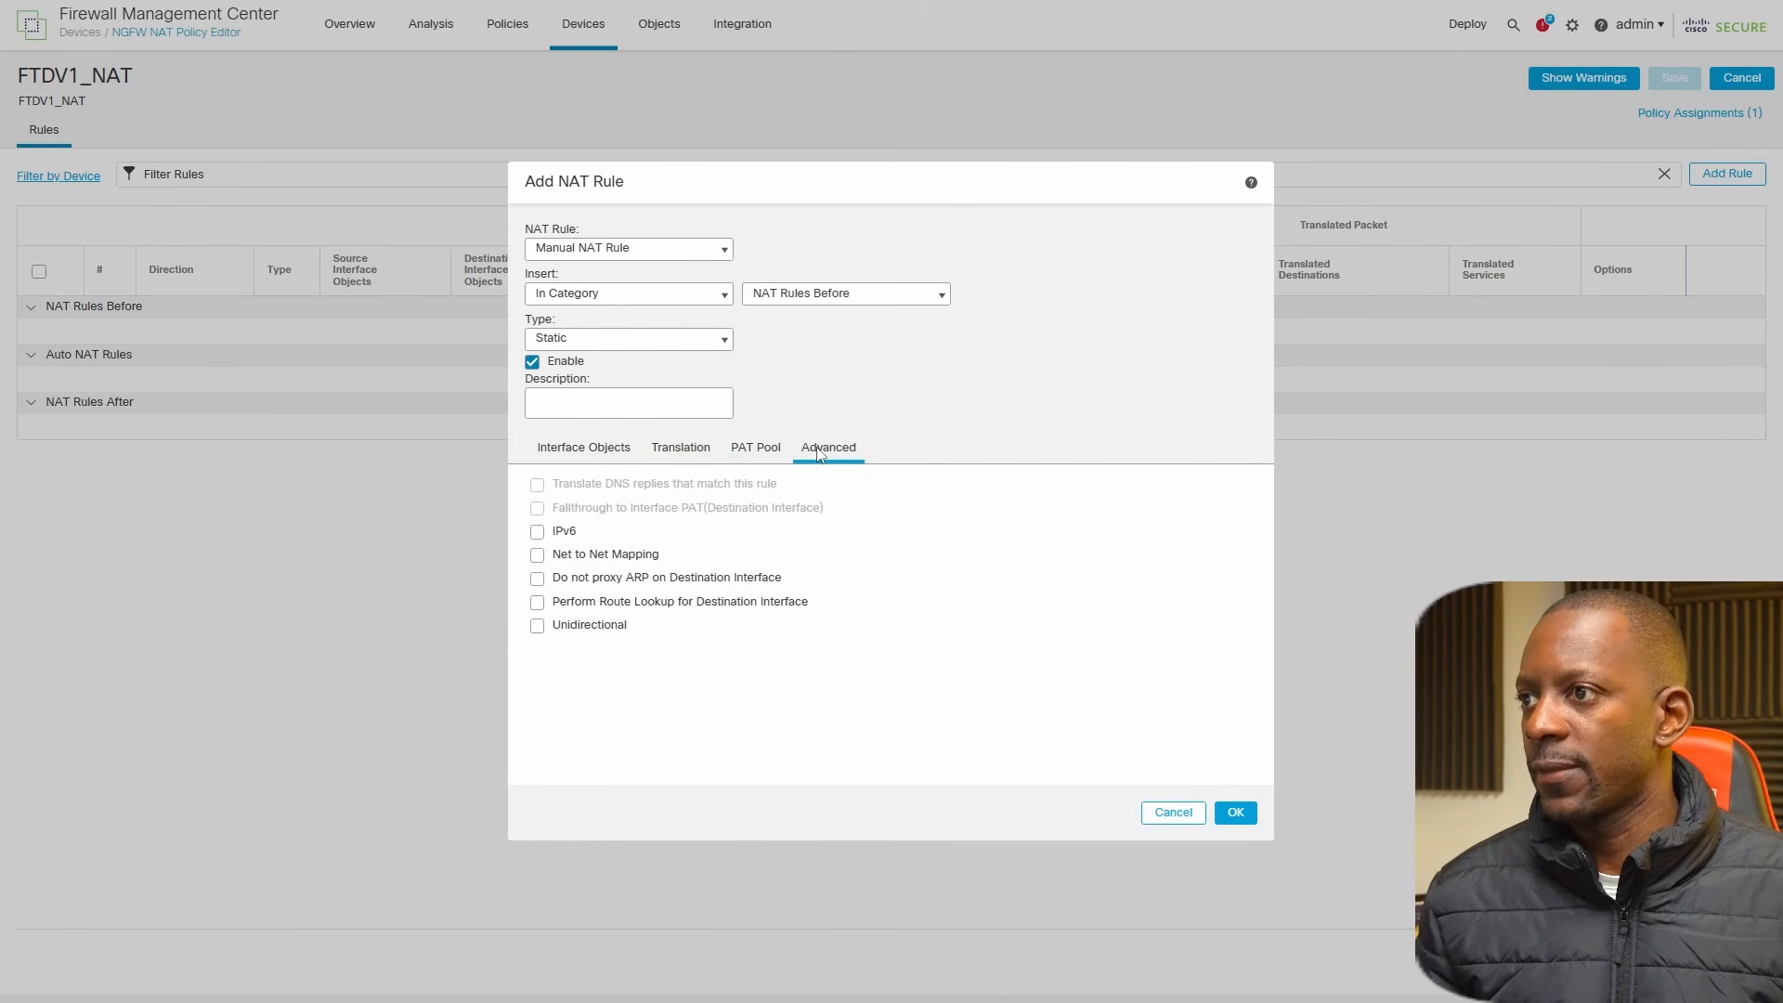
{"action": "left_click", "coordinate": [538, 580]}
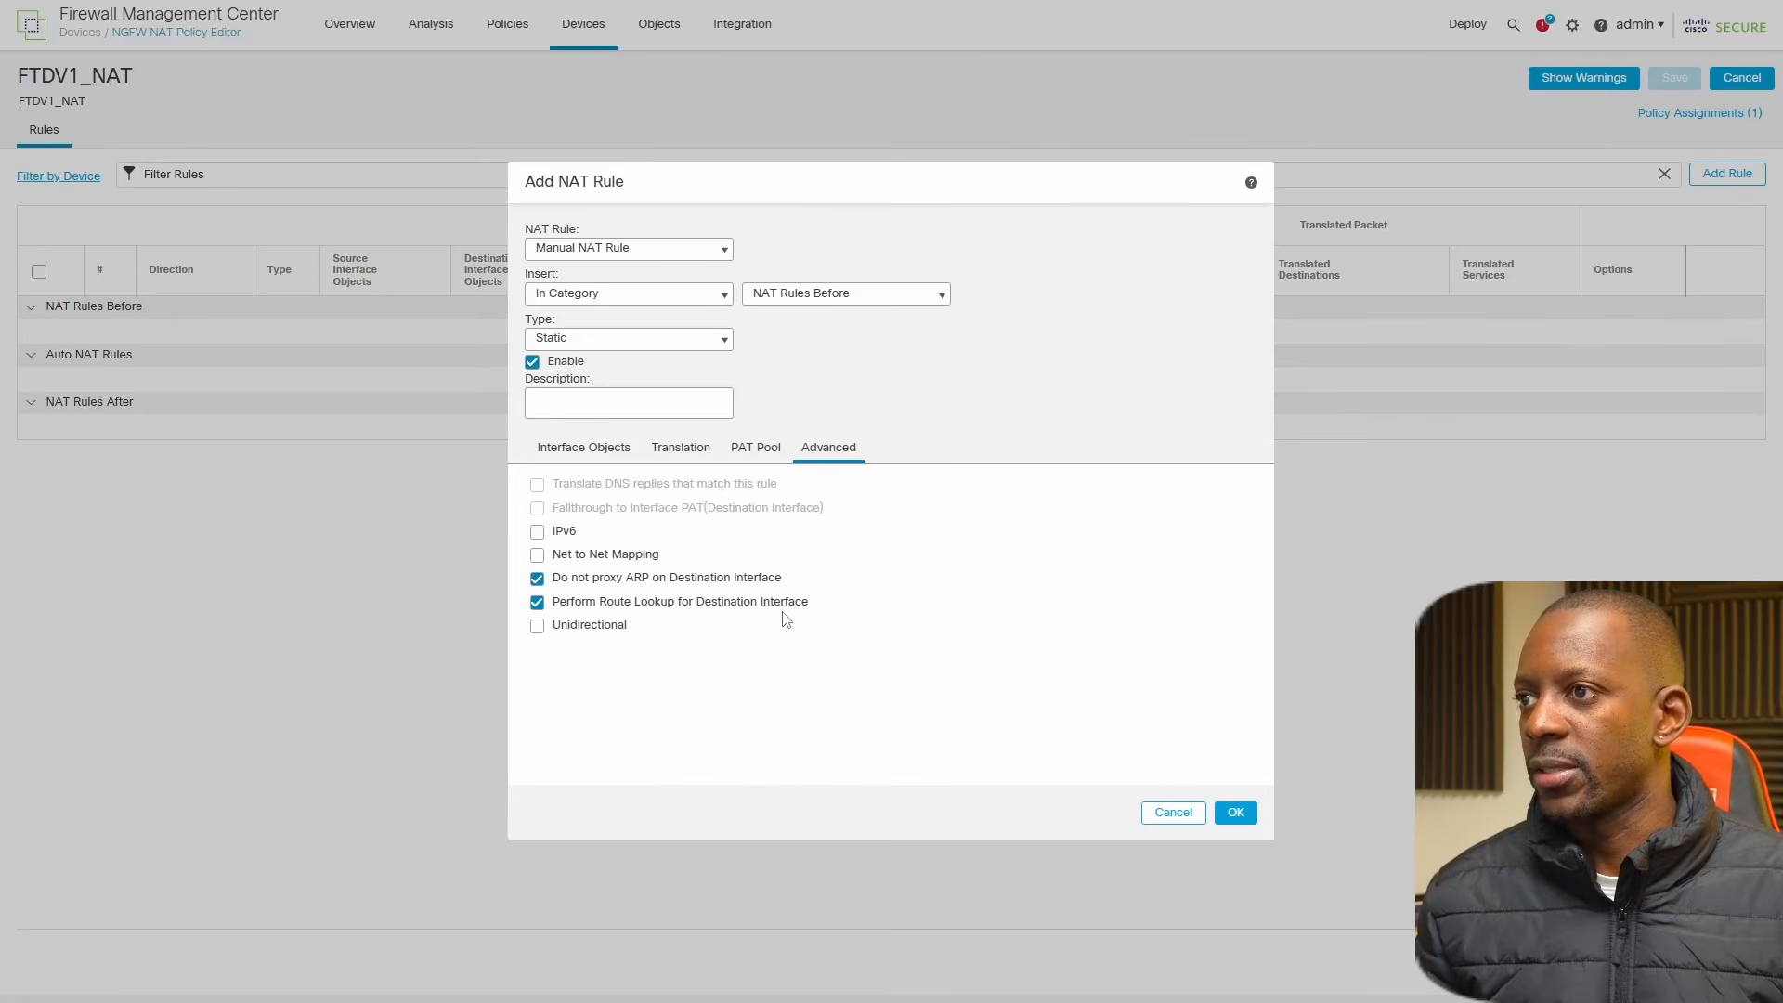
{"action": "left_click", "coordinate": [1243, 814]}
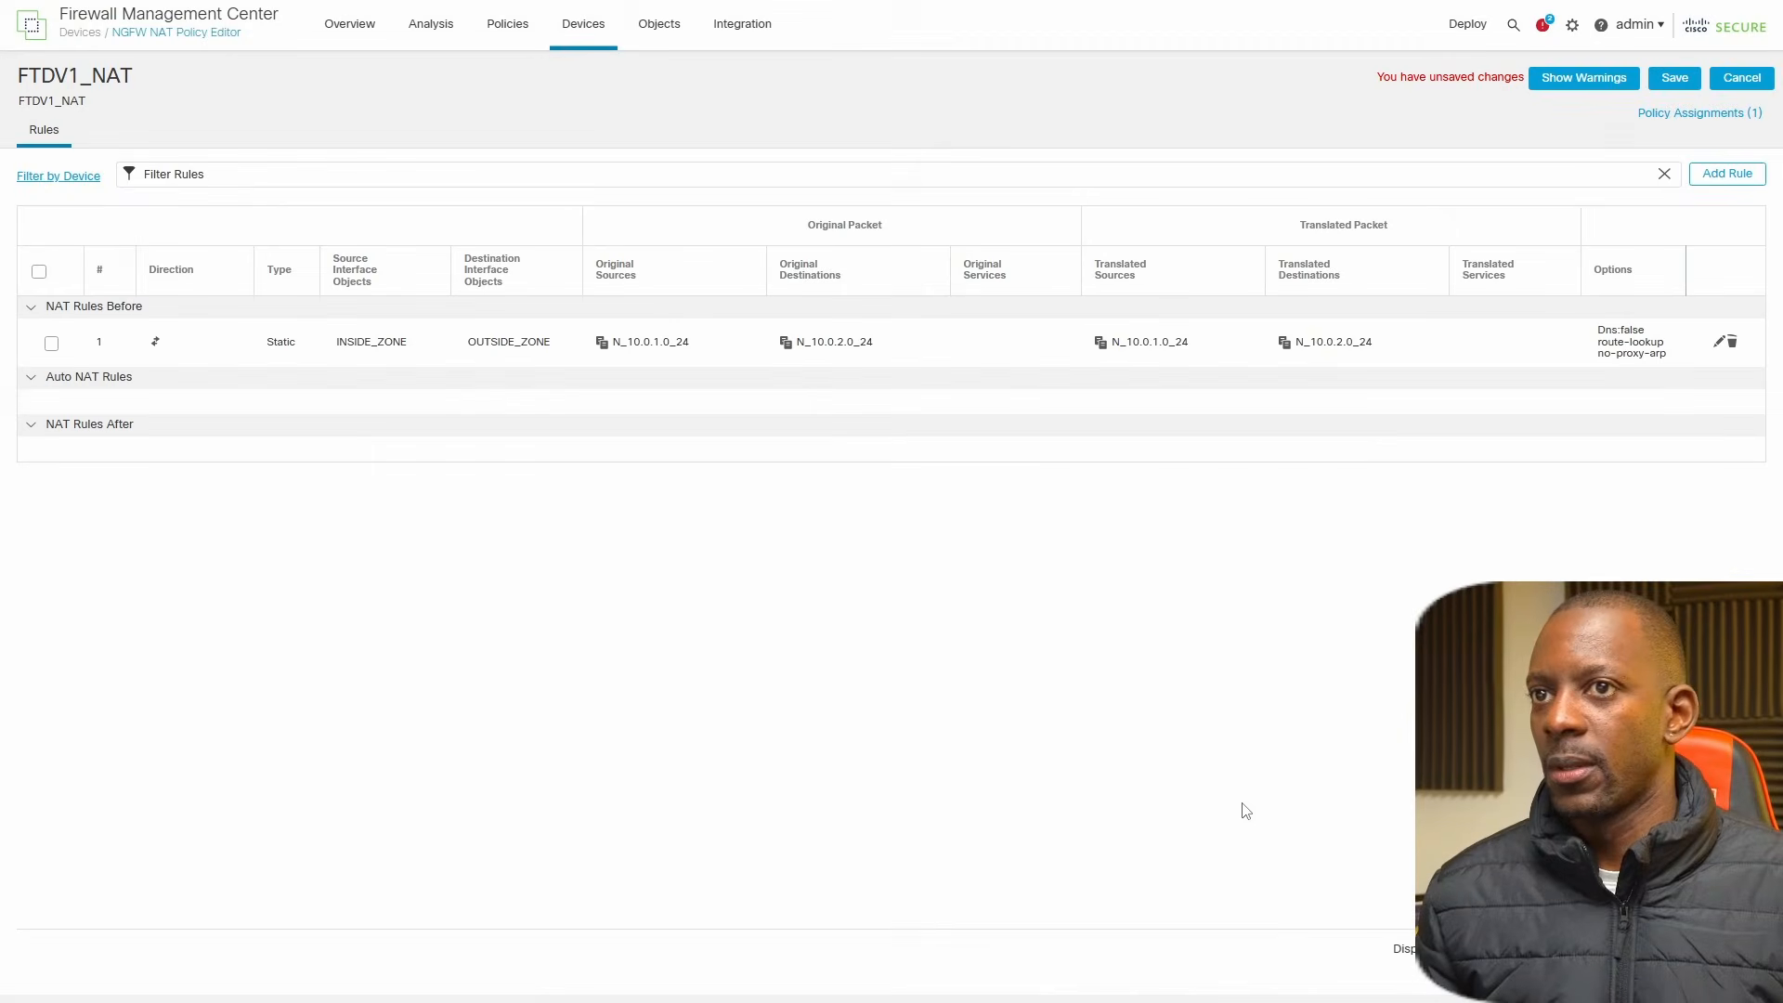
{"action": "left_click", "coordinate": [1675, 80]}
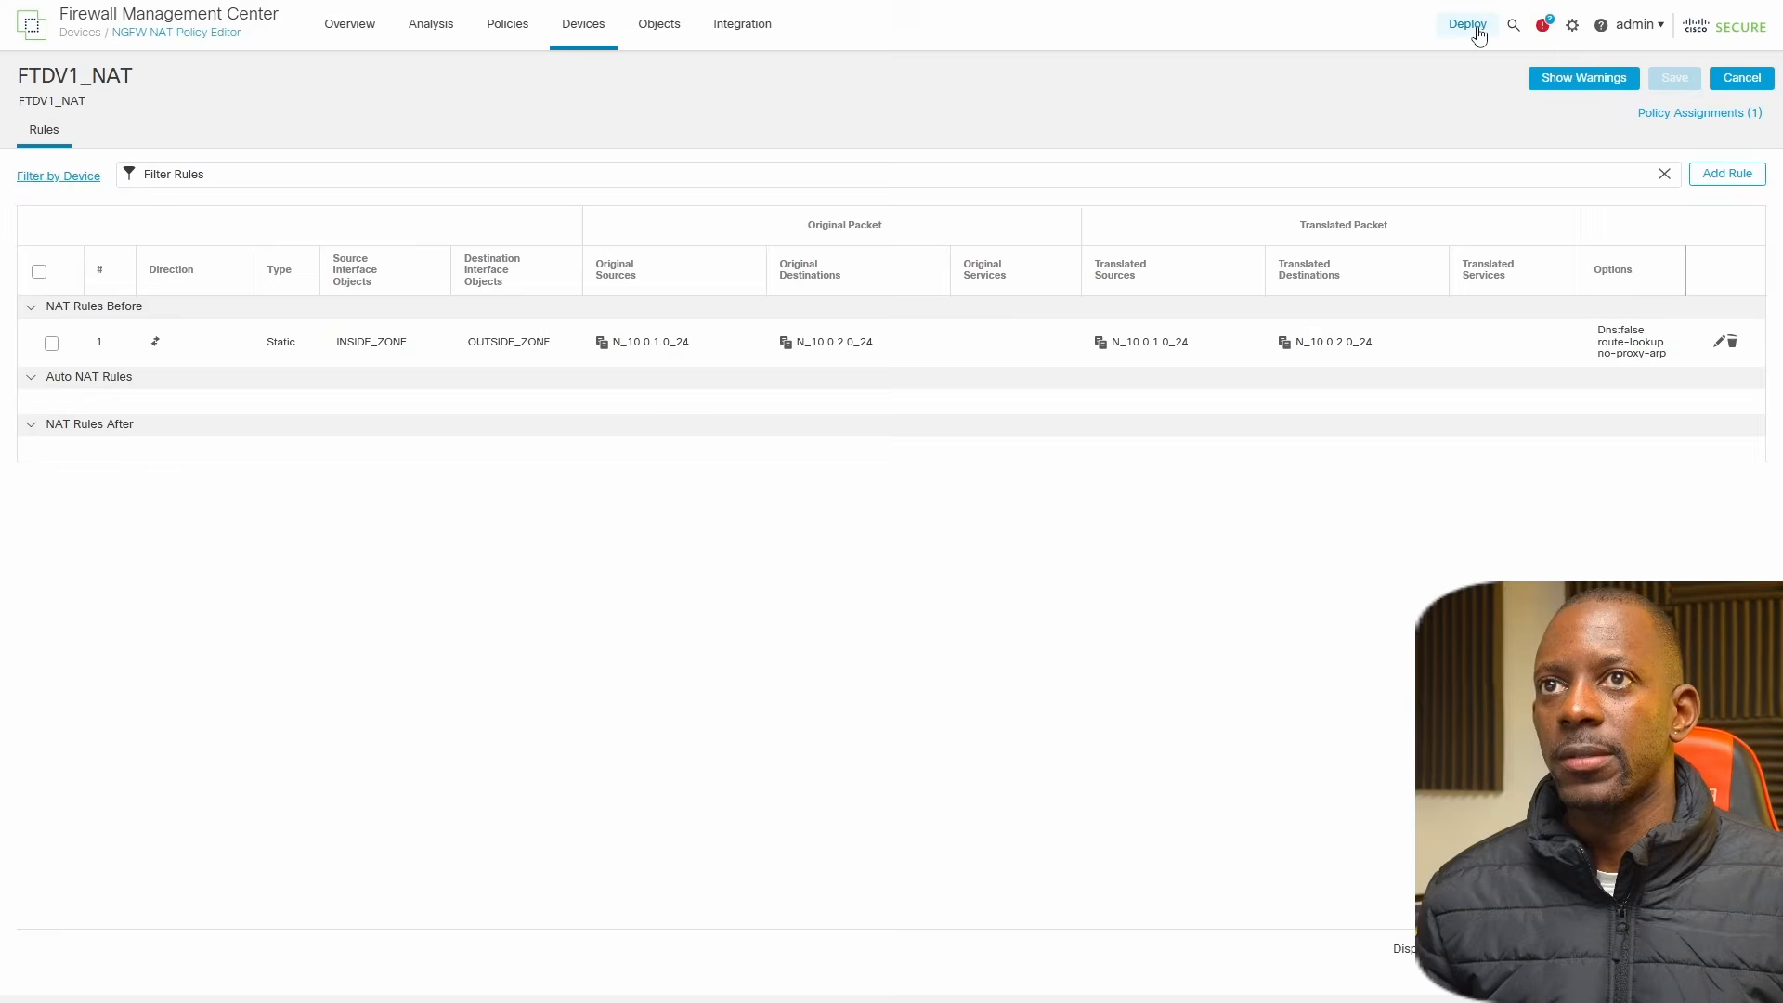
Deploy all pending changes to FTDV1 and close the deployment view.
{"action": "left_click", "coordinate": [1473, 28]}
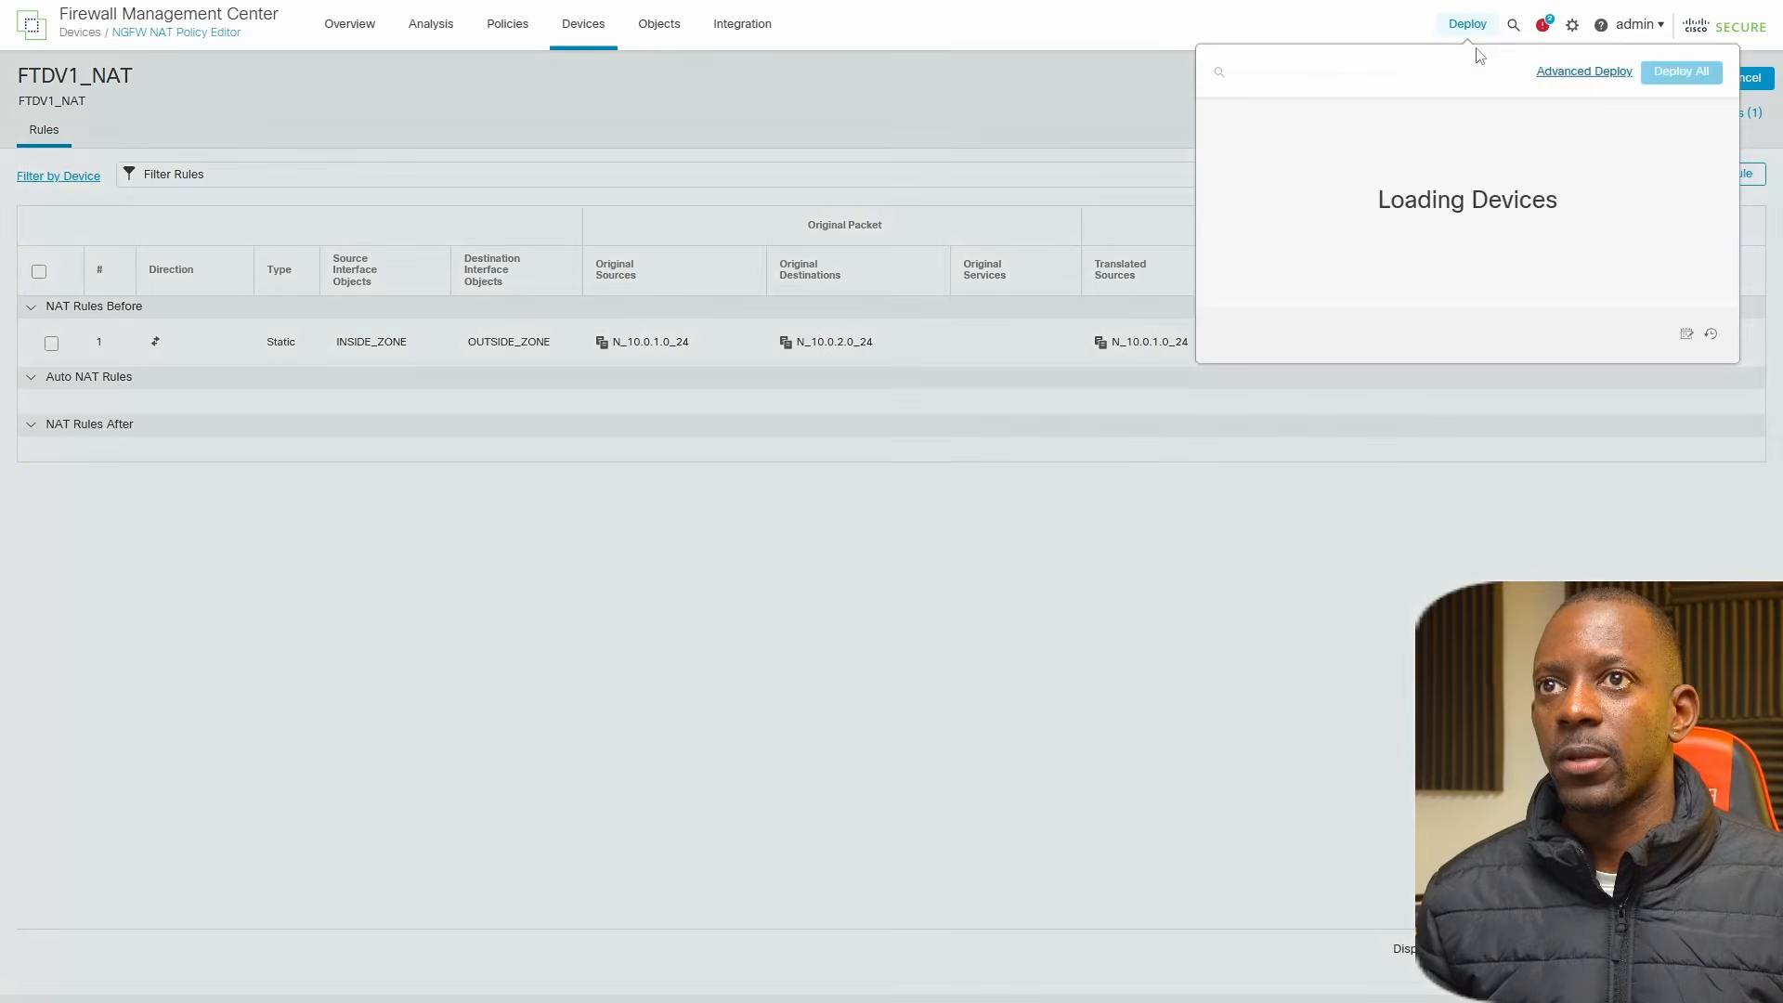
{"action": "left_click", "coordinate": [1671, 74]}
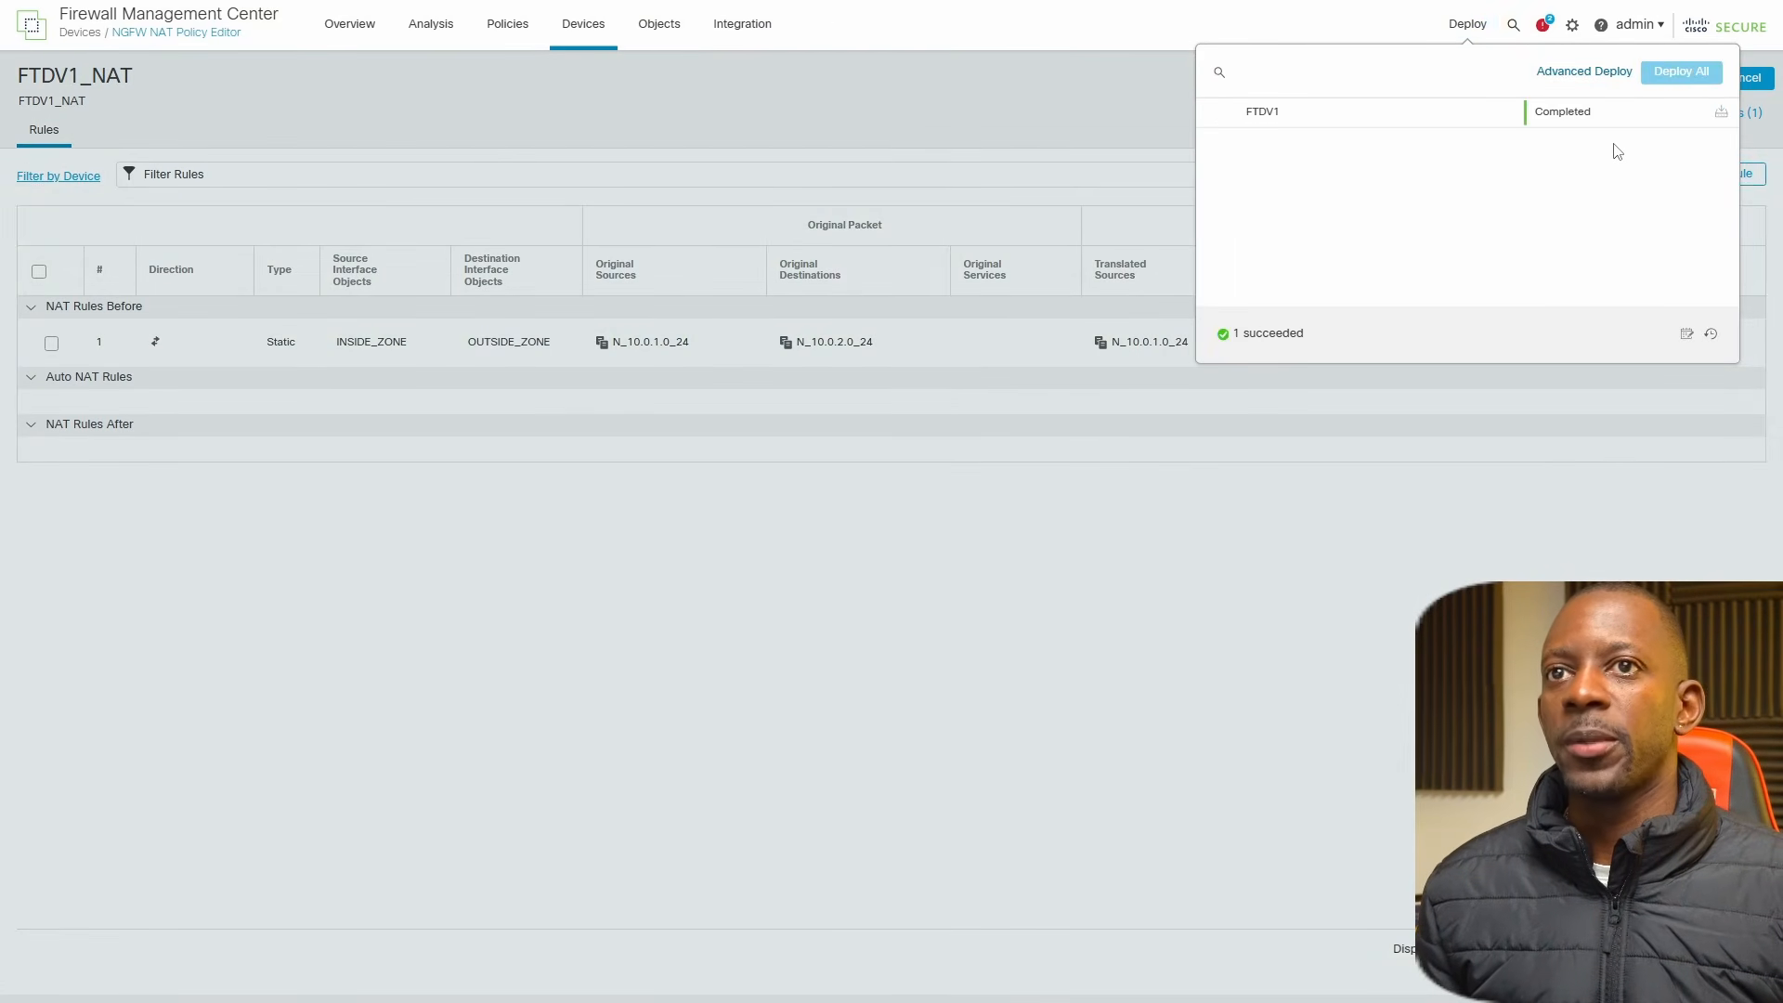
{"action": "left_click", "coordinate": [1363, 434]}
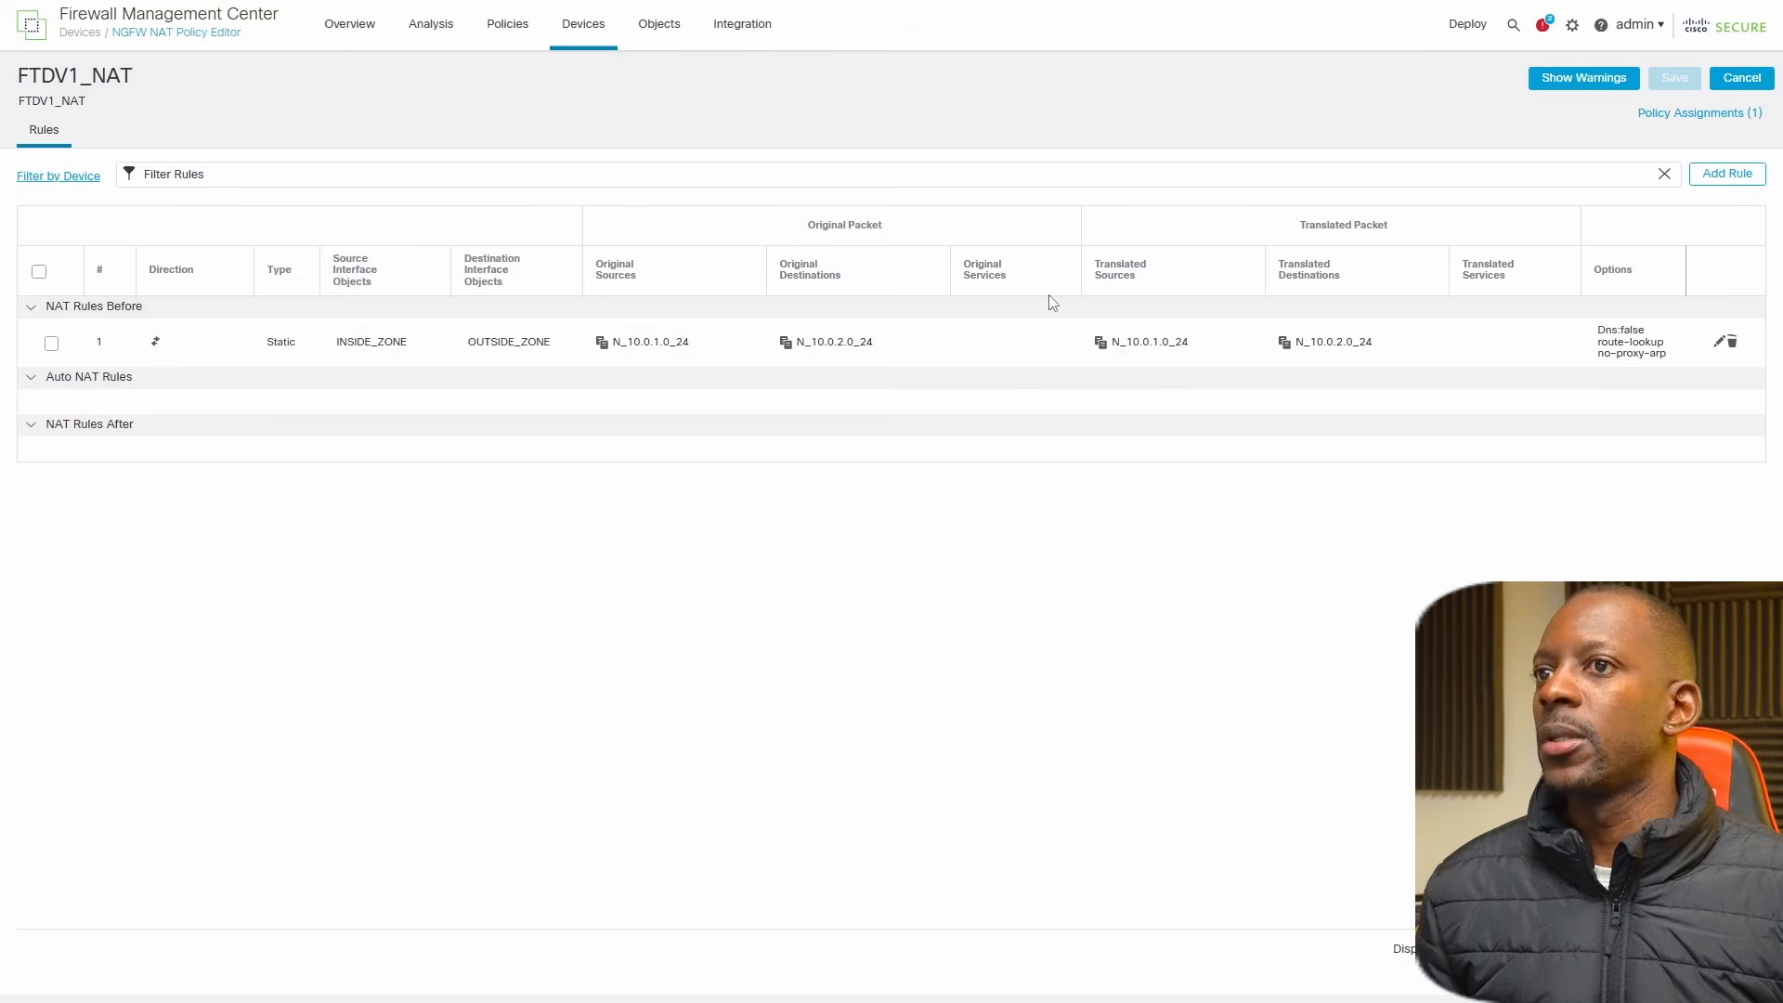
Check the HQ-TO-BRANCH tunnel status in the site-to-site VPN list and the BRANCH-TO-HQ tunnel status on the FortiGate.
{"action": "mouse_move", "coordinate": [575, 27]}
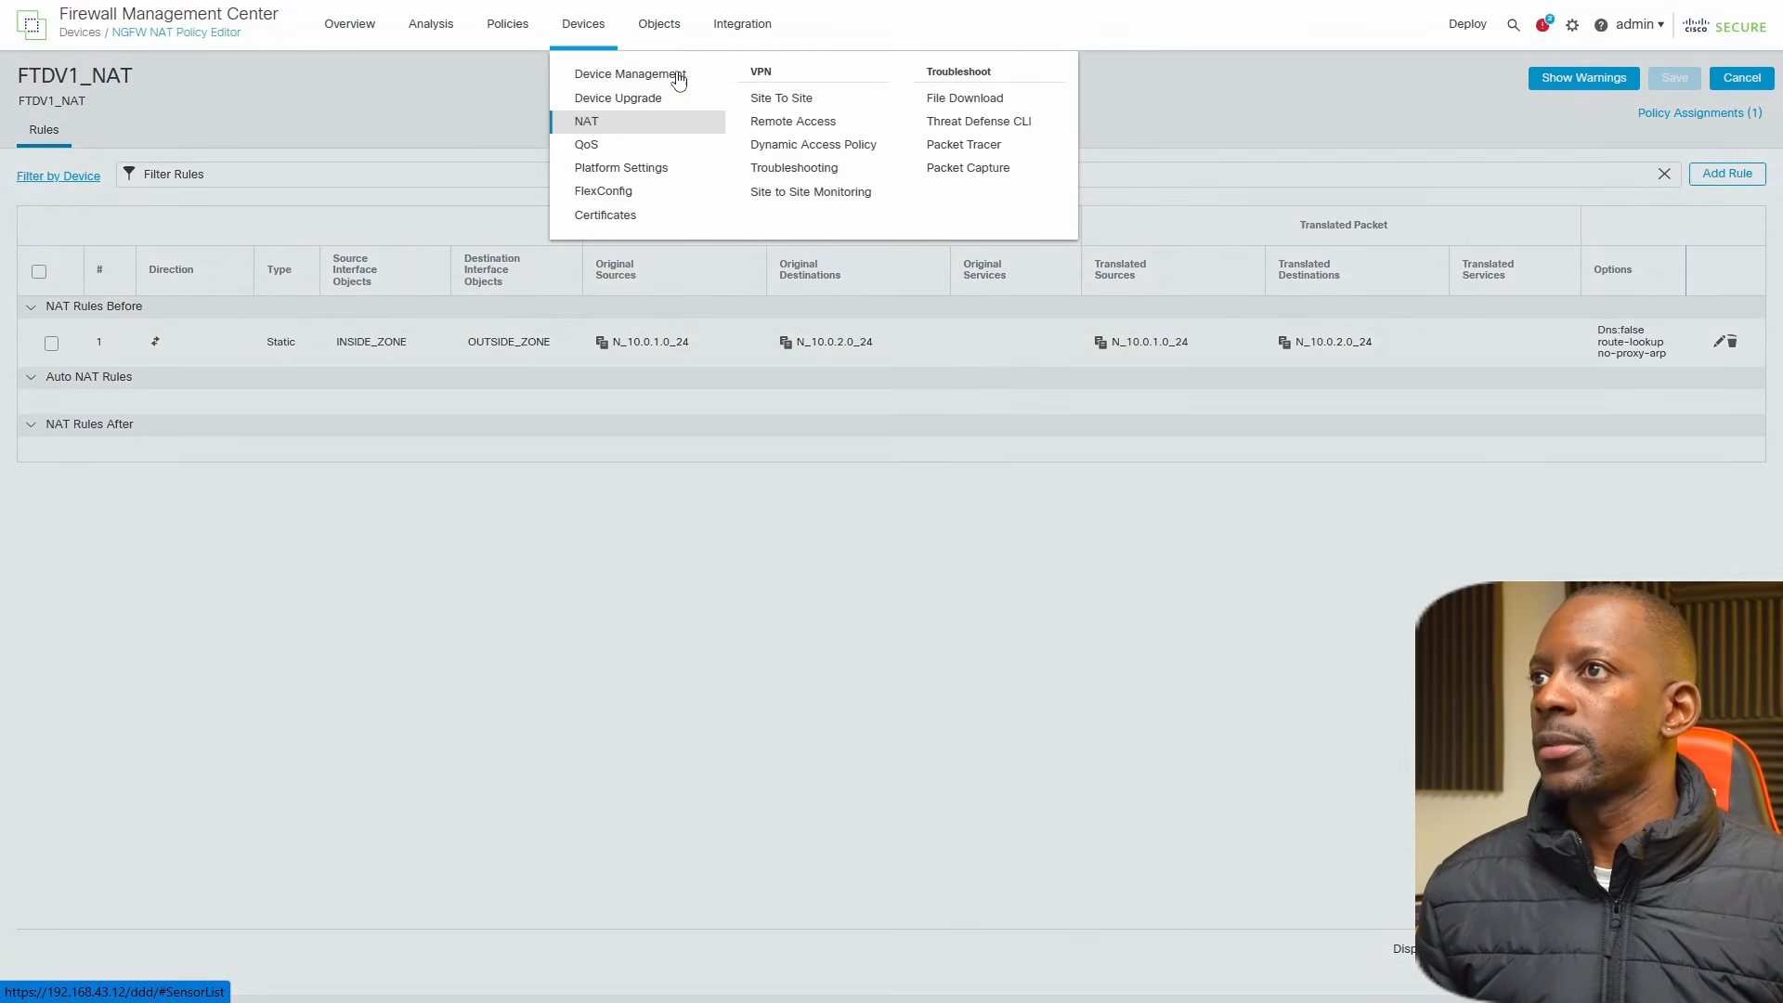
{"action": "left_click", "coordinate": [795, 99]}
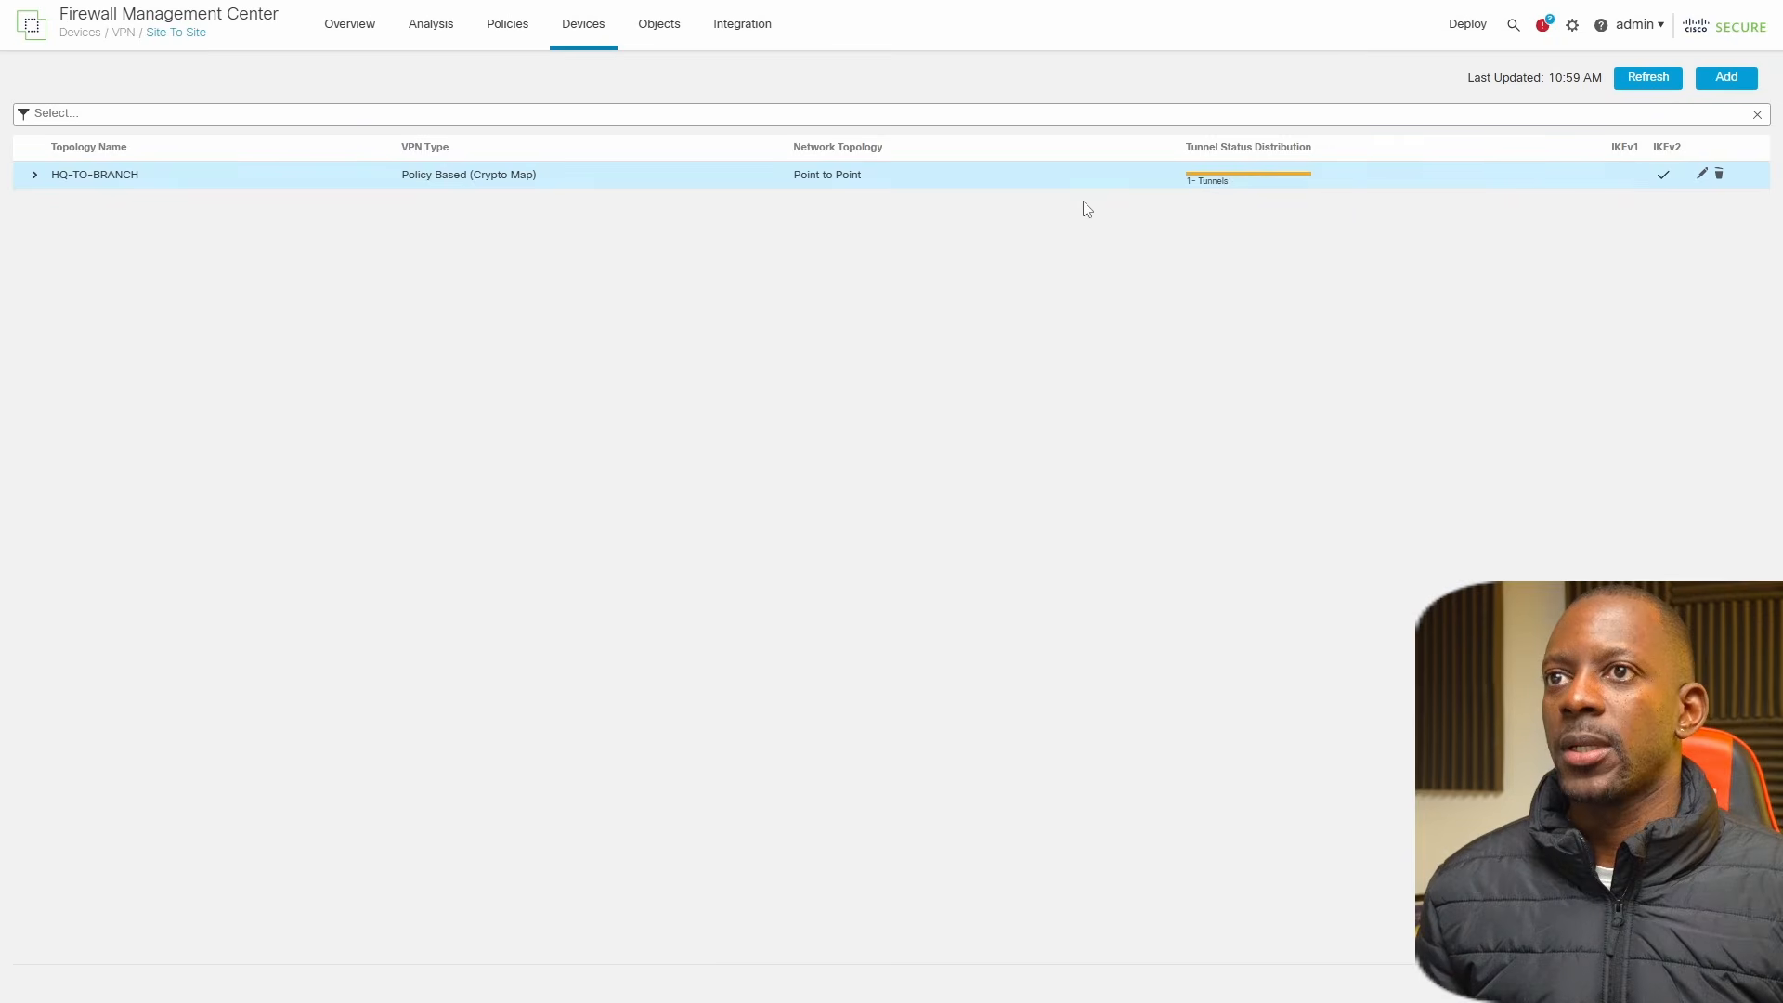
{"action": "mouse_move", "coordinate": [1235, 186]}
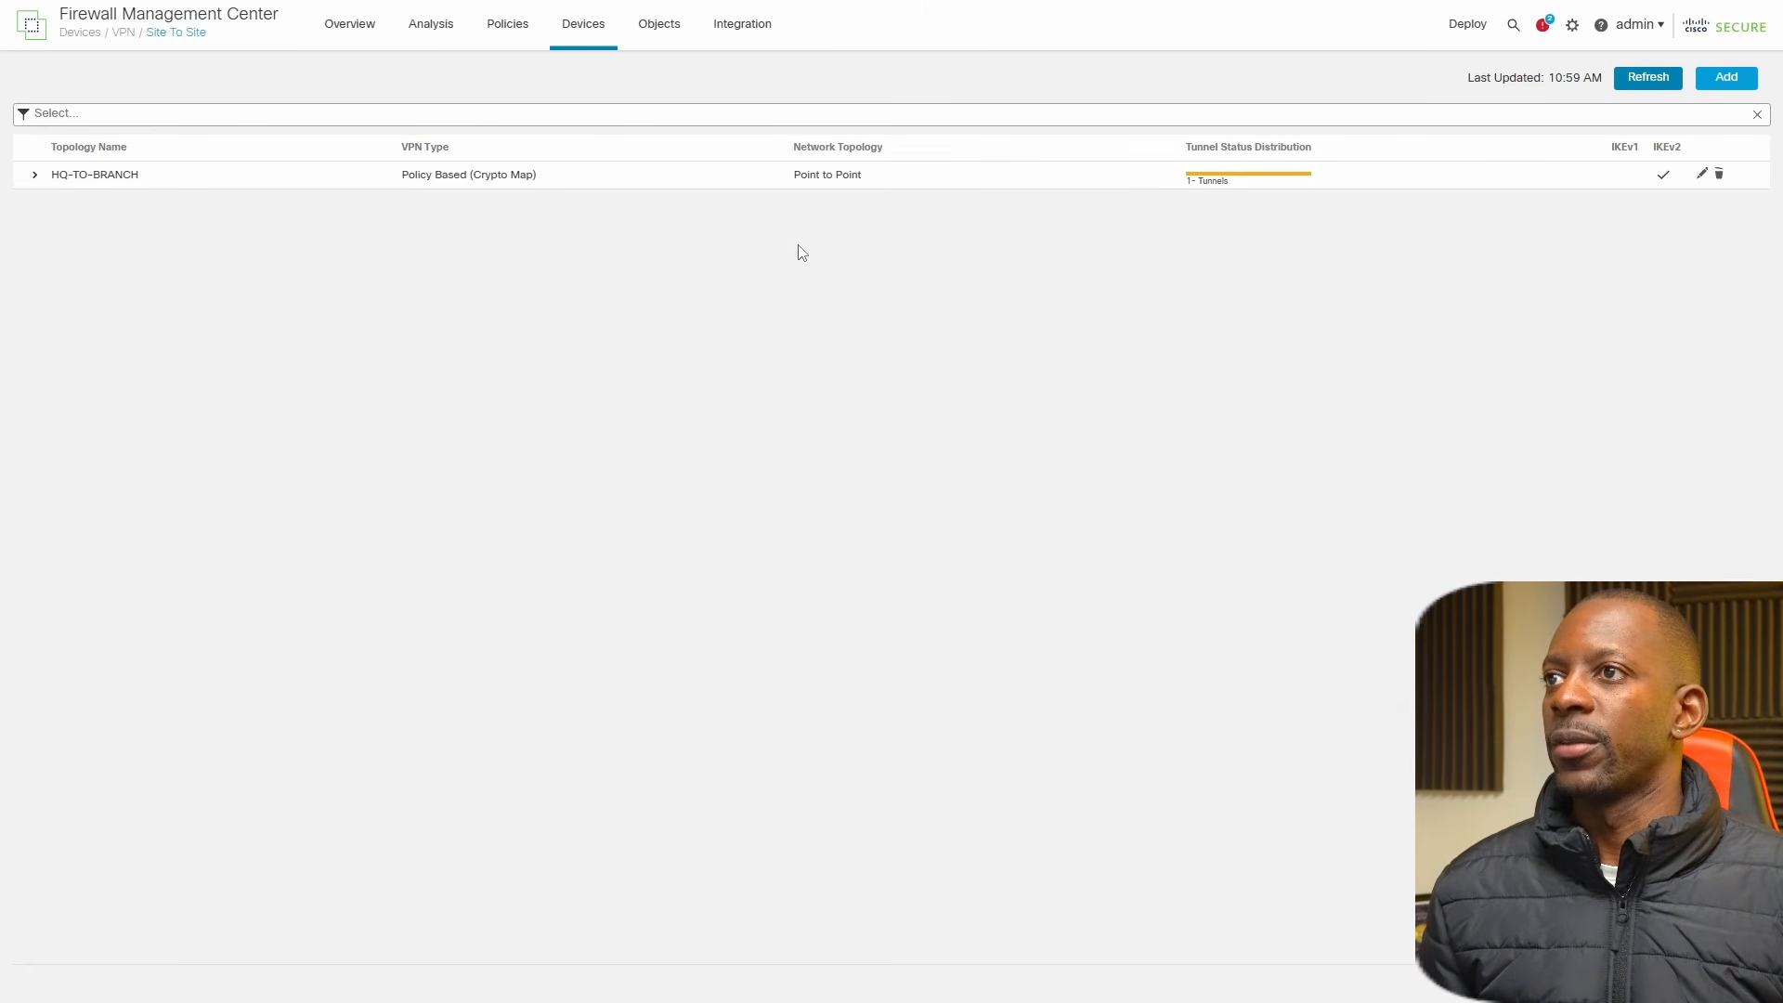
{"action": "key", "text": "ctrl+Tab"}
{"action": "left_click", "coordinate": [422, 149]}
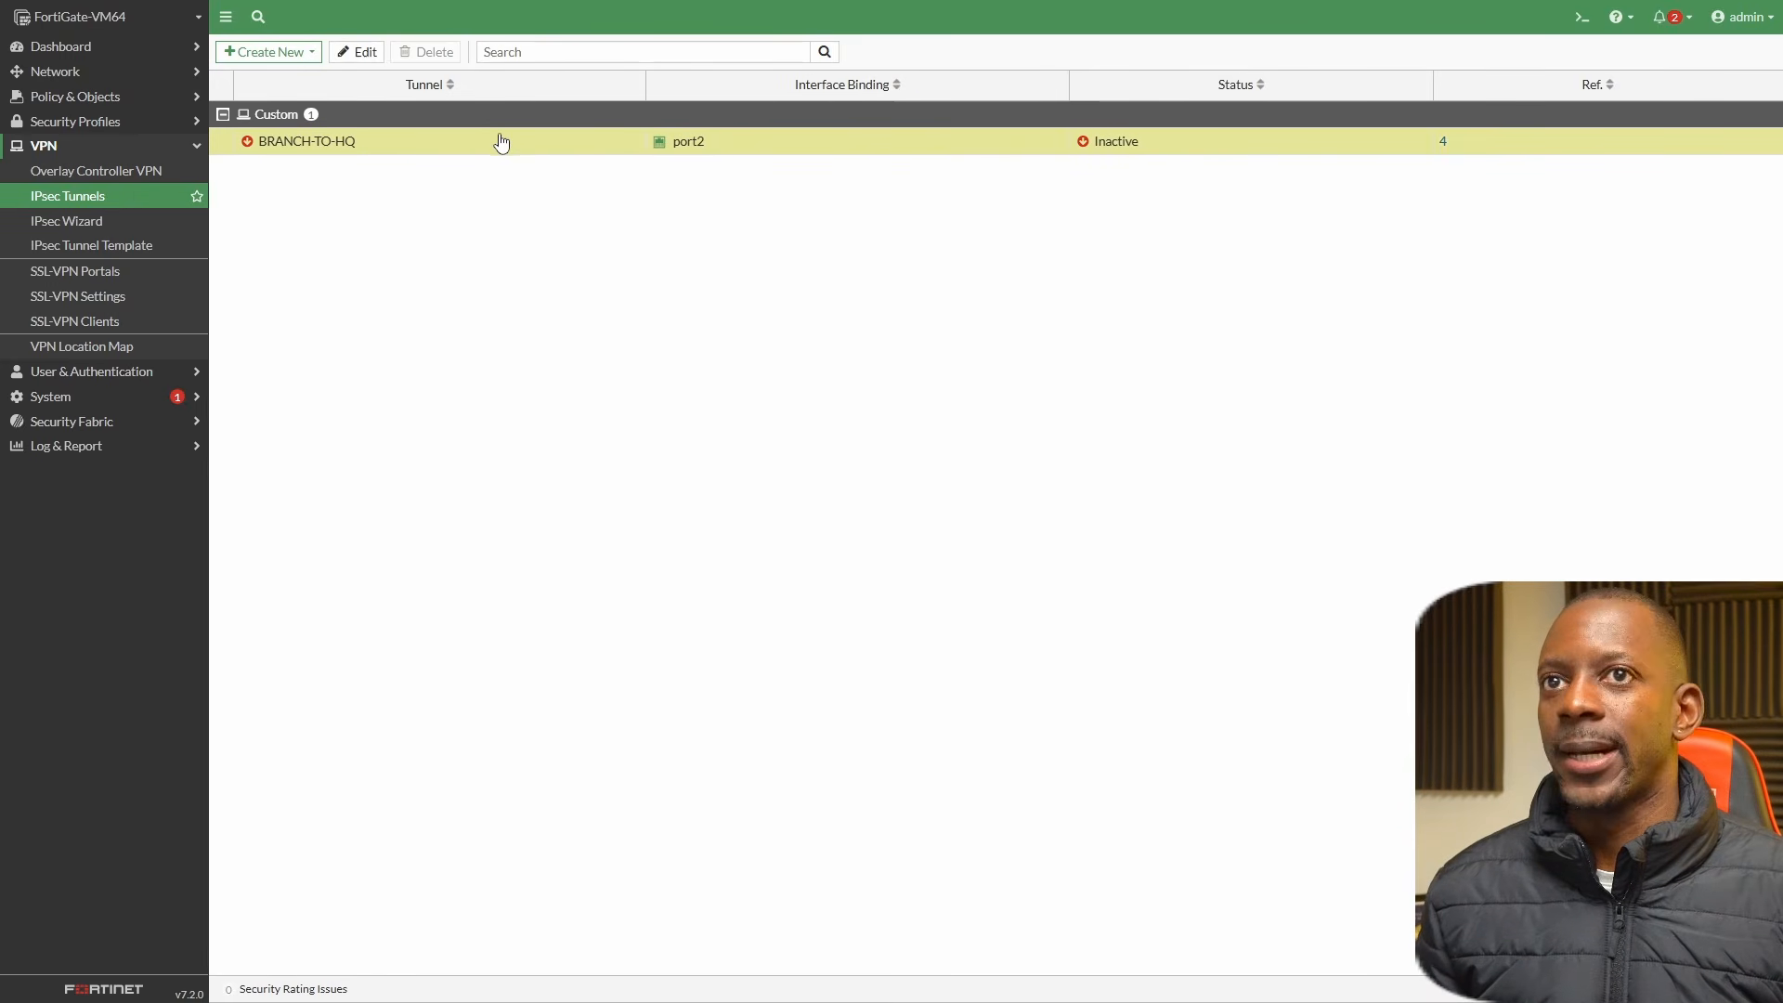
Try to bring up all phase 2 selectors of the BRANCH-TO-HQ tunnel in the FortiGate's IPsec Monitor, repeating the attempt once.
{"action": "left_click", "coordinate": [88, 51]}
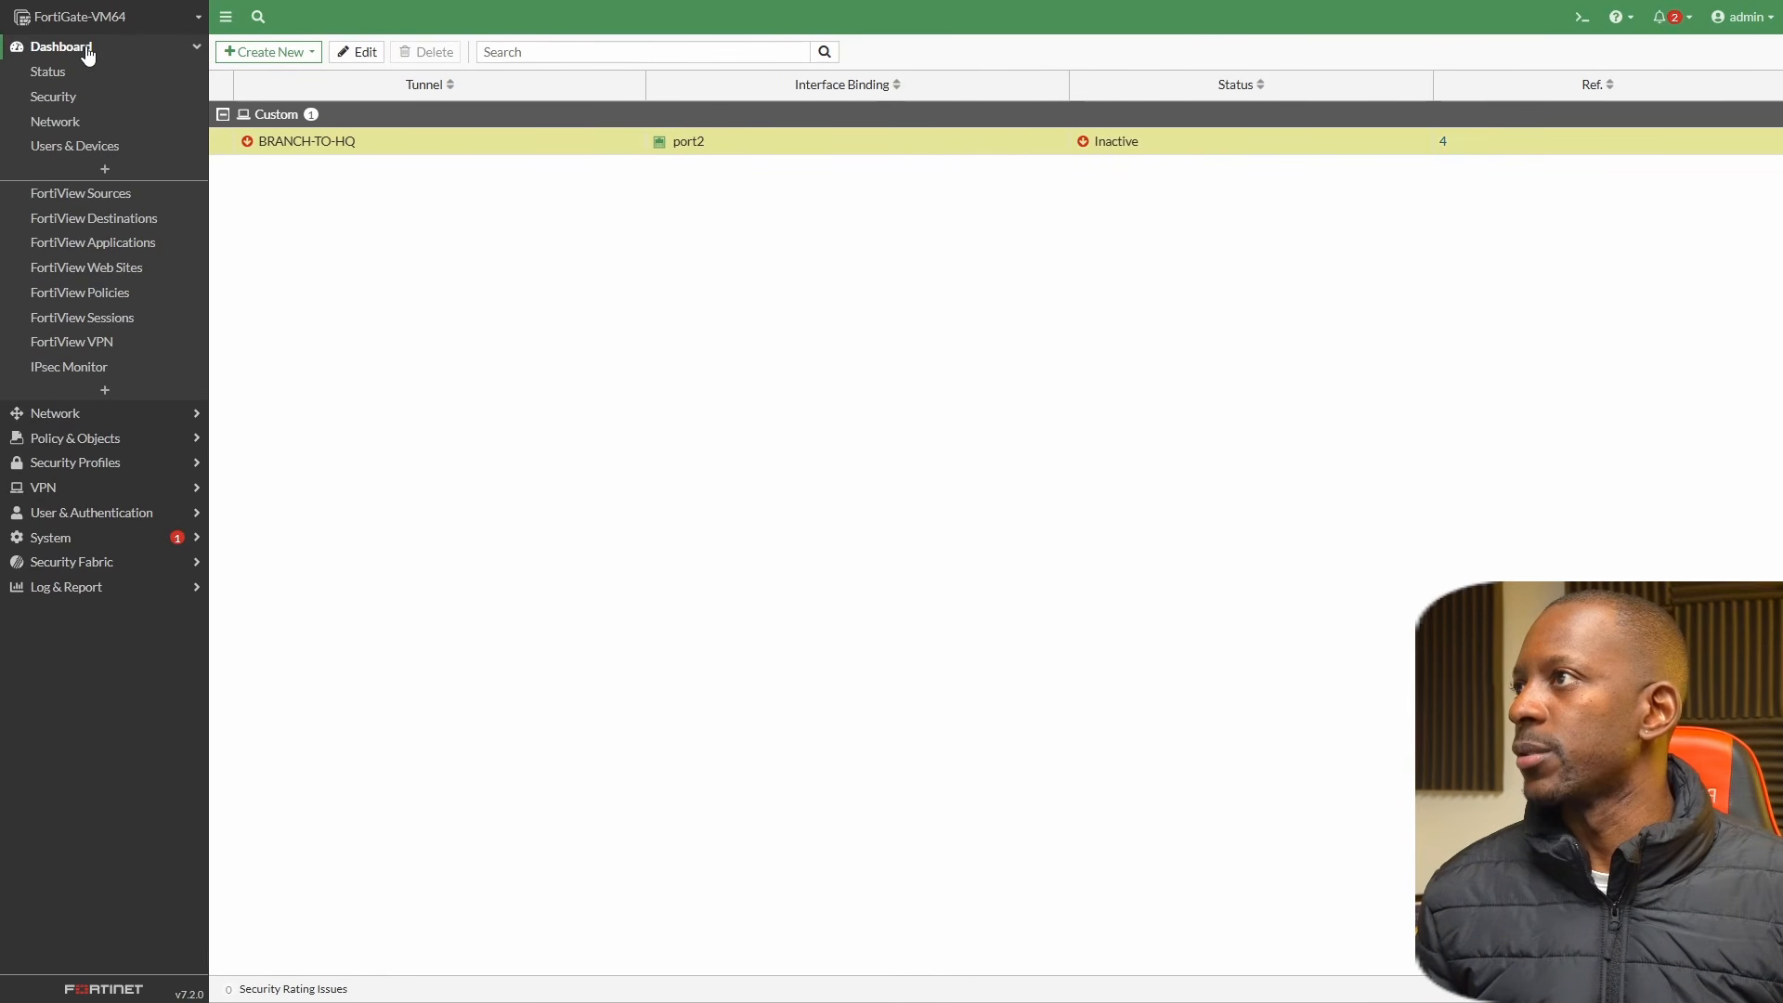
{"action": "left_click", "coordinate": [92, 370]}
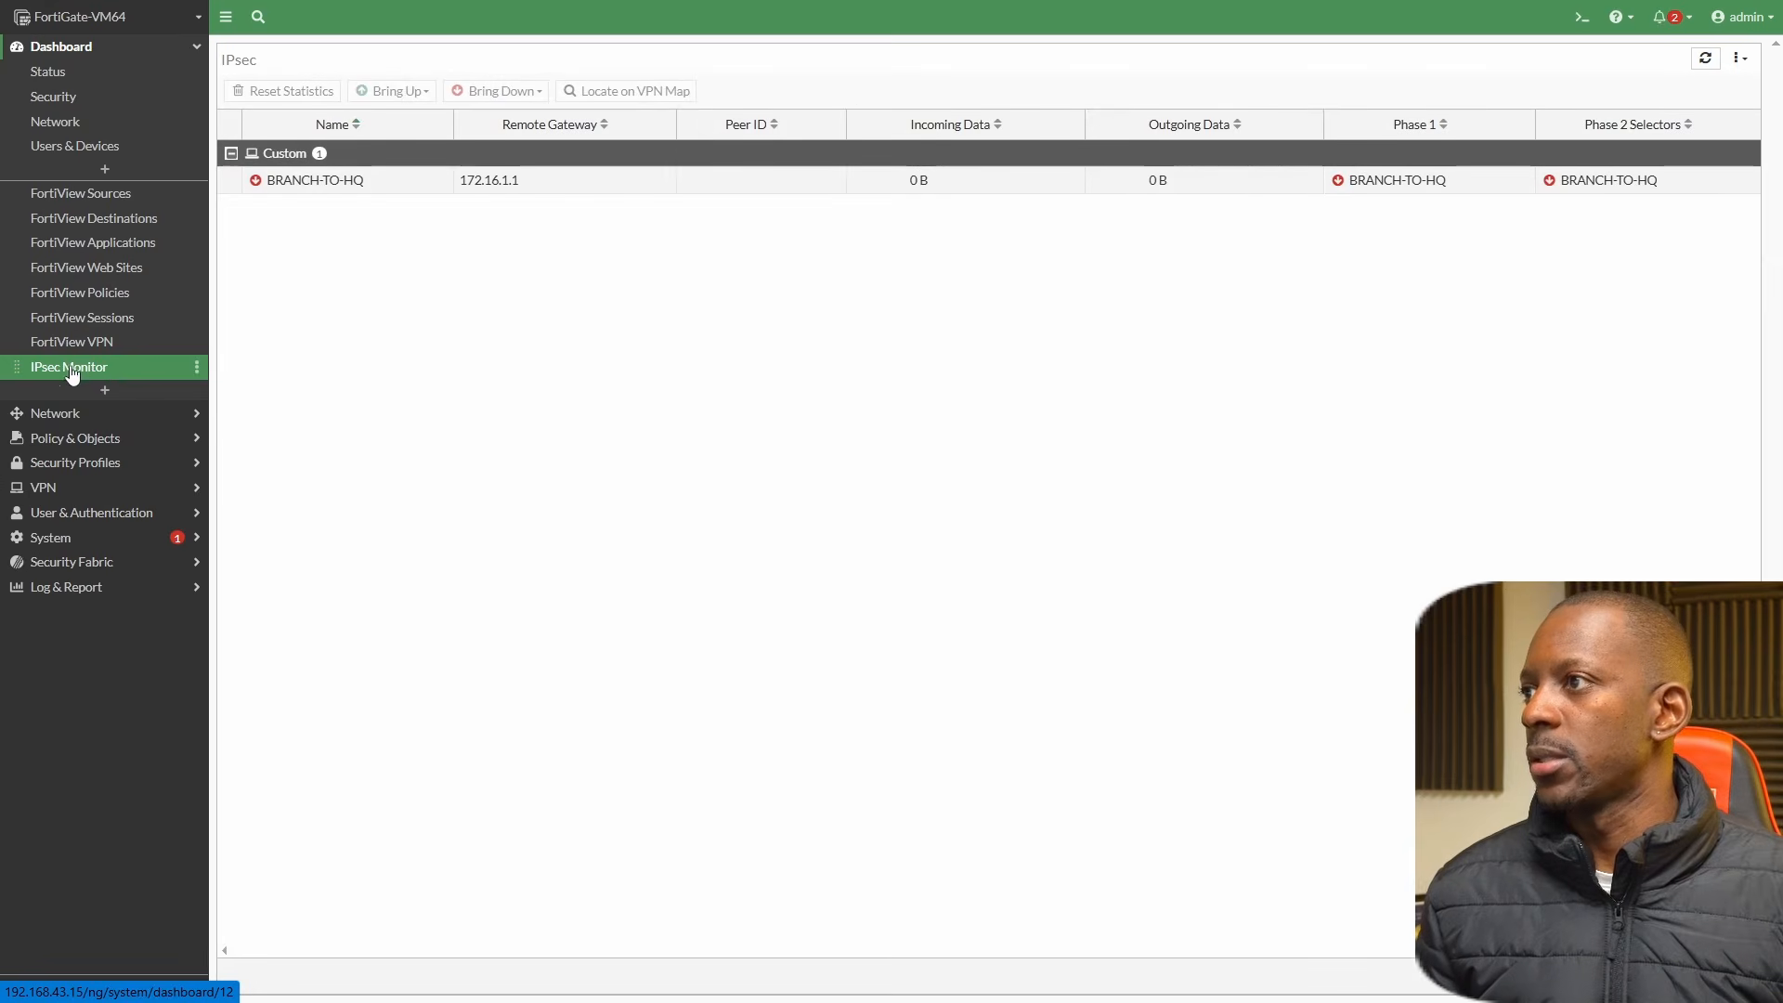
{"action": "left_click", "coordinate": [350, 182]}
{"action": "left_click", "coordinate": [392, 91]}
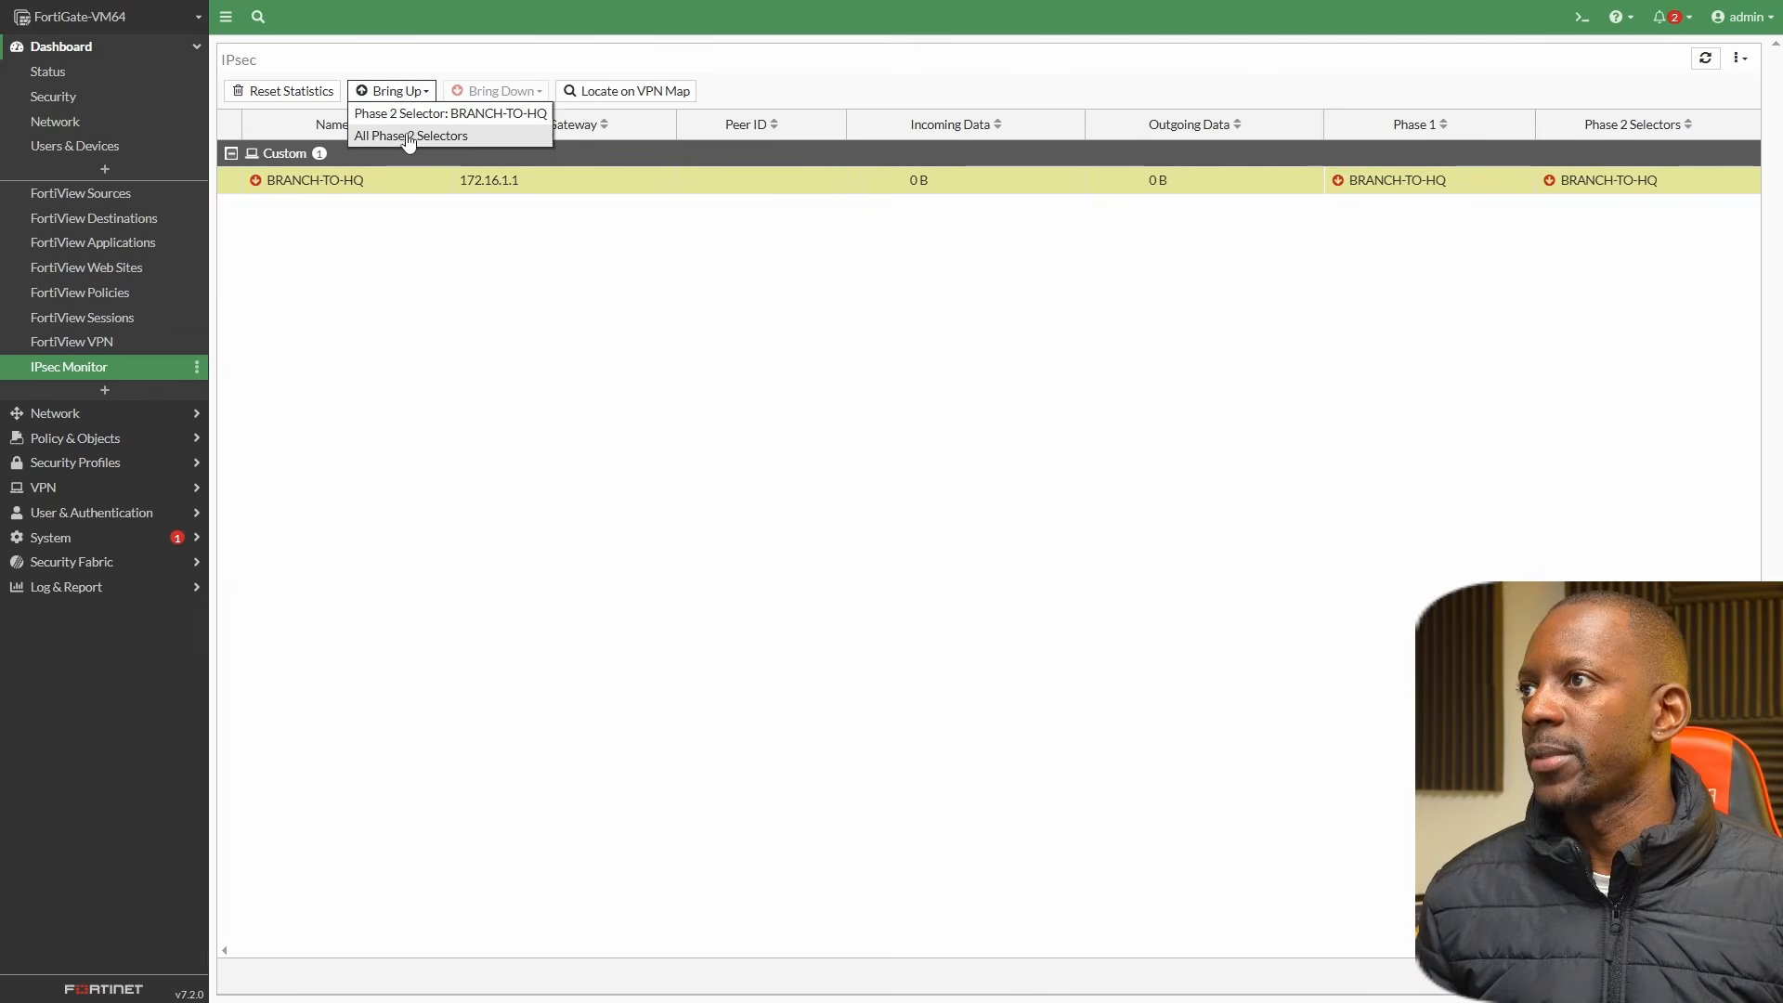
{"action": "left_click", "coordinate": [405, 139]}
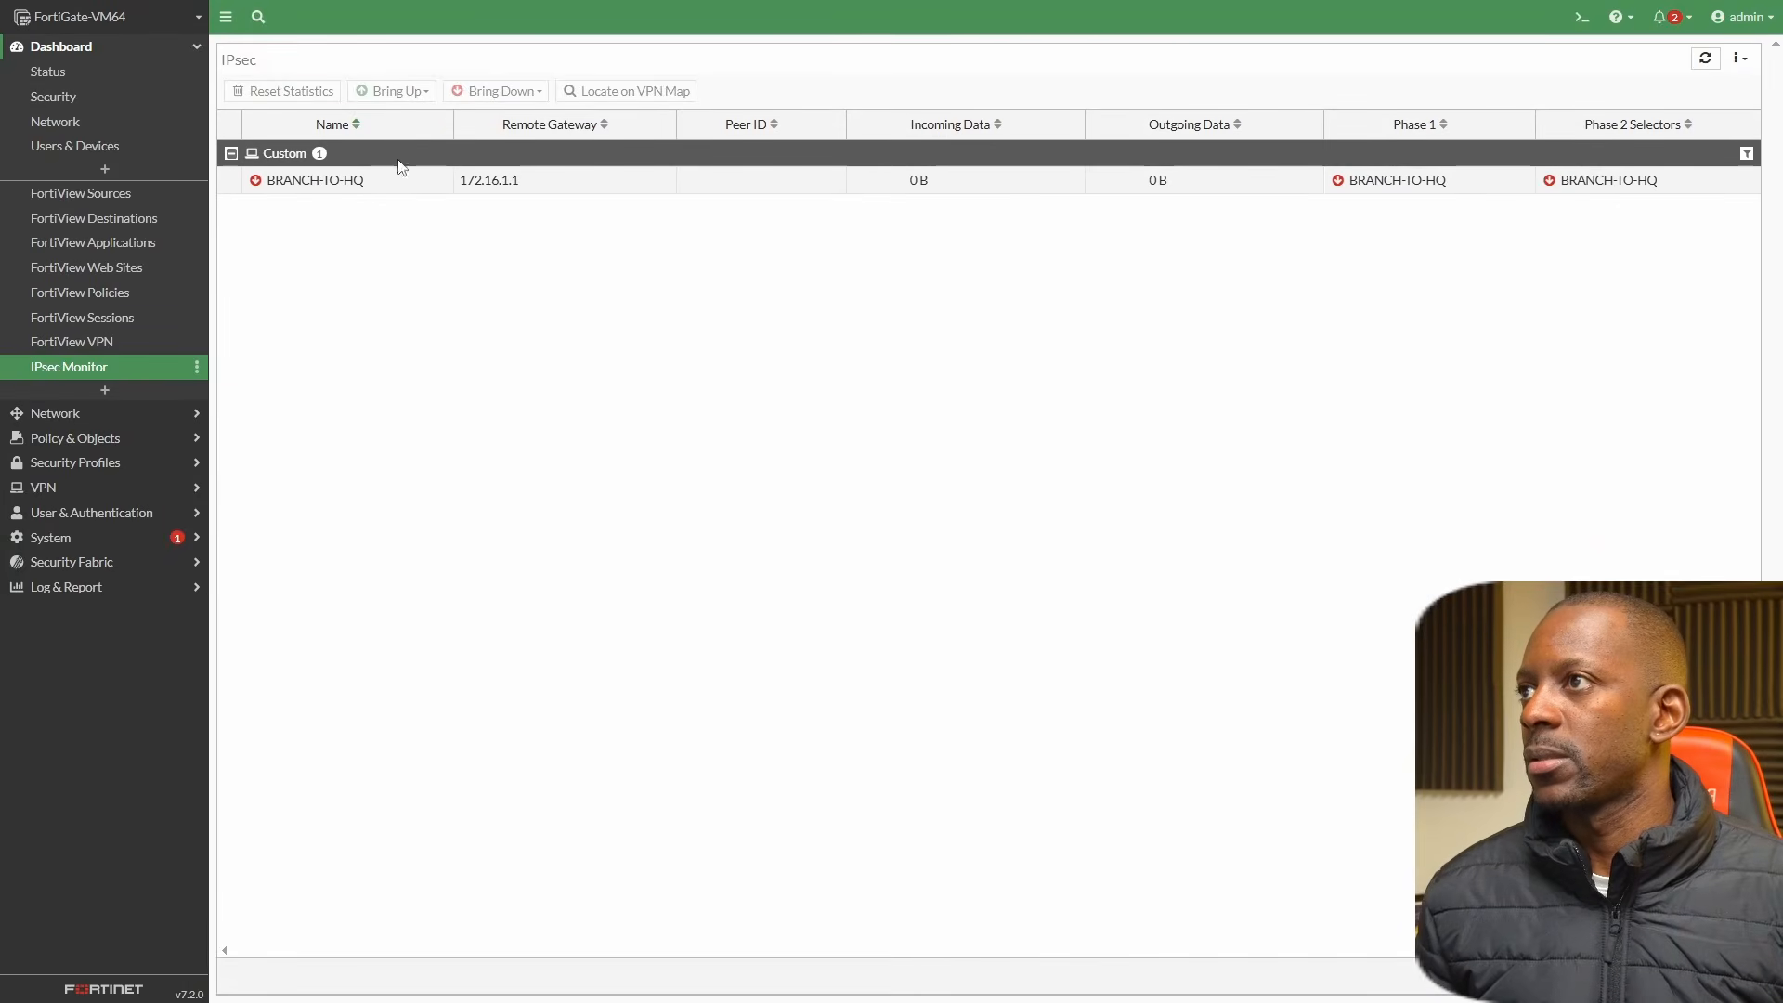
{"action": "left_click", "coordinate": [408, 190]}
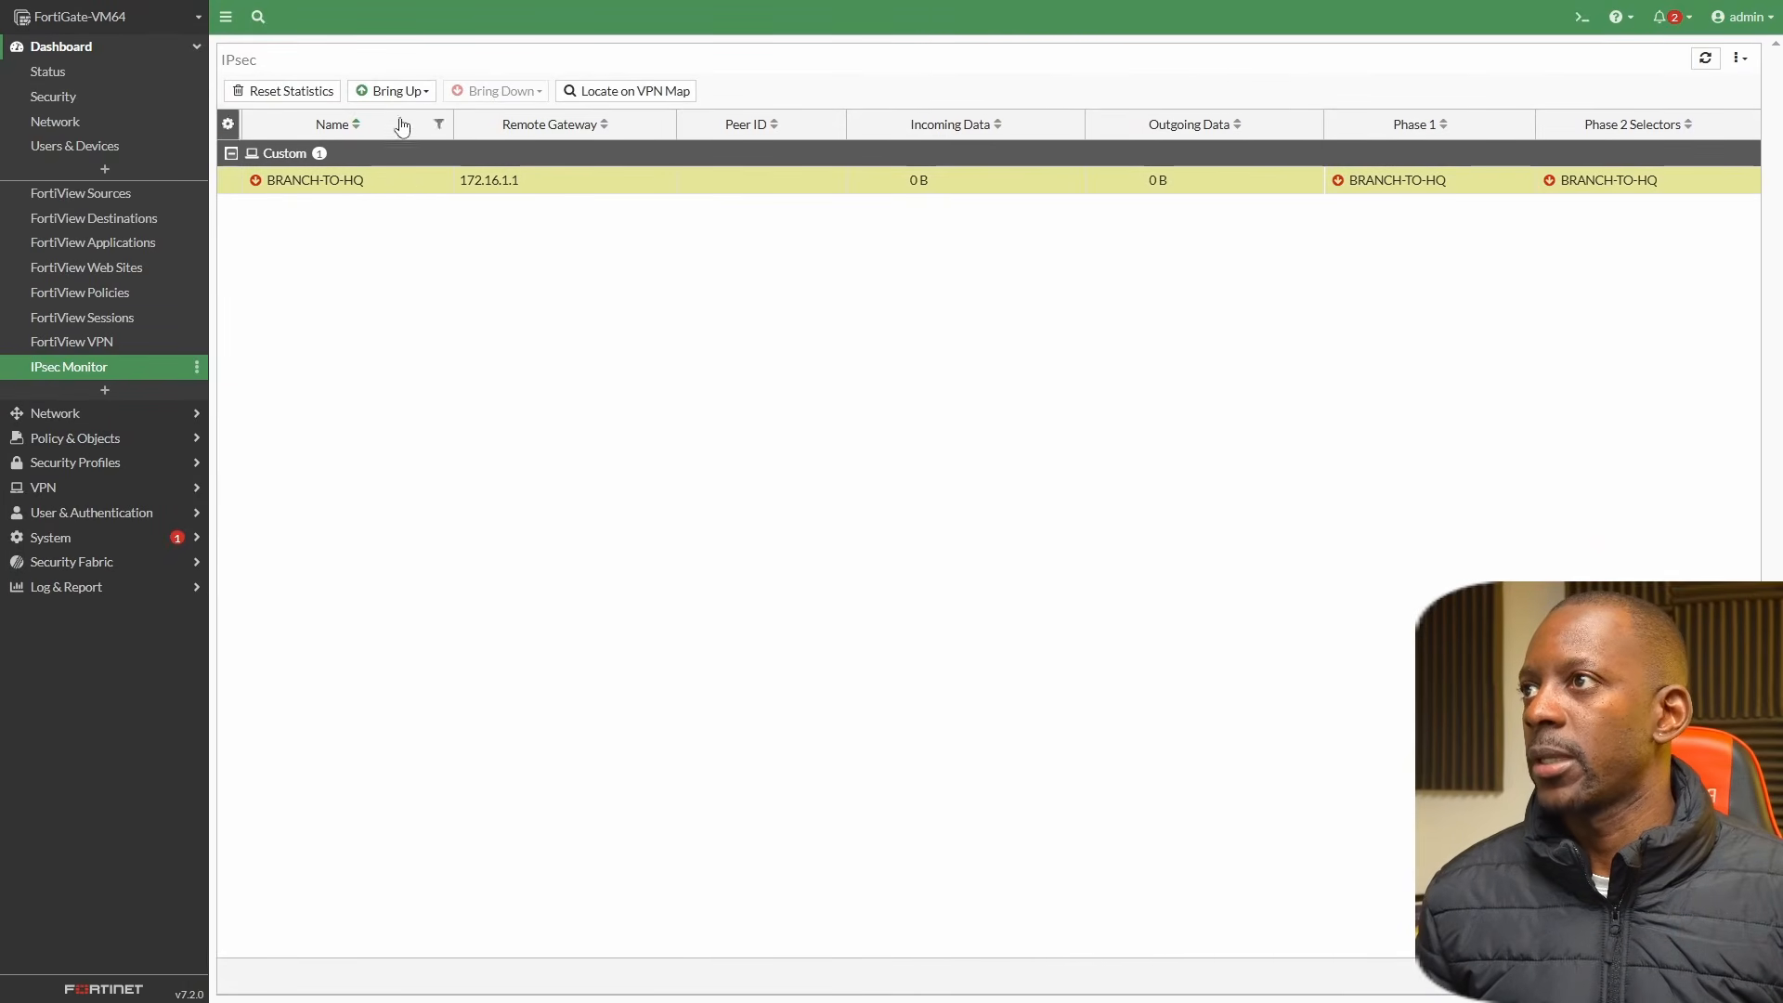
{"action": "left_click", "coordinate": [371, 90]}
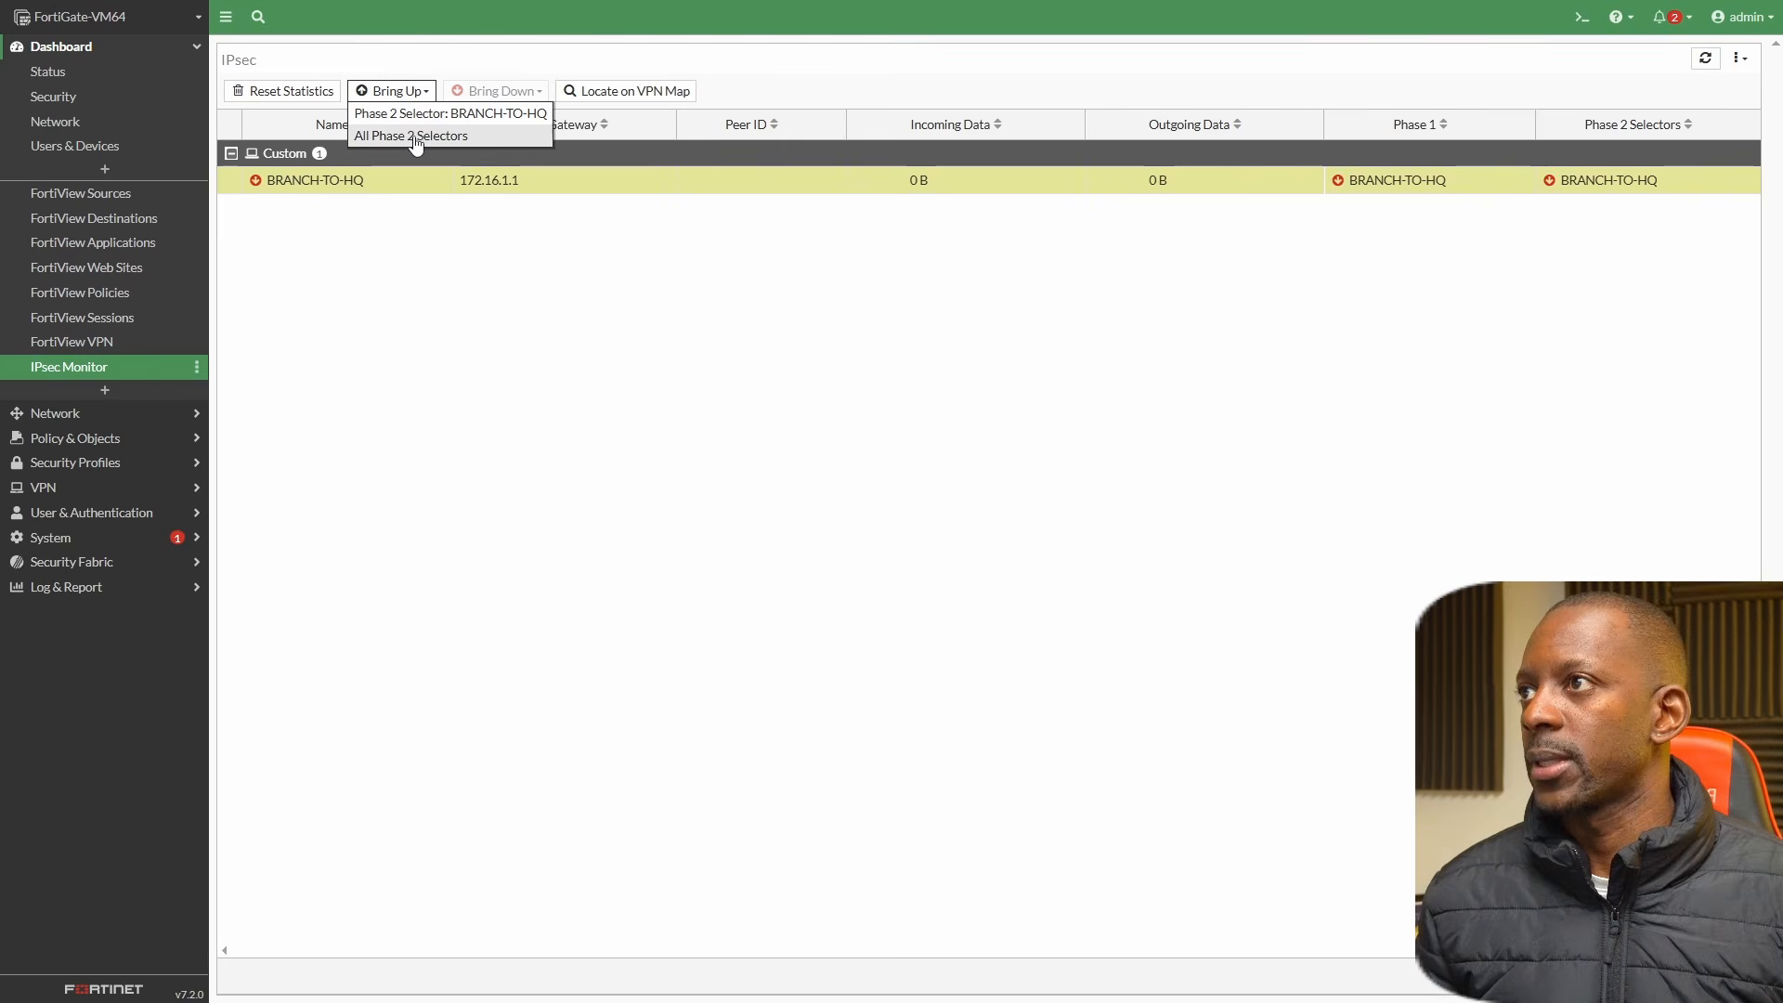
{"action": "left_click", "coordinate": [411, 137]}
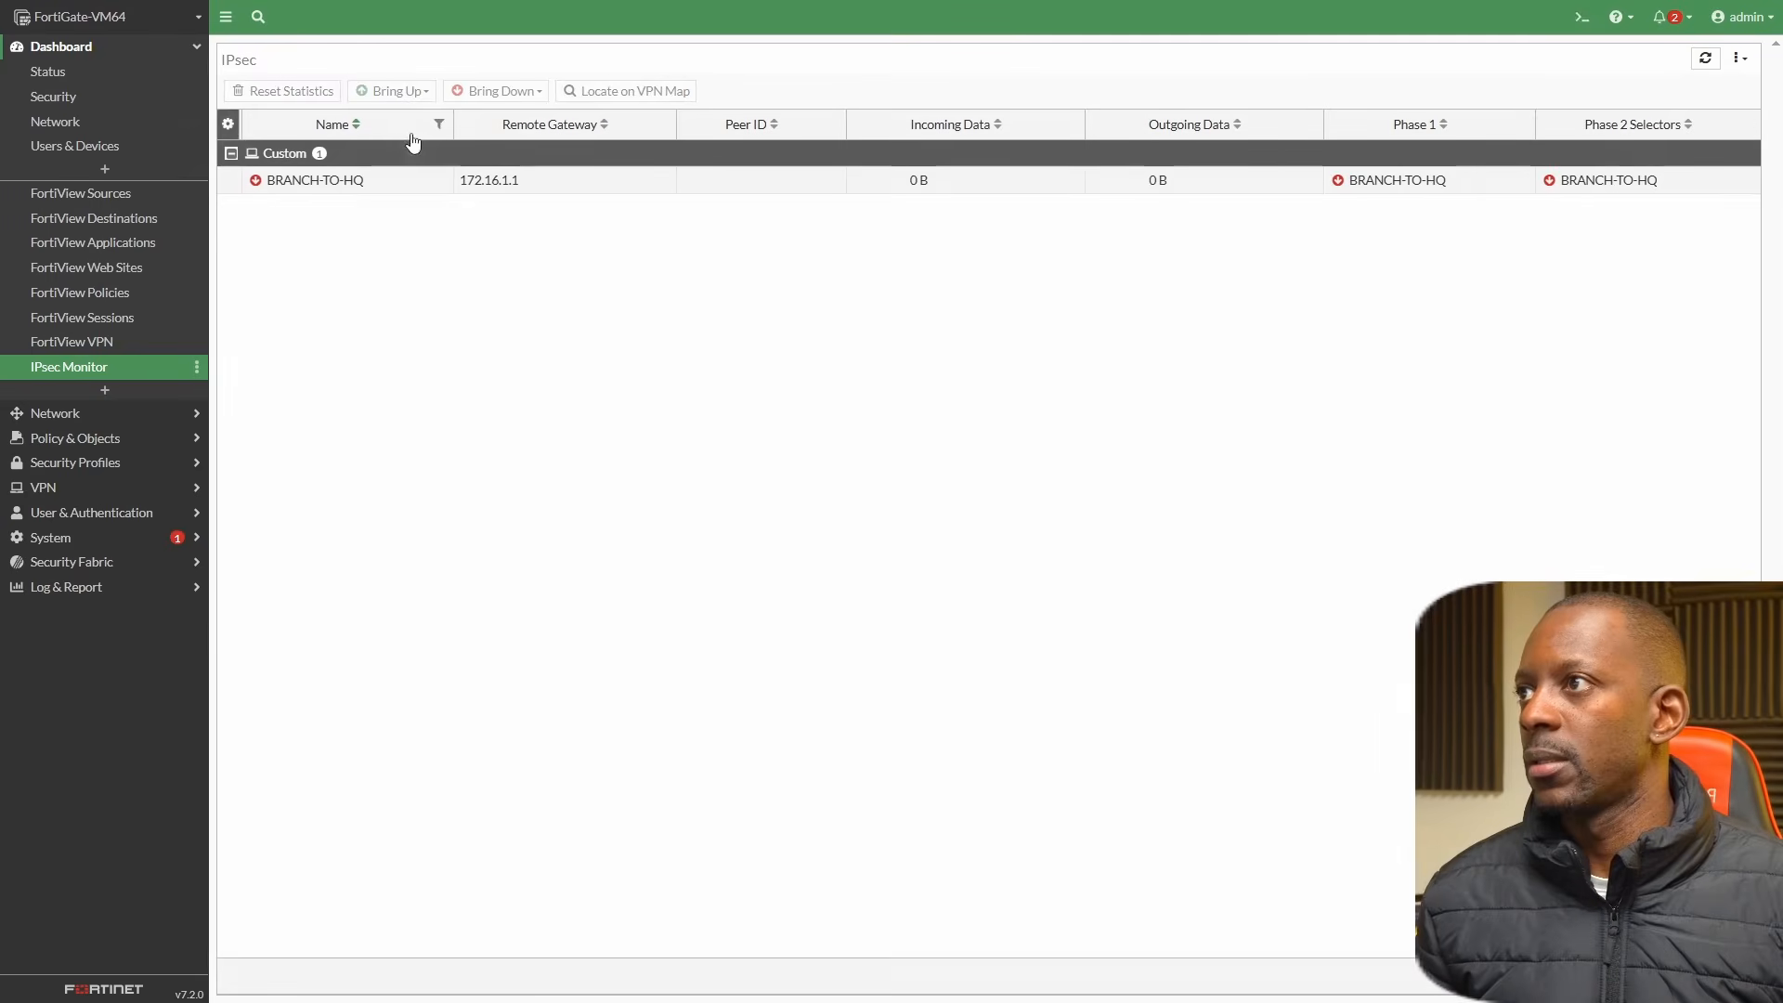
{"action": "left_click", "coordinate": [412, 191]}
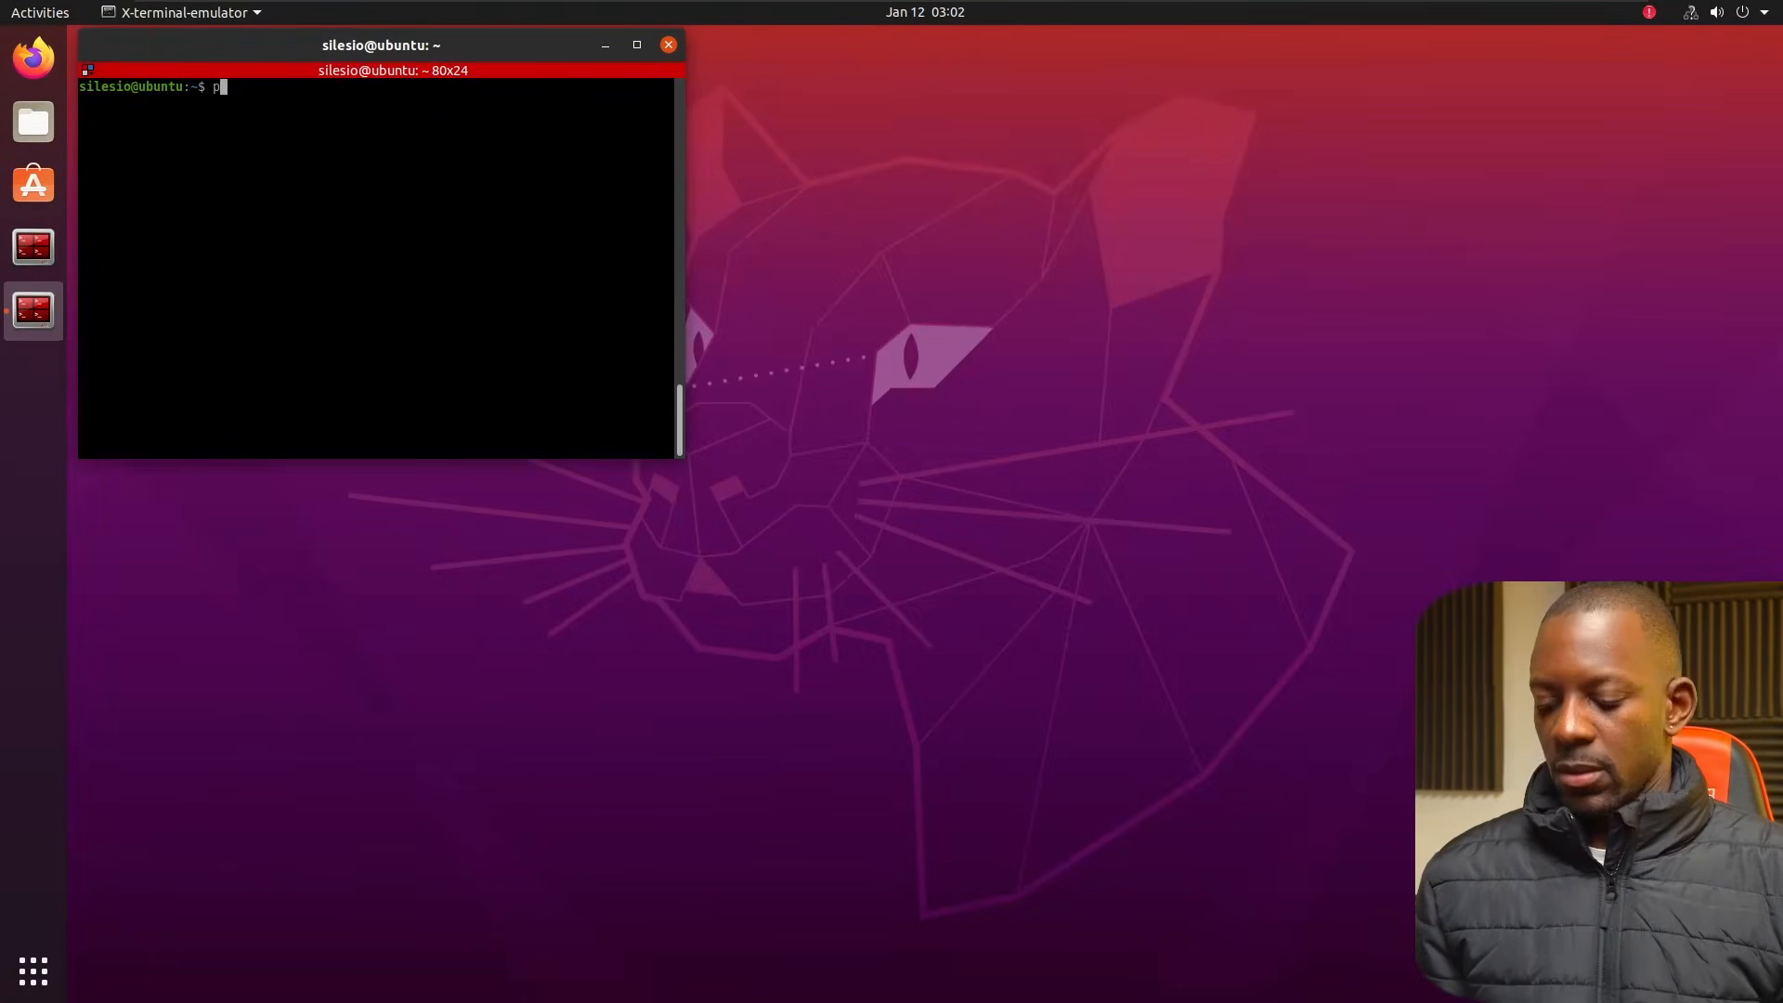
Switch to the Ubuntu terminal, ping 10.0.1.2 to test connectivity through the tunnel, and stop the ping.
{"action": "type", "text": "ing 10."}
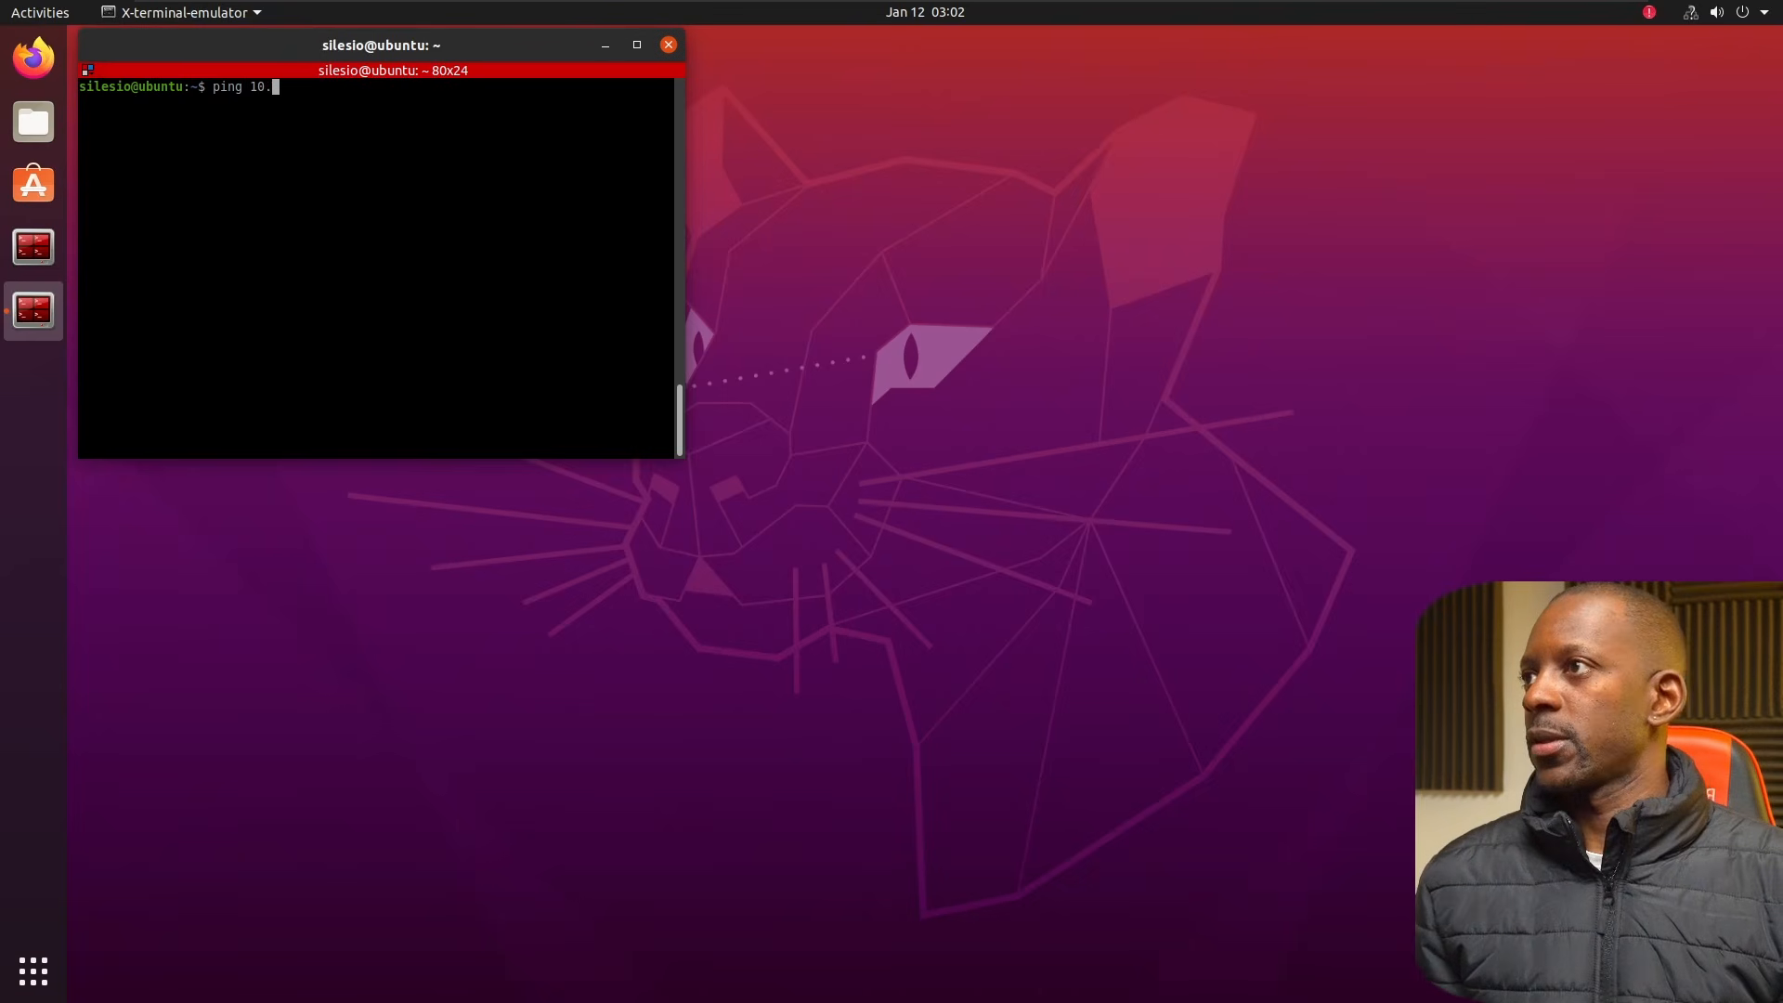
{"action": "type", "text": "0.1.2"}
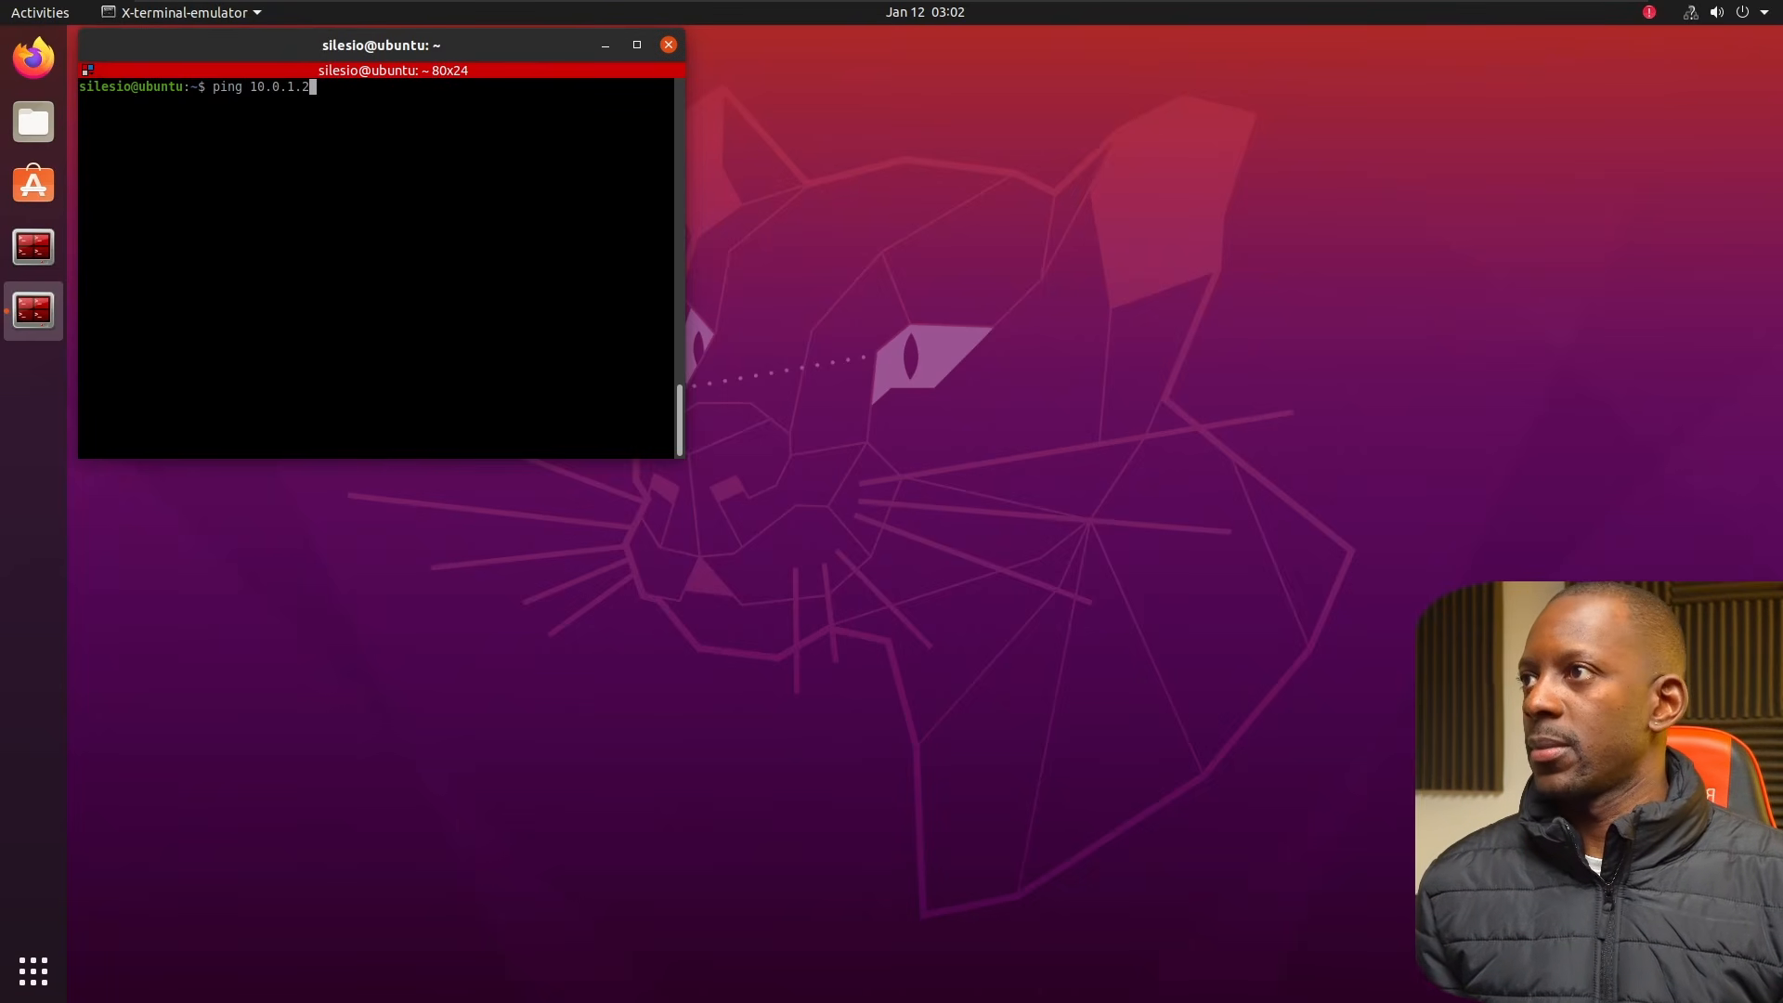
{"action": "key", "text": "Return"}
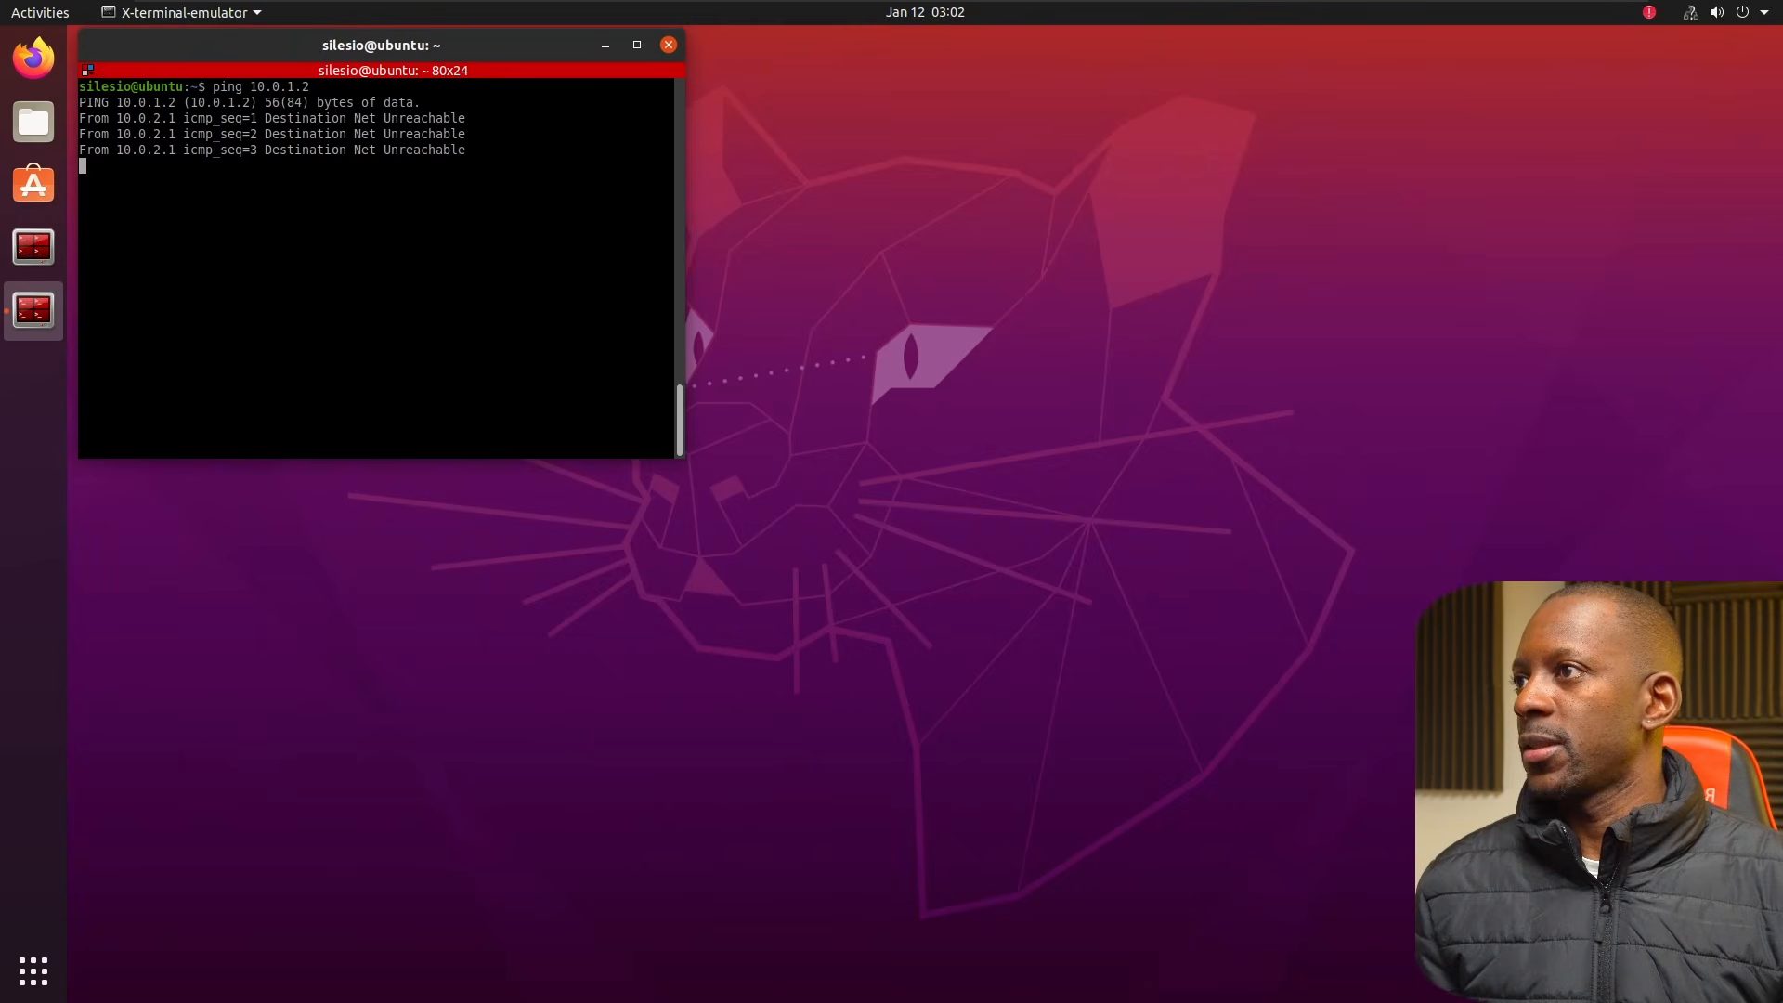
{"action": "key", "text": "ctrl+c"}
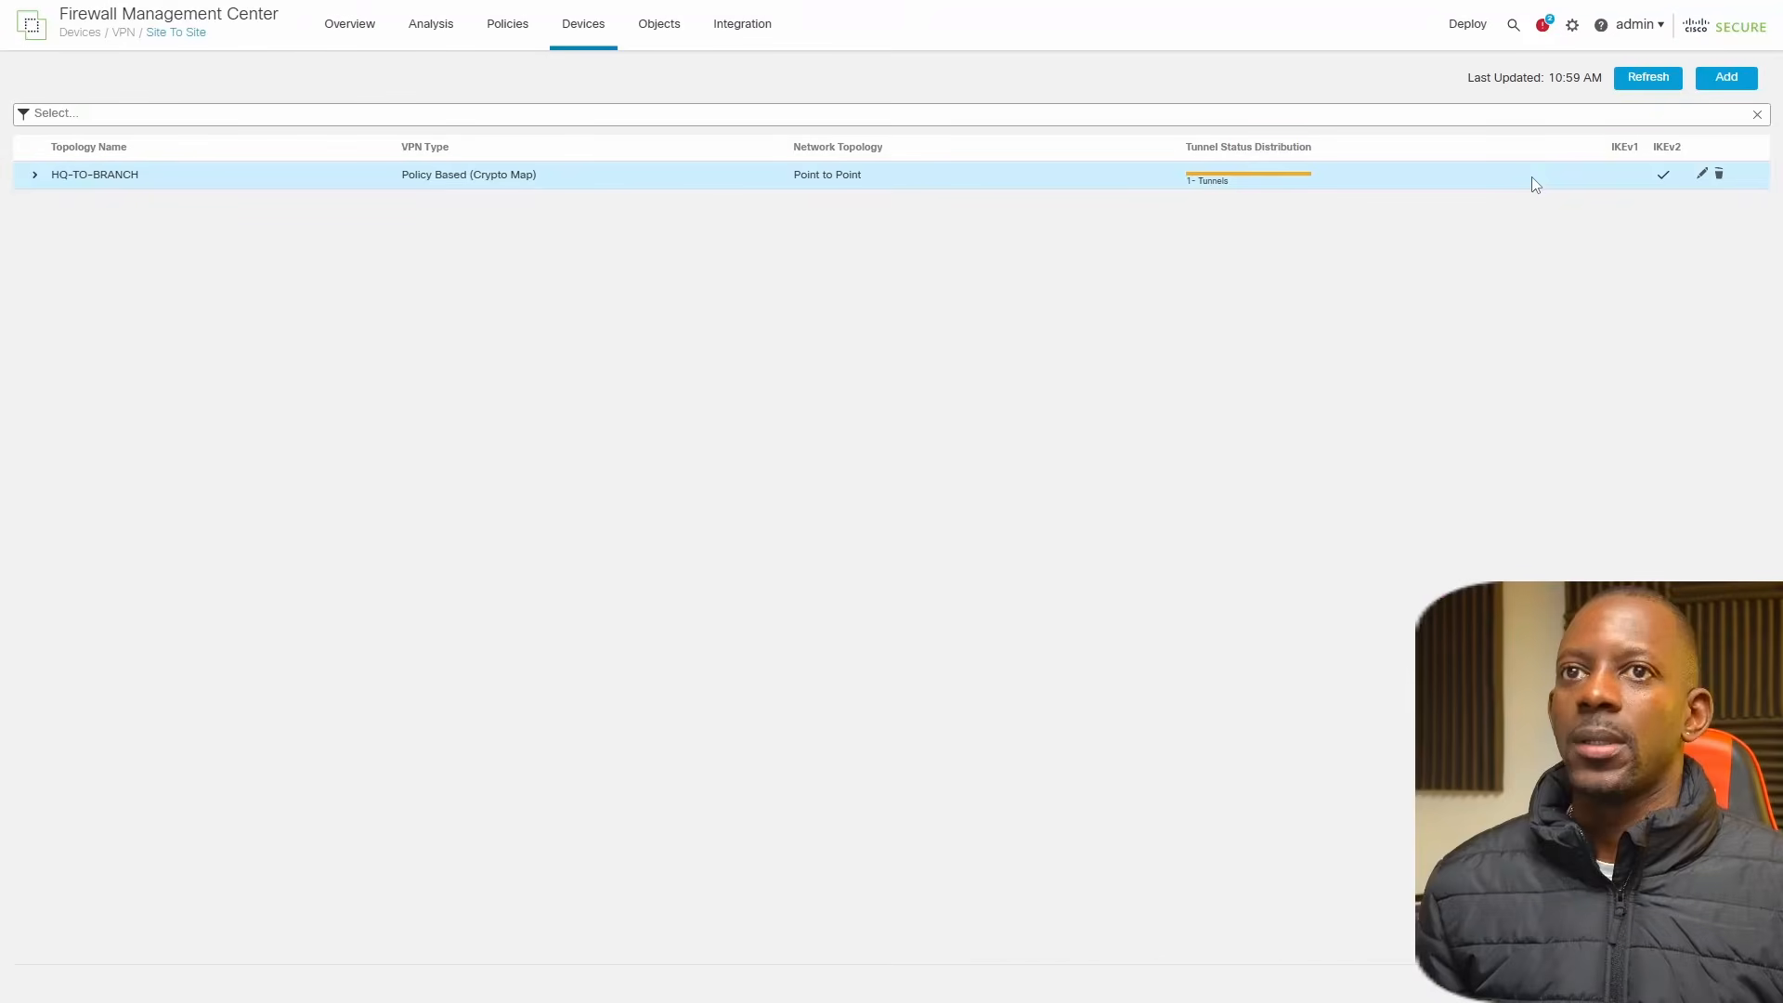
In Firewall Management Center, enable Perfect Forward Secrecy with modulus group 14 in the HQ-TO-BRANCH topology's IPsec settings and save it.
{"action": "left_click", "coordinate": [1701, 174]}
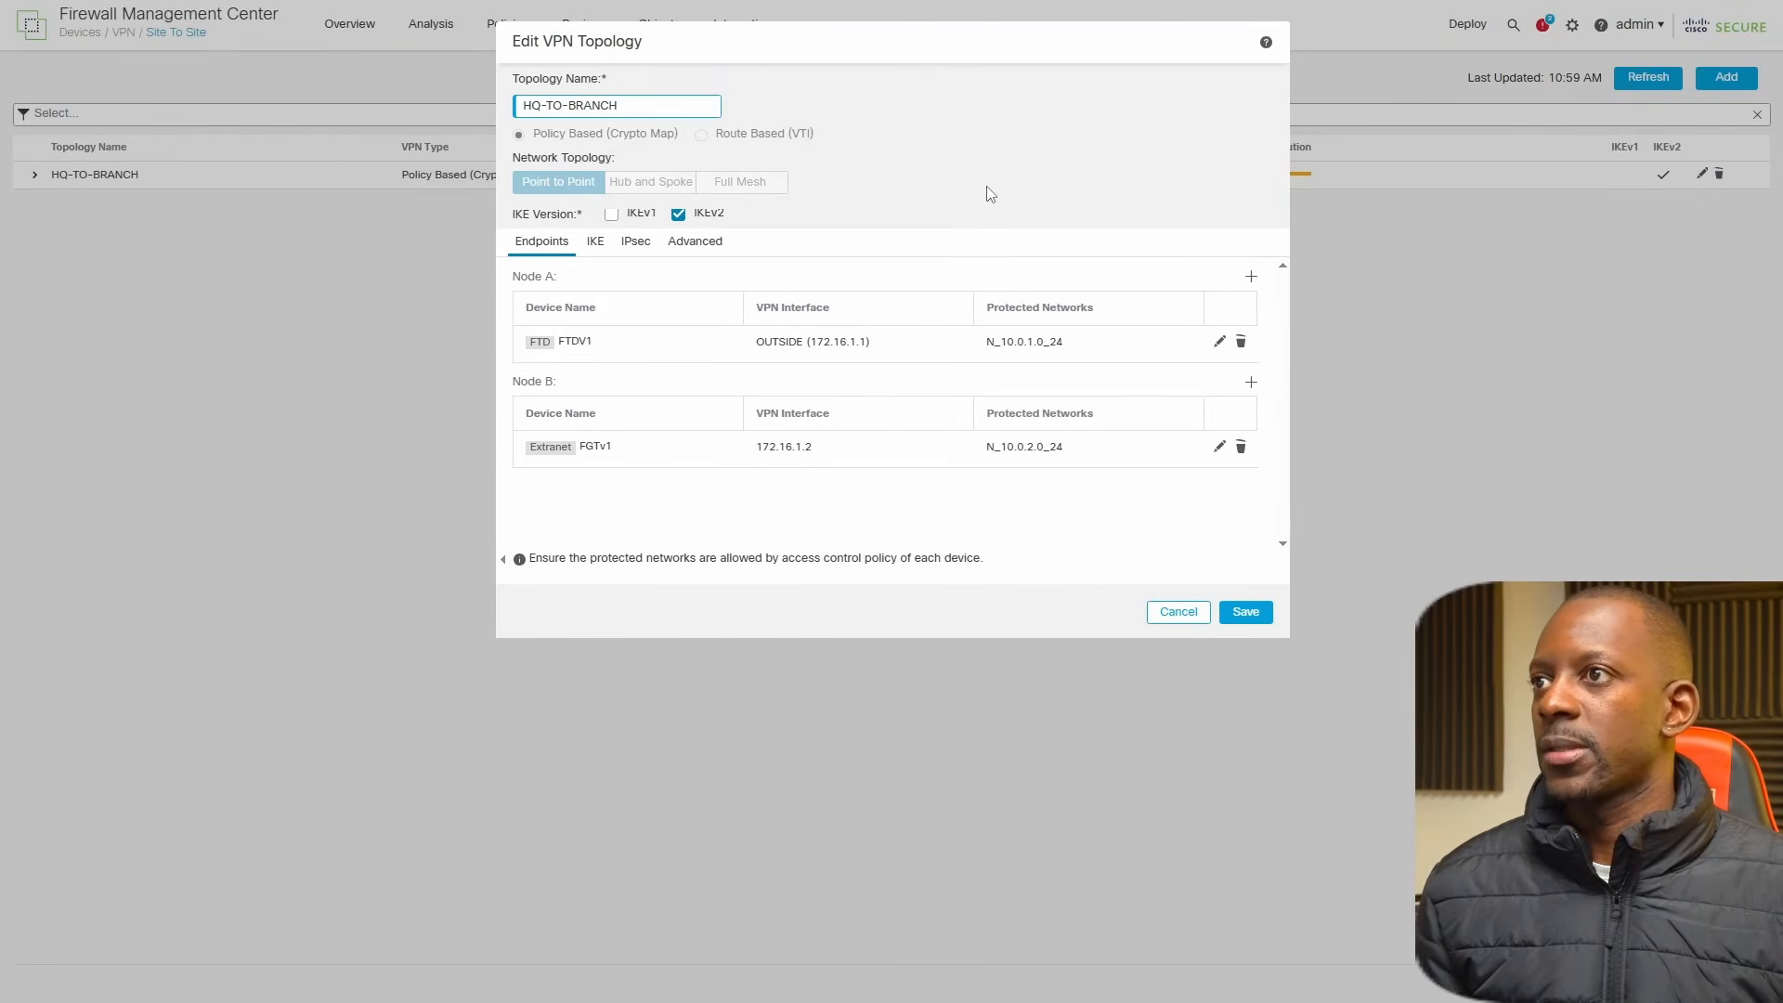
{"action": "left_click", "coordinate": [633, 245]}
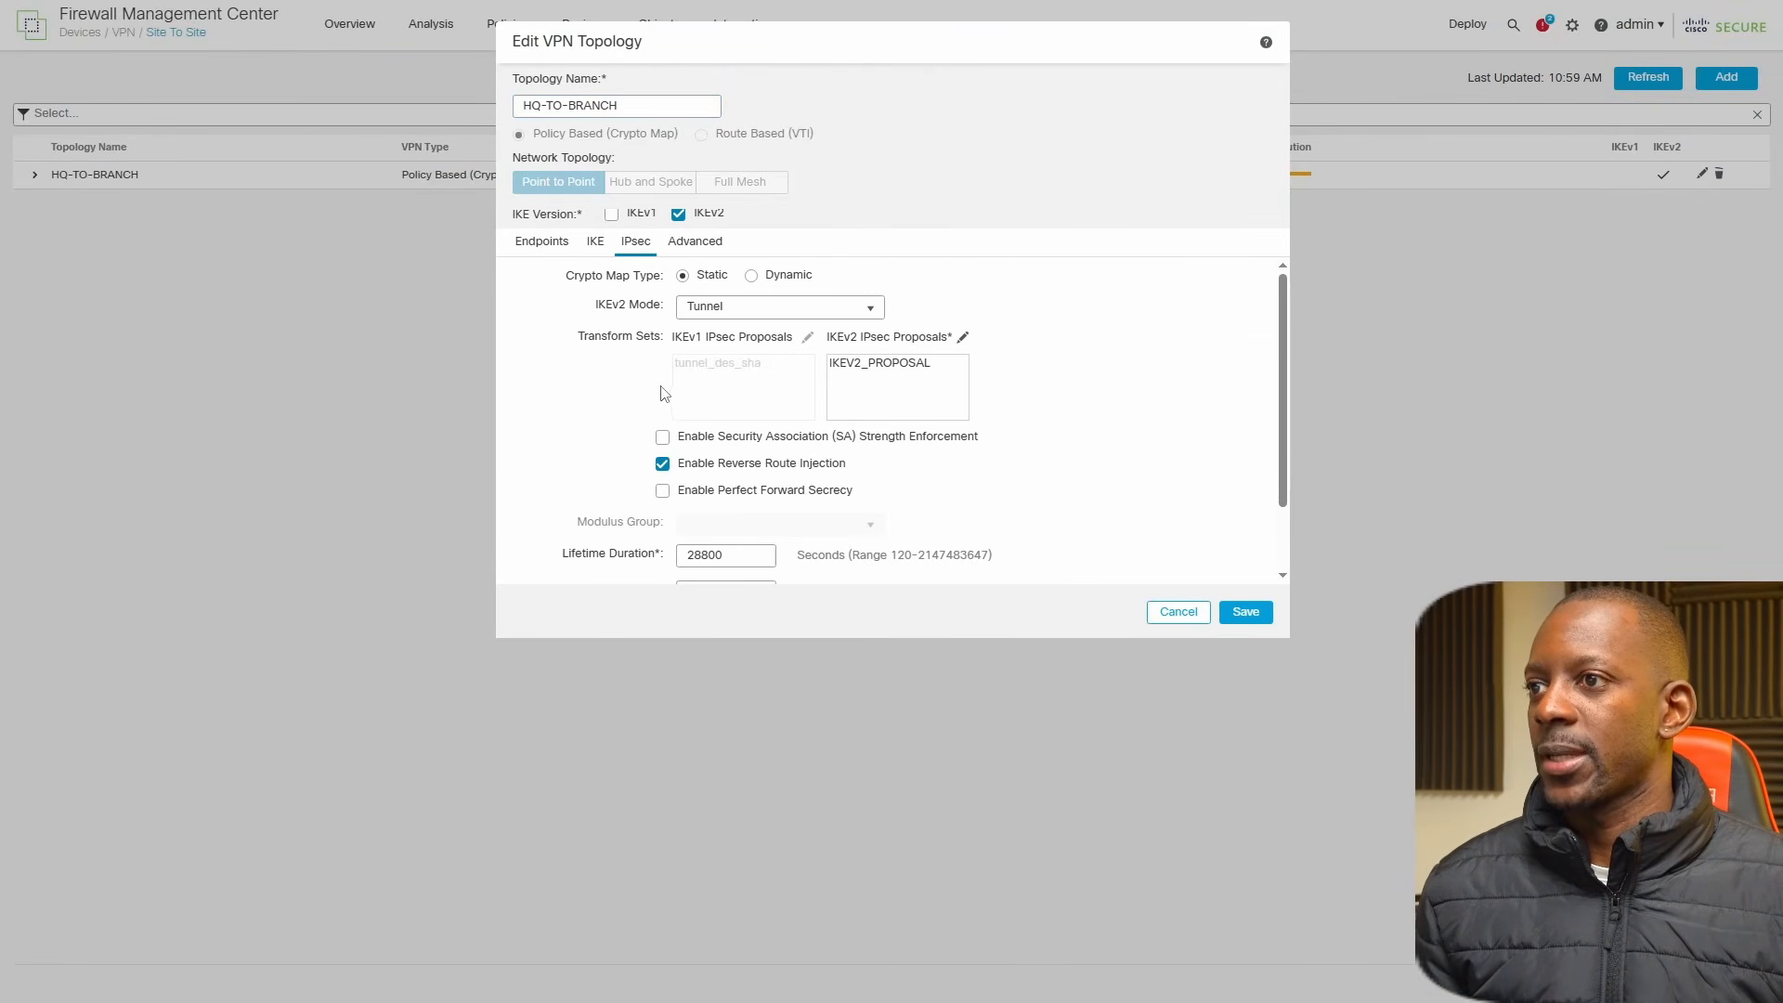
{"action": "left_click", "coordinate": [662, 492]}
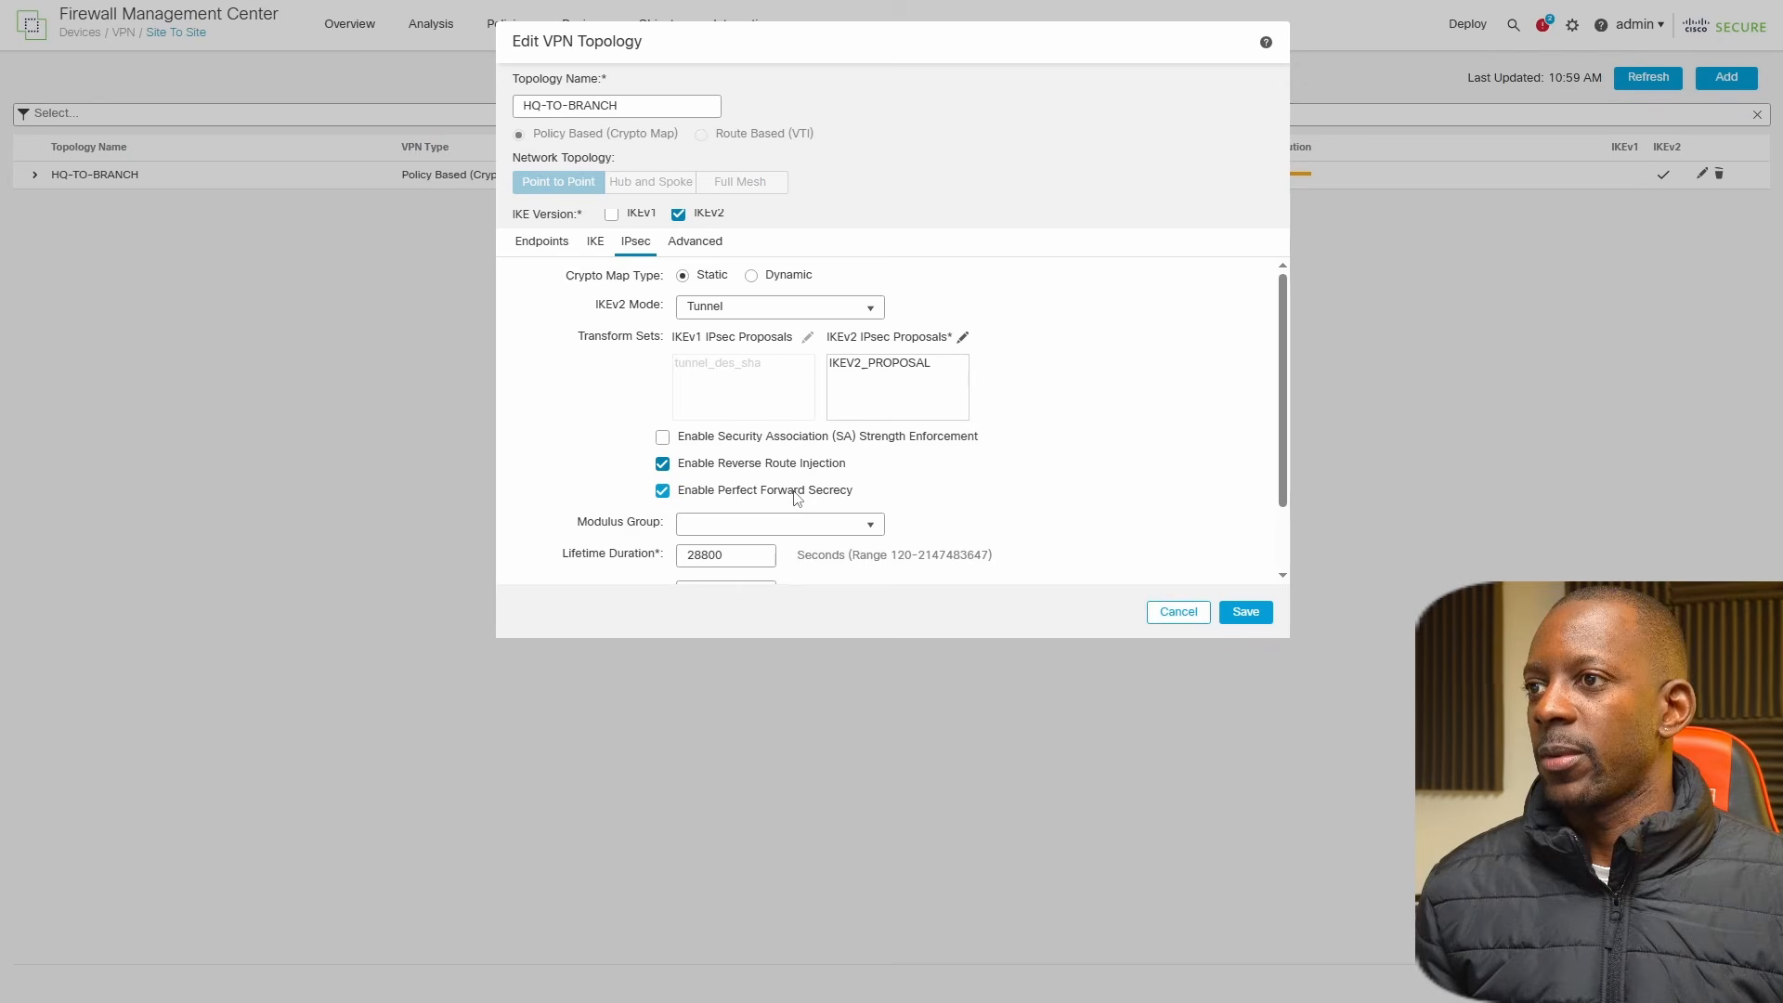
{"action": "left_click", "coordinate": [841, 524]}
{"action": "left_click", "coordinate": [740, 699]}
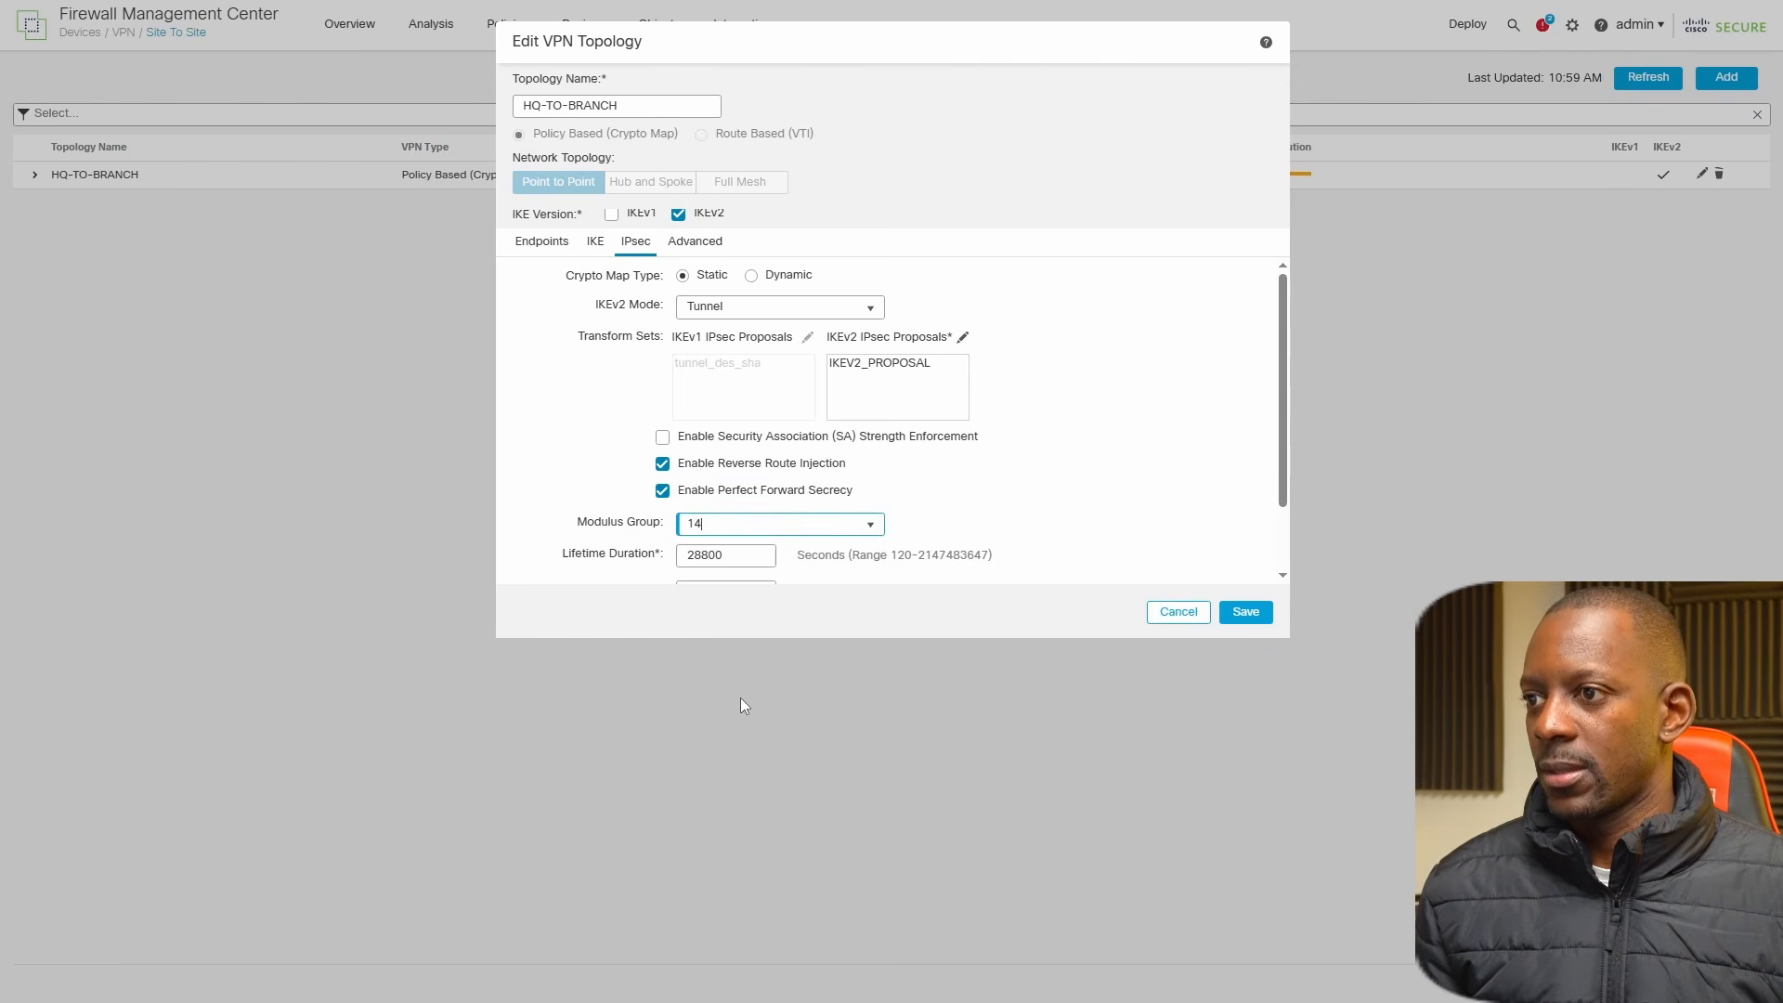
{"action": "scroll", "coordinate": [983, 510], "scroll_direction": "down", "scroll_amount": 2}
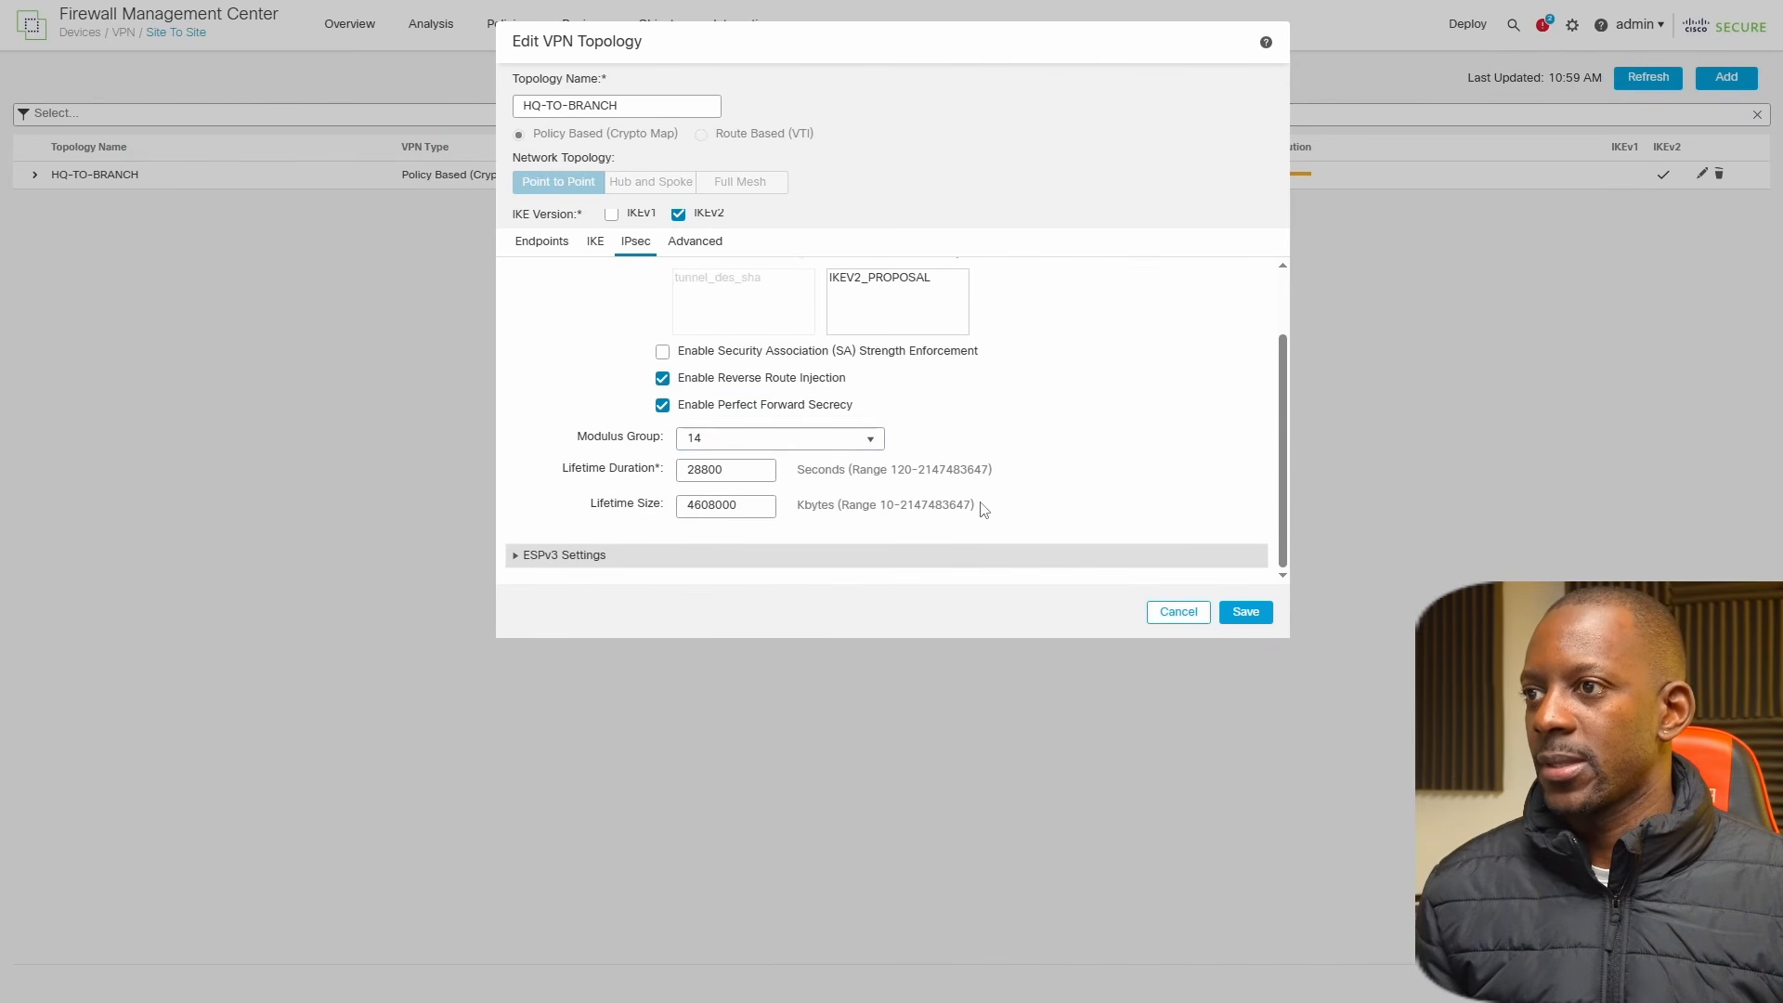
{"action": "left_click", "coordinate": [1243, 613]}
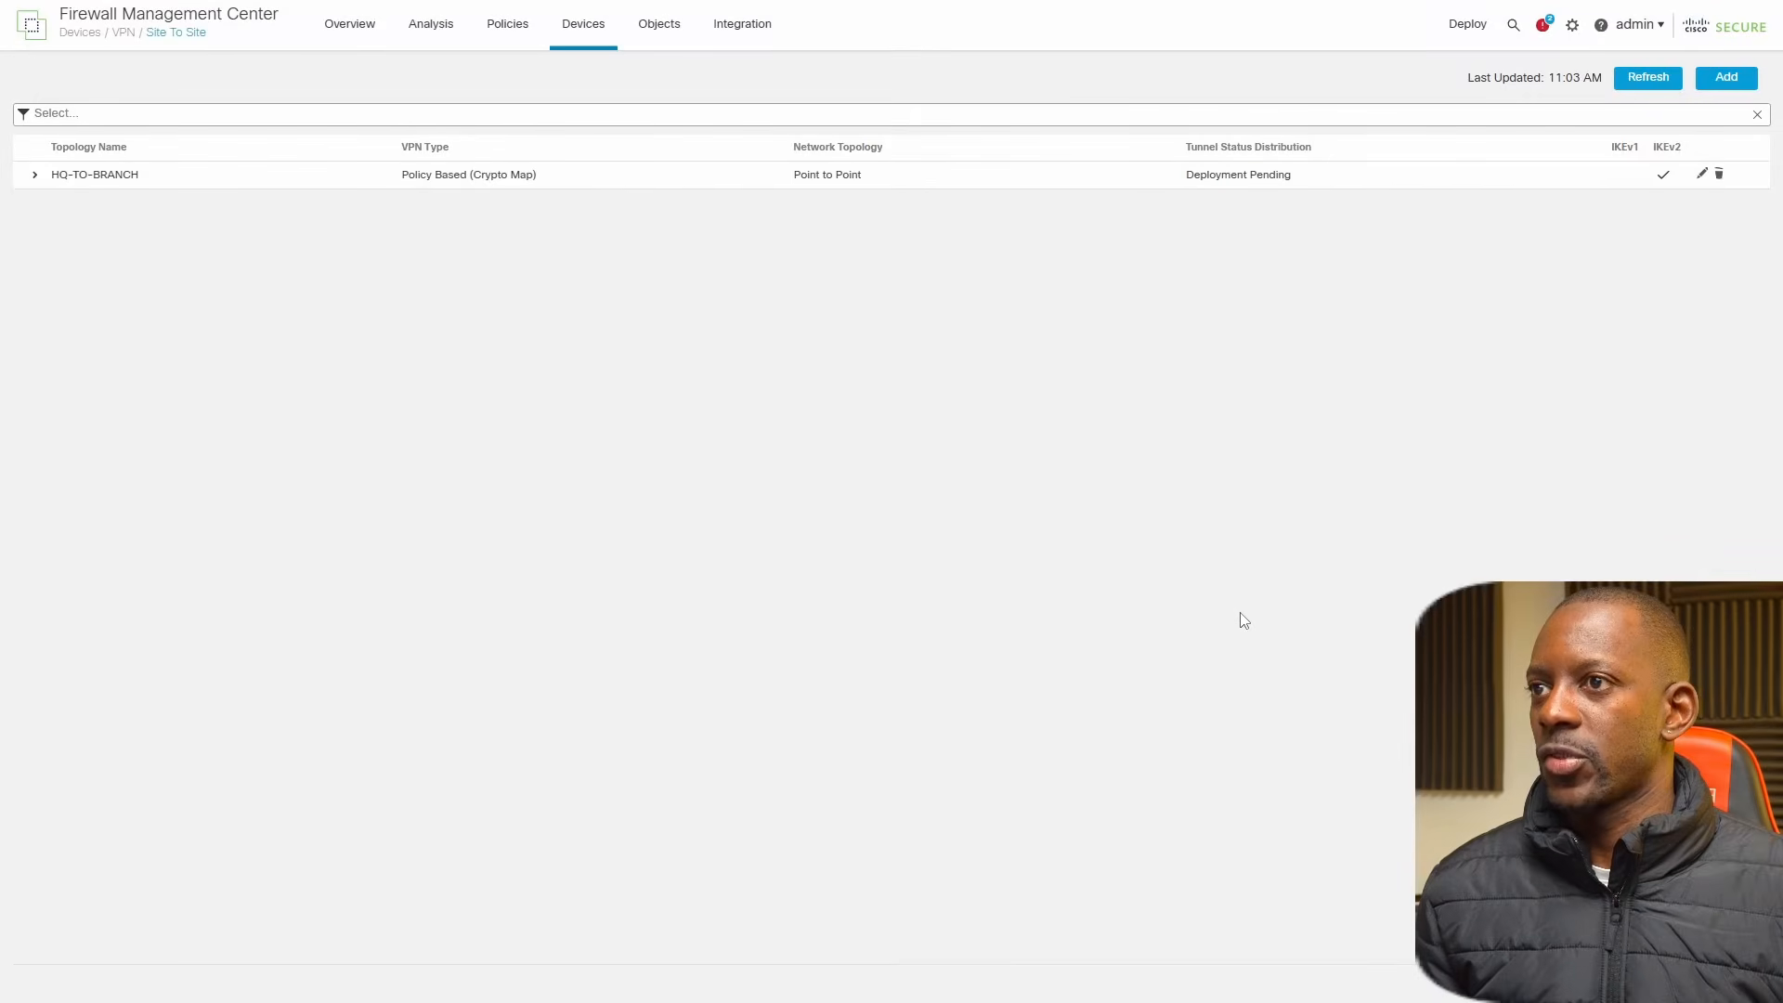
Deploy all pending changes to FTDV1 and check the HQ-TO-BRANCH tunnel status distribution.
{"action": "left_click", "coordinate": [1472, 28]}
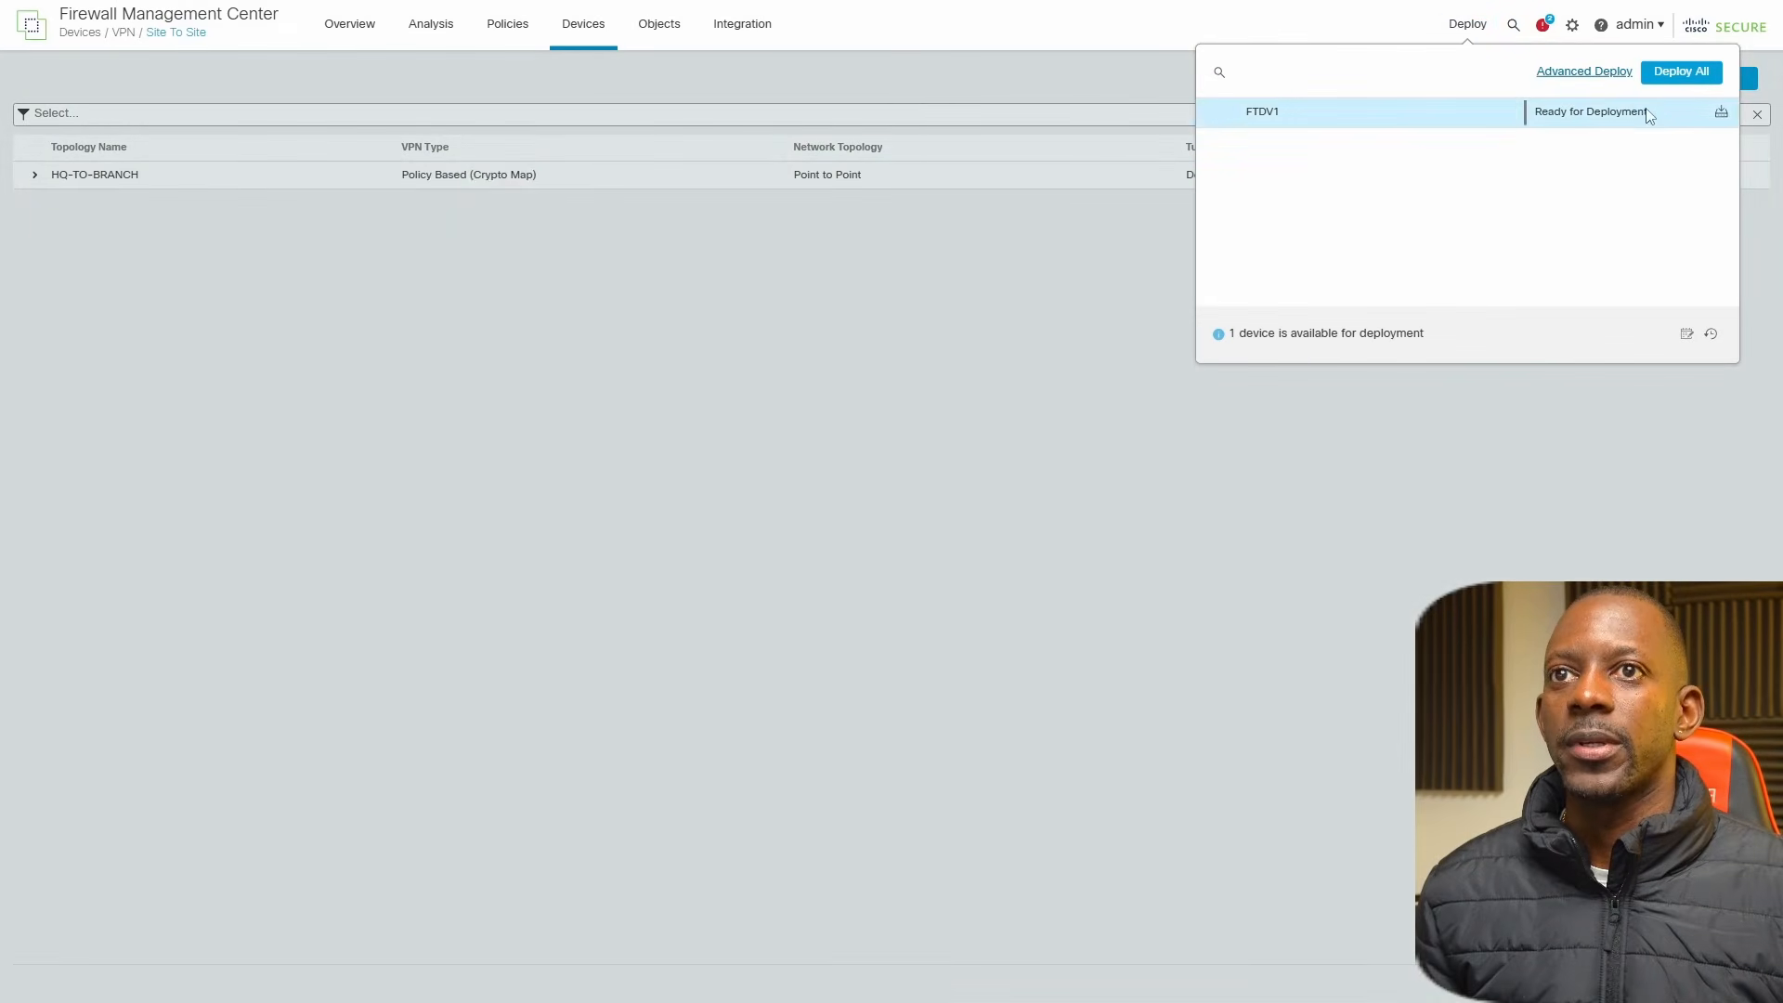
{"action": "left_click", "coordinate": [1681, 72]}
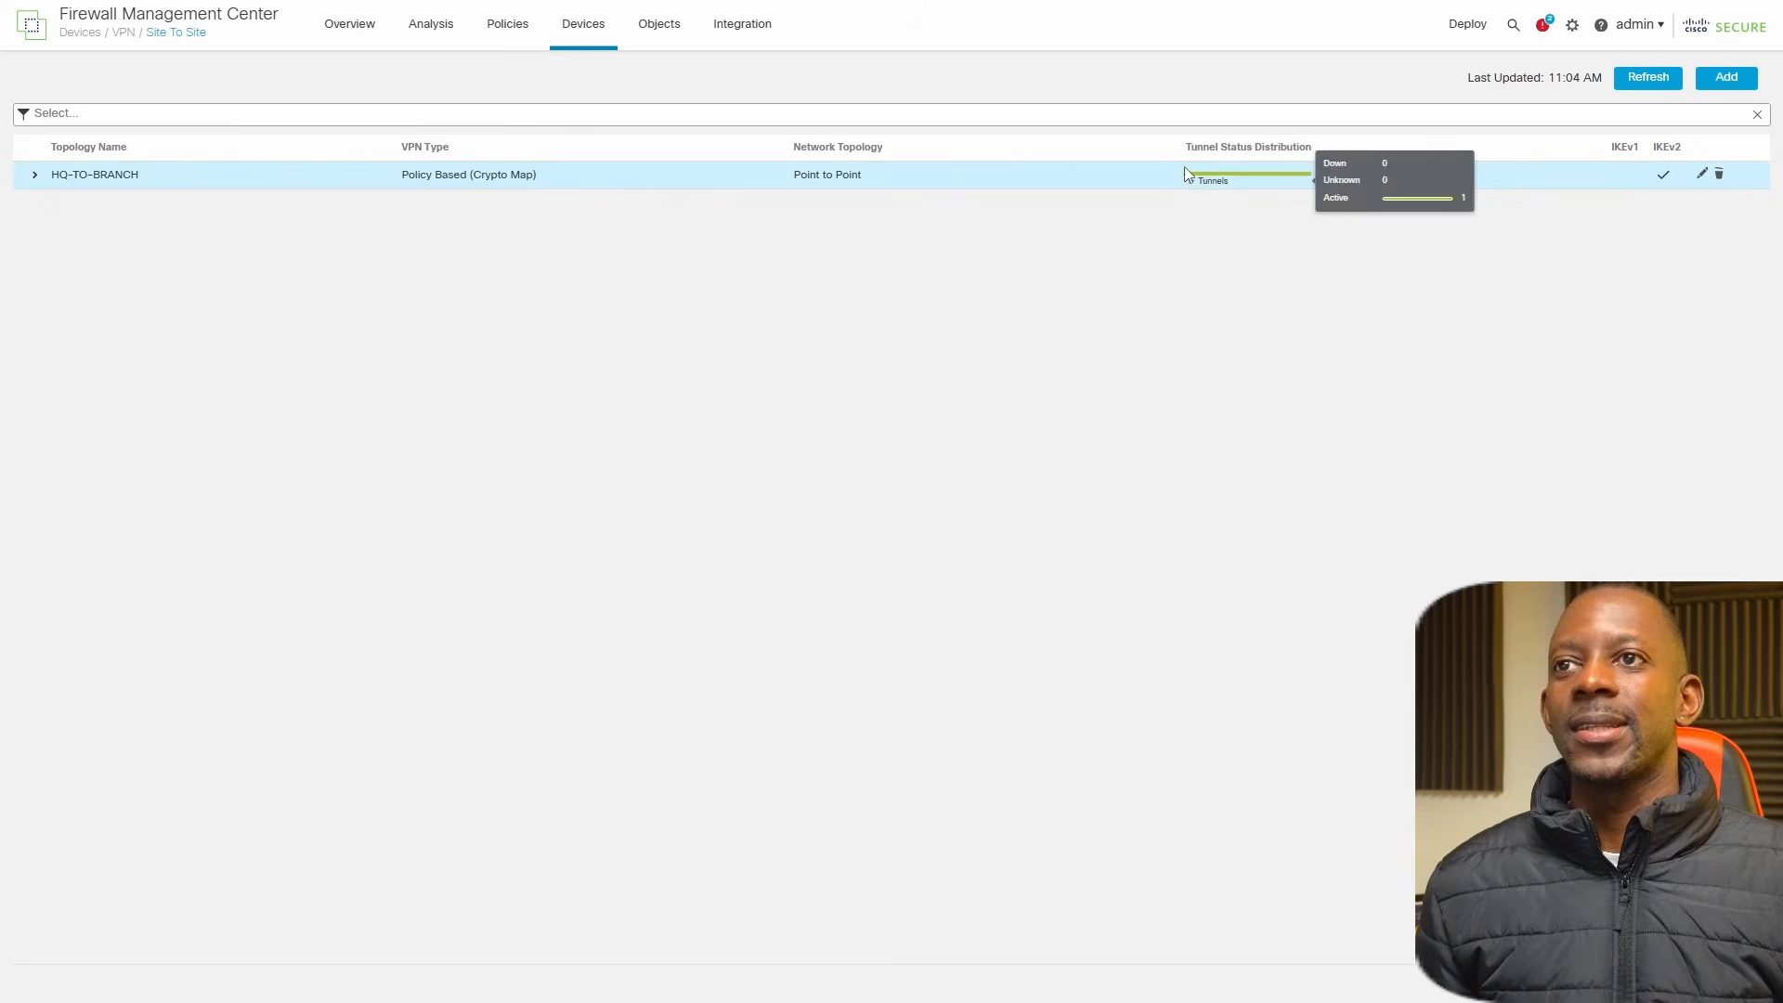
{"action": "mouse_move", "coordinate": [1245, 185]}
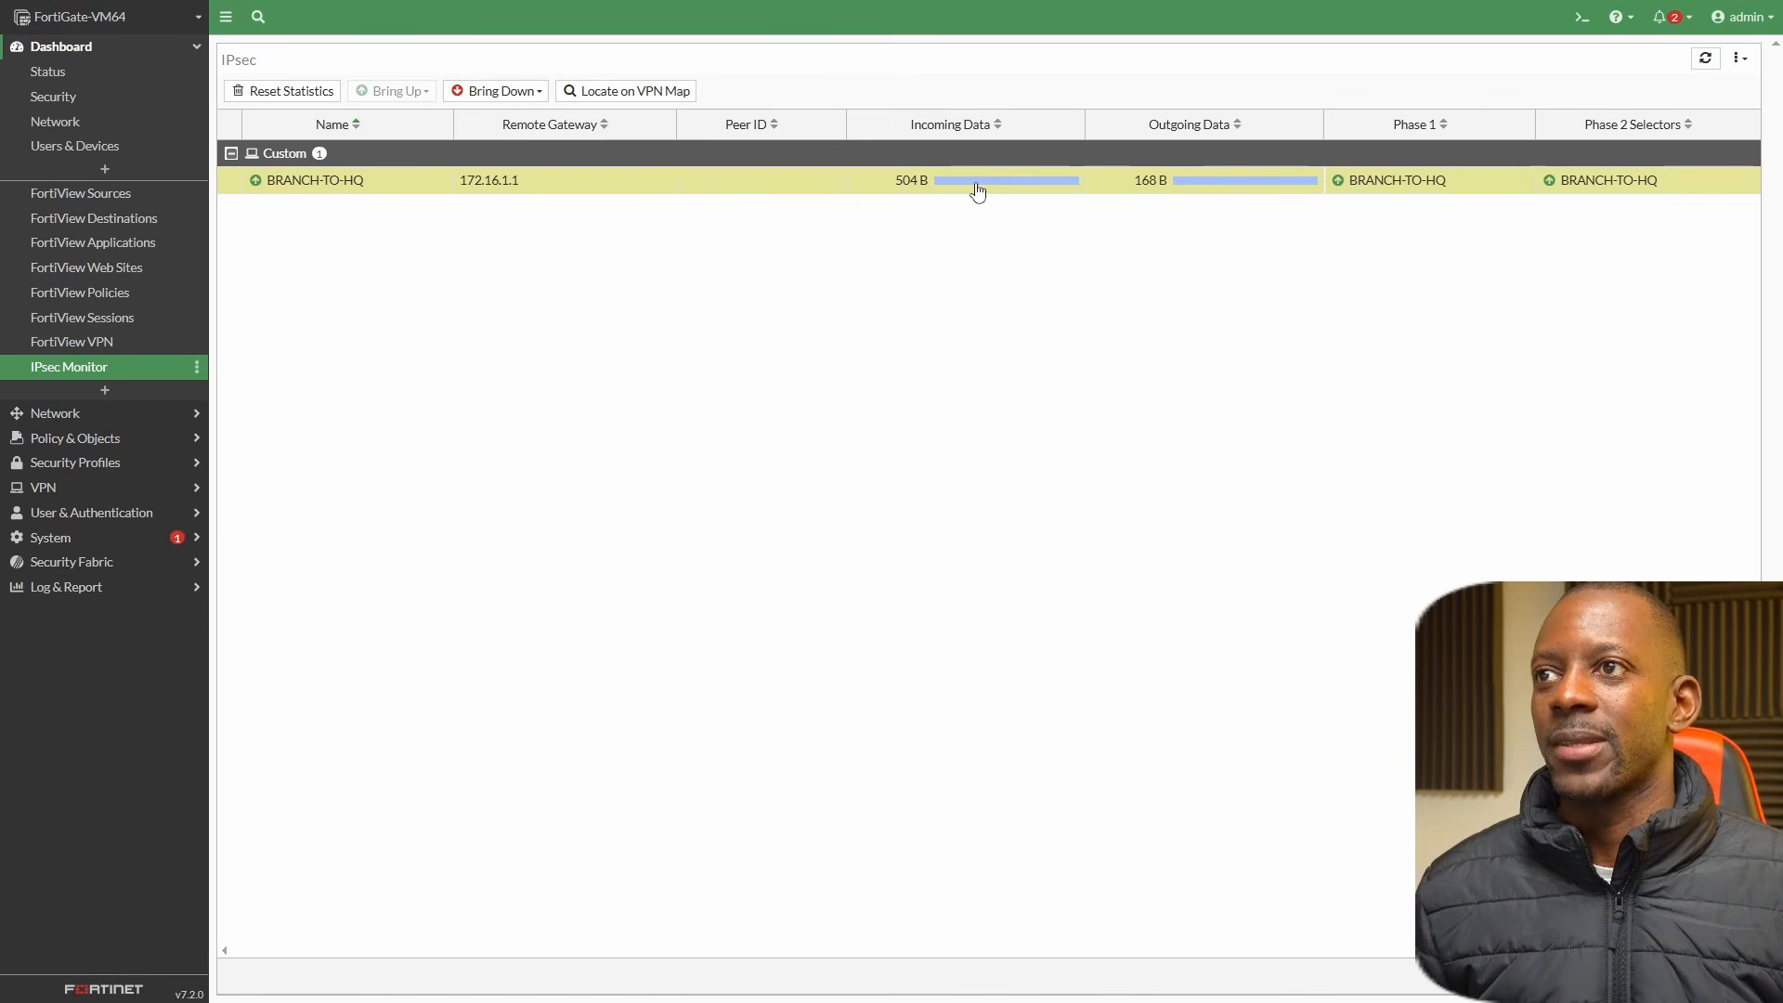
Refresh the FortiGate's IPsec Monitor to check BRANCH-TO-HQ traffic, and ping 10.0.1.2 again from the Ubuntu terminal.
{"action": "left_click", "coordinate": [1713, 65]}
{"action": "left_click", "coordinate": [1714, 65]}
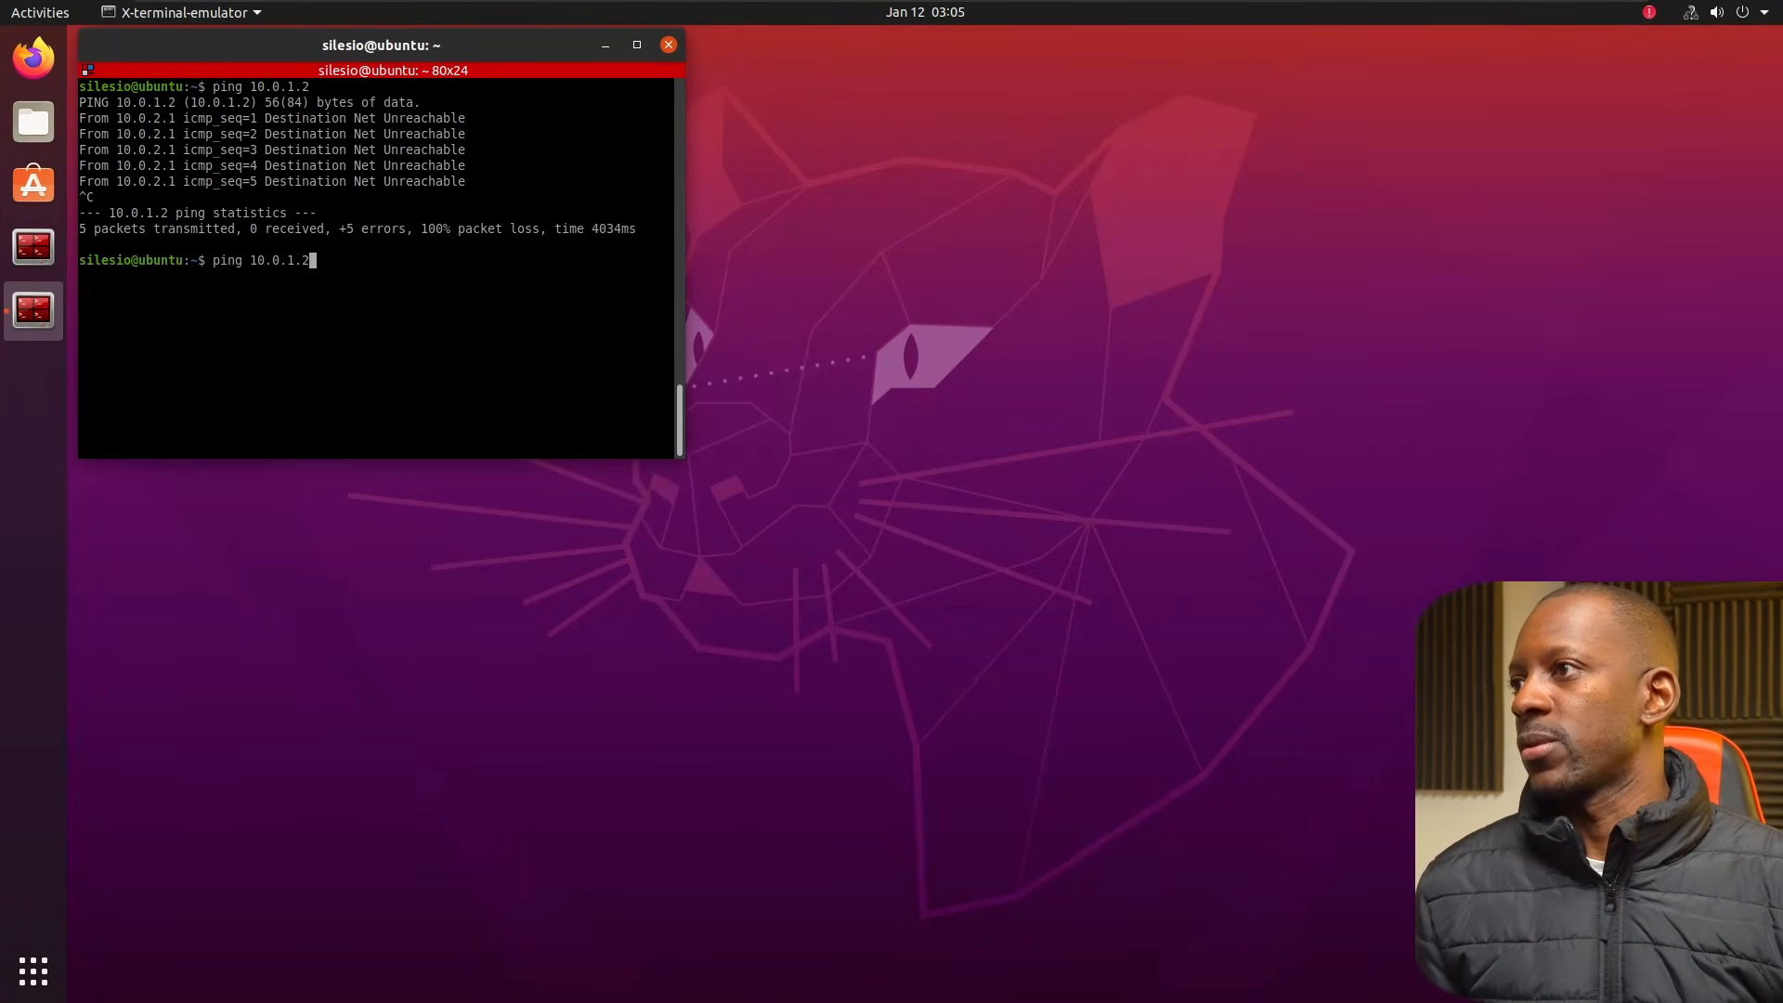
{"action": "key", "text": "Return"}
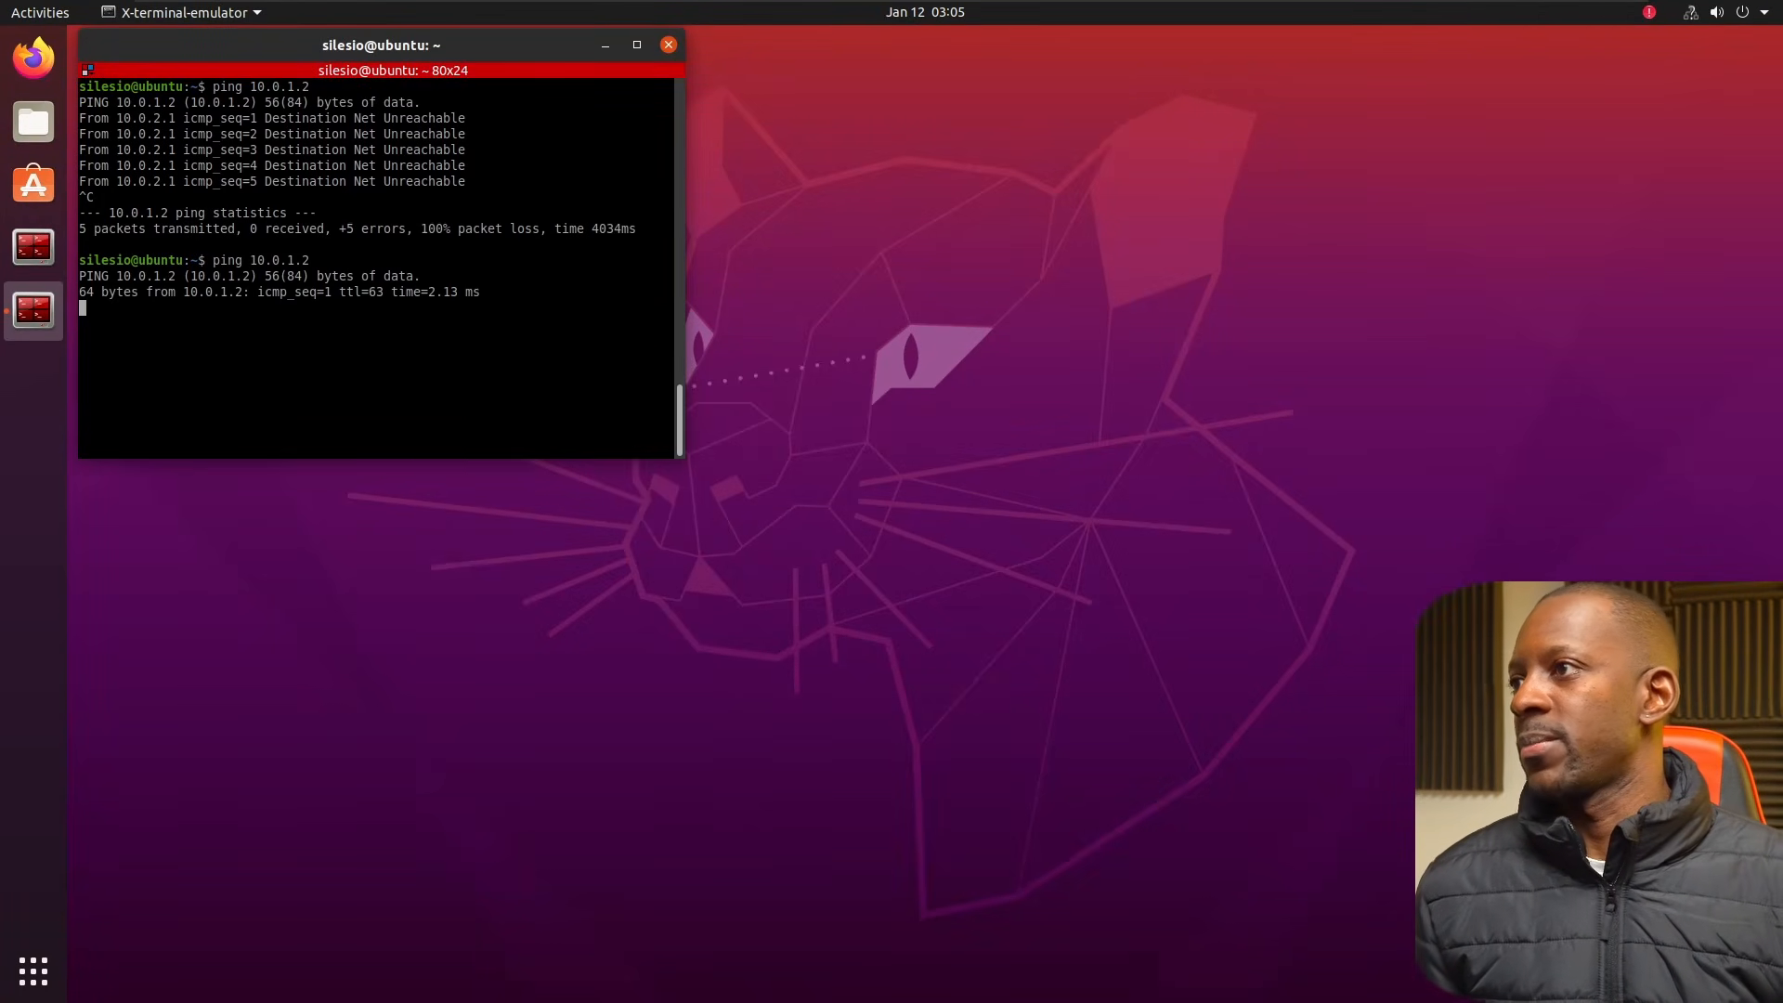